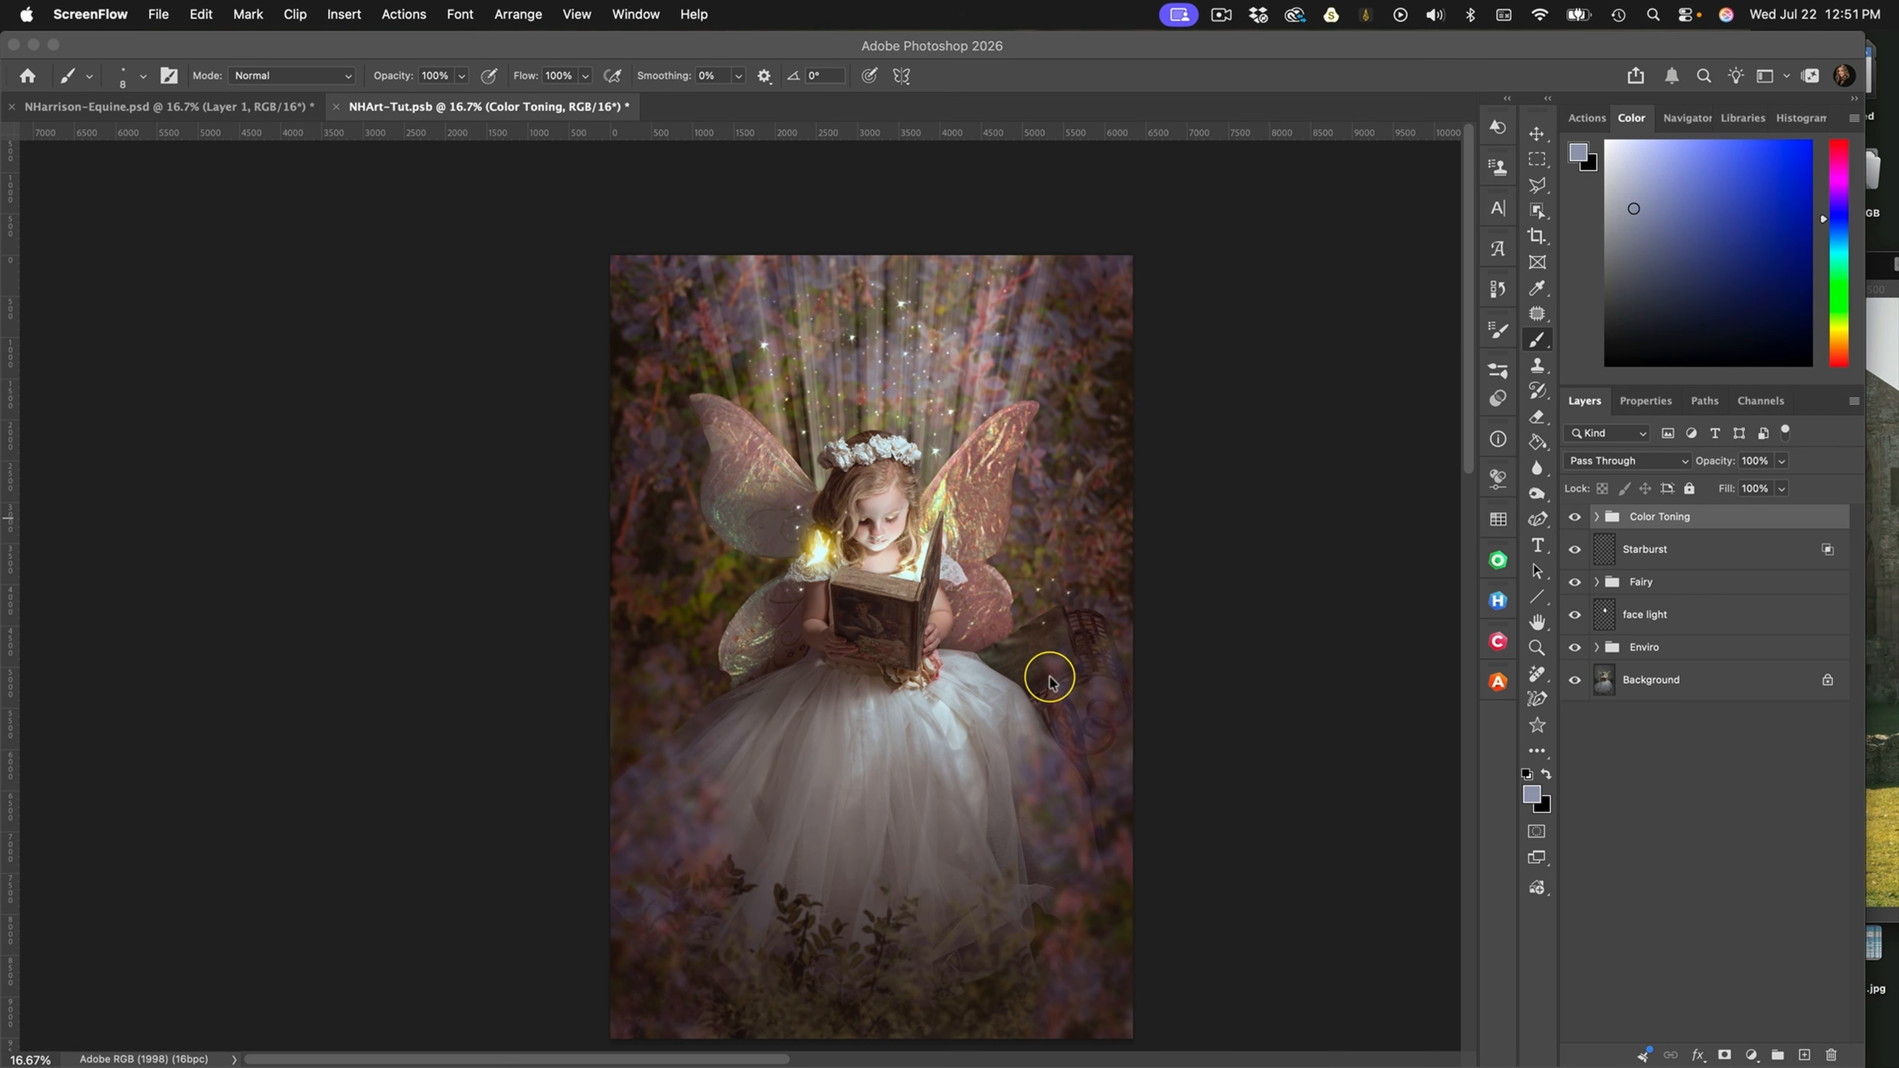
Hide the Color Toning group, then compare the image with and without the Enviro group and expand that group
left_click(1574, 522)
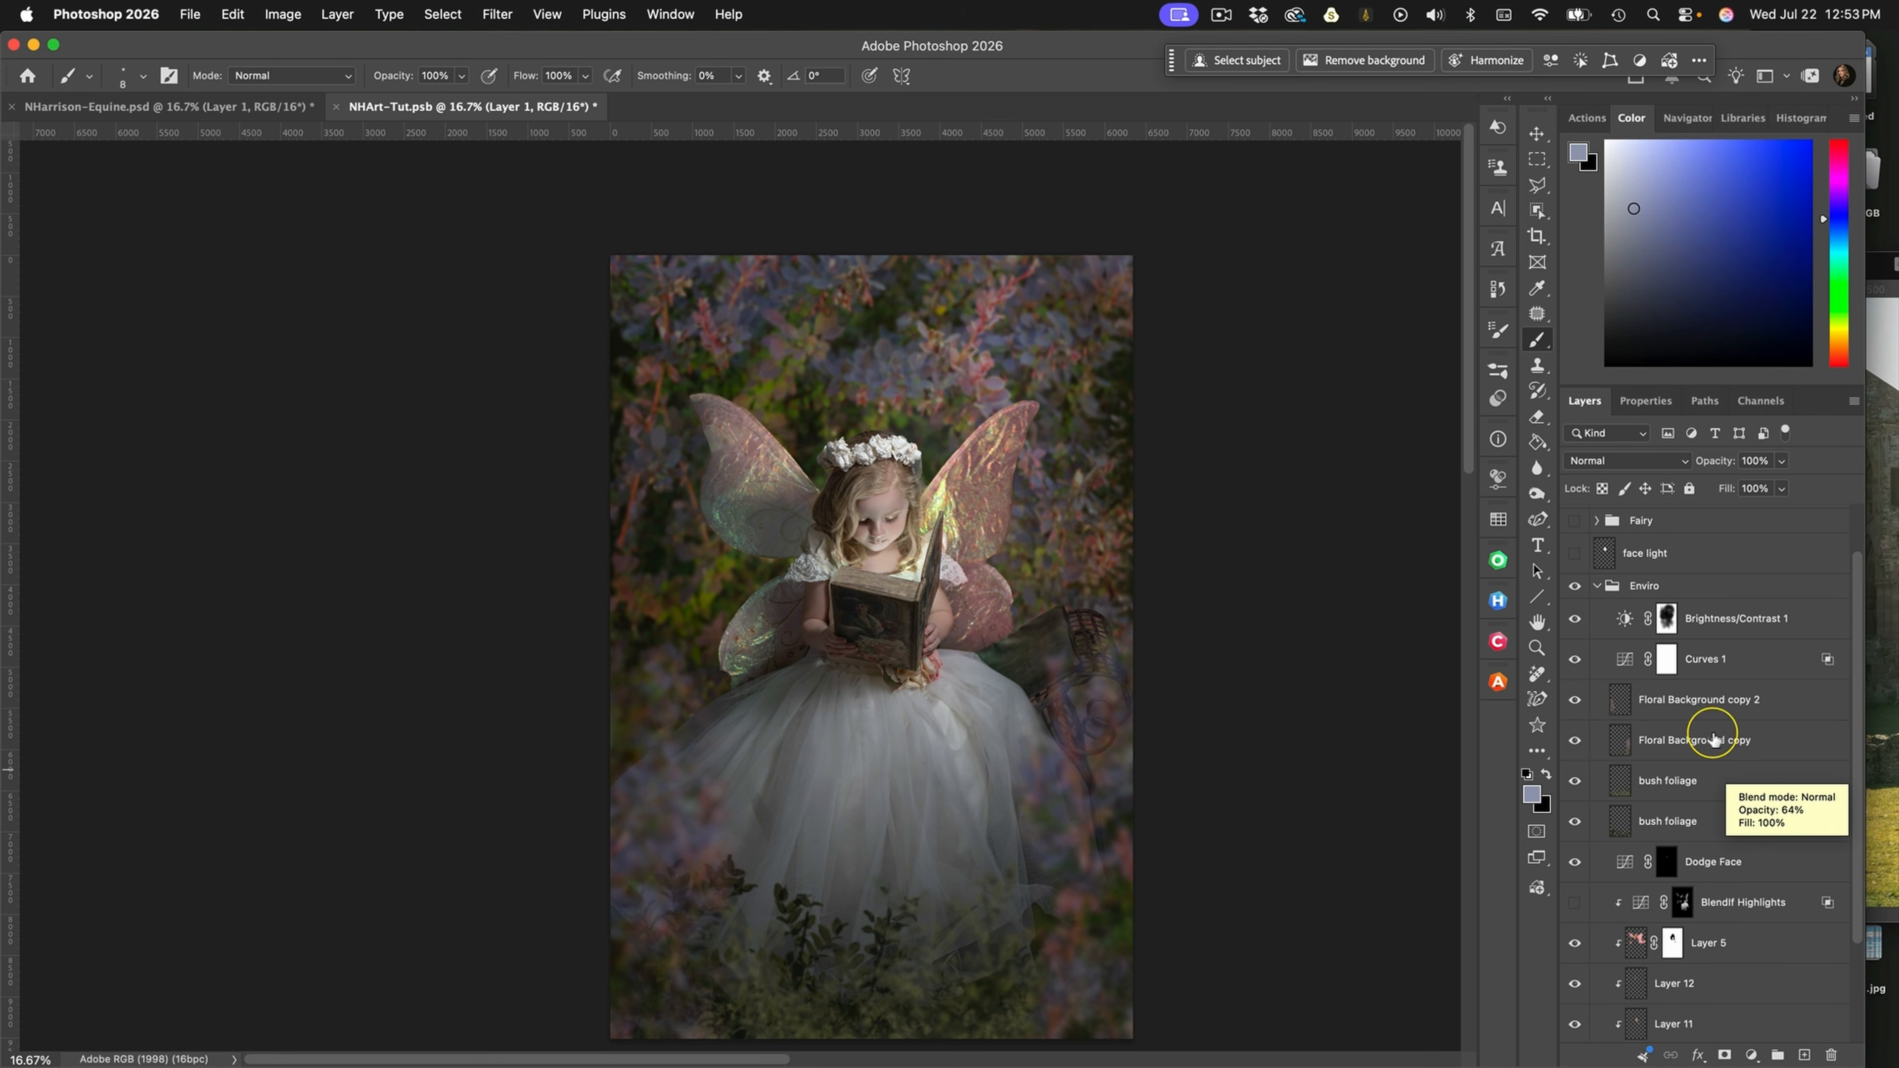
left_click(1596, 585)
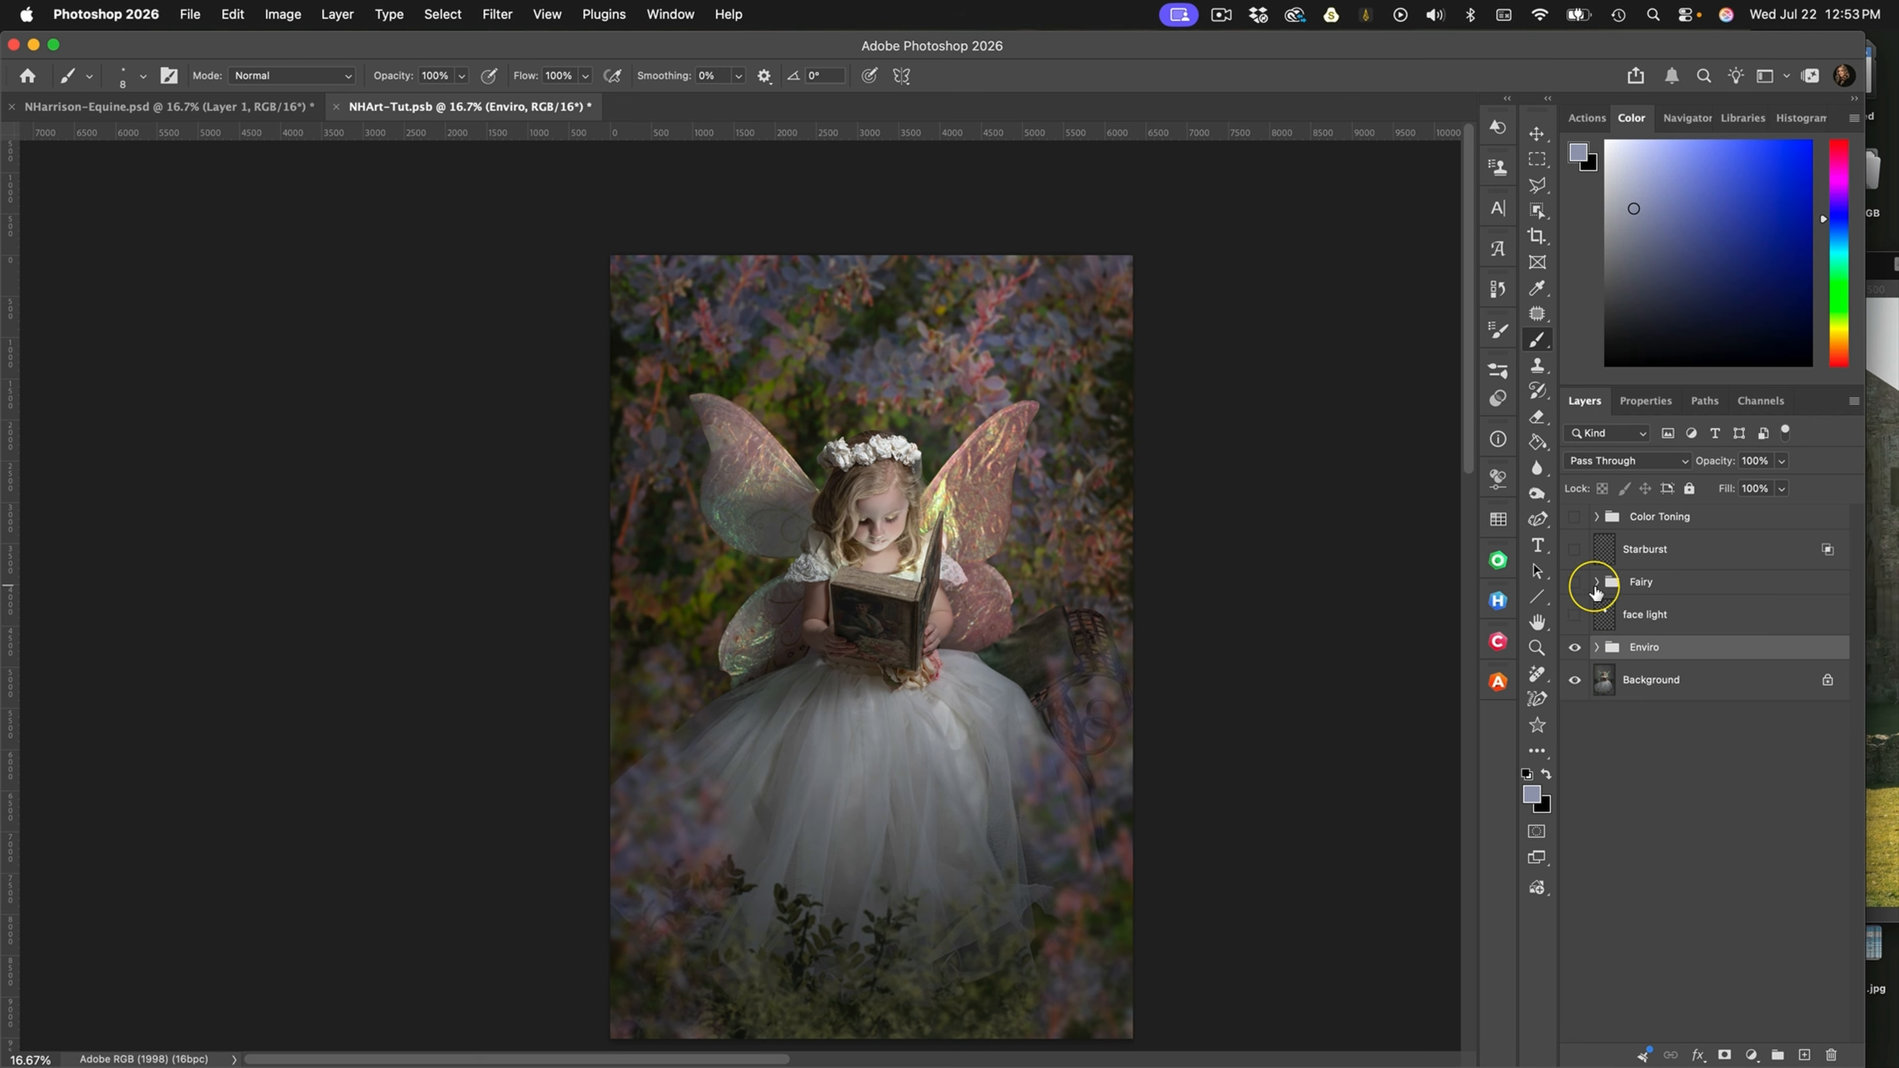
left_click(1574, 650)
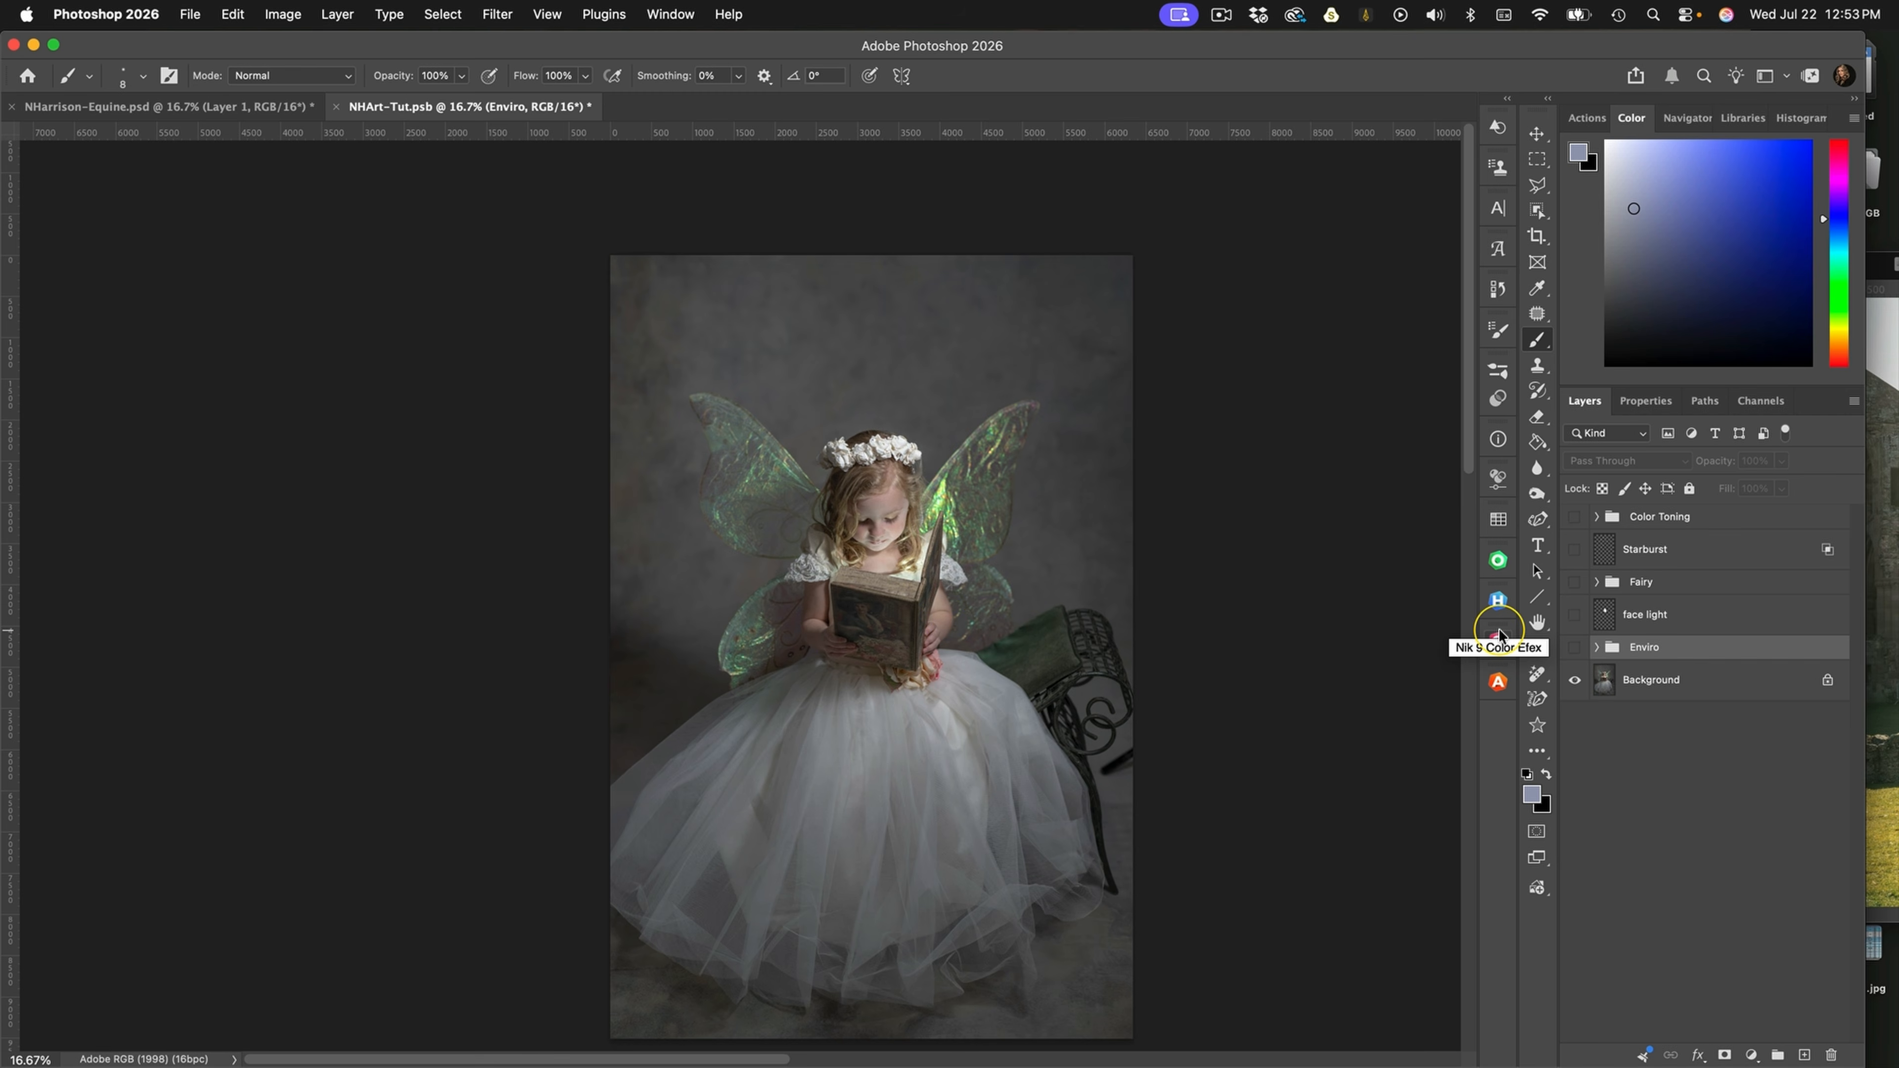
left_click(1574, 648)
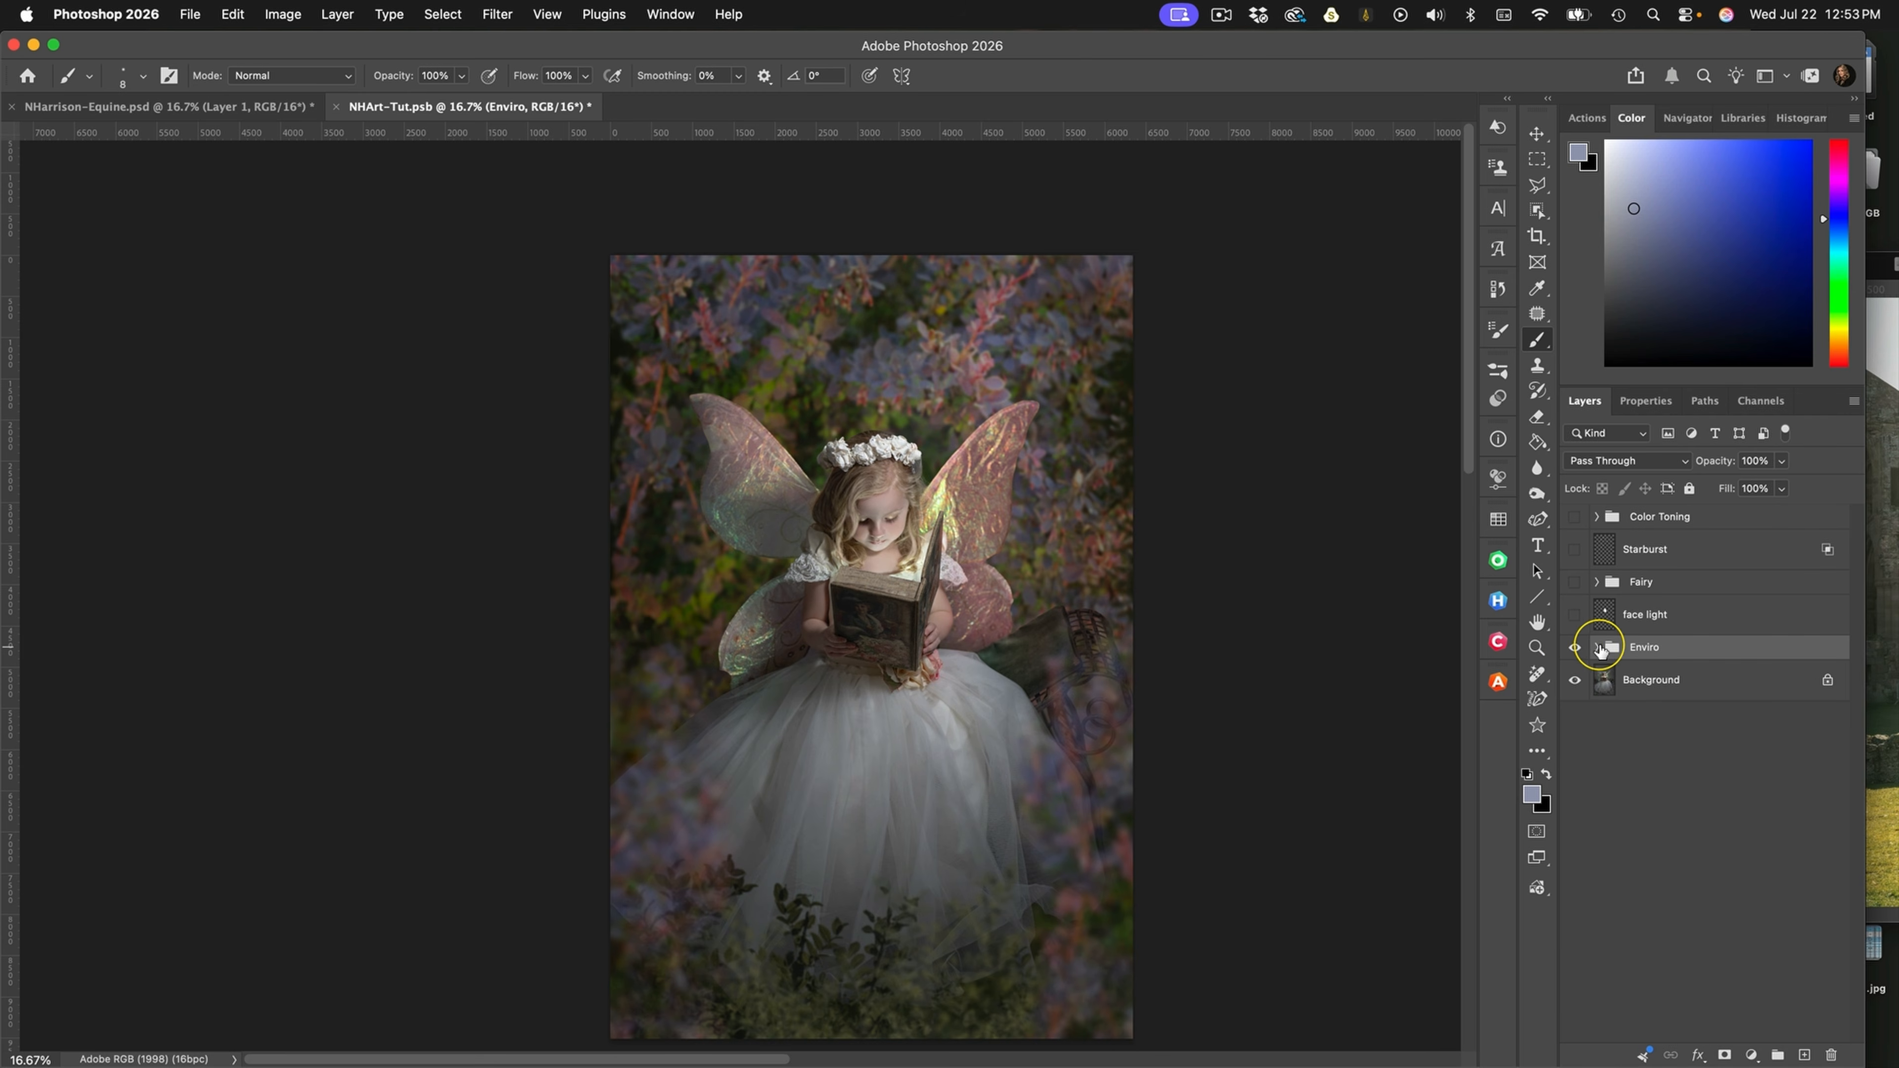
left_click(1596, 649)
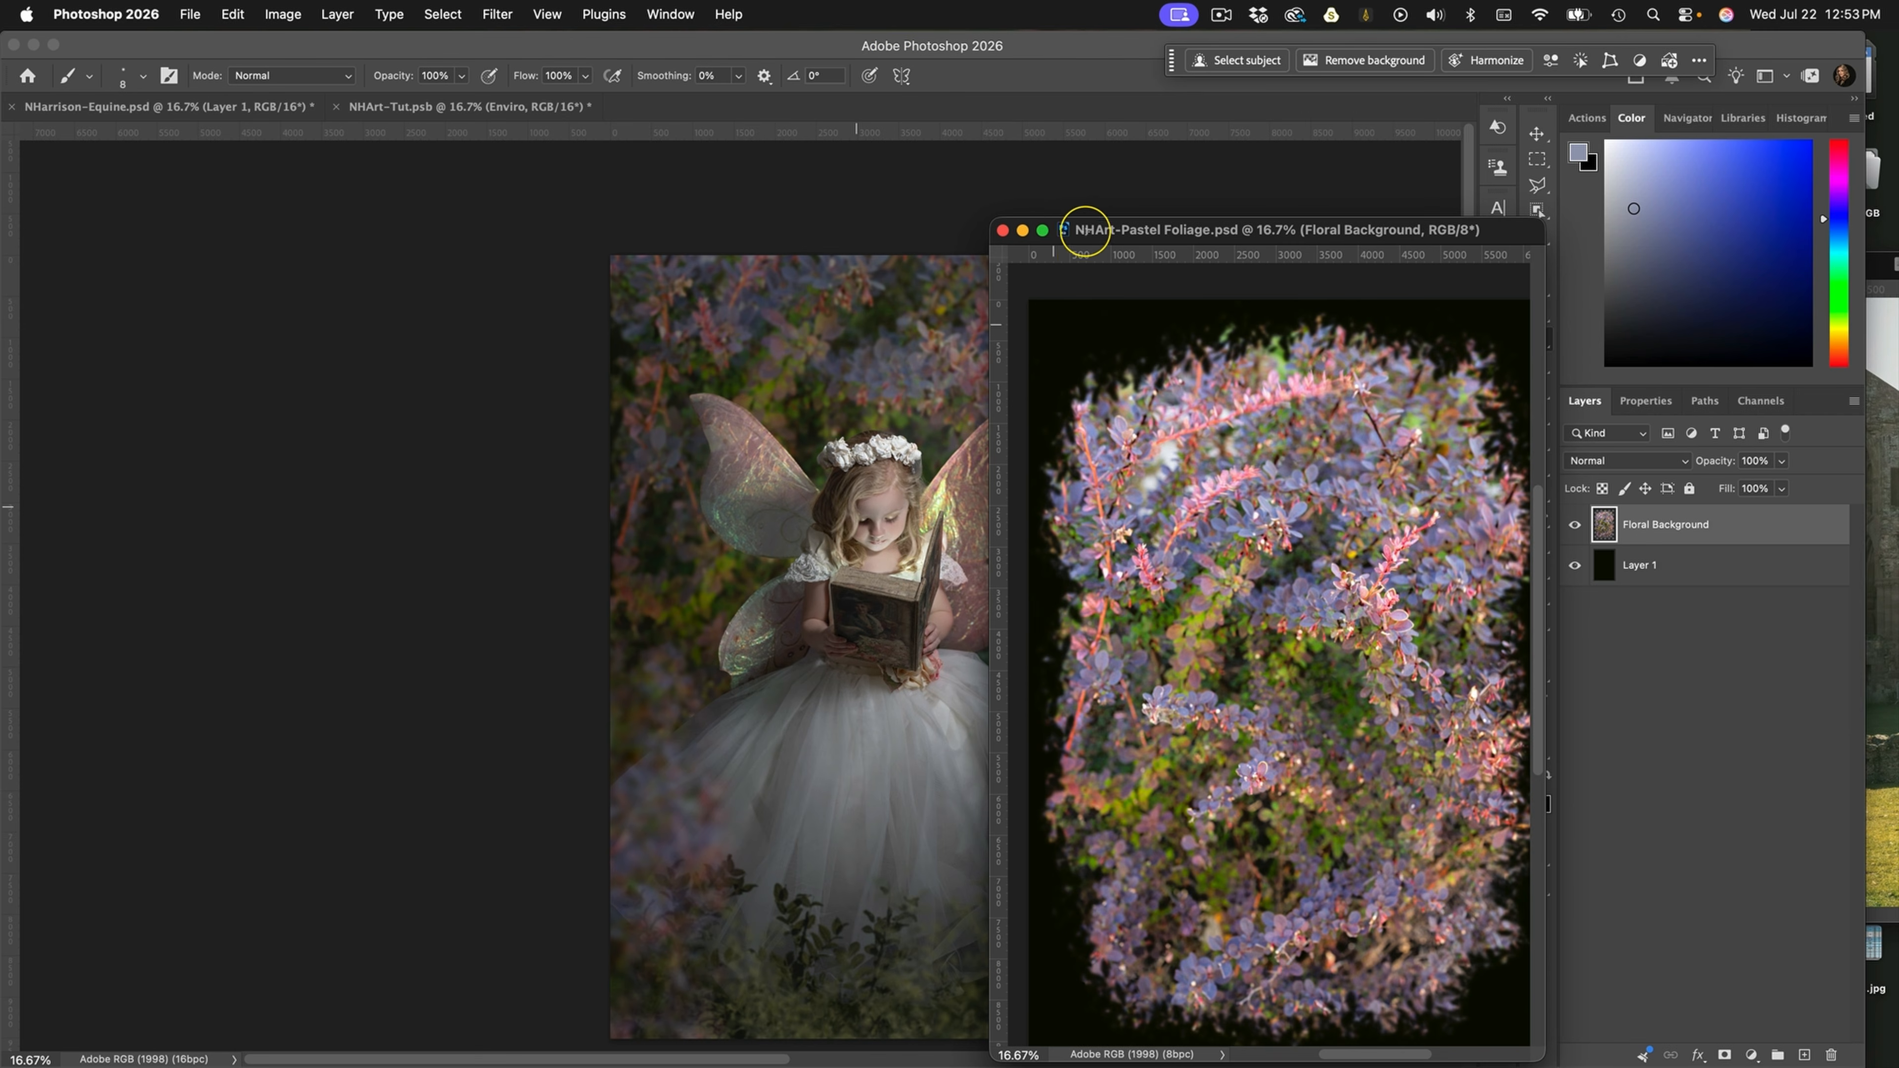
Put away the NHArt-Pastel Foliage document and view the bush foliage in NHArt-Foreground before minimizing it
left_click(1003, 231)
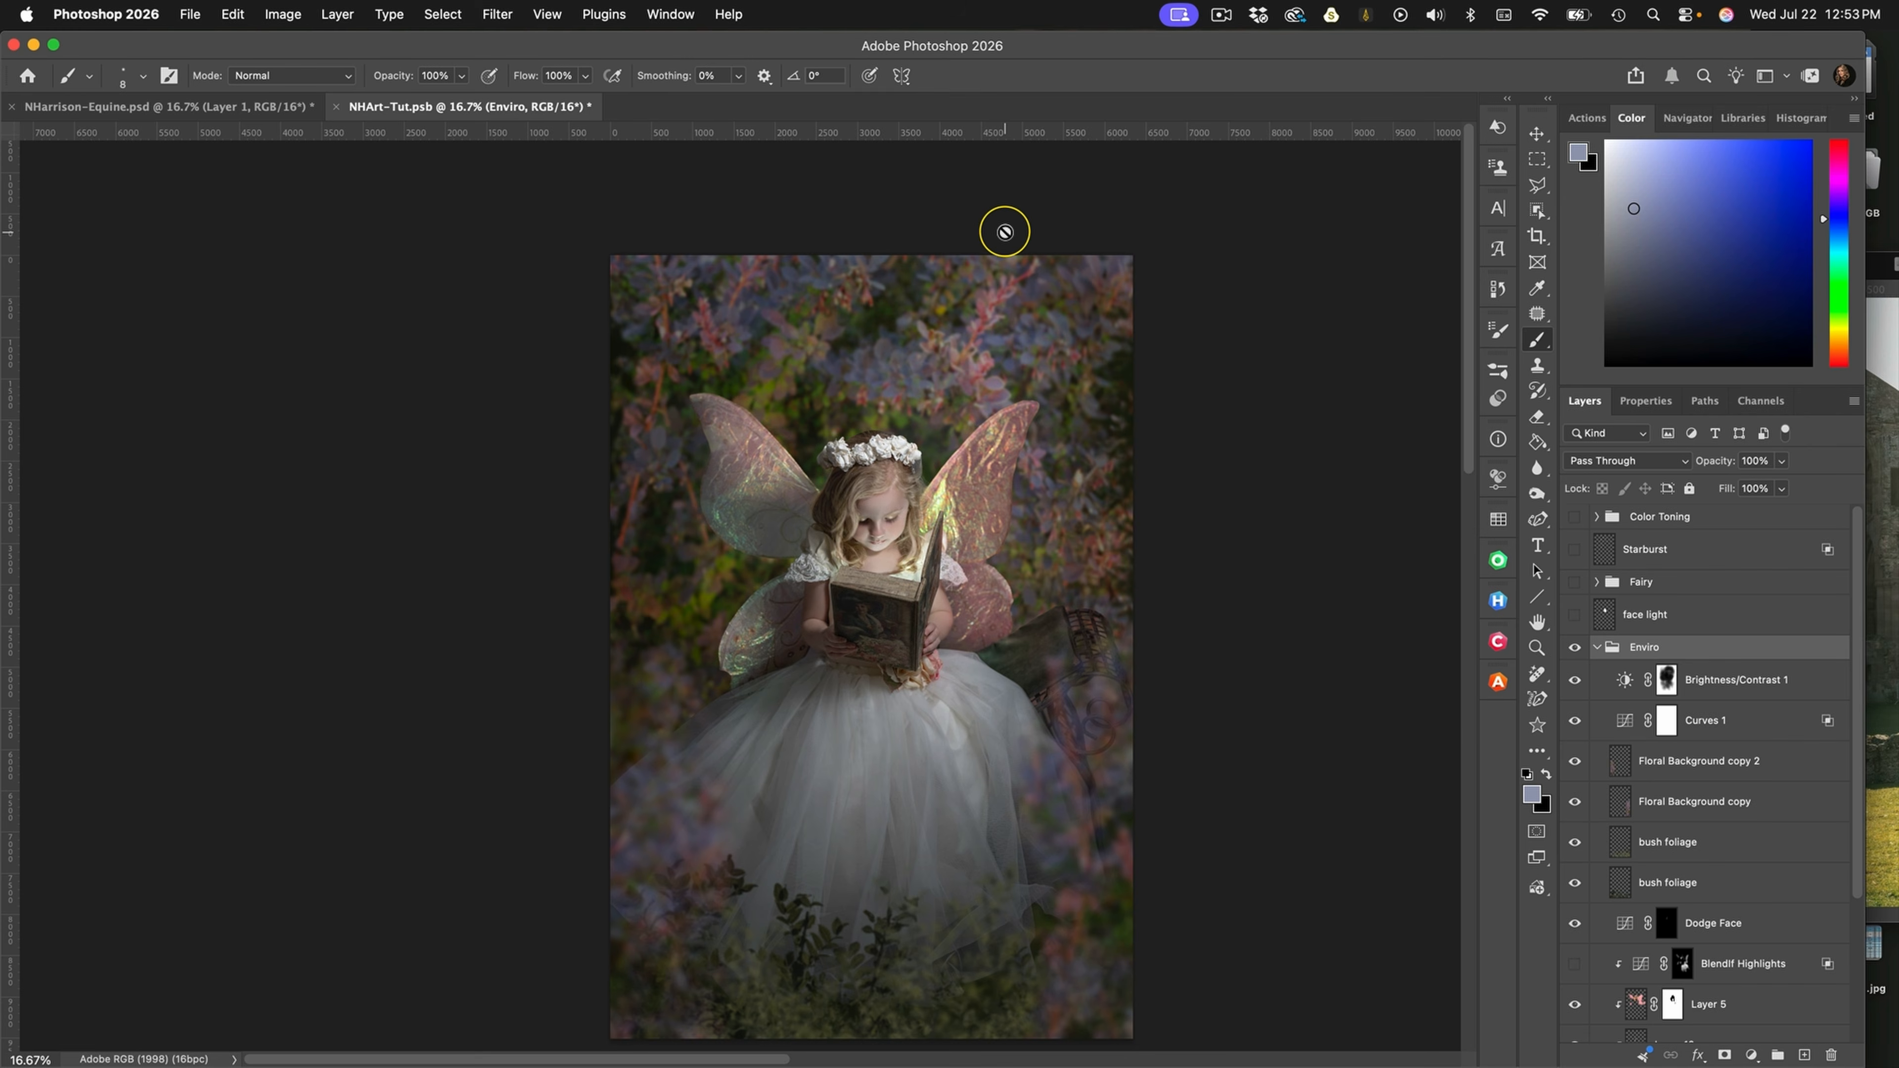
key("ctrl+Up")
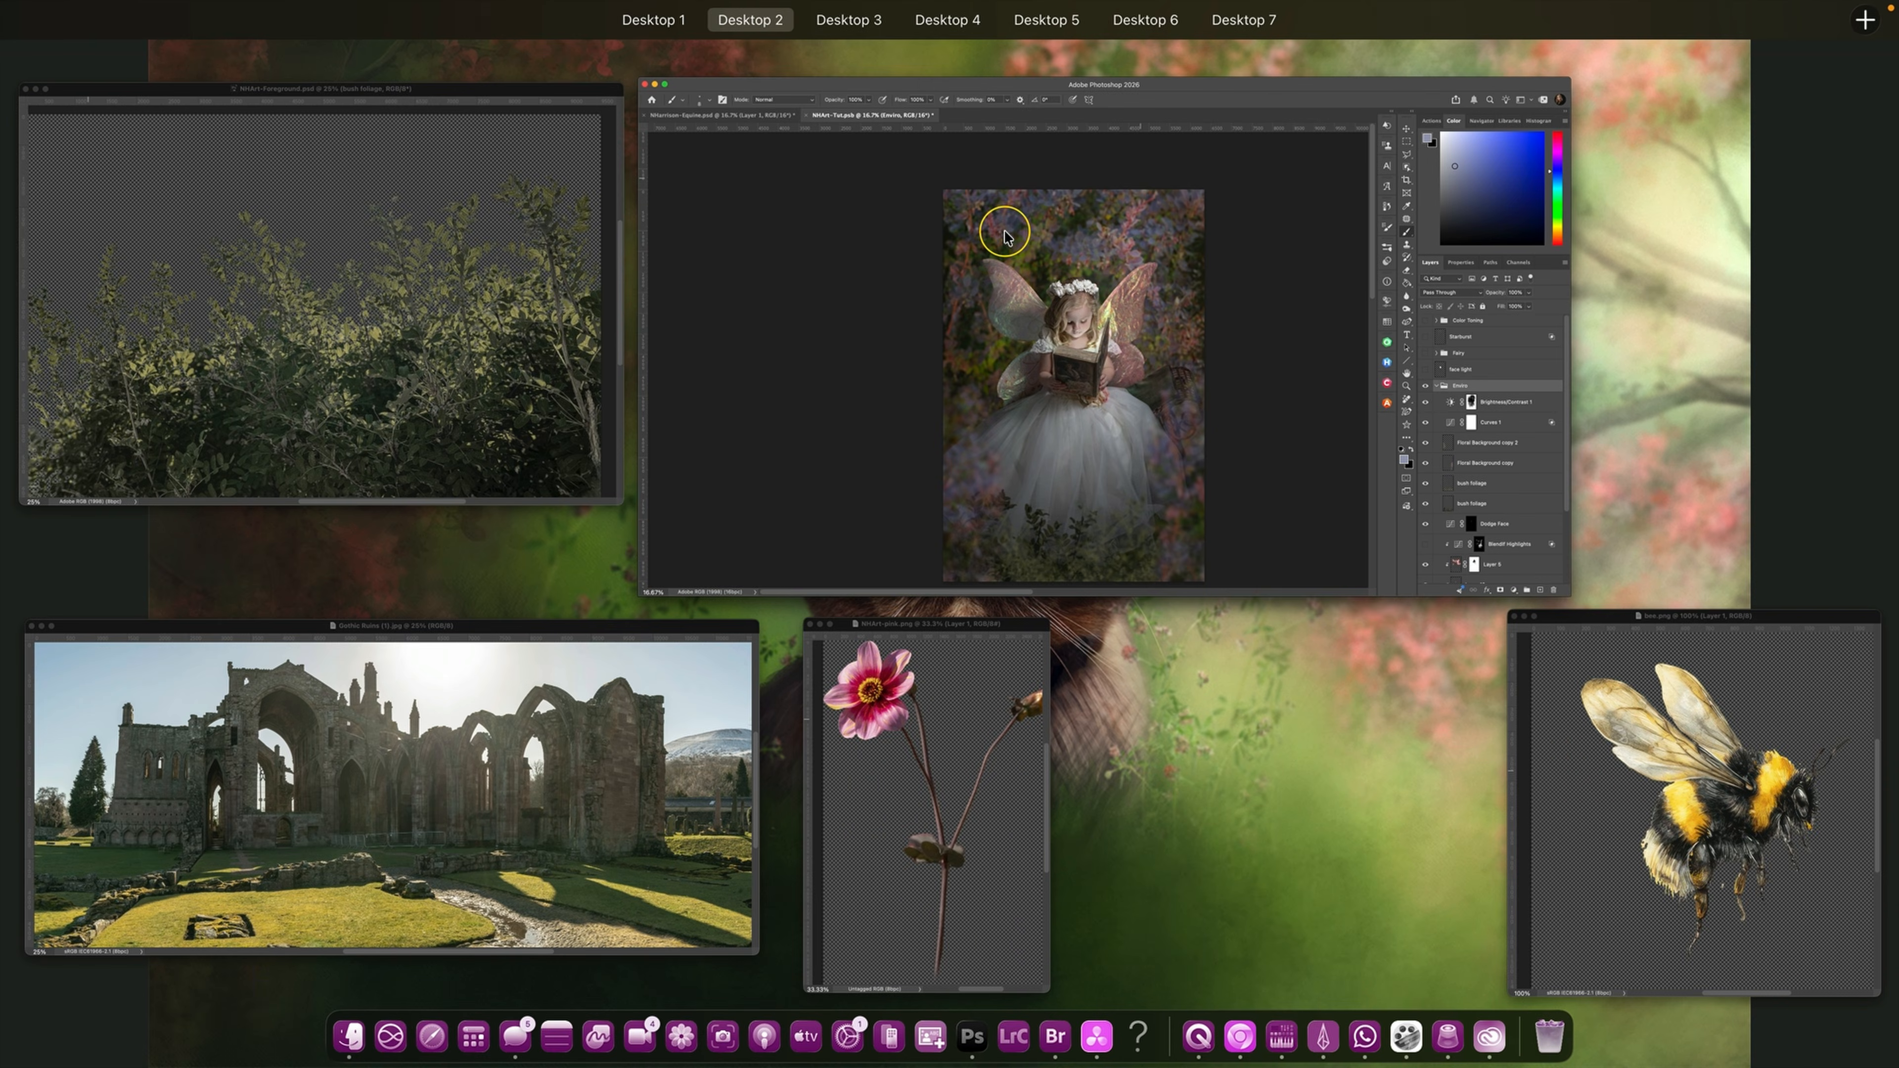
left_click(457, 333)
left_click_drag(972, 655, 1111, 234)
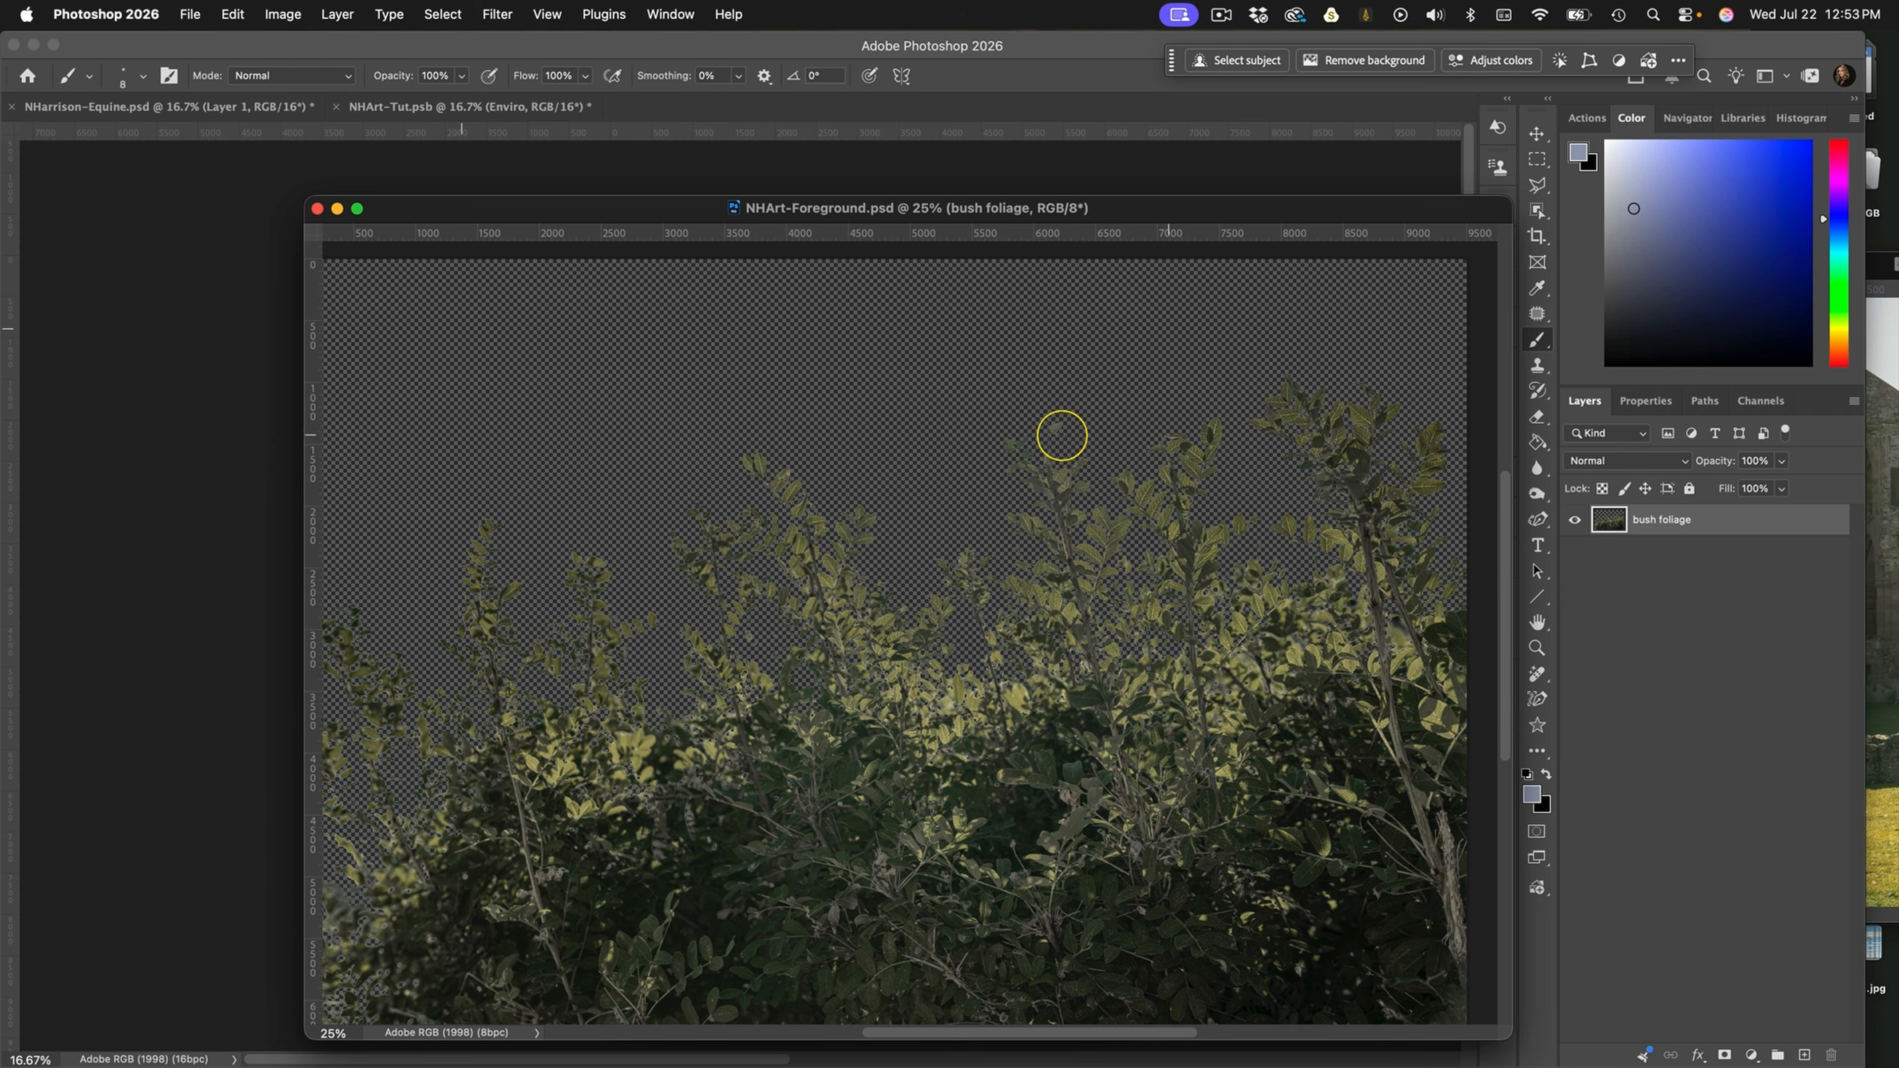
left_click(336, 210)
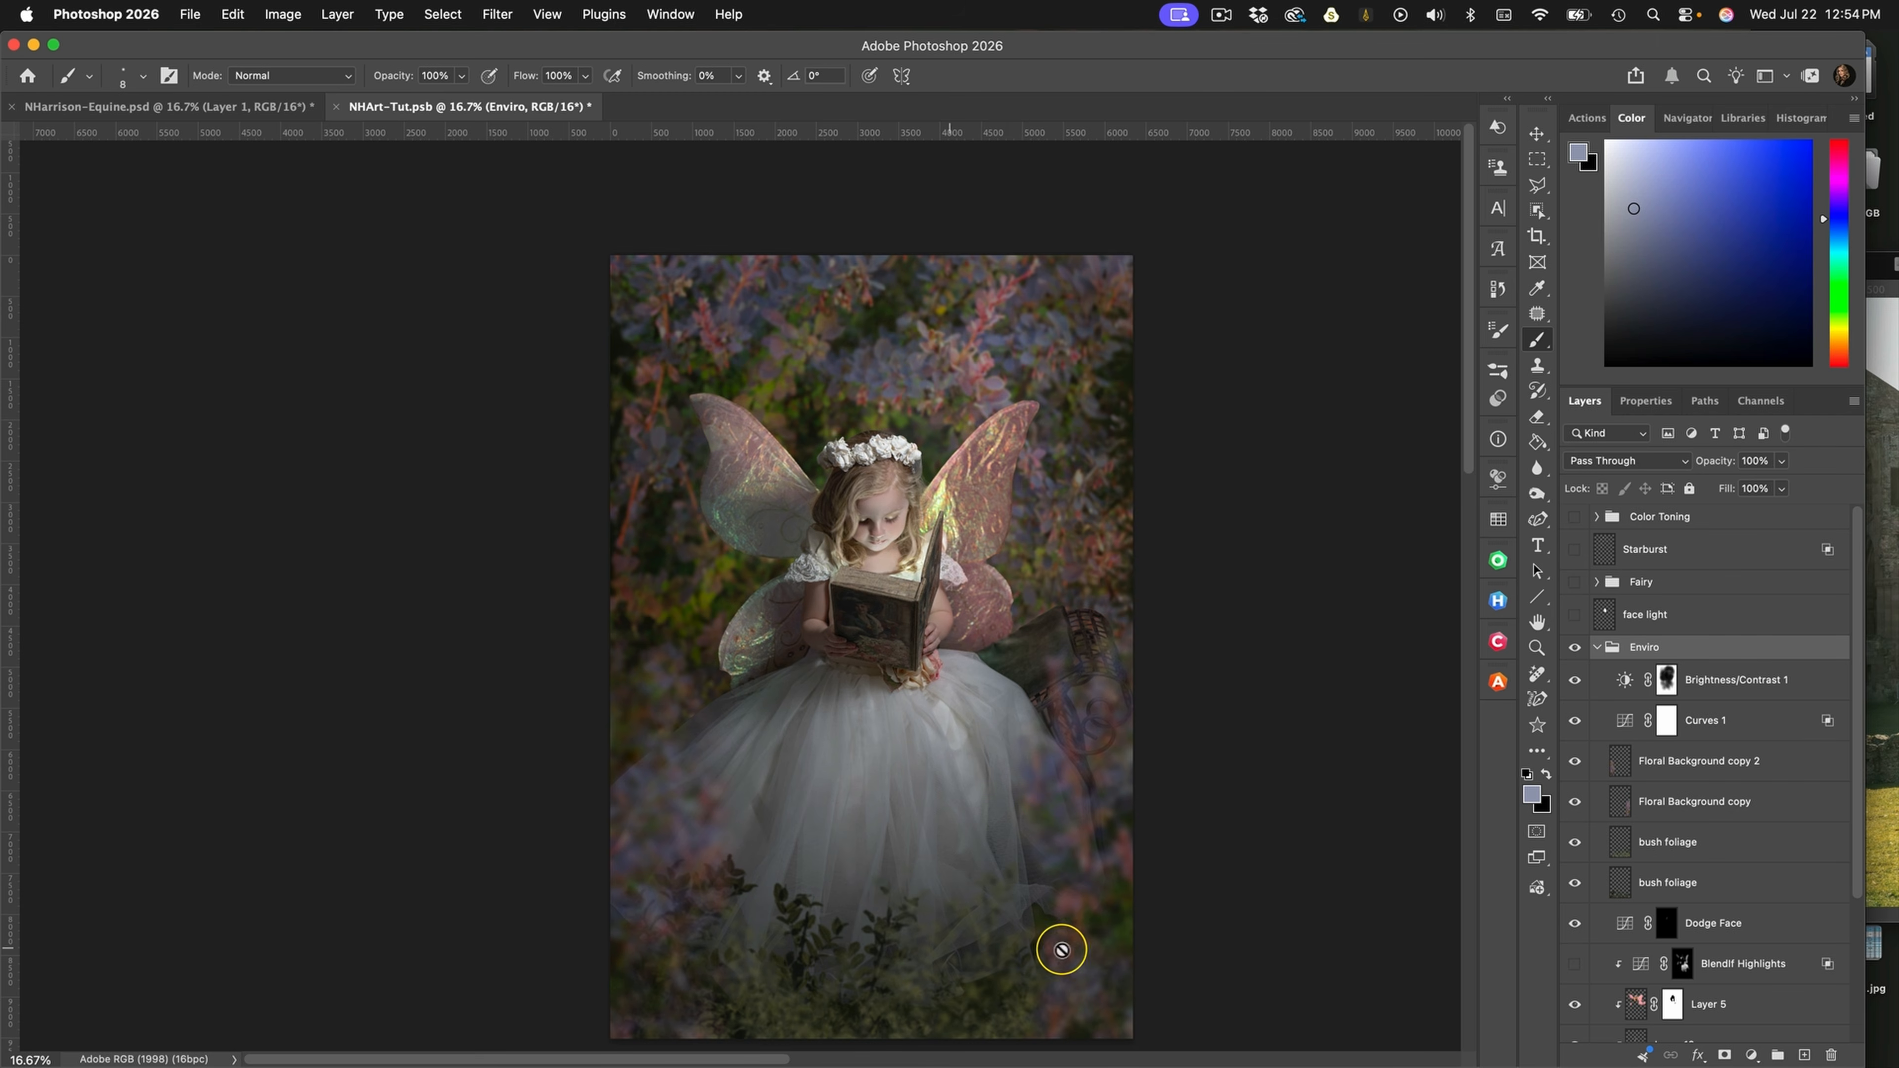
Toggle the visibility of Layer 5 in the Enviro group to compare the fairy wings with and without it
left_click_drag(1052, 875, 1019, 817)
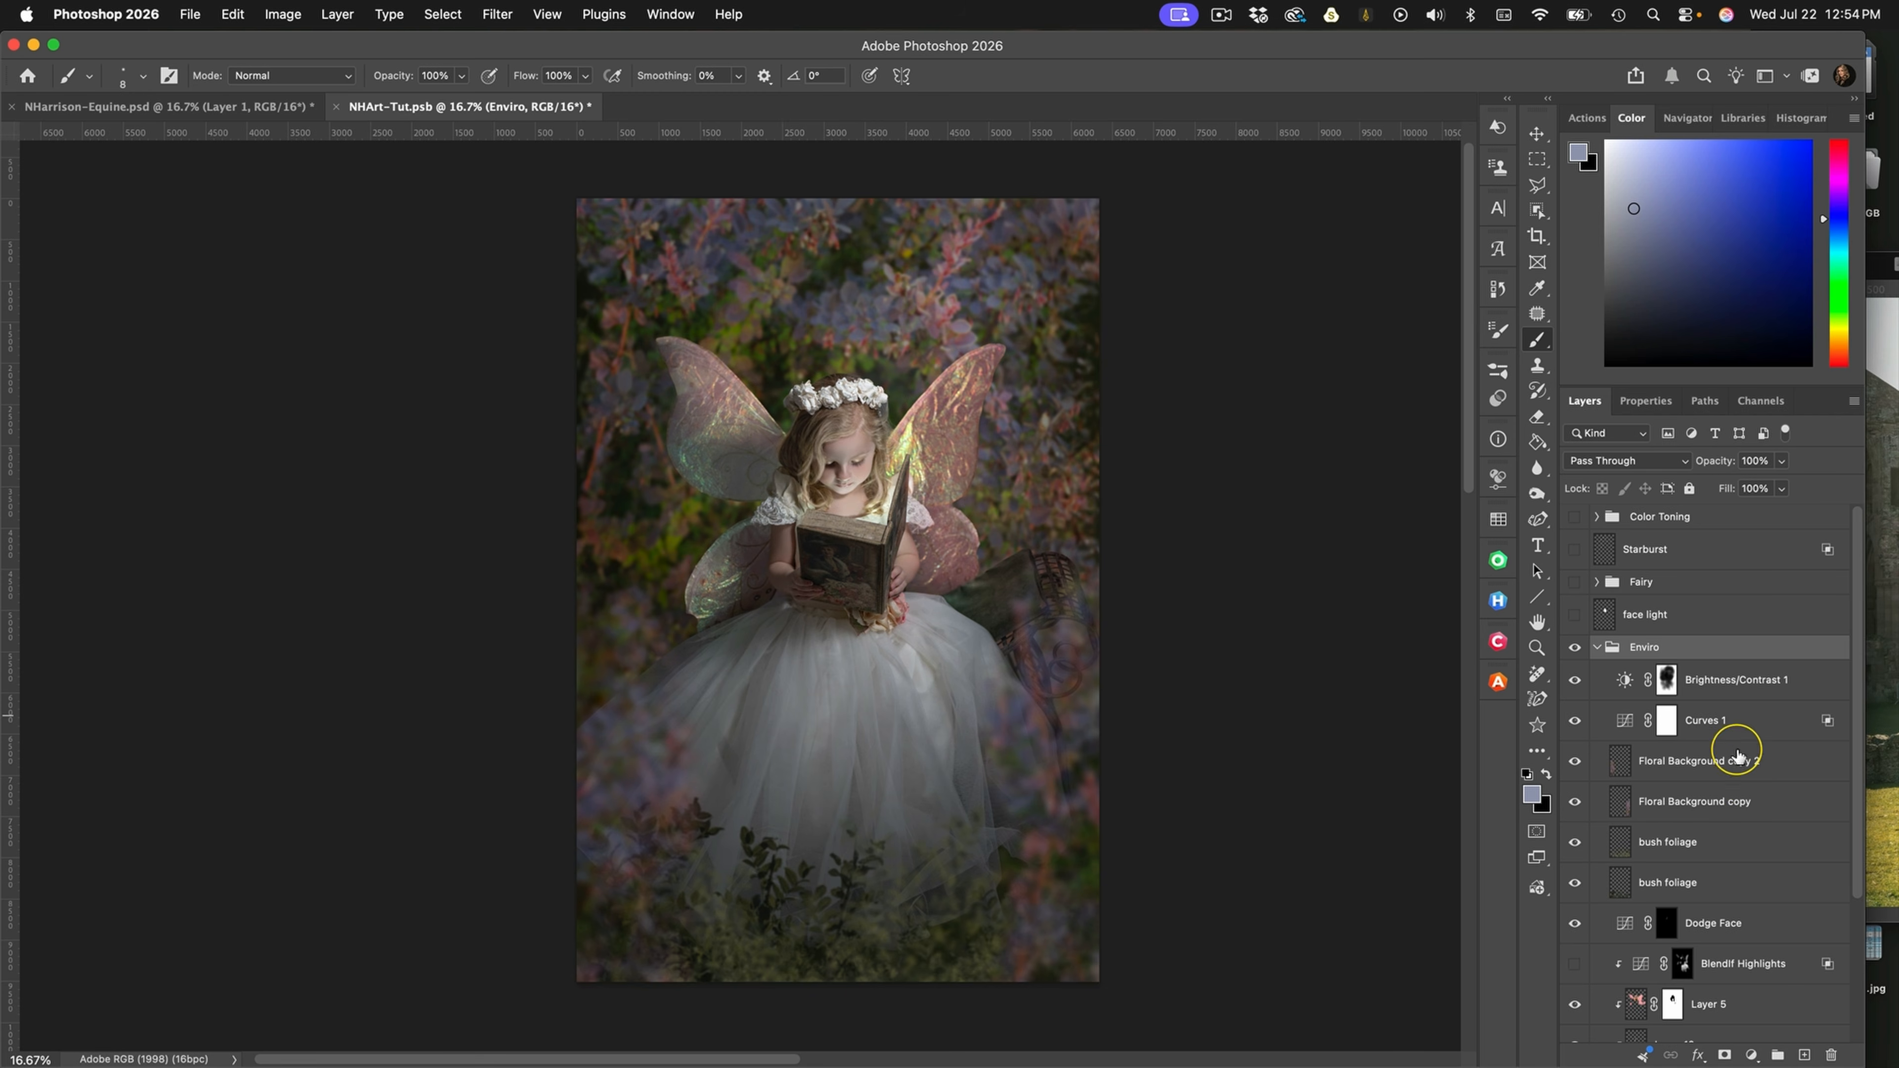
scroll(1742, 818, "down", 3)
left_click(1575, 894)
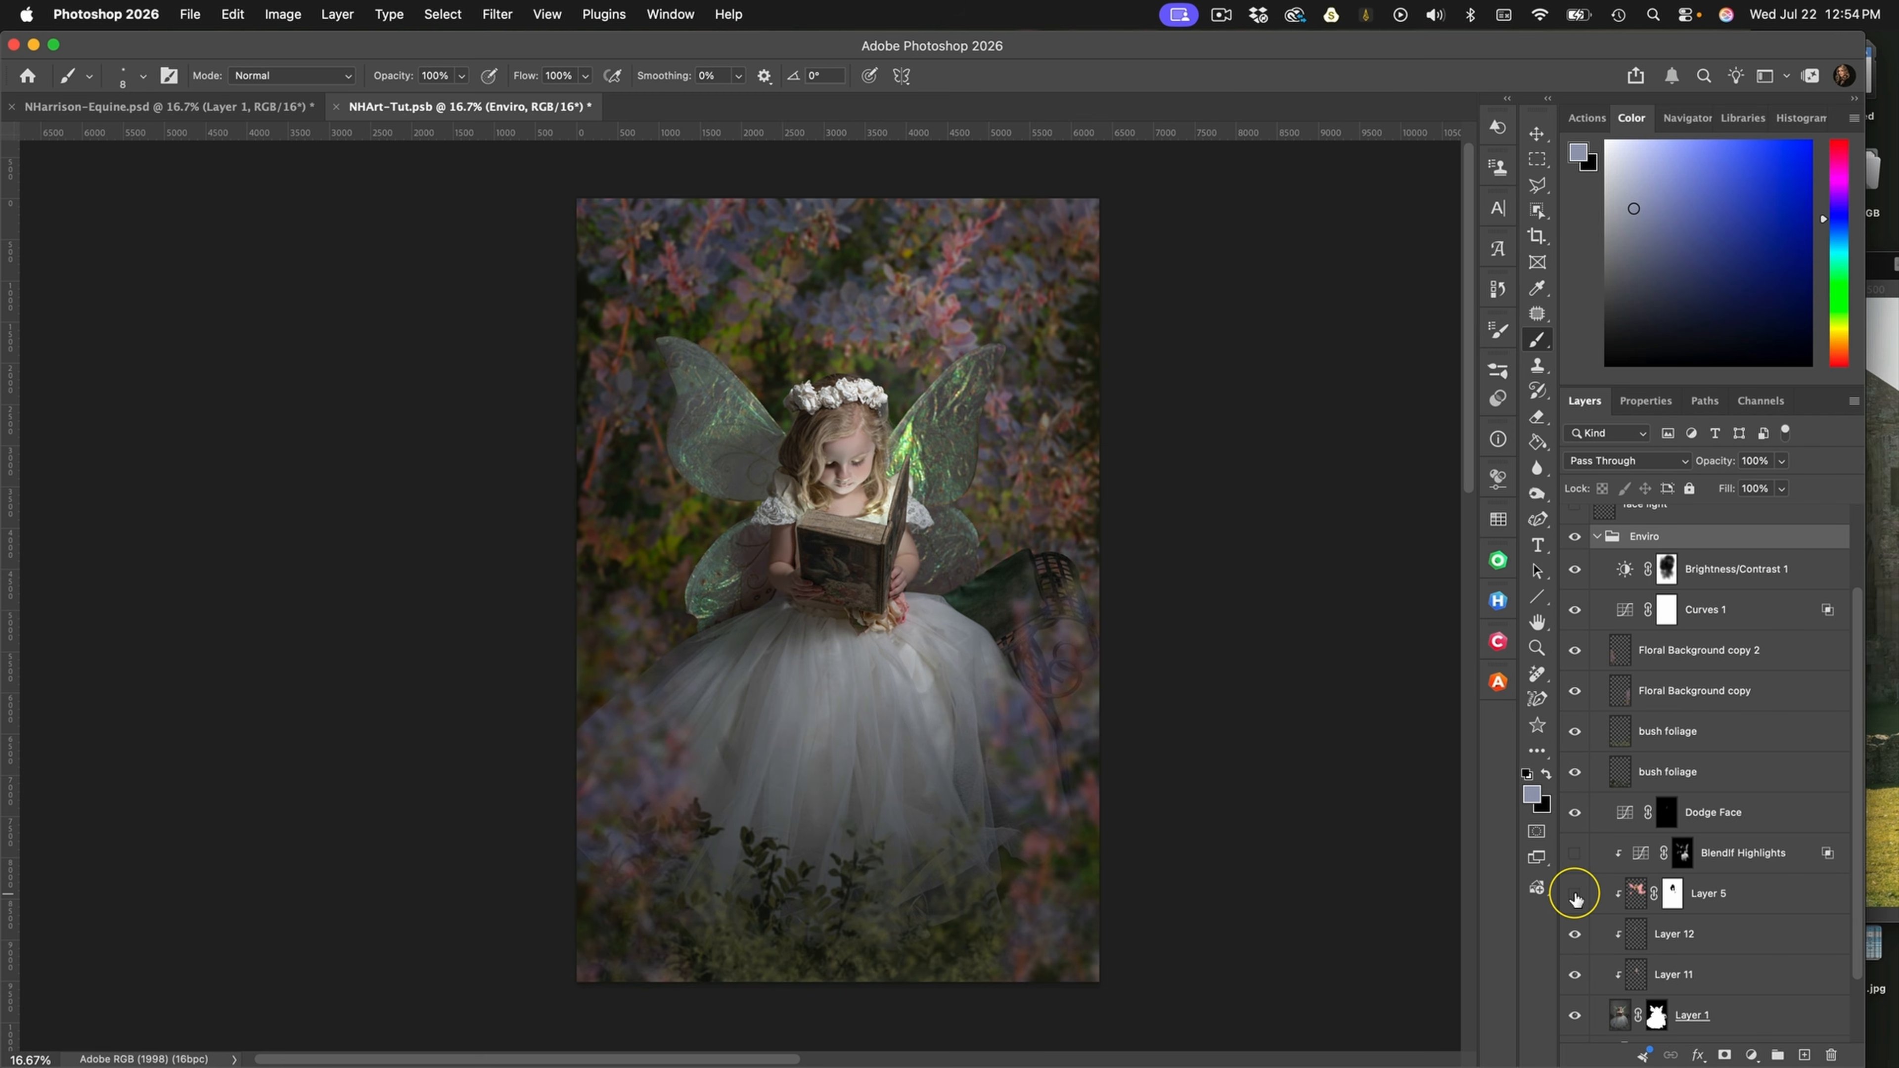
left_click(1575, 894)
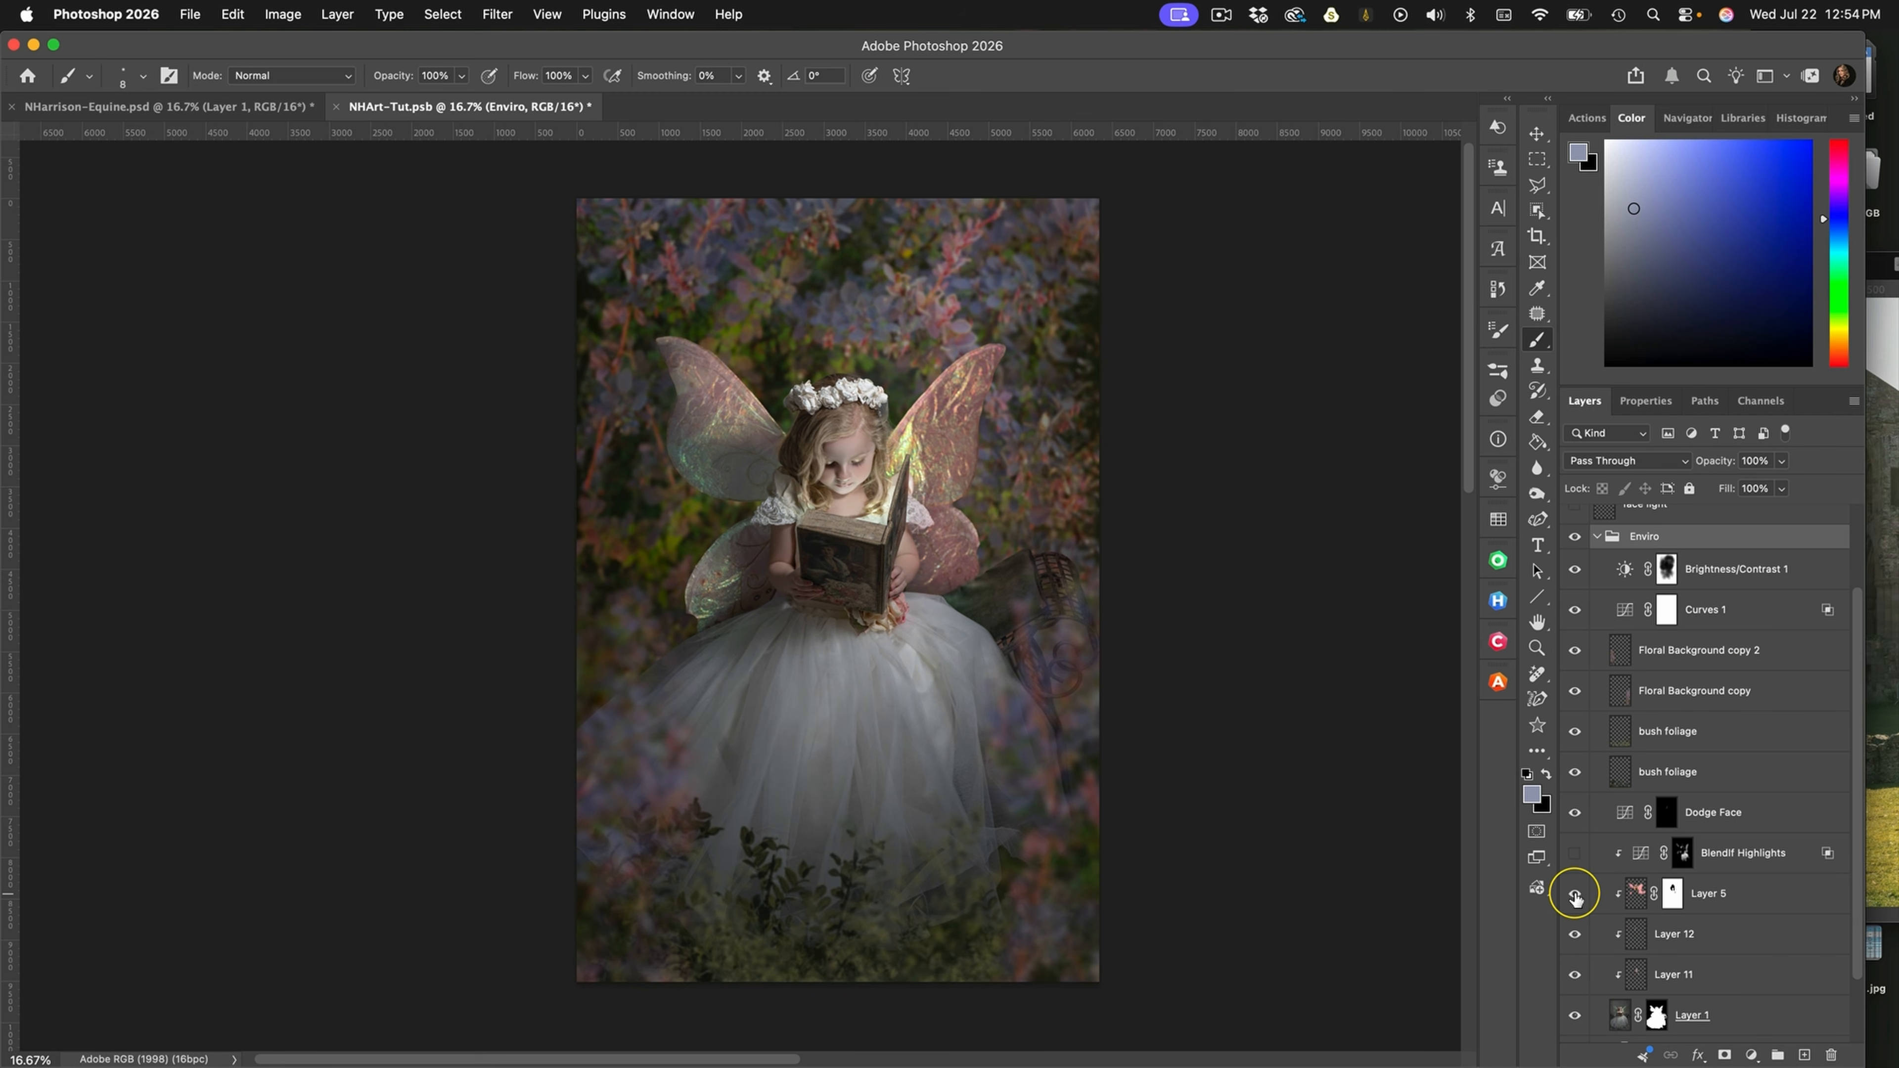
left_click(1574, 894)
left_click(1575, 895)
left_click(1575, 894)
left_click(1575, 894)
left_click(1574, 894)
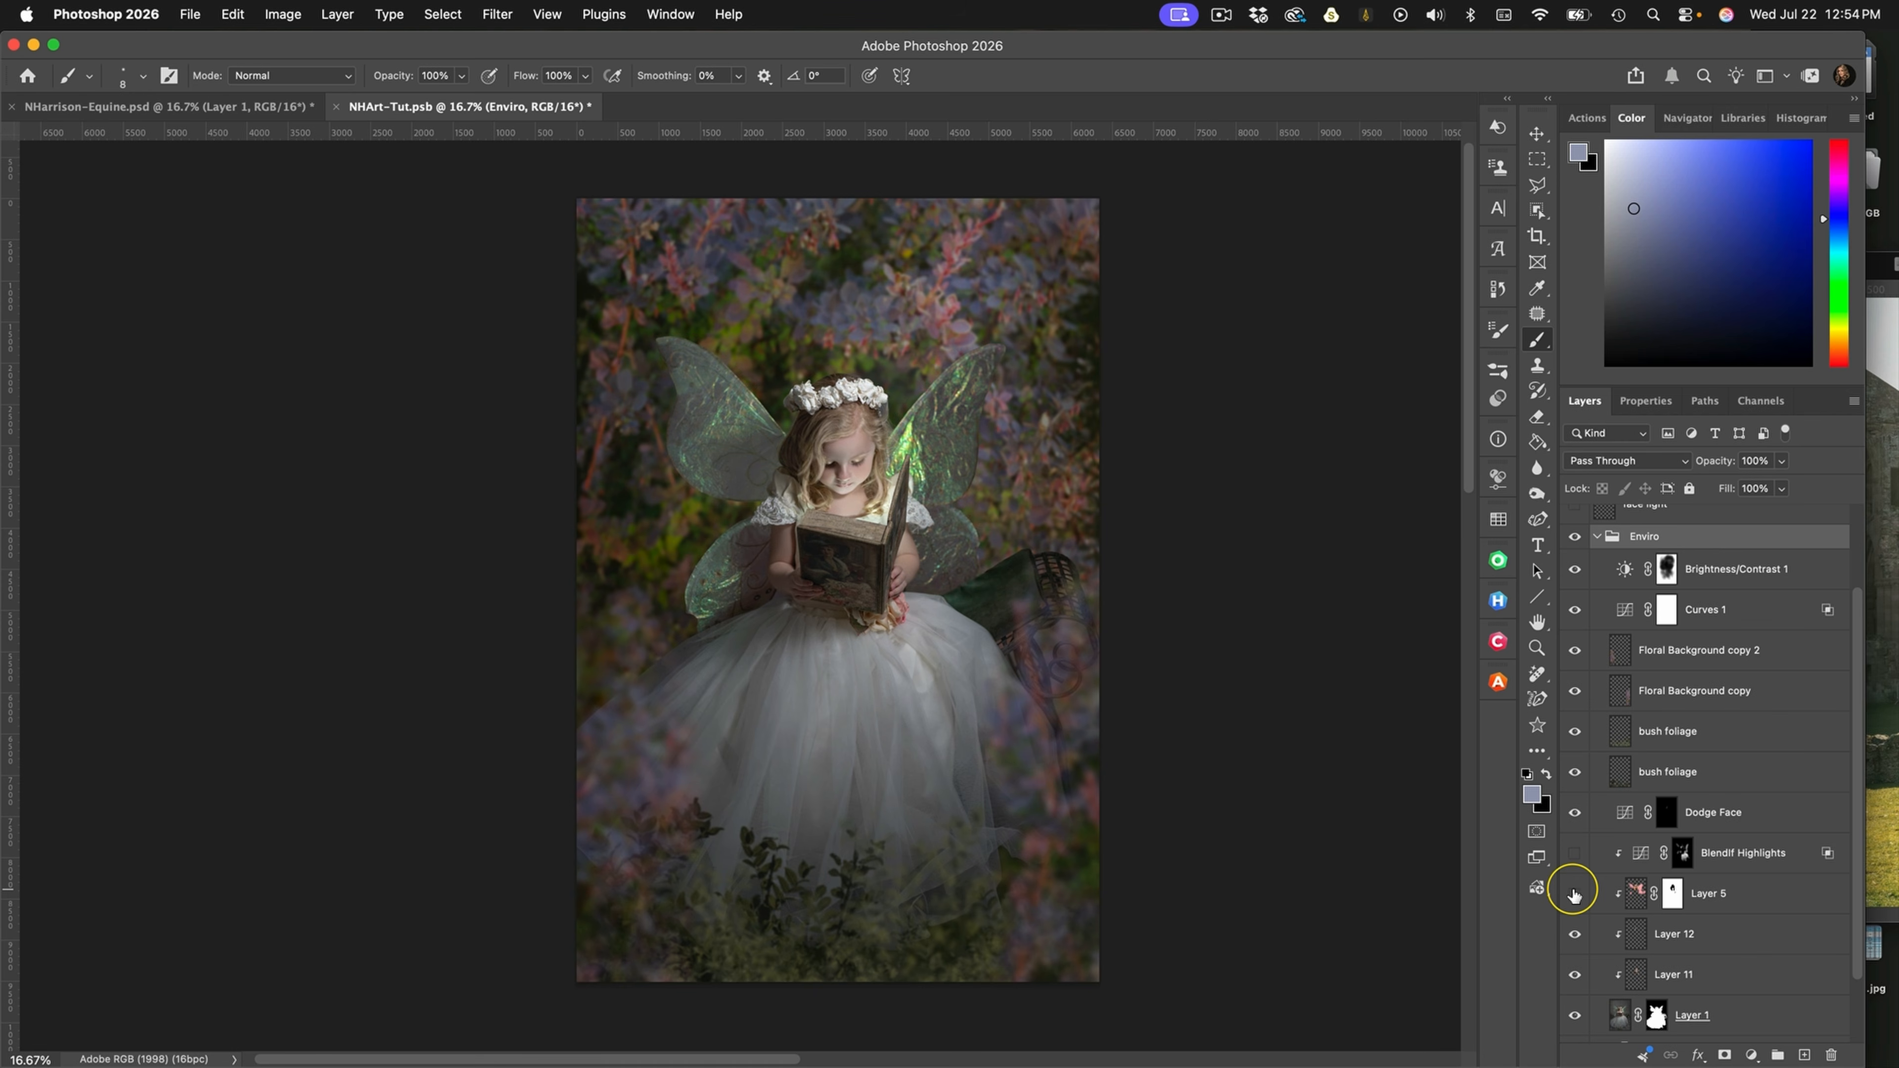
left_click(1573, 894)
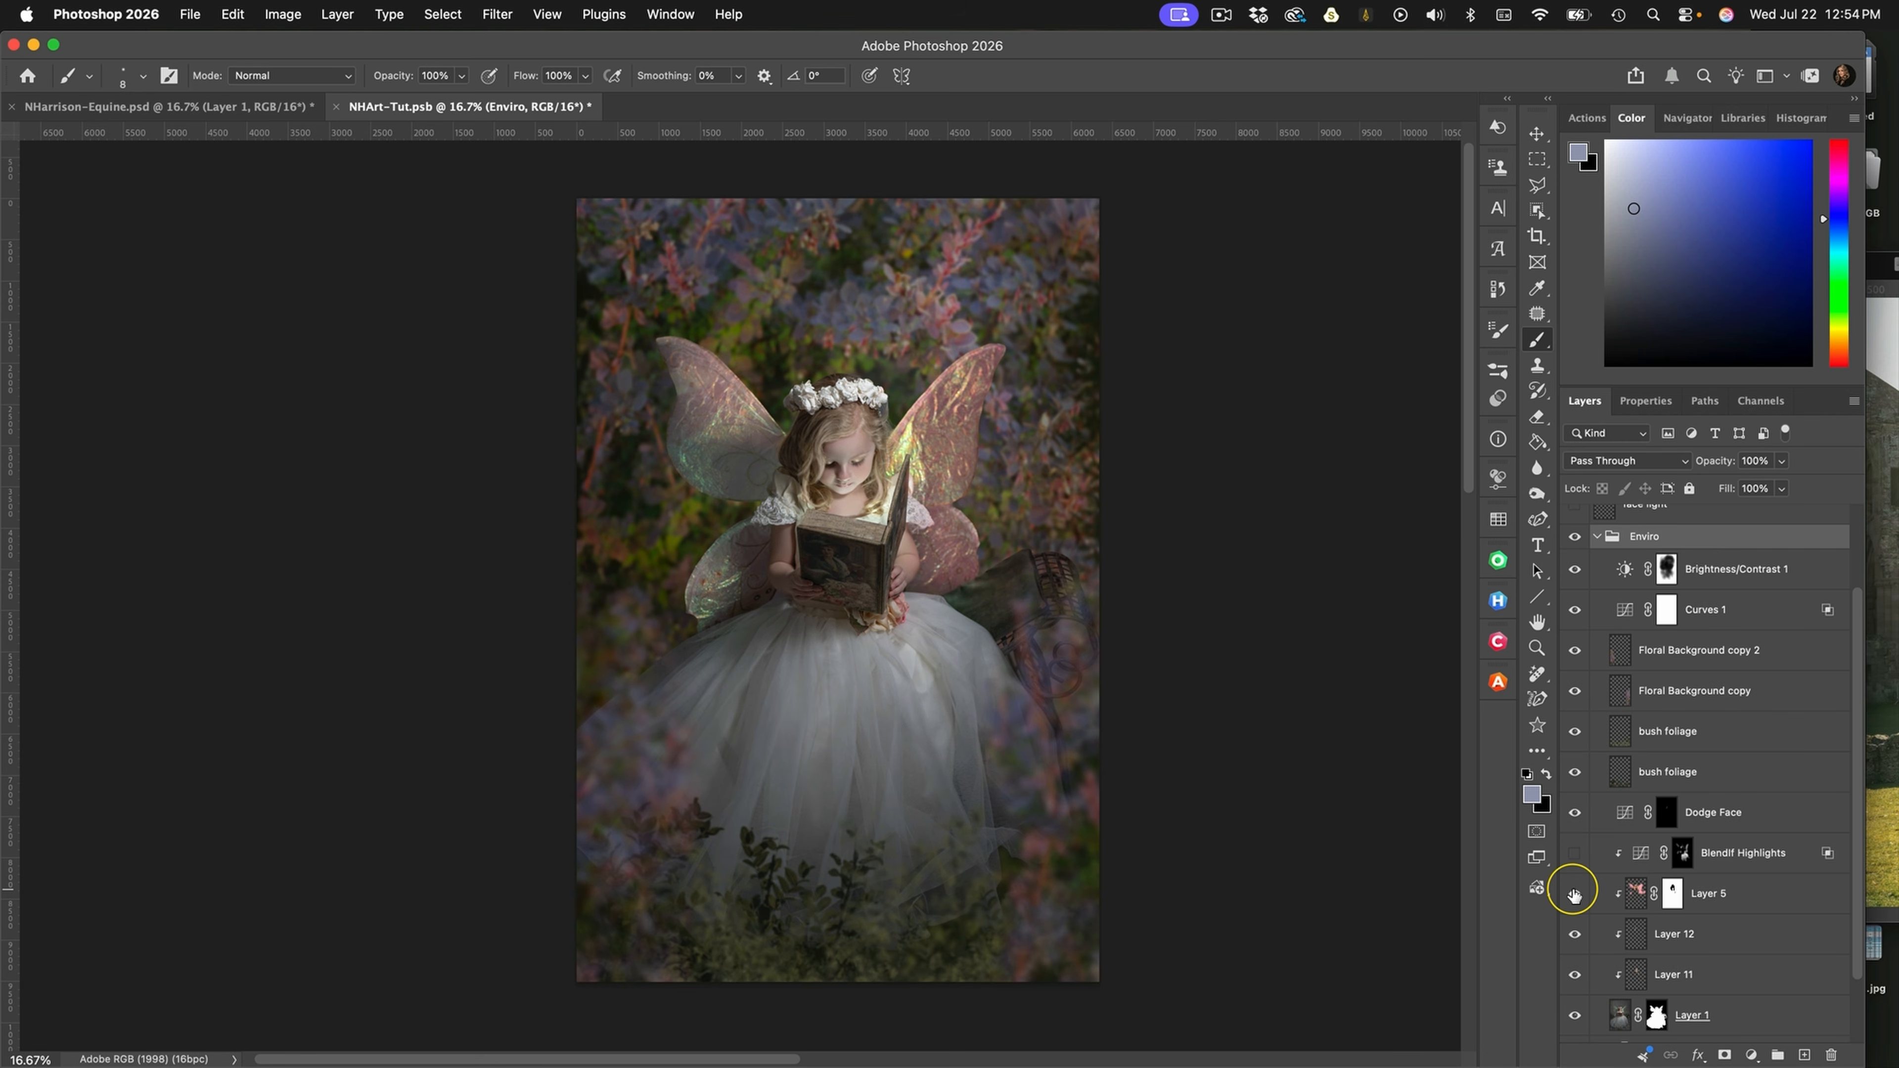
left_click(1573, 894)
left_click(1574, 894)
Toggle the BlendIf Highlights layer on and off to compare its effect on the dress
left_click(1573, 856)
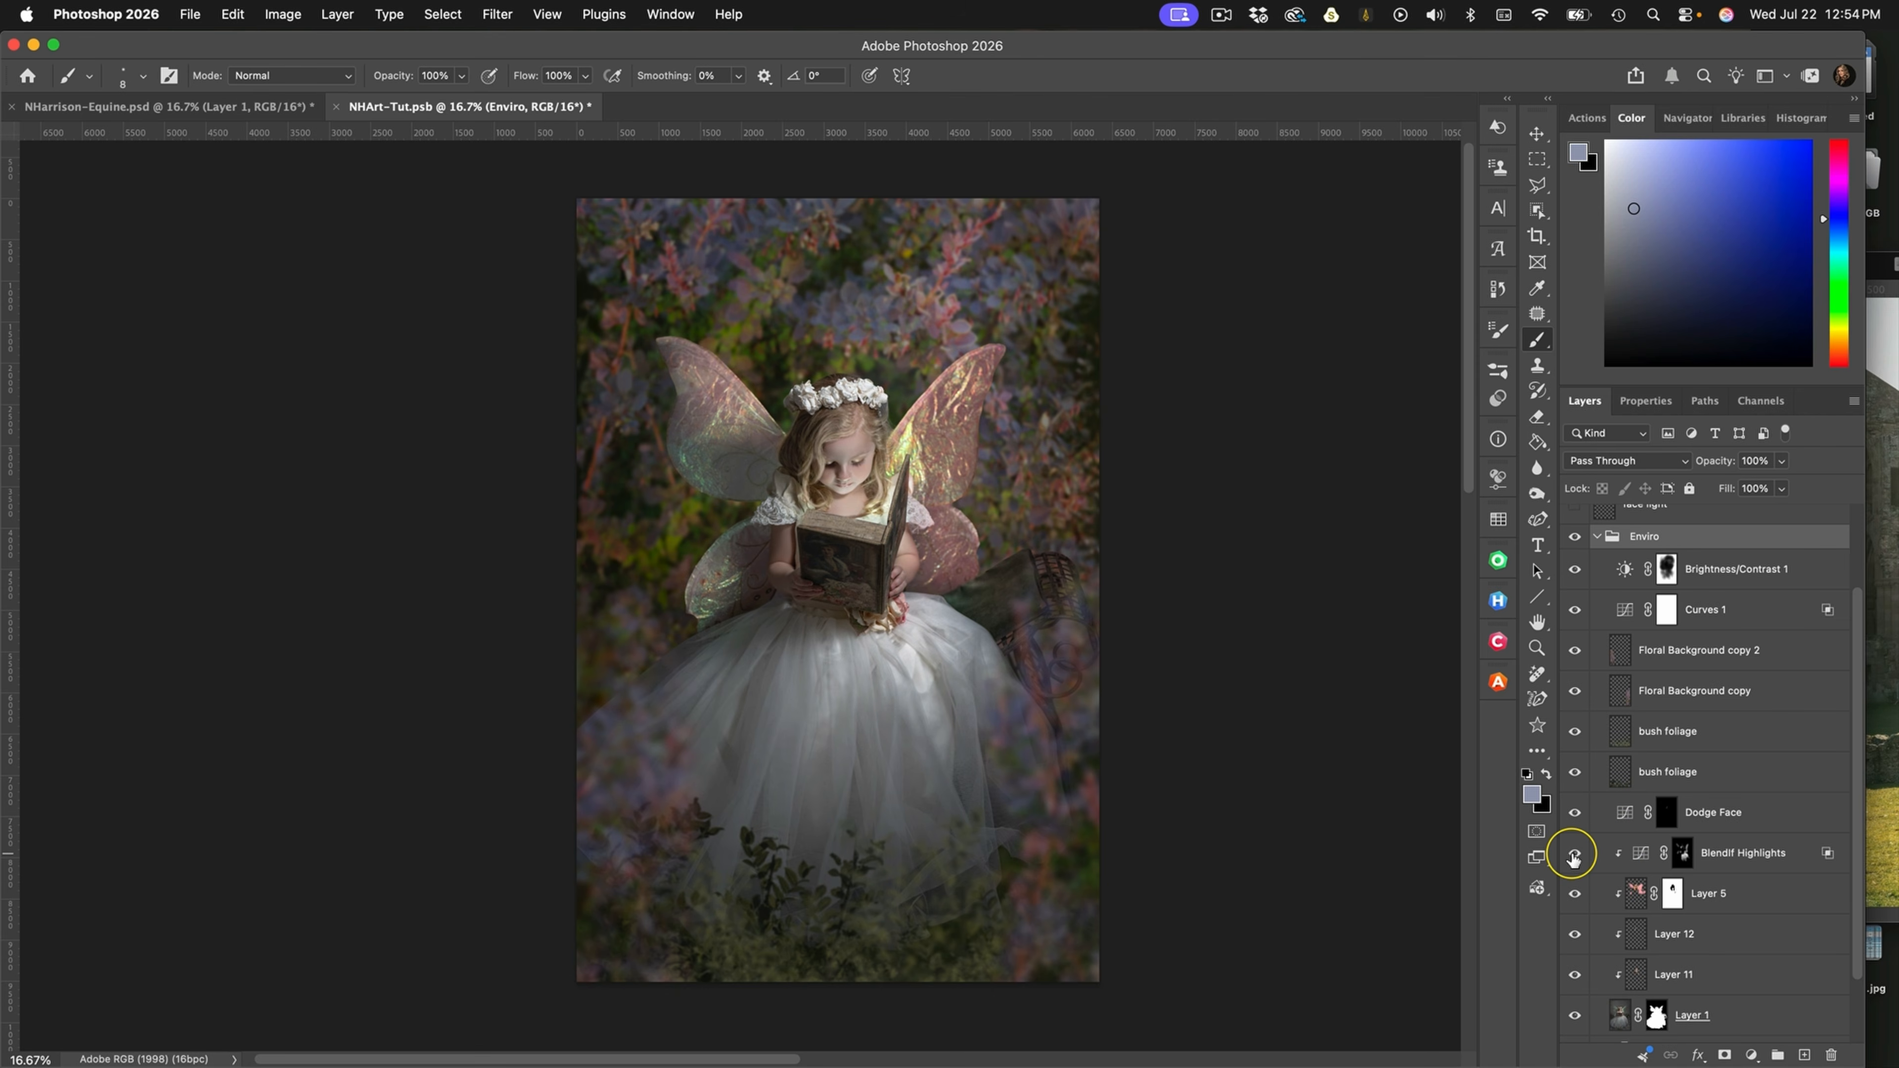
left_click(1574, 856)
left_click(1574, 857)
left_click(1573, 855)
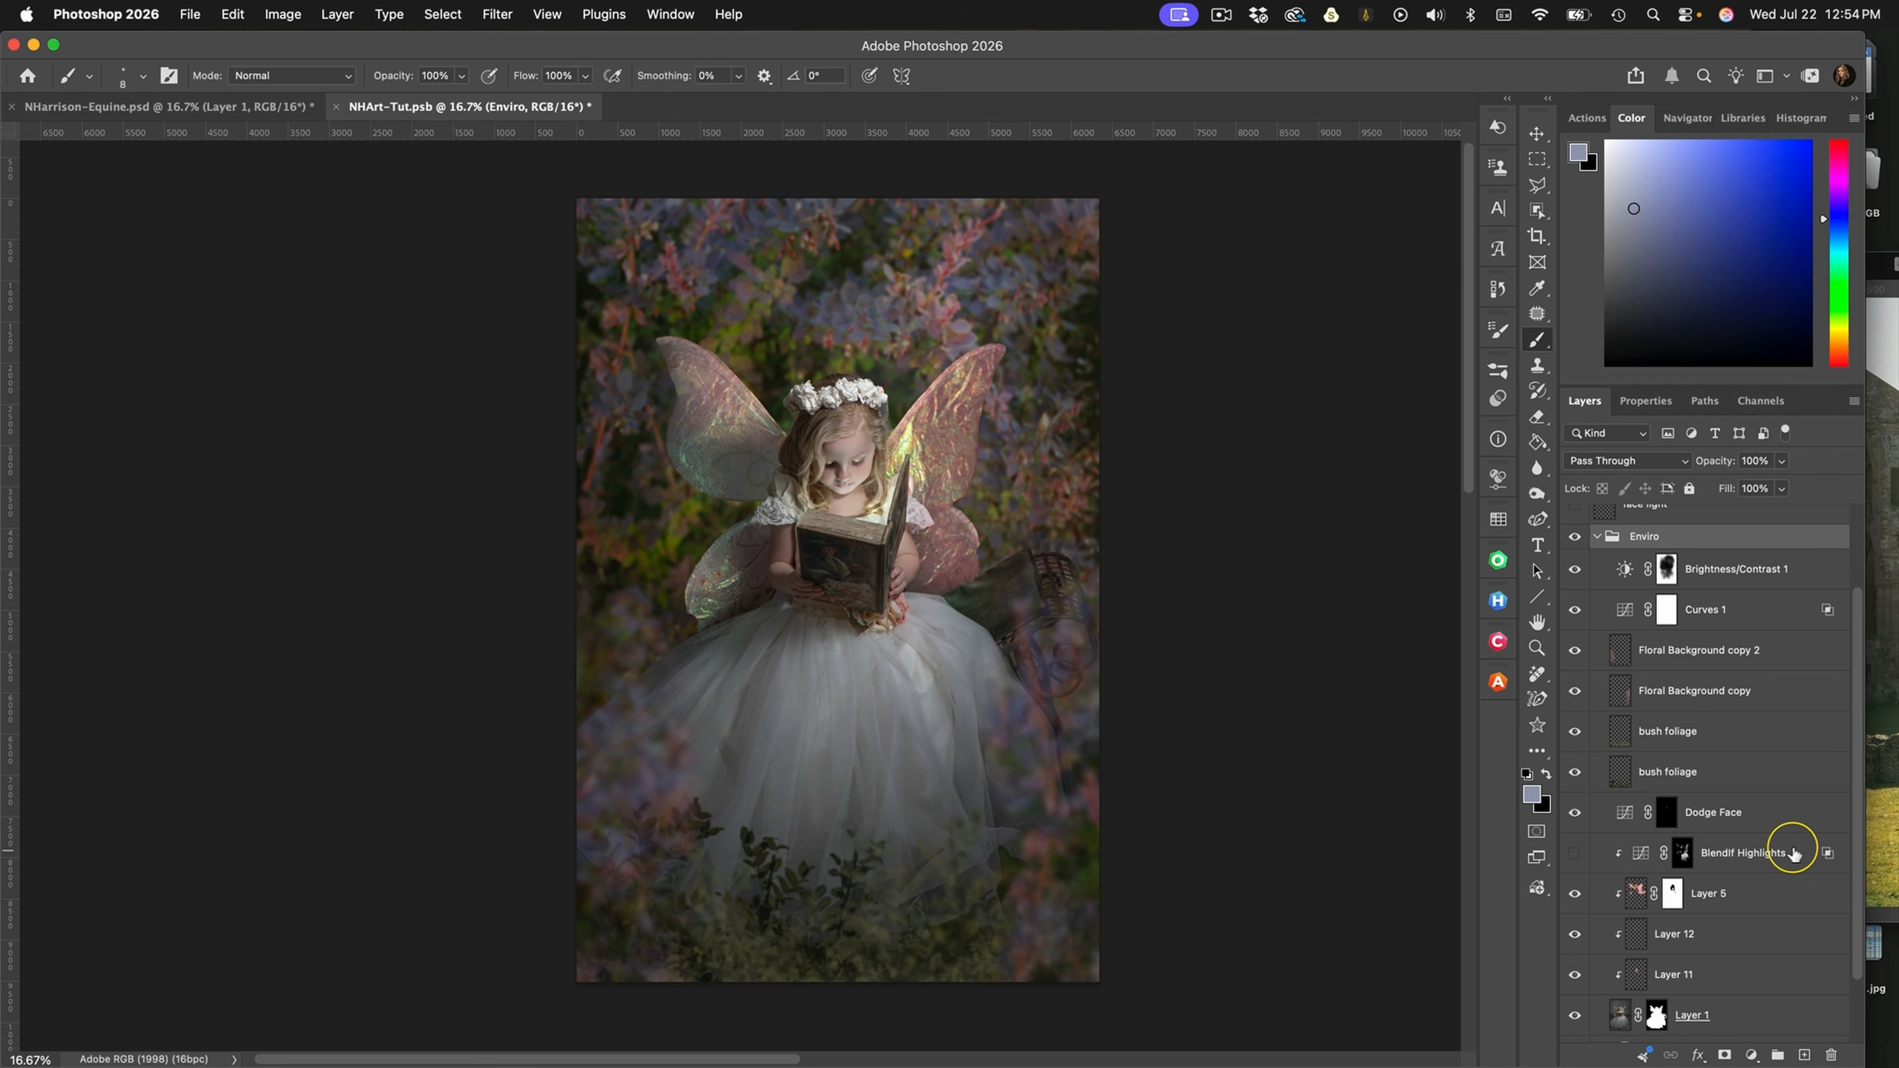
Add a Curves adjustment layer above BlendIf Highlights and brighten it by moving the white point to input 170, output 255
left_click(1759, 853)
left_click(1752, 1050)
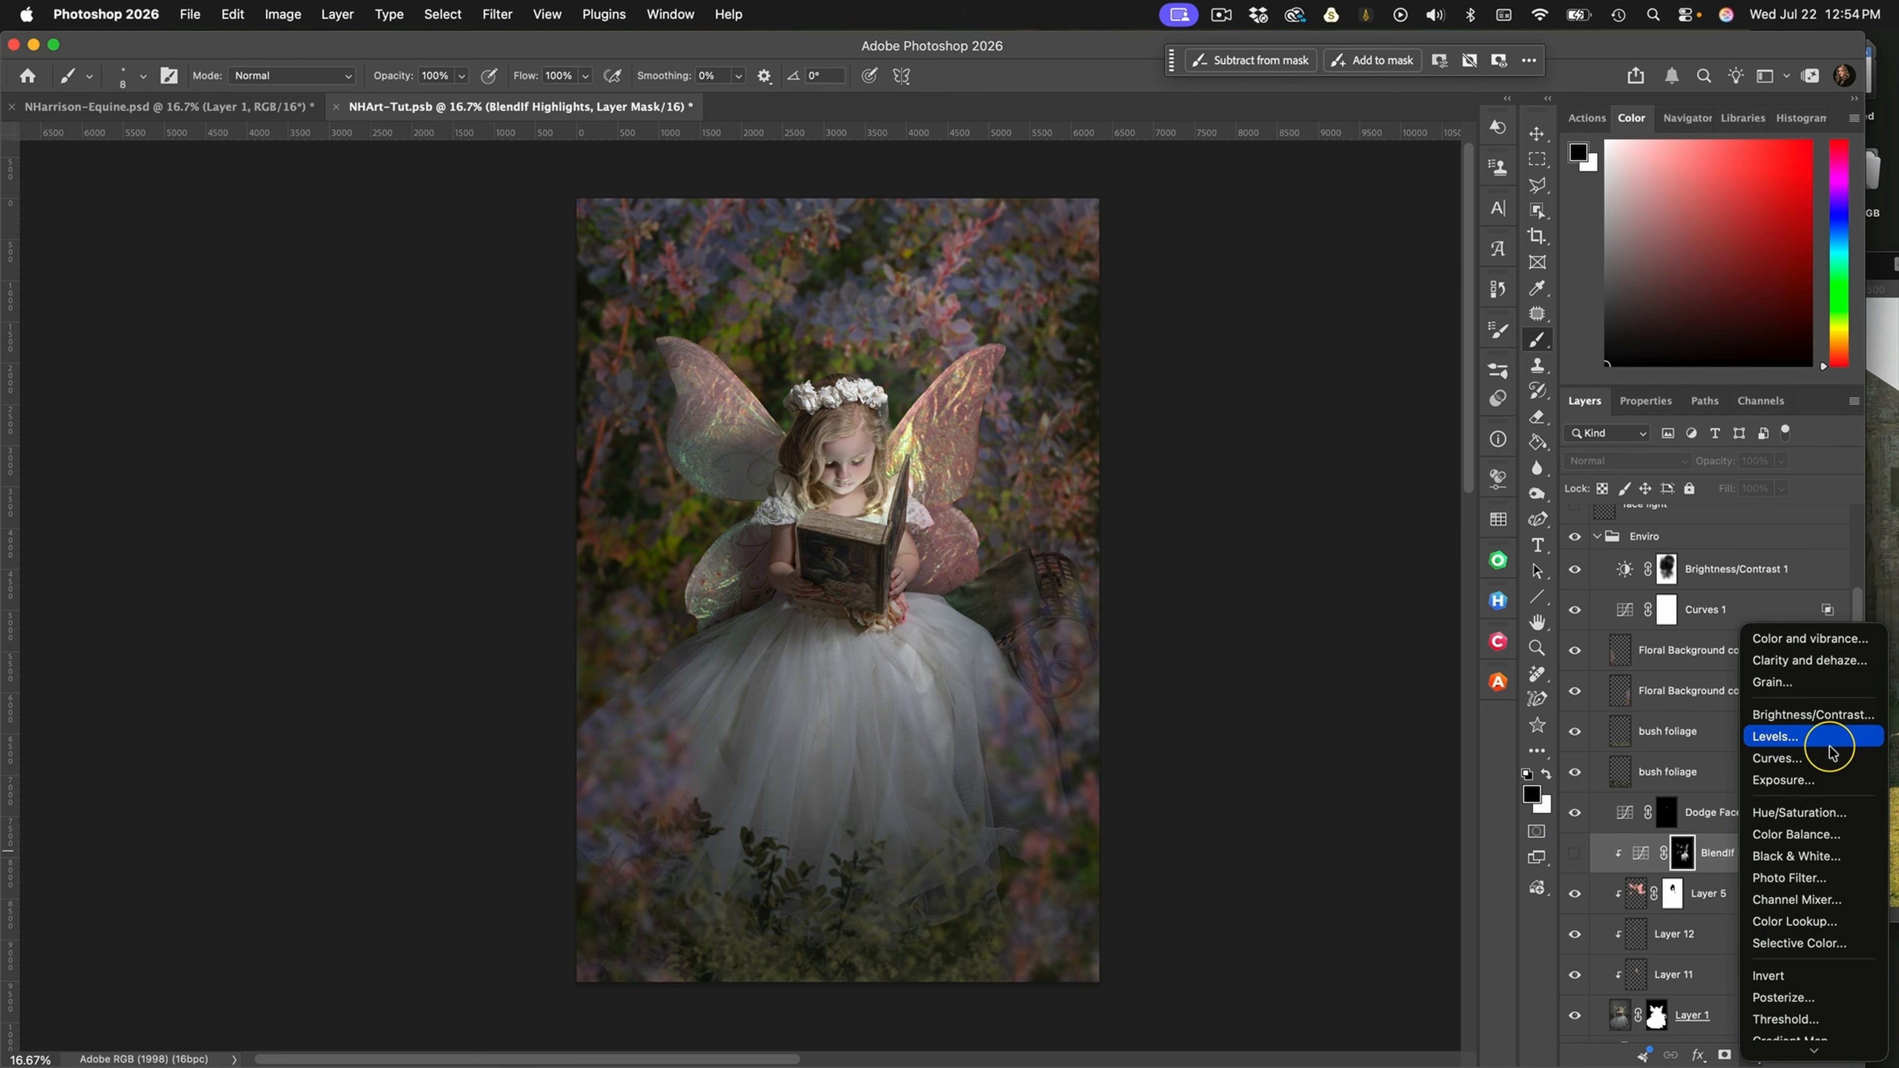
left_click(1820, 760)
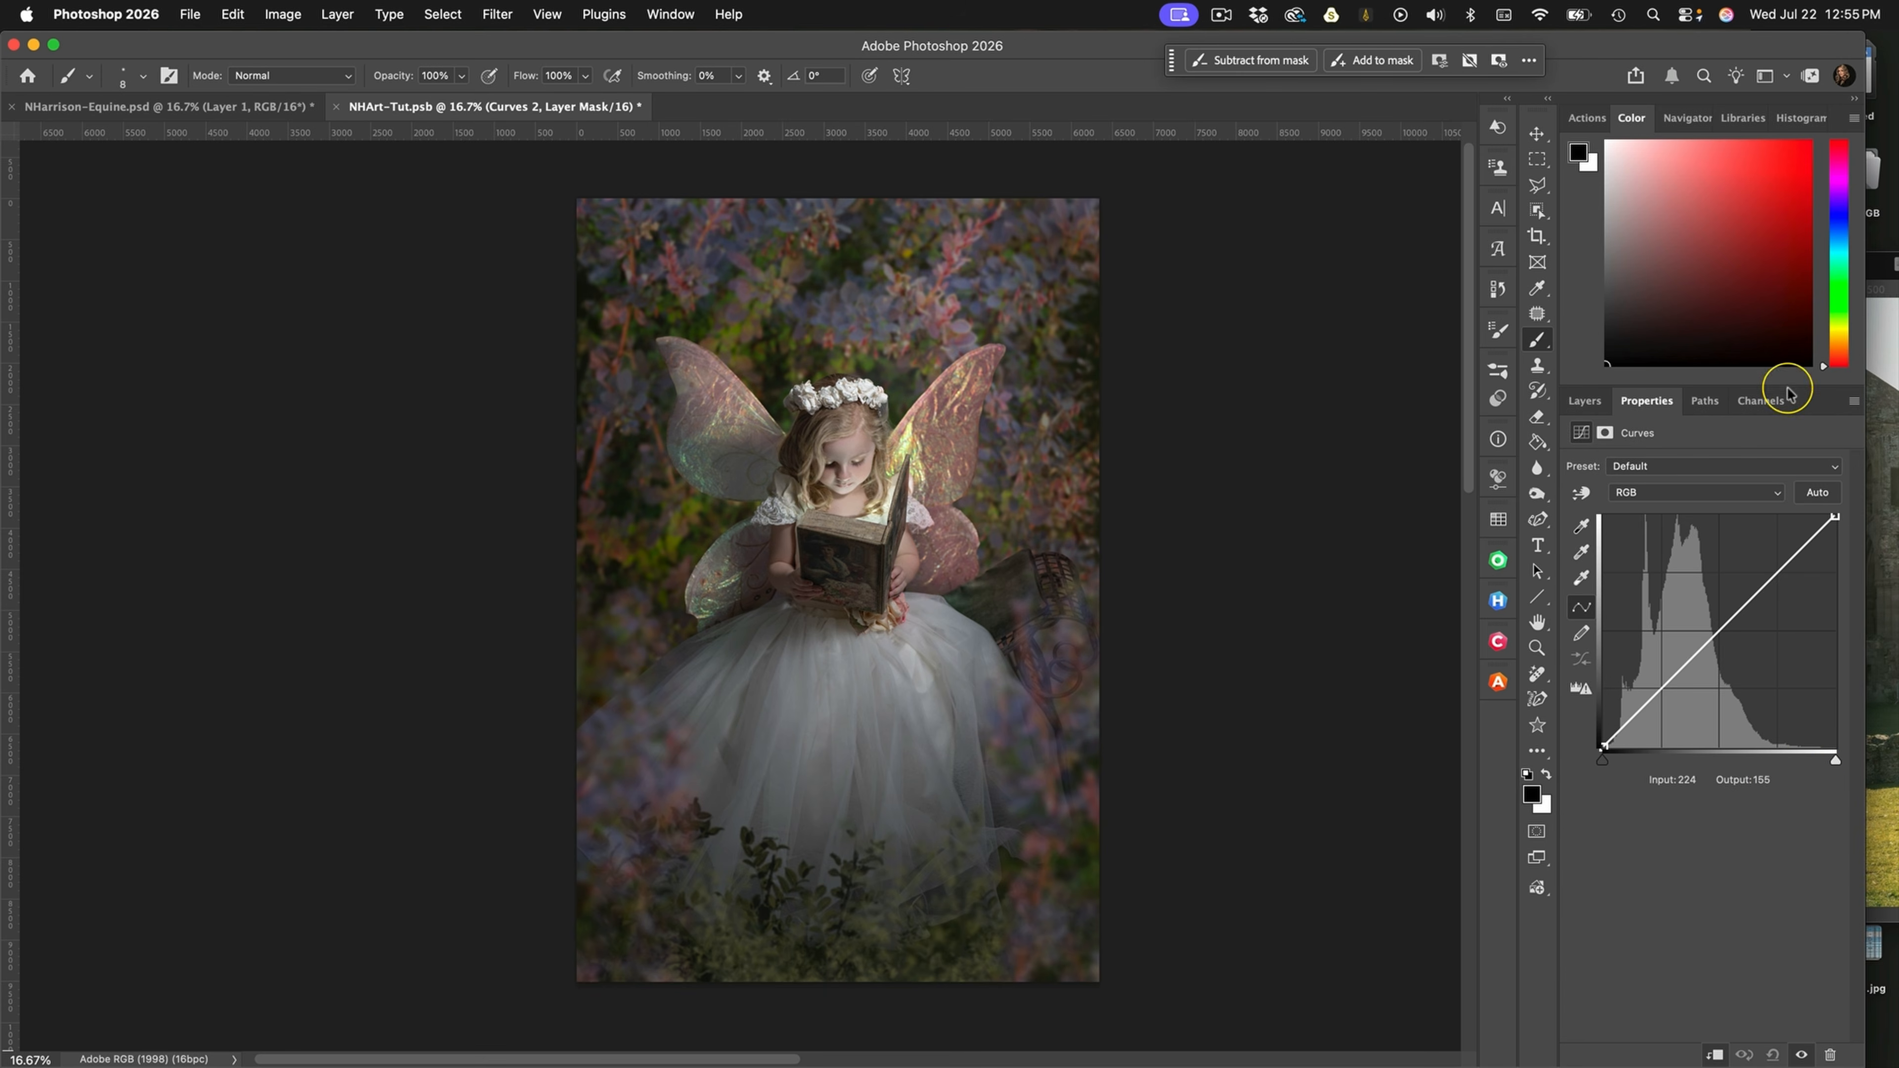
left_click(1834, 517)
left_click_drag(1834, 515, 1757, 500)
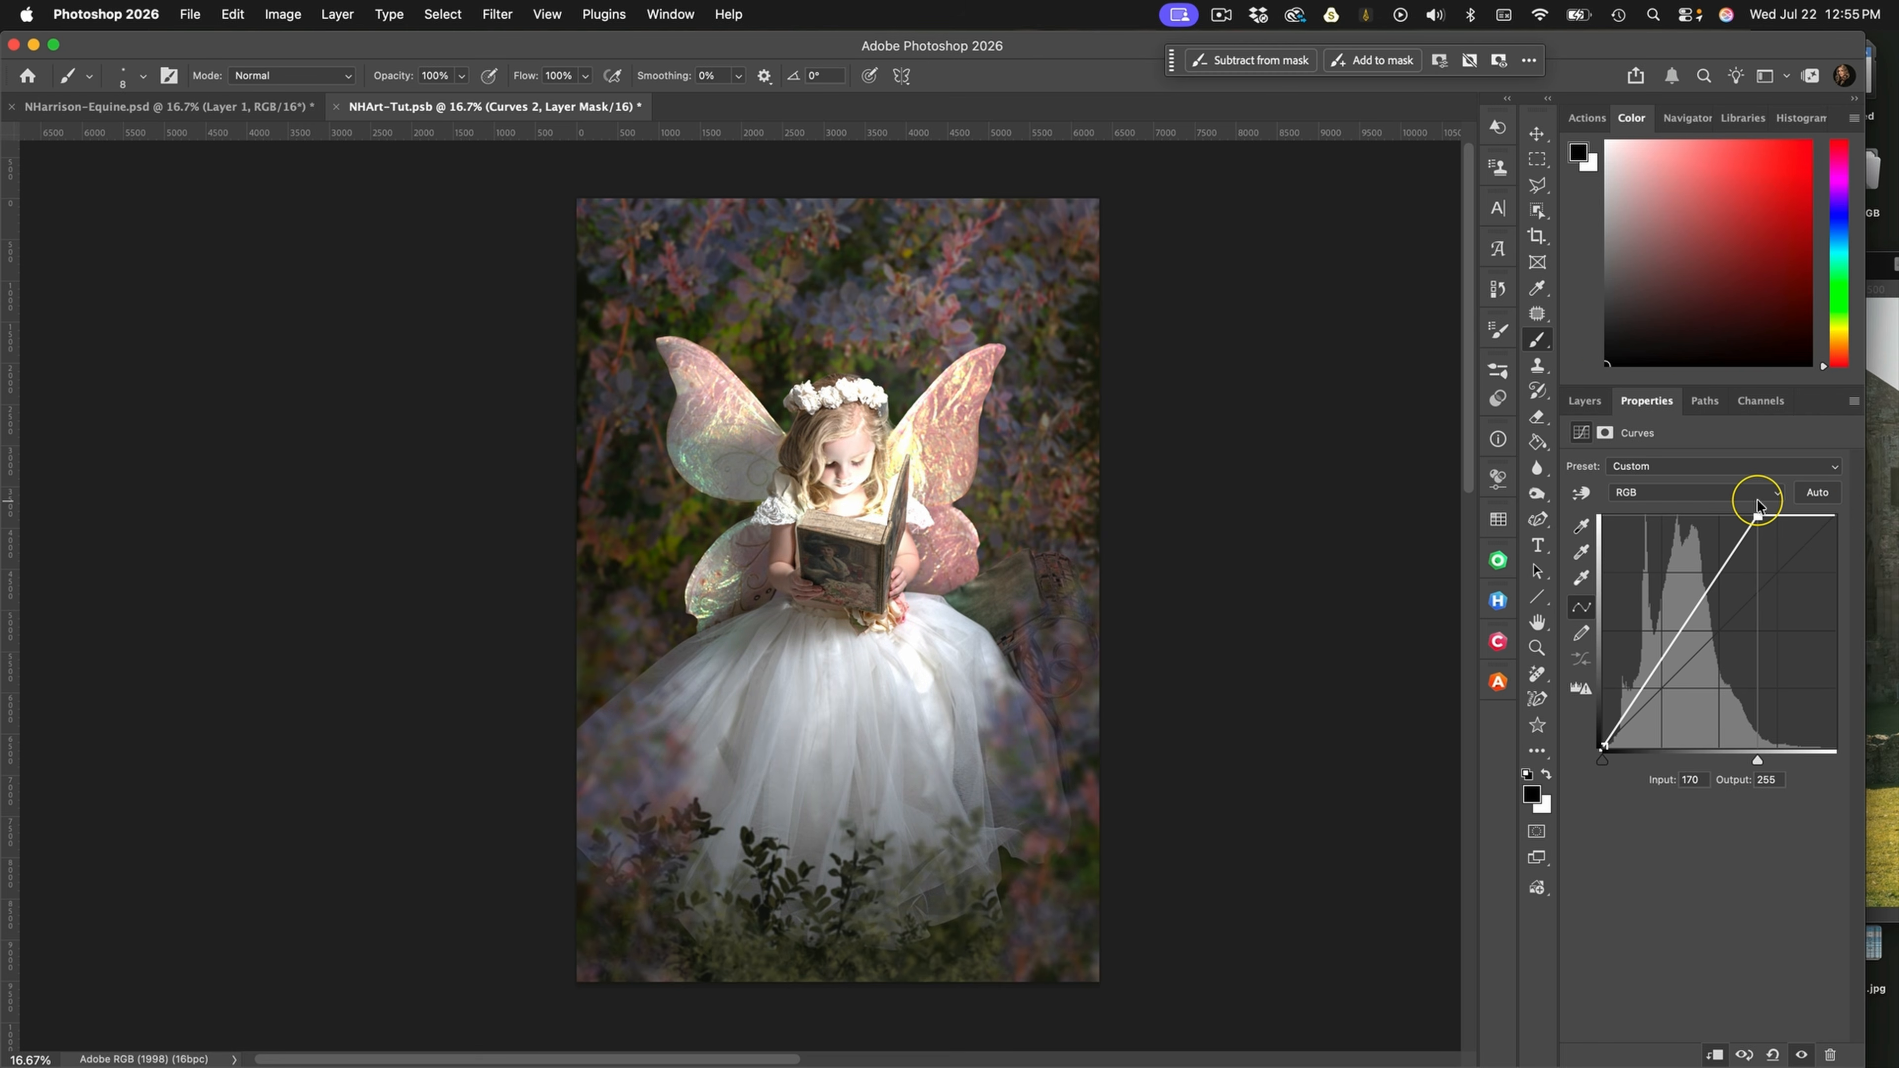
Restrict Curves 2 to the highlights by splitting the Underlying Layer black Blend If slider at 121 / 157
left_click(1584, 400)
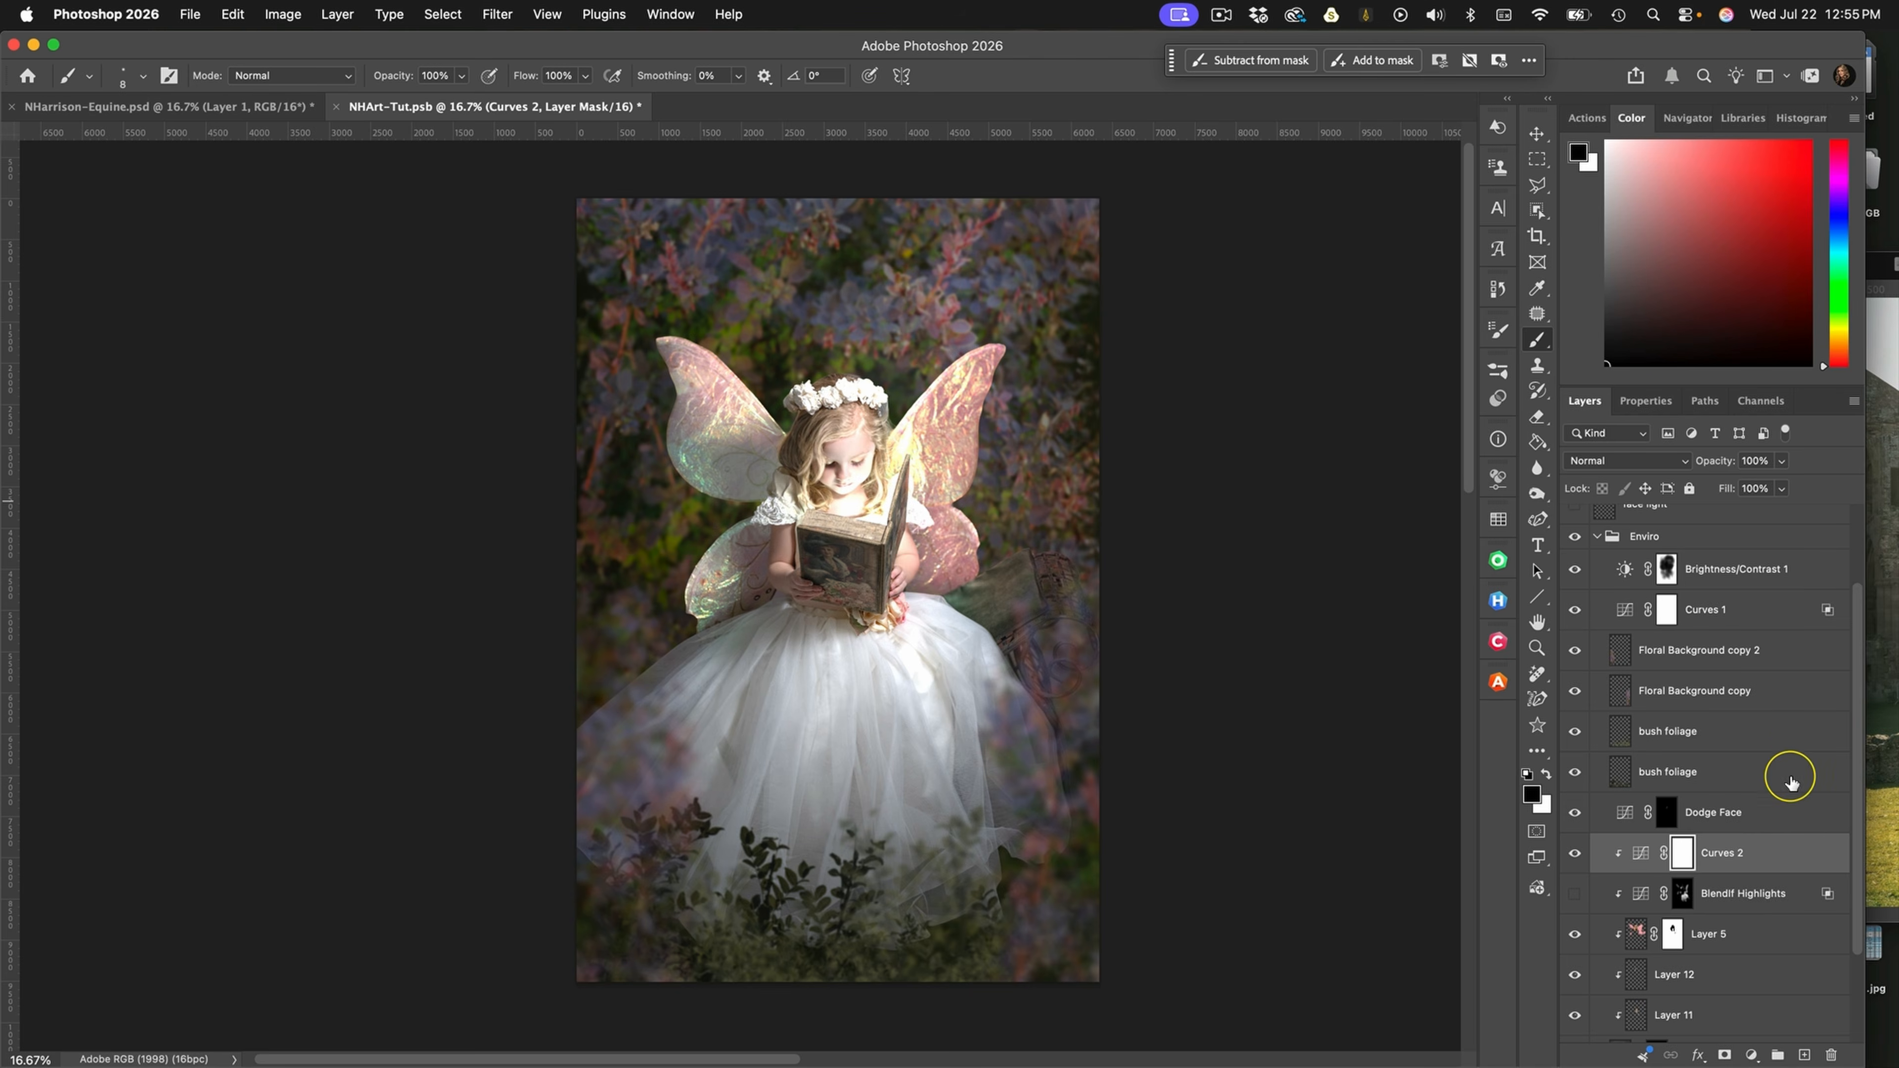
double_click(1785, 854)
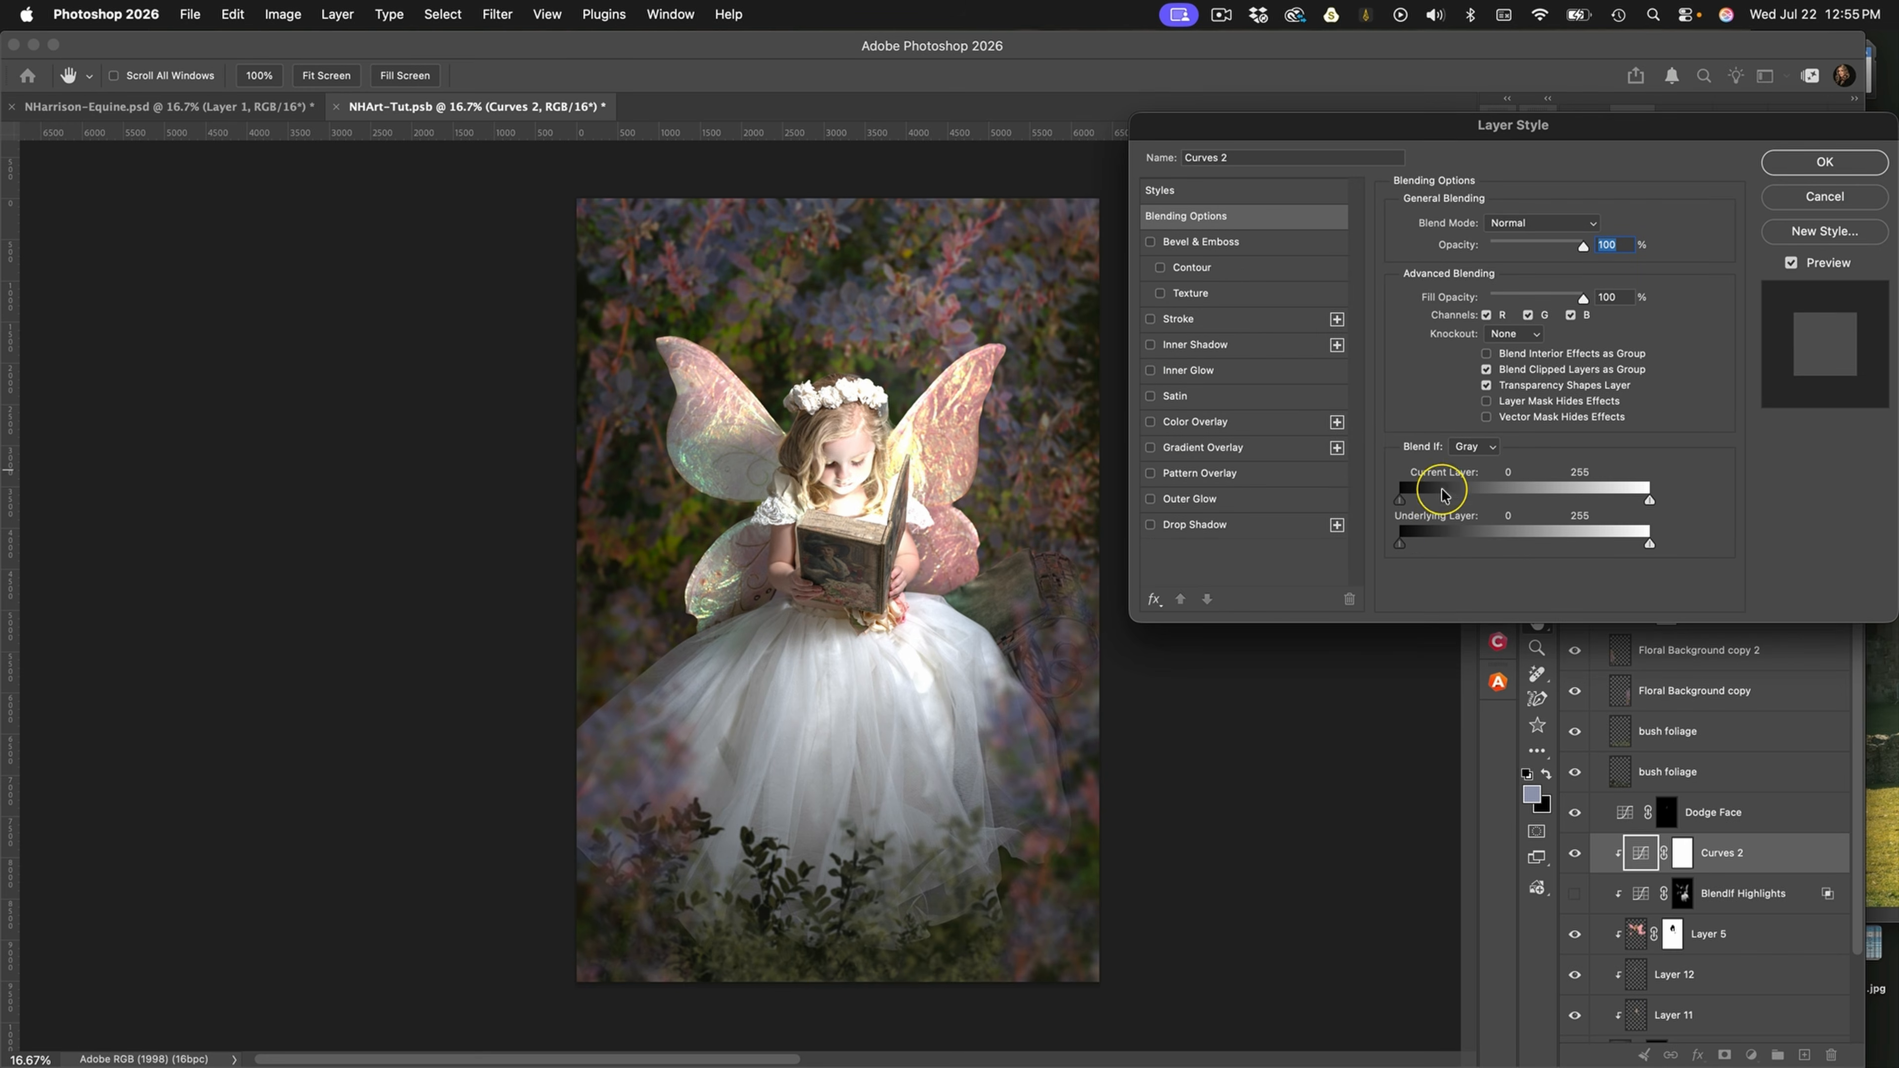
left_click_drag(1401, 546, 1517, 548)
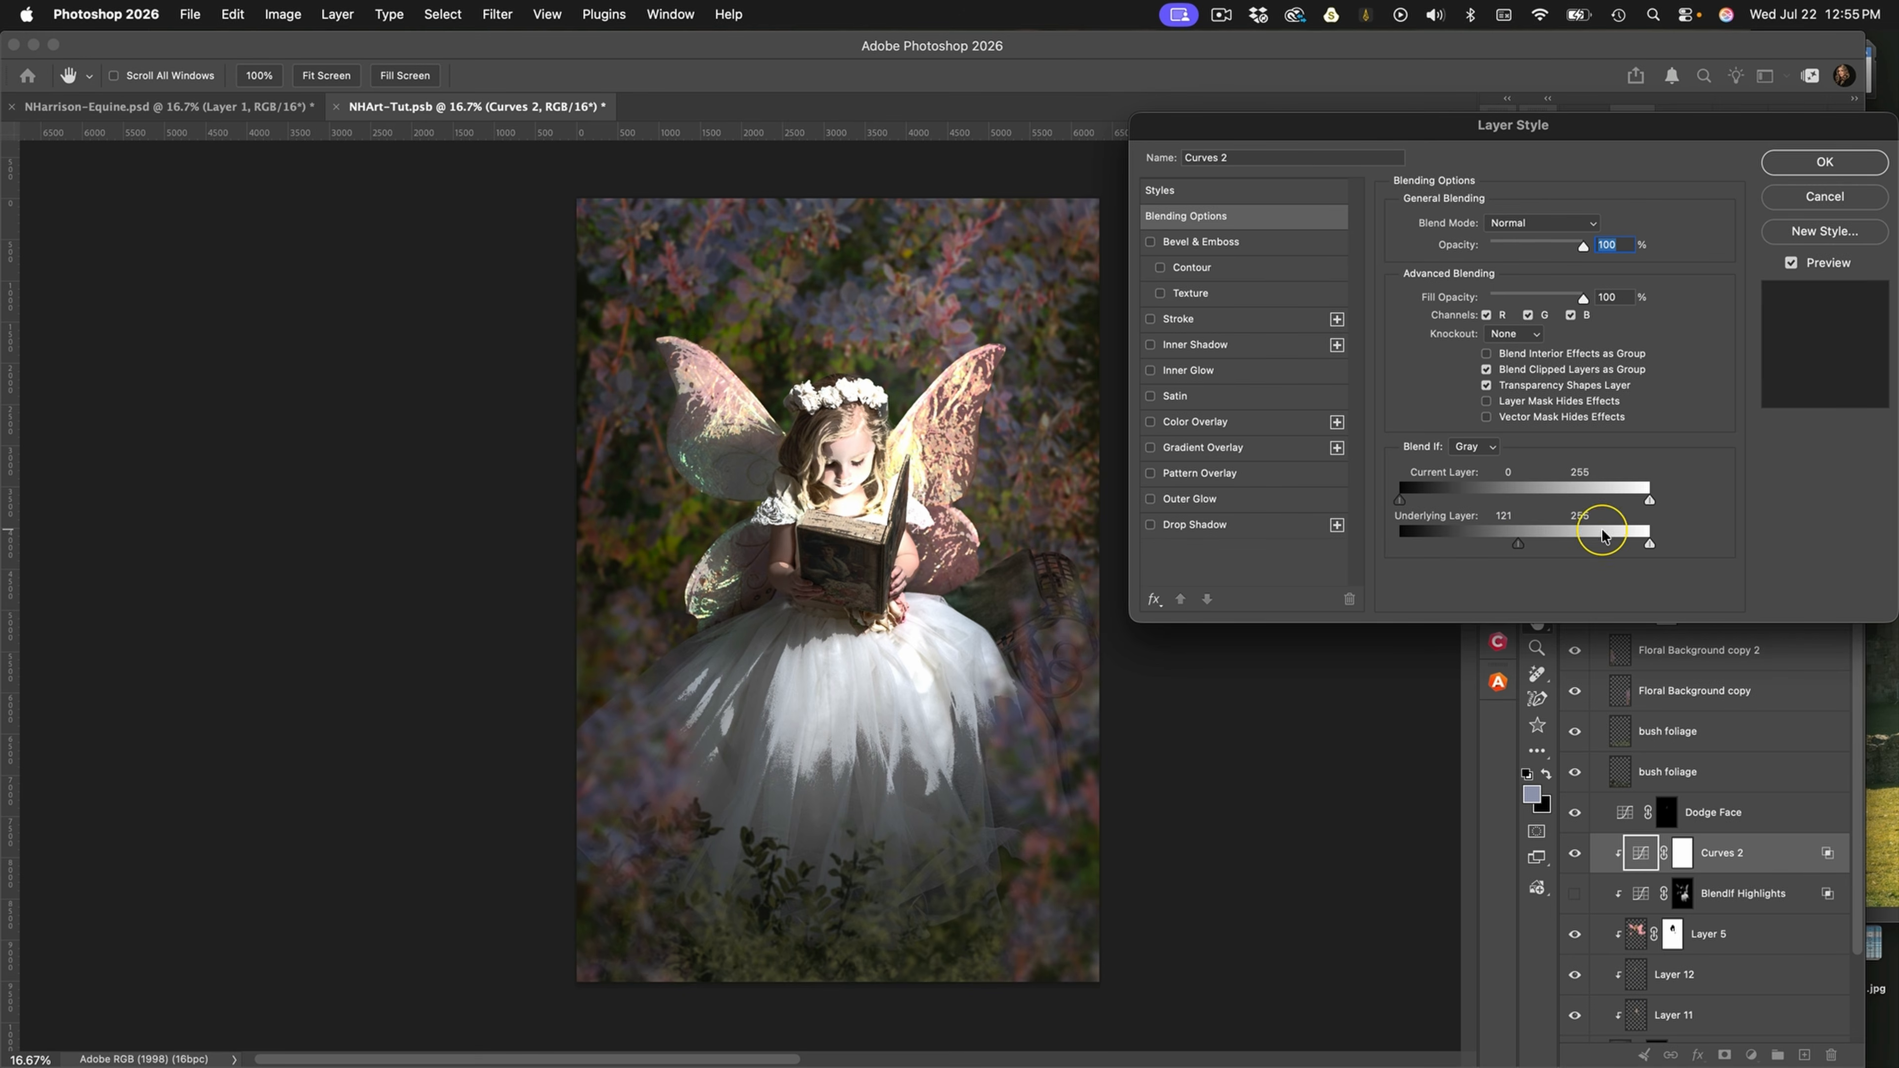
left_click_drag(1518, 544, 1554, 547)
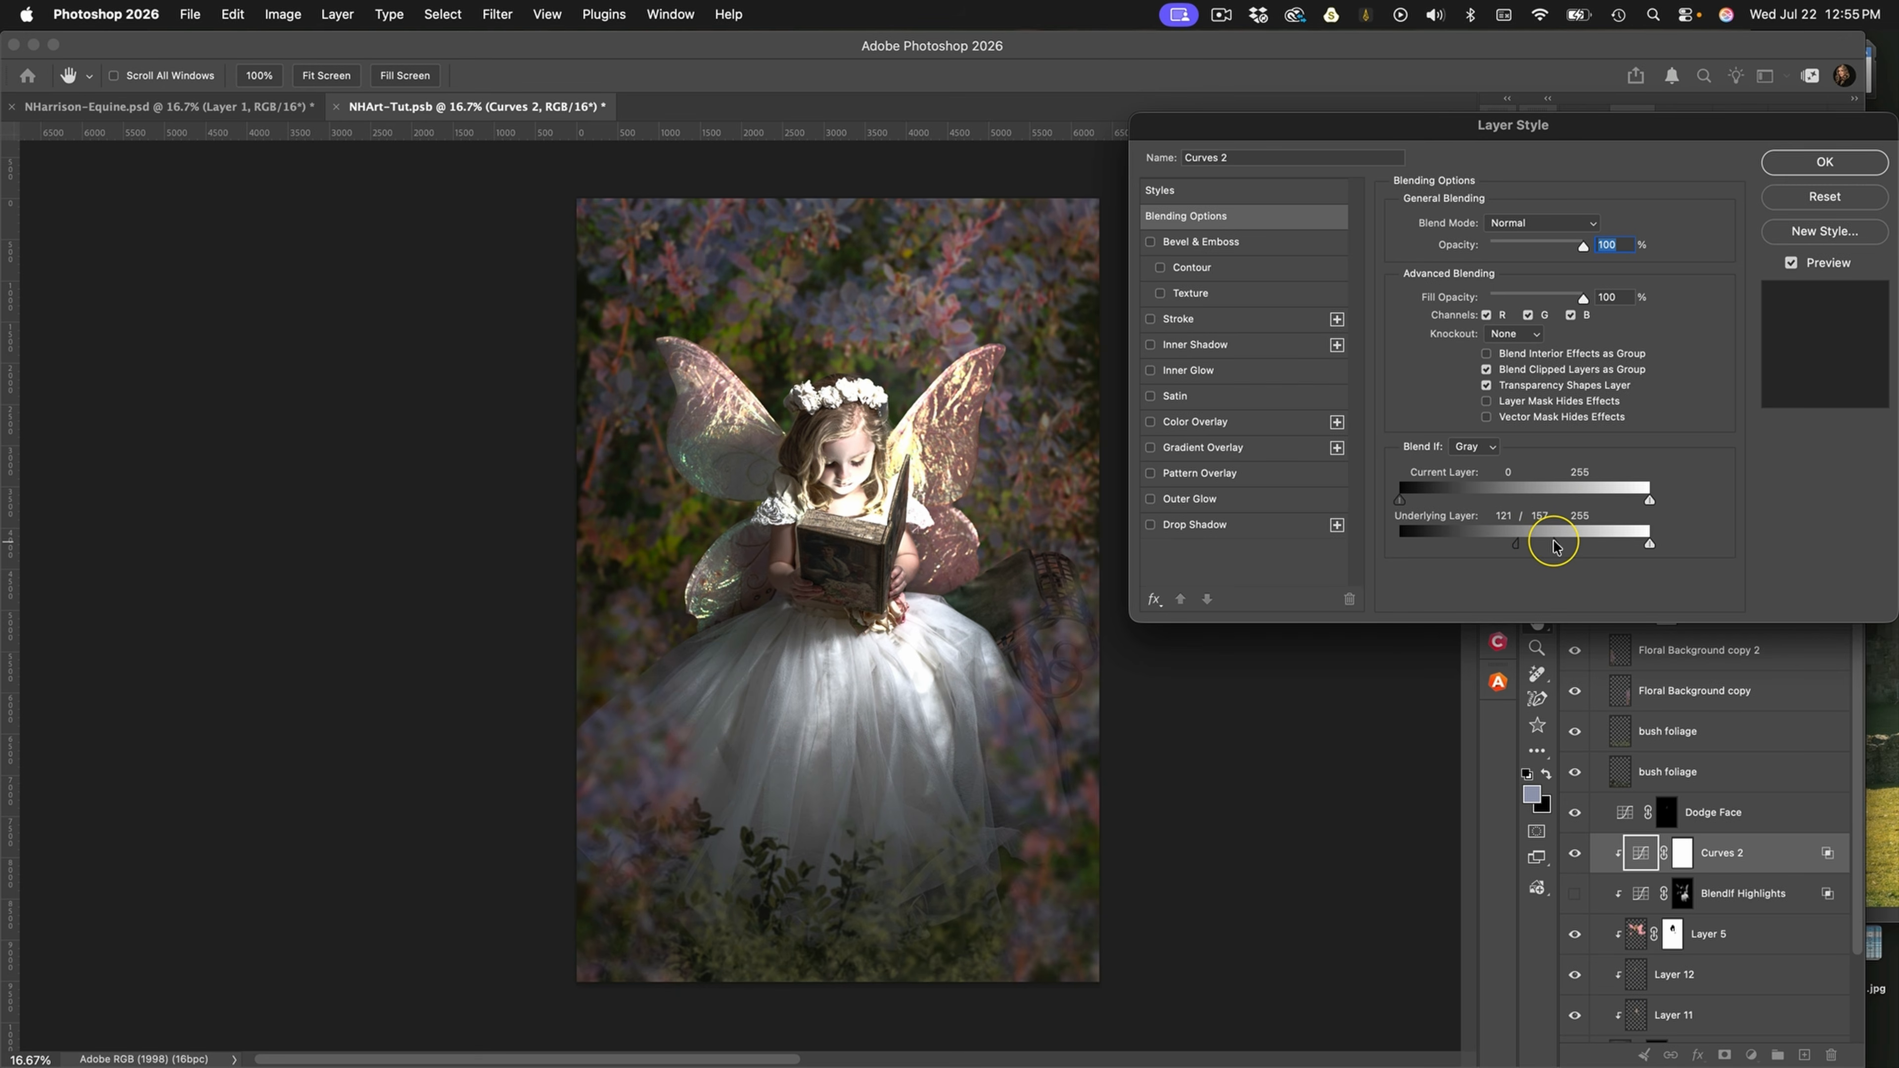
left_click(1794, 162)
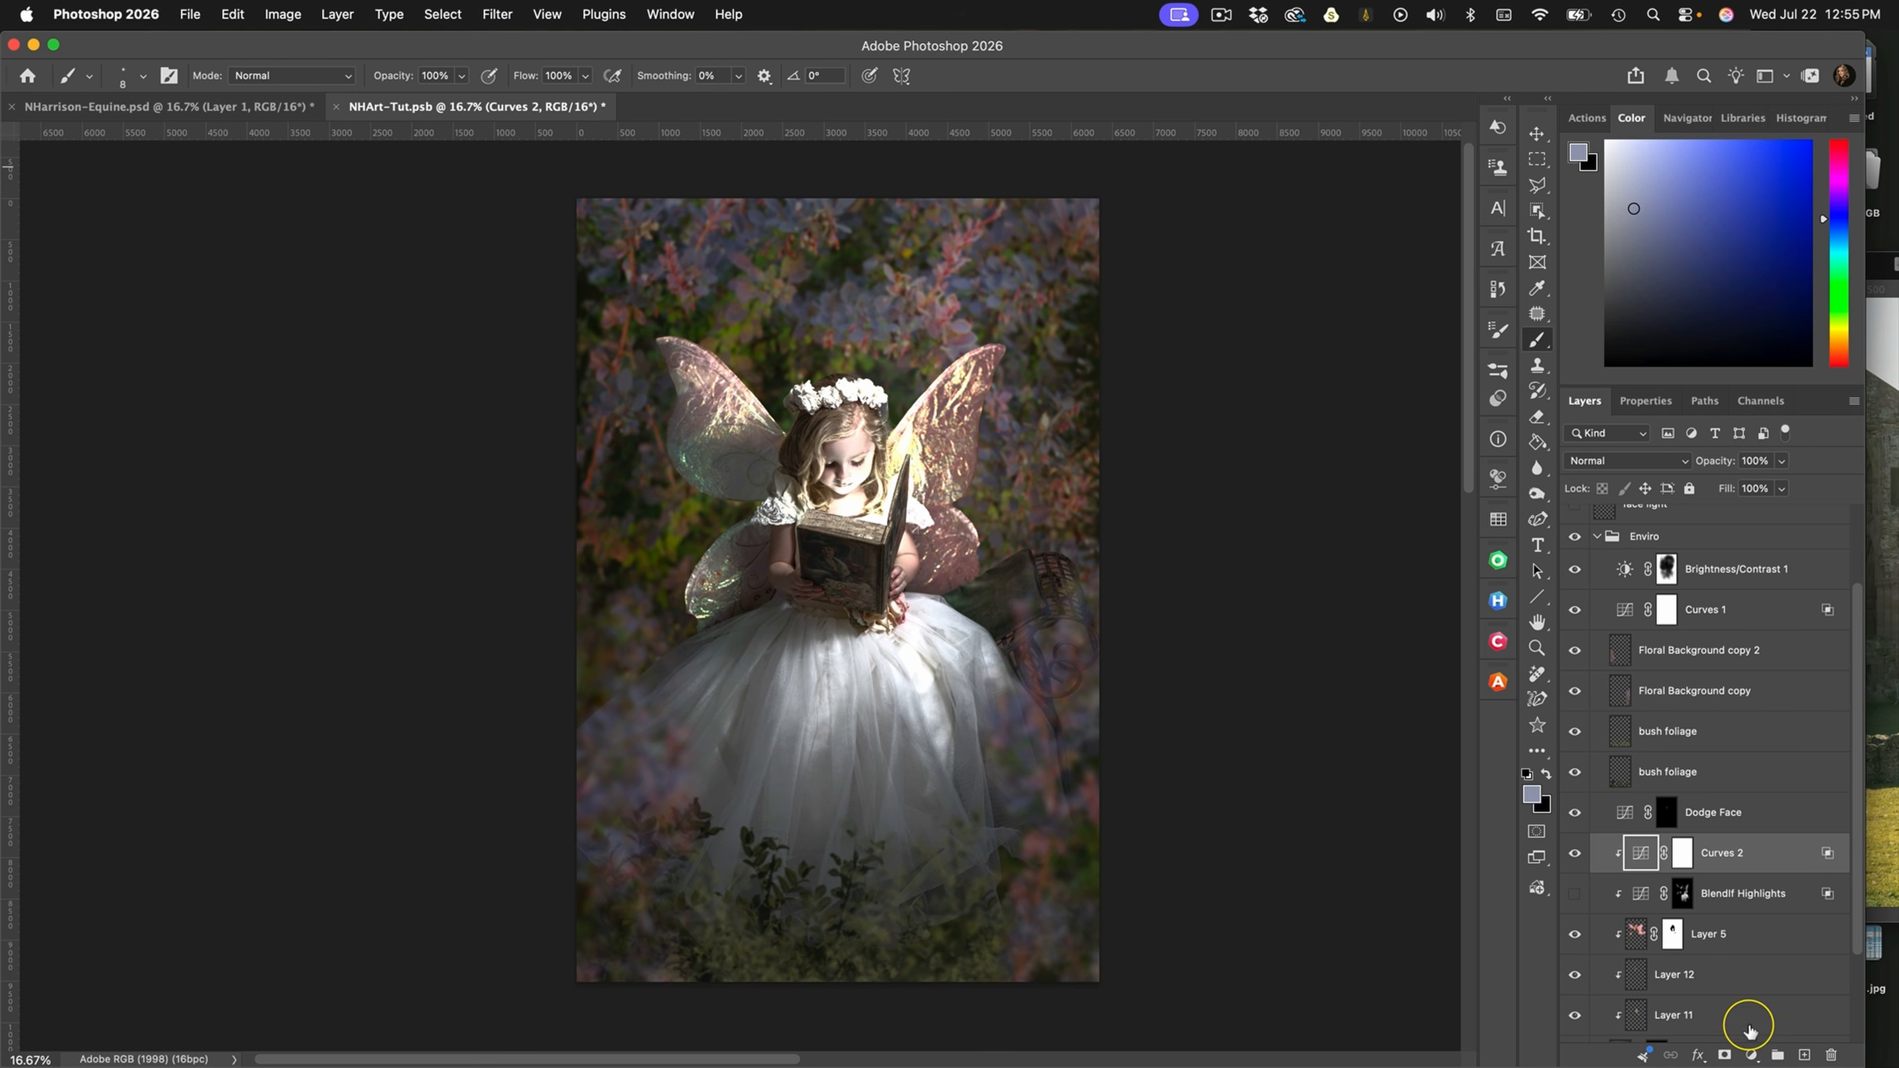
Invert the Curves 2 layer mask to black
left_click(1683, 856)
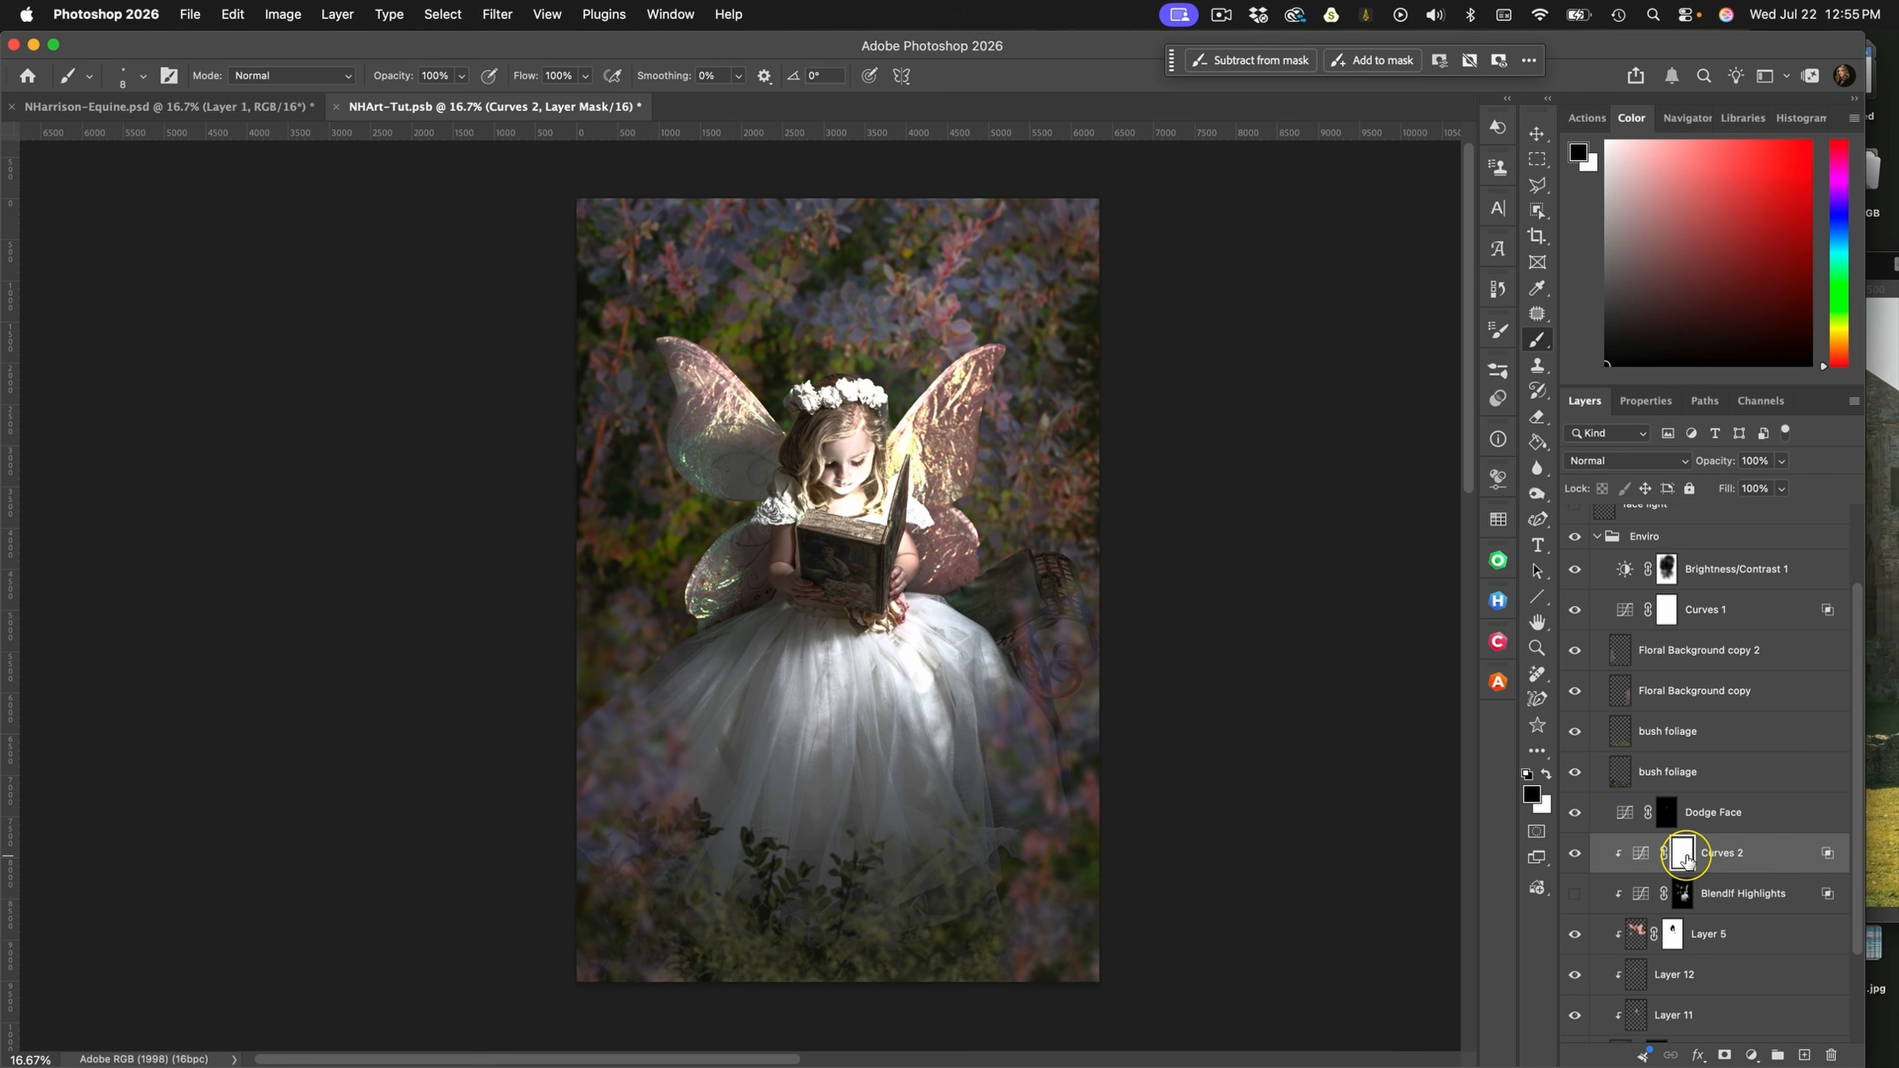
key("super+i")
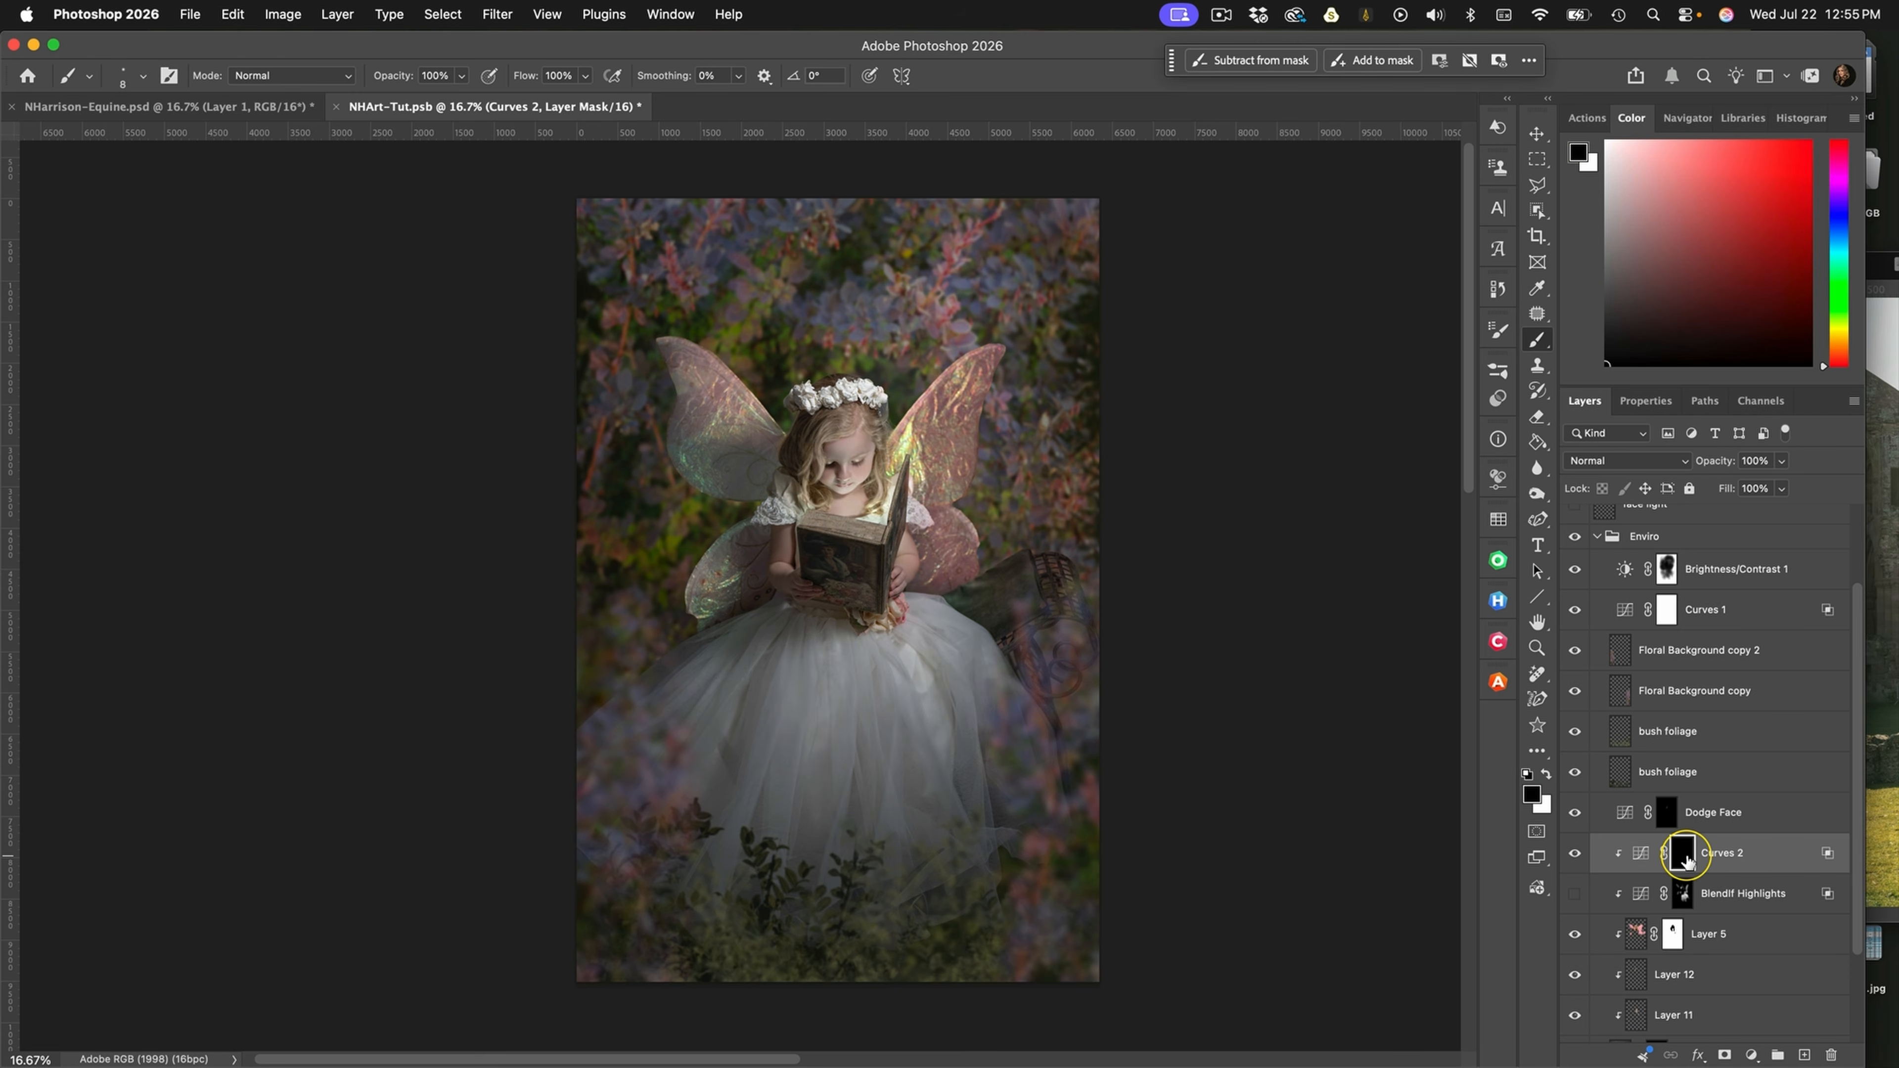
Show the BlendIf Highlights layer and collapse the Enviro group
left_click(1575, 894)
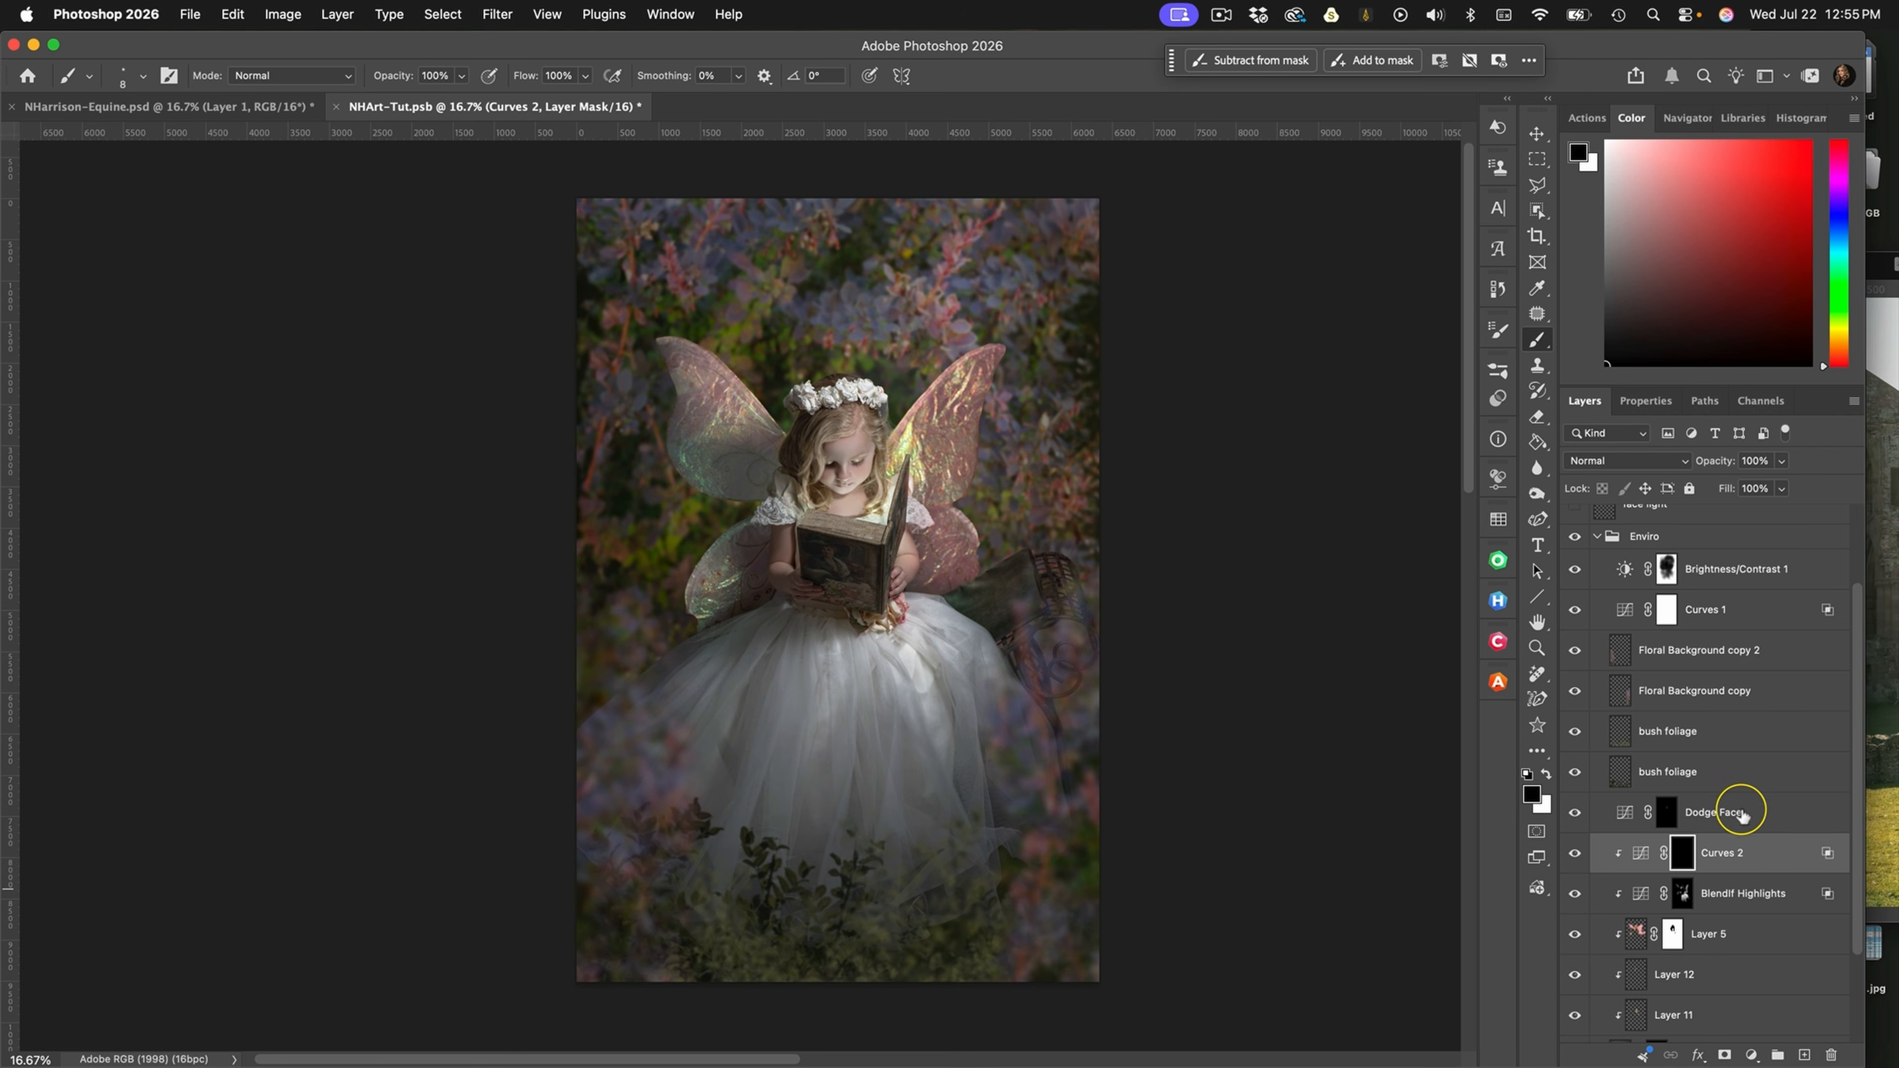
left_click(1779, 821)
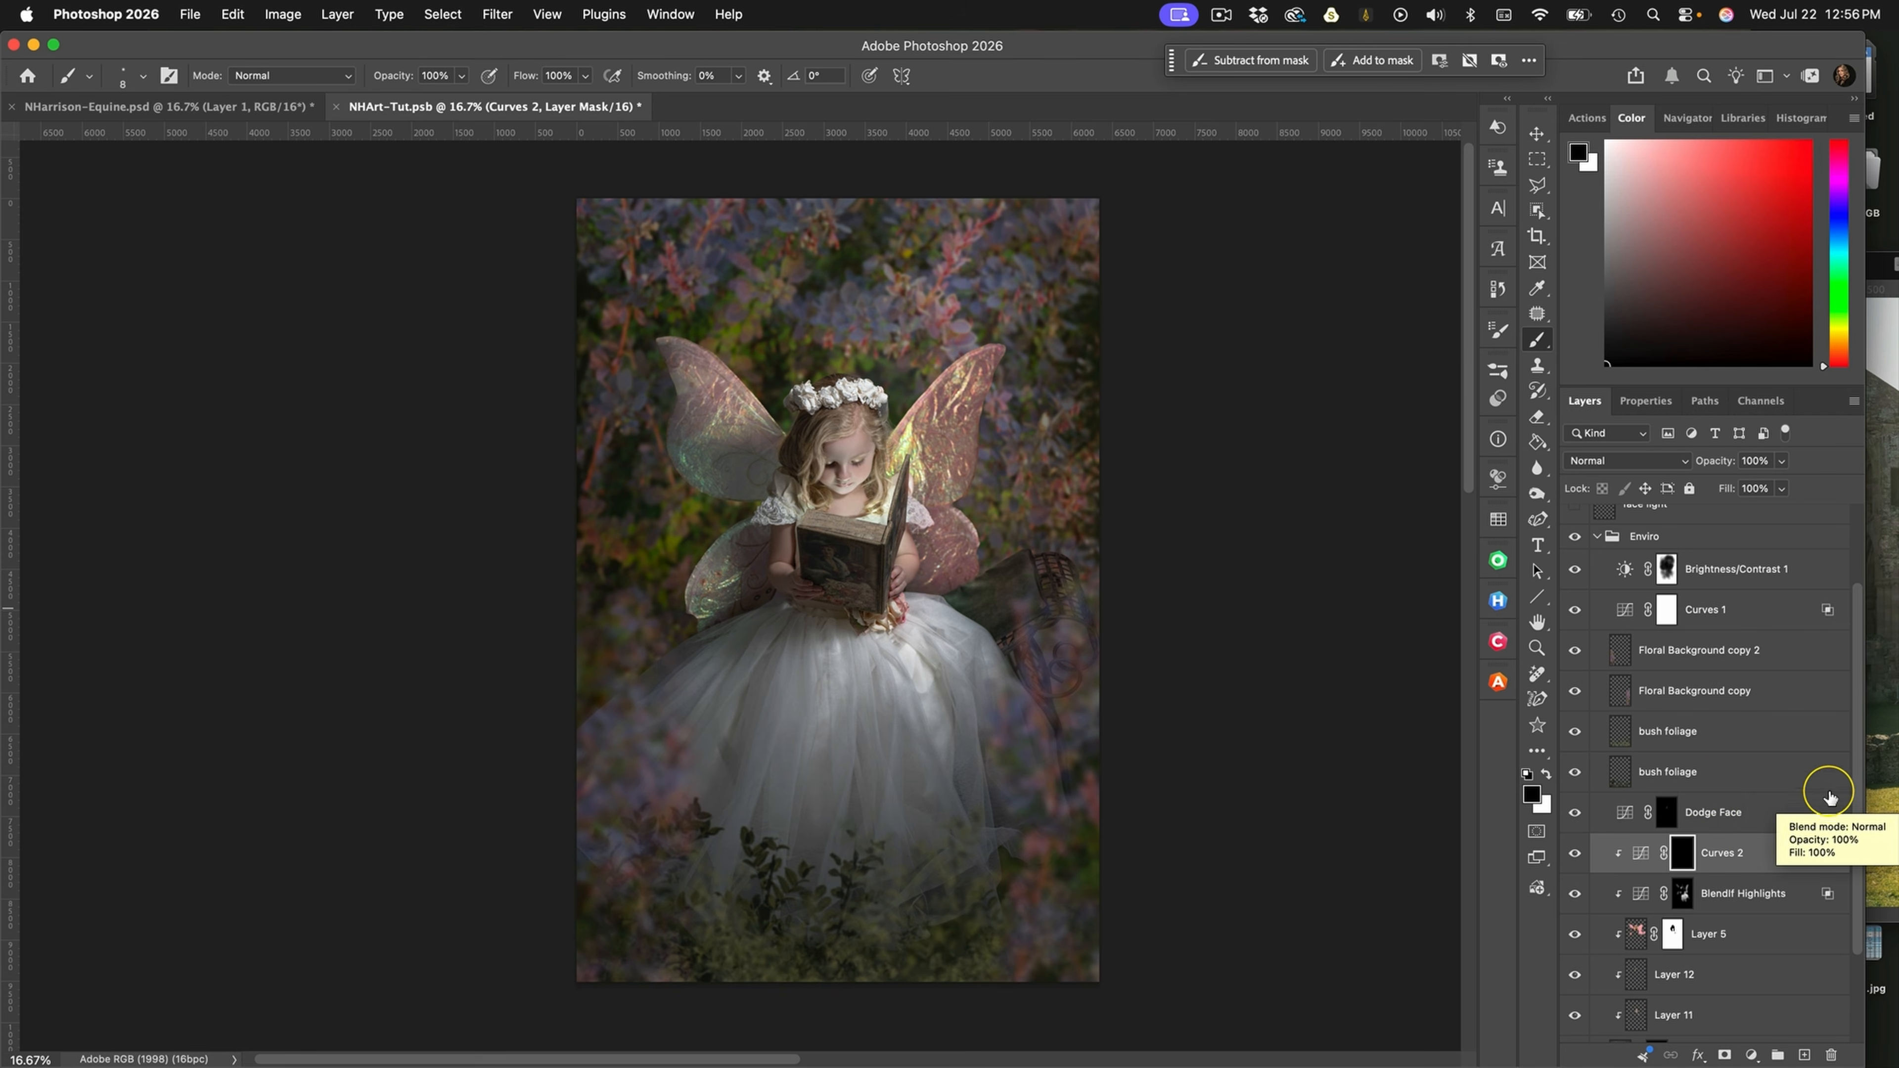
left_click(1596, 538)
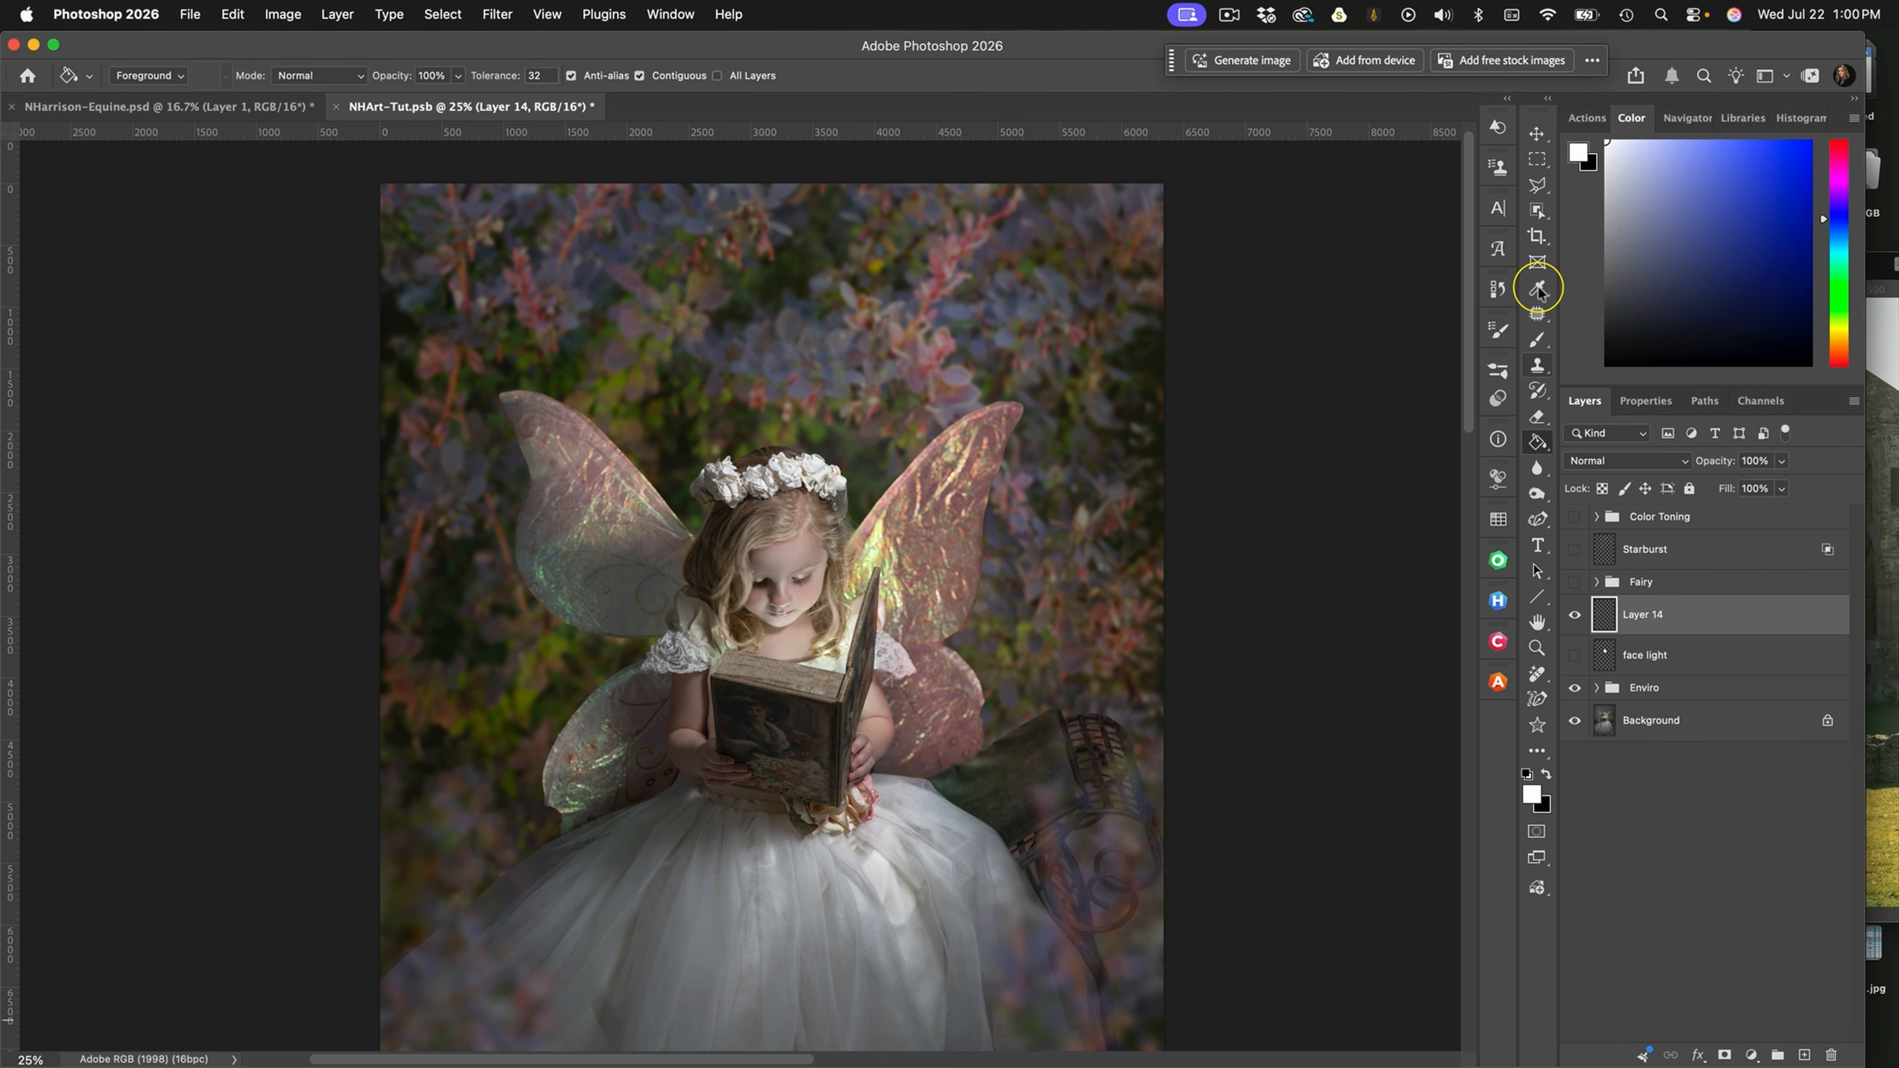
With the Polygonal Lasso, select the girl's face, adjacent hair and chest, following the open book's inner edges from its raised cover's tip
left_click(1540, 187)
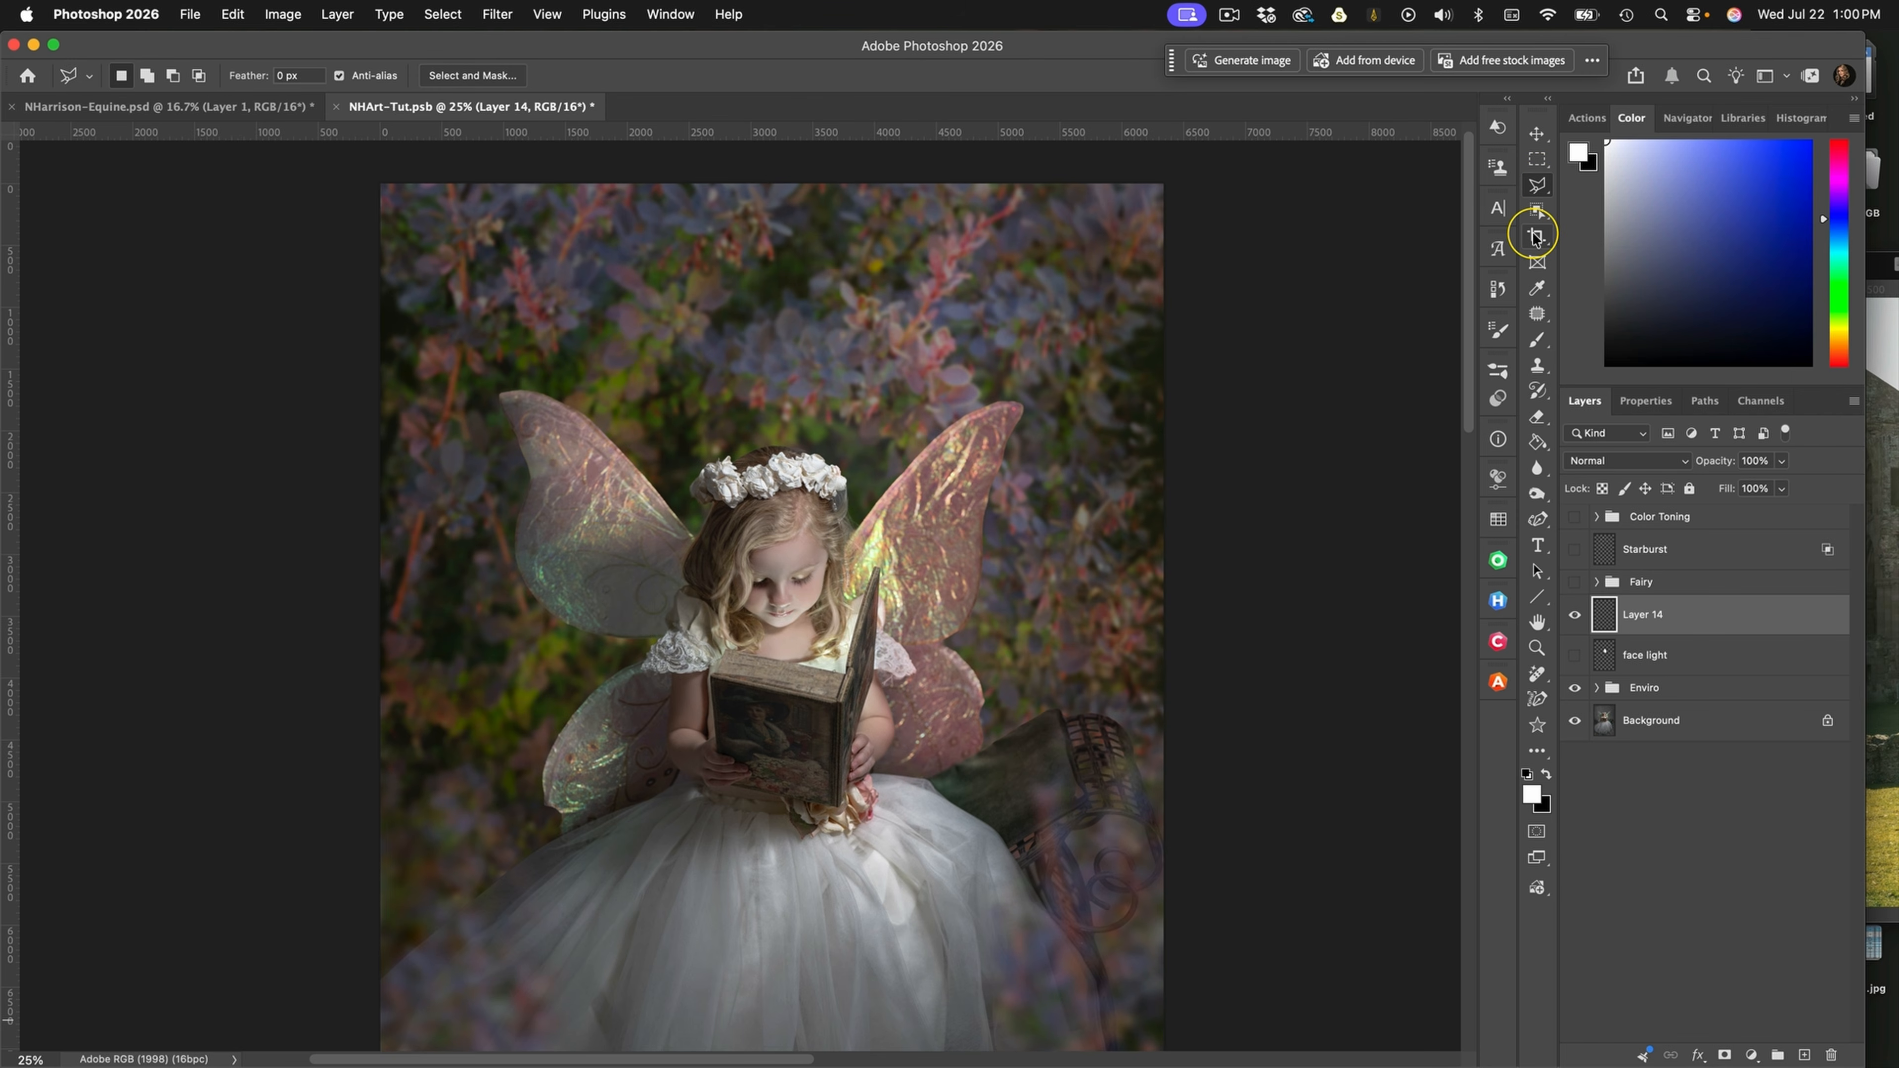
key("super+equal")
key("super+equal")
key("super+equal")
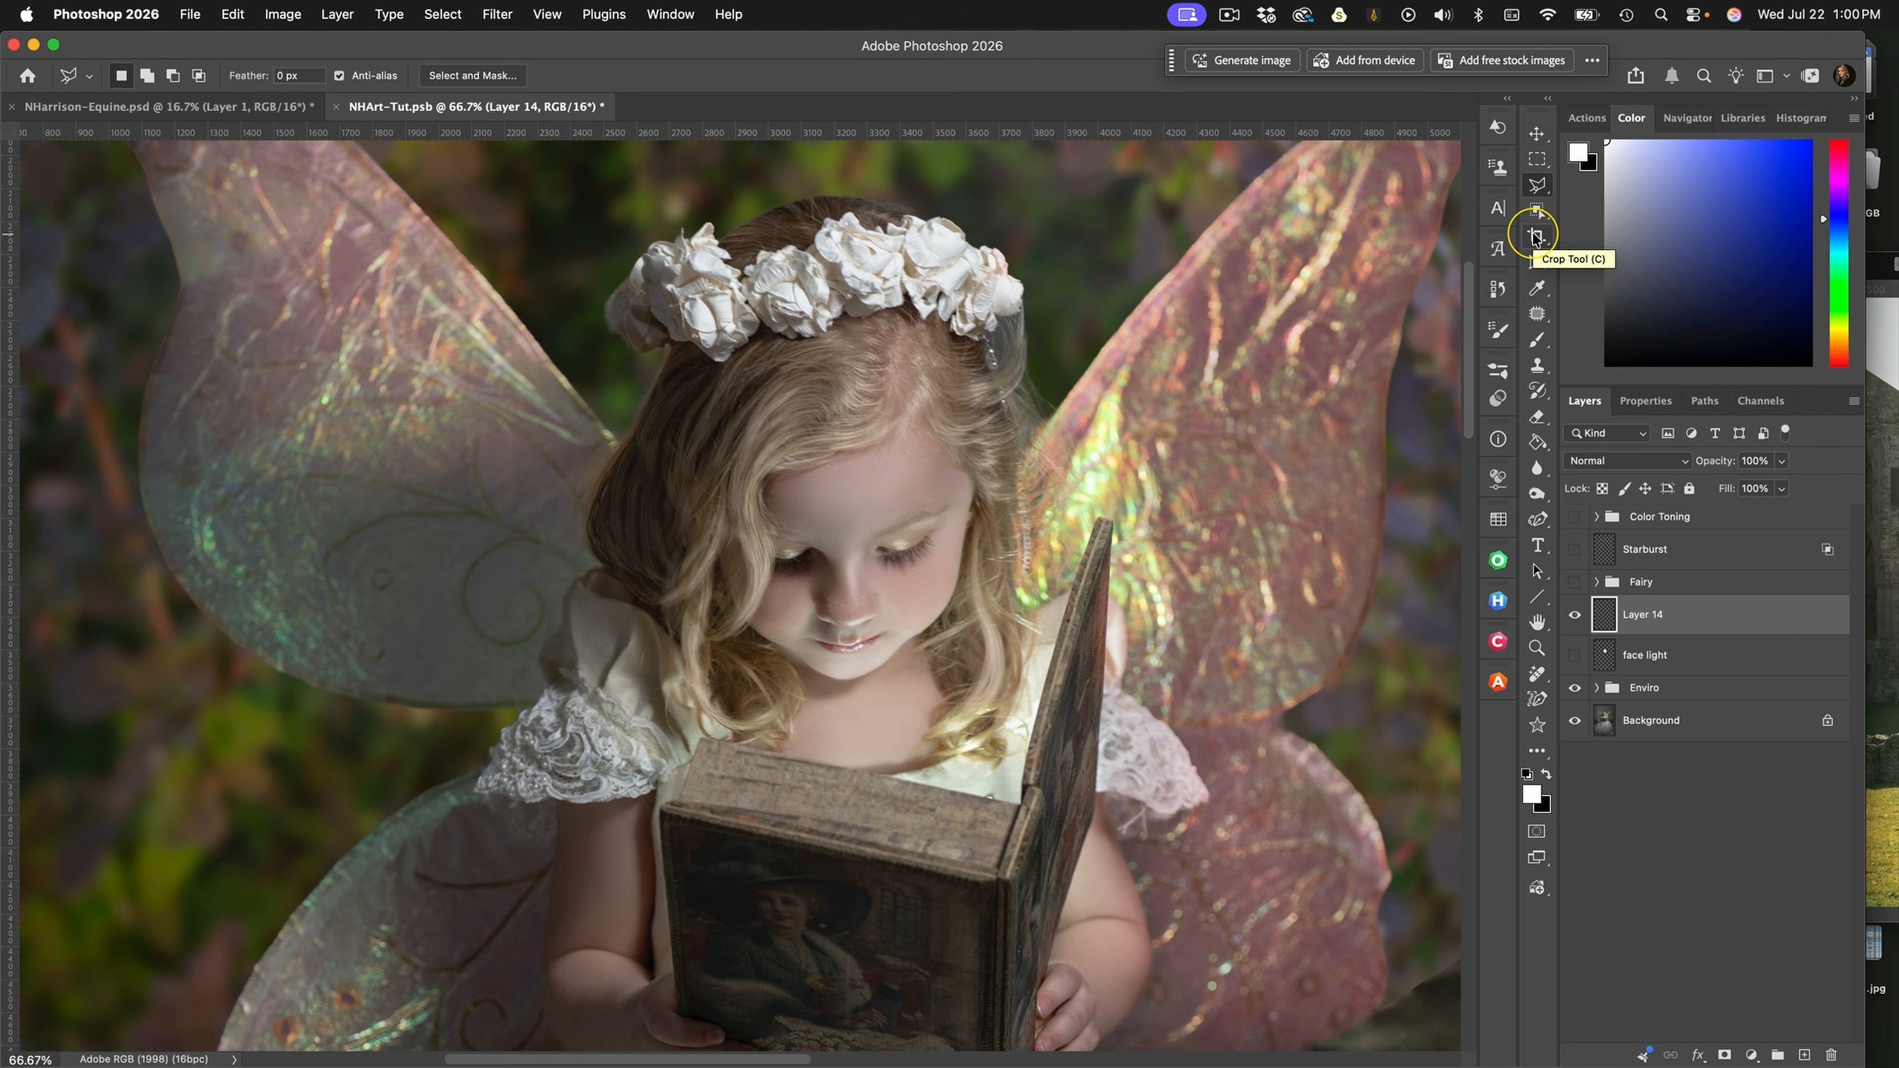
left_click(1098, 522)
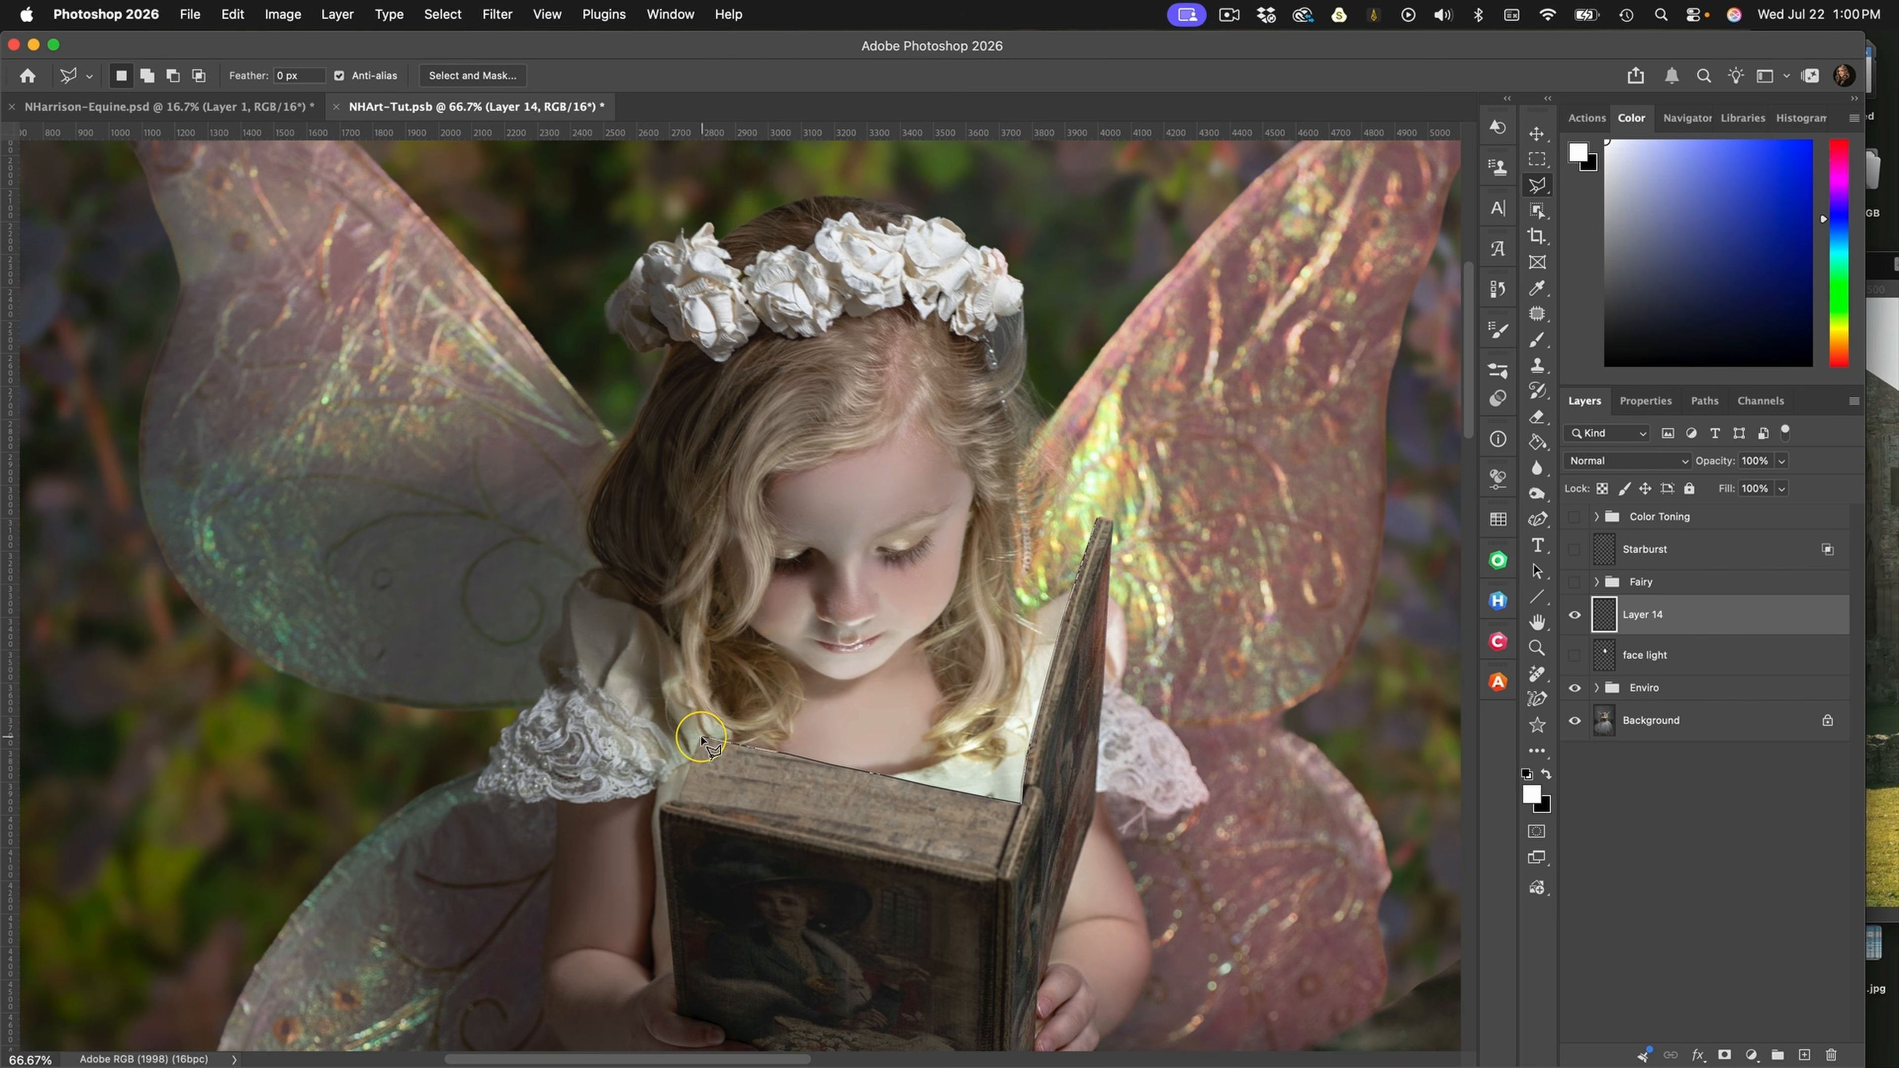
left_click(703, 737)
left_click(783, 648)
left_click(751, 623)
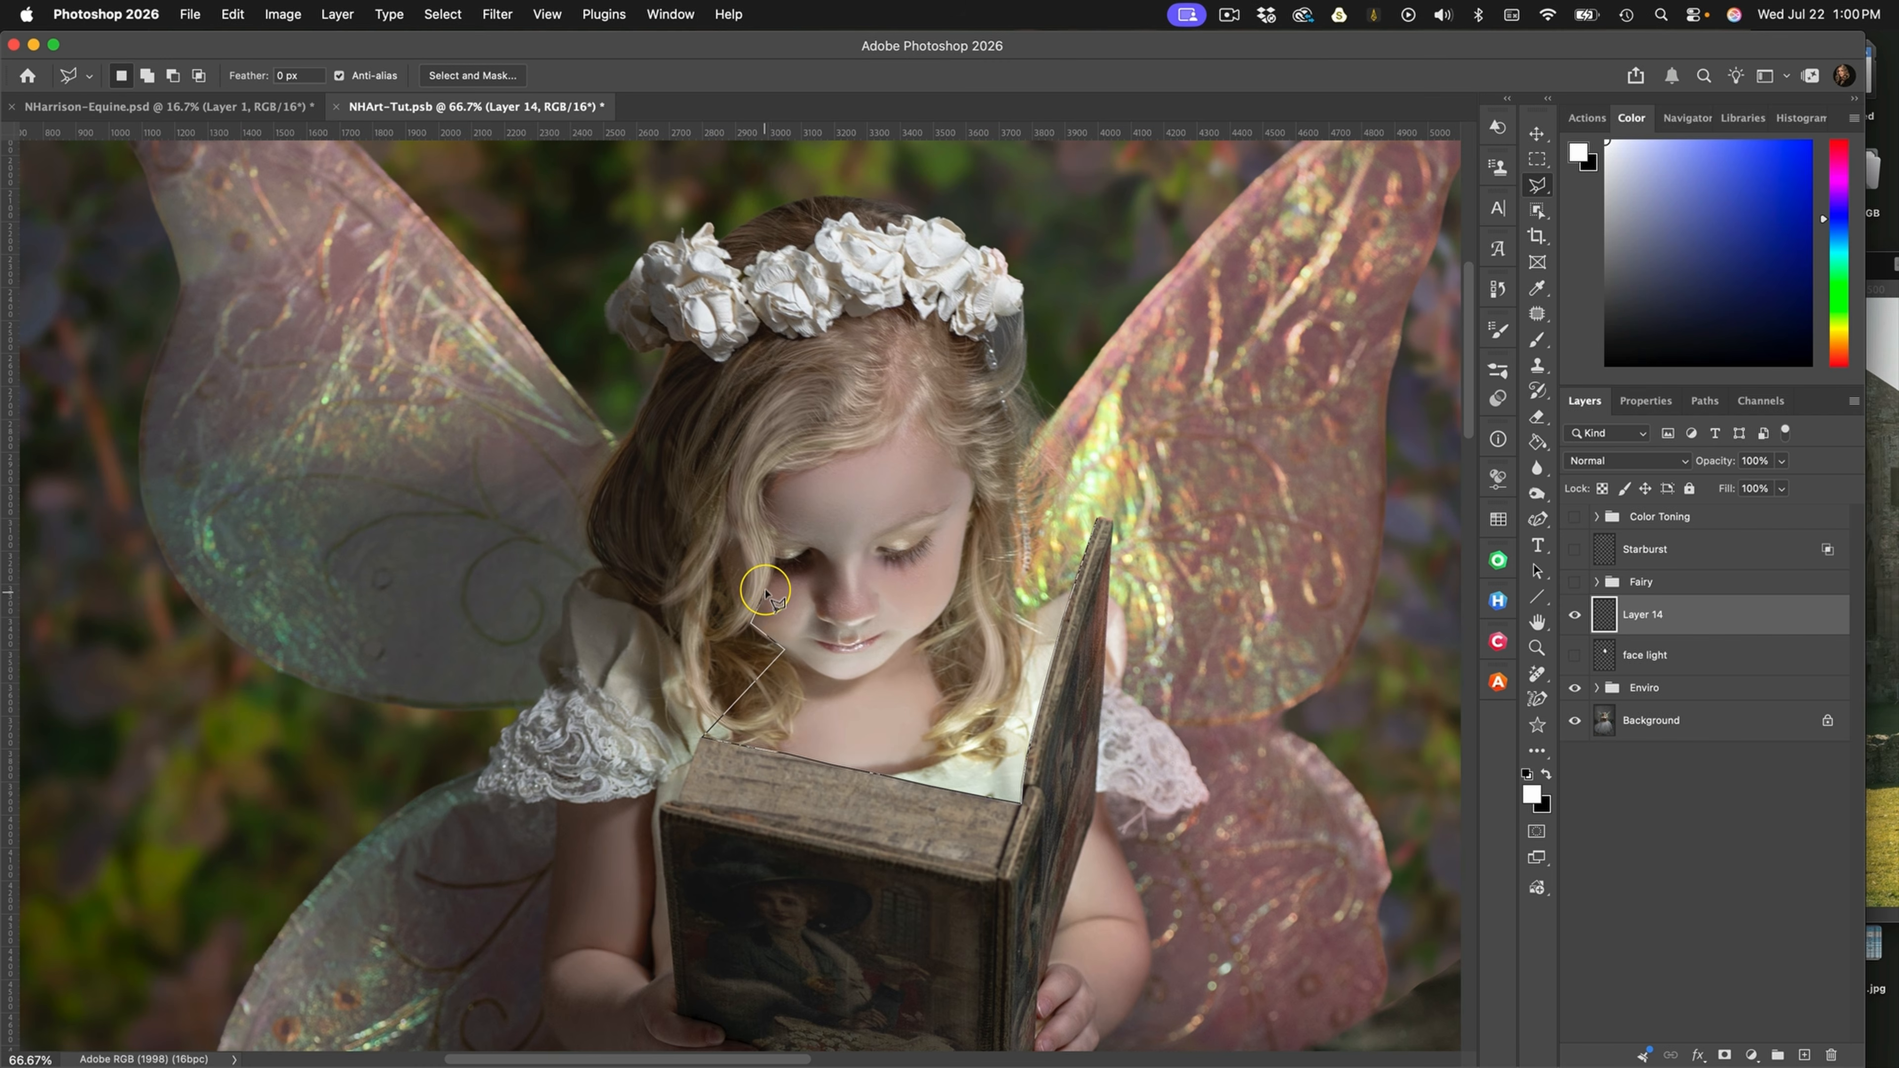
left_click(779, 562)
left_click(766, 498)
left_click(776, 471)
left_click(876, 434)
left_click(921, 406)
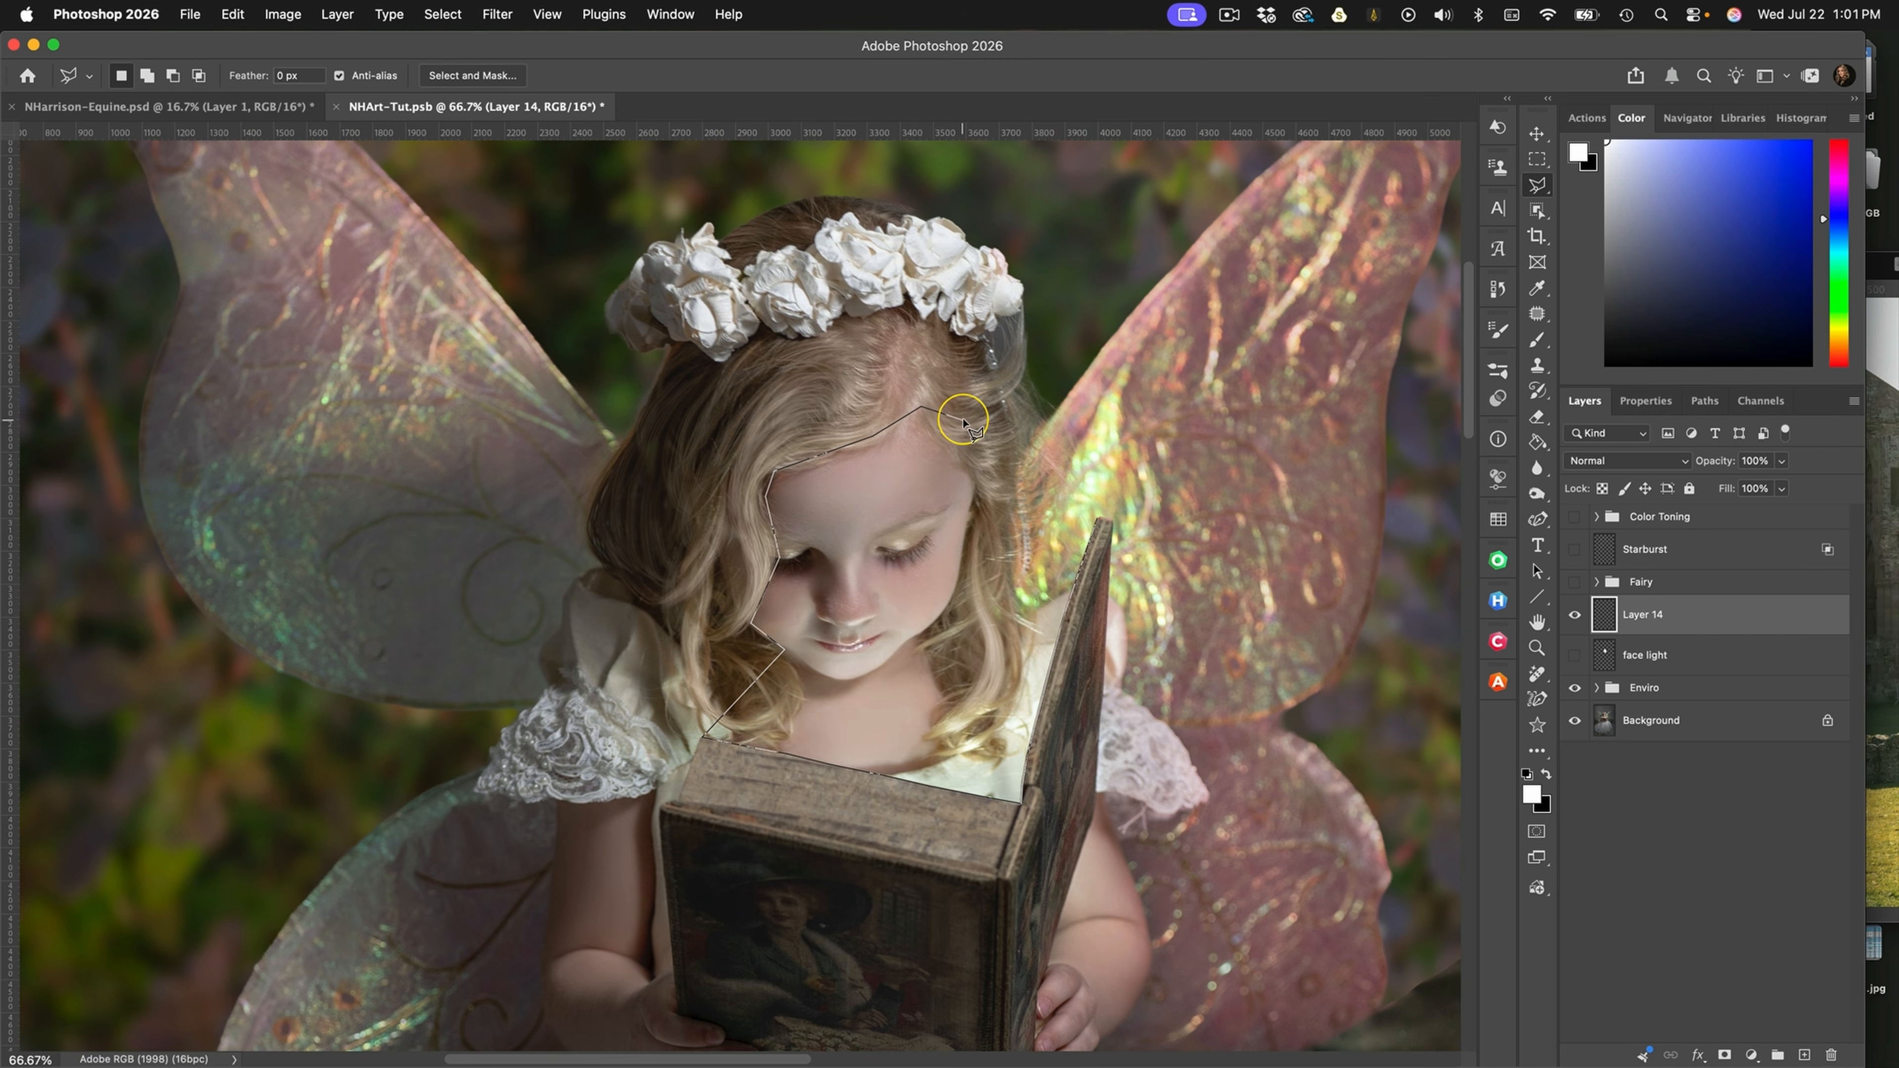
left_click(1001, 406)
left_click(1019, 441)
left_click(1008, 557)
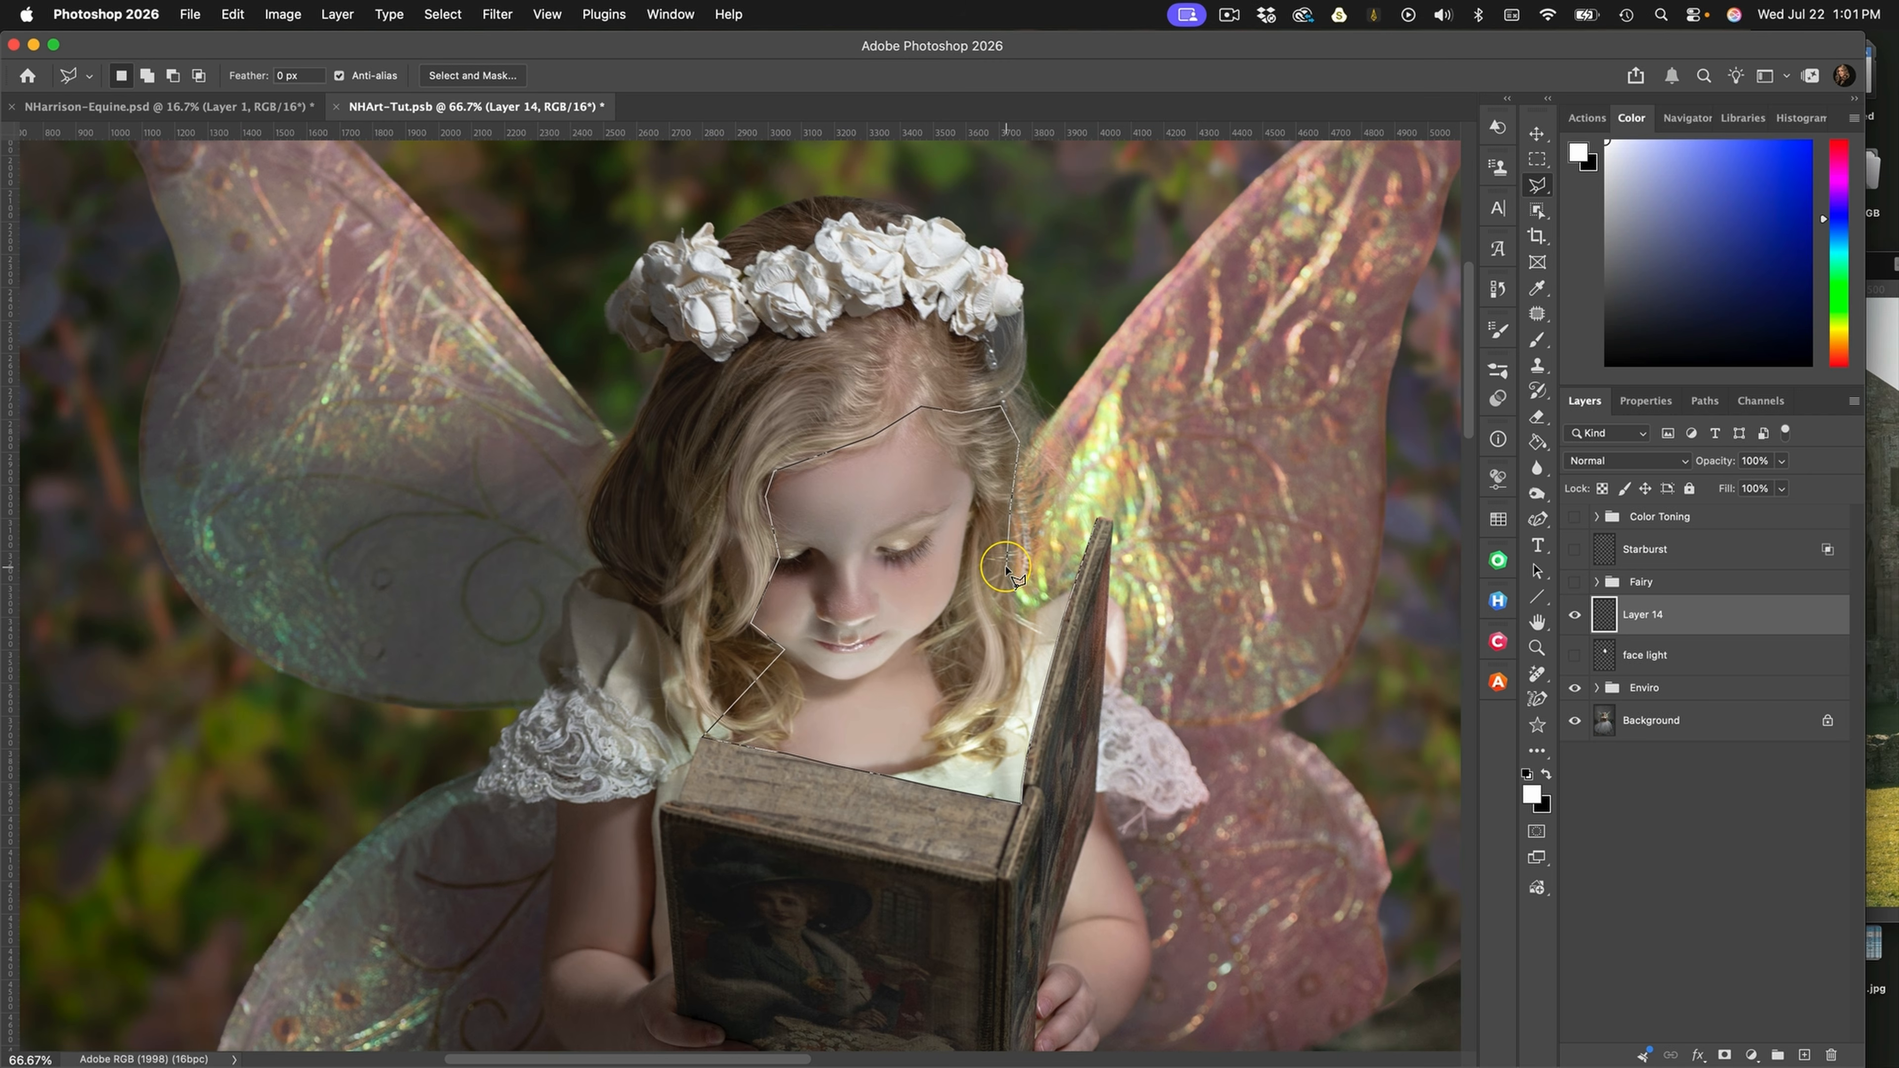
left_click(1021, 617)
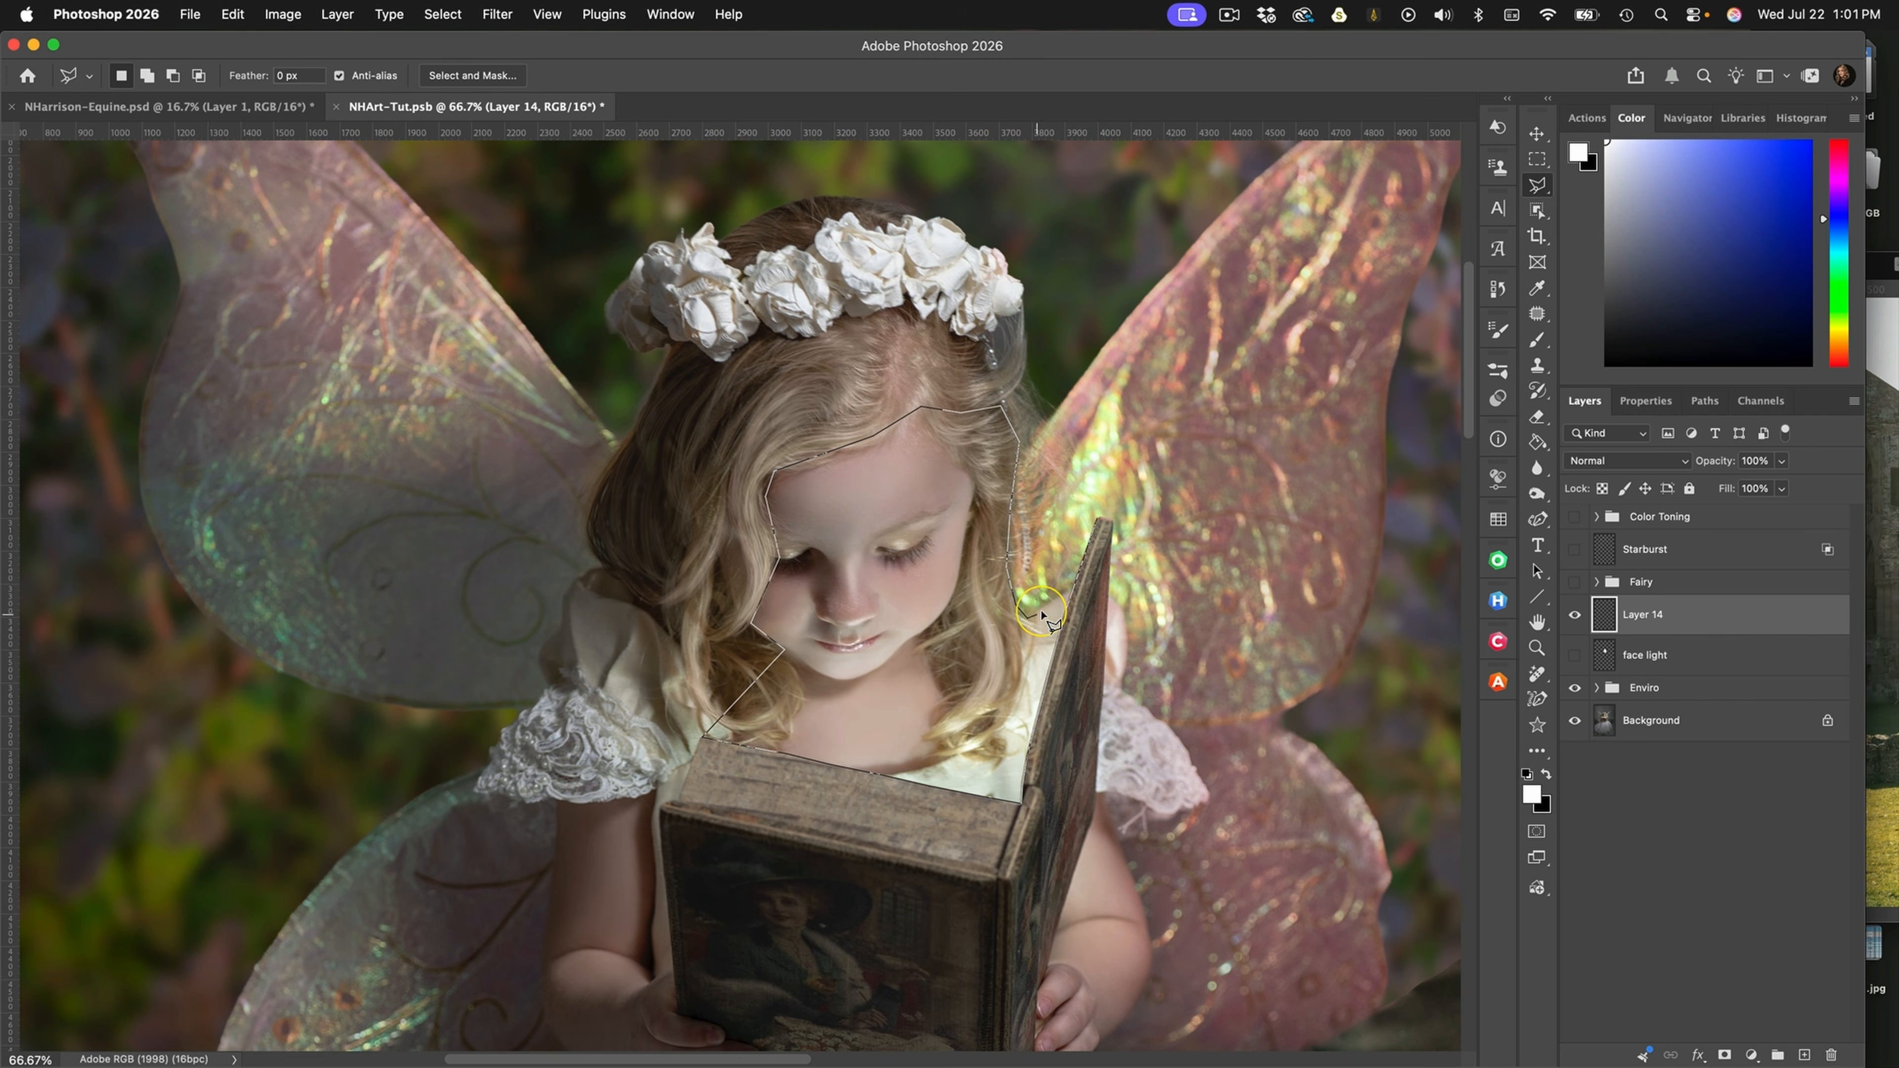
left_click(1065, 592)
double_click(1097, 521)
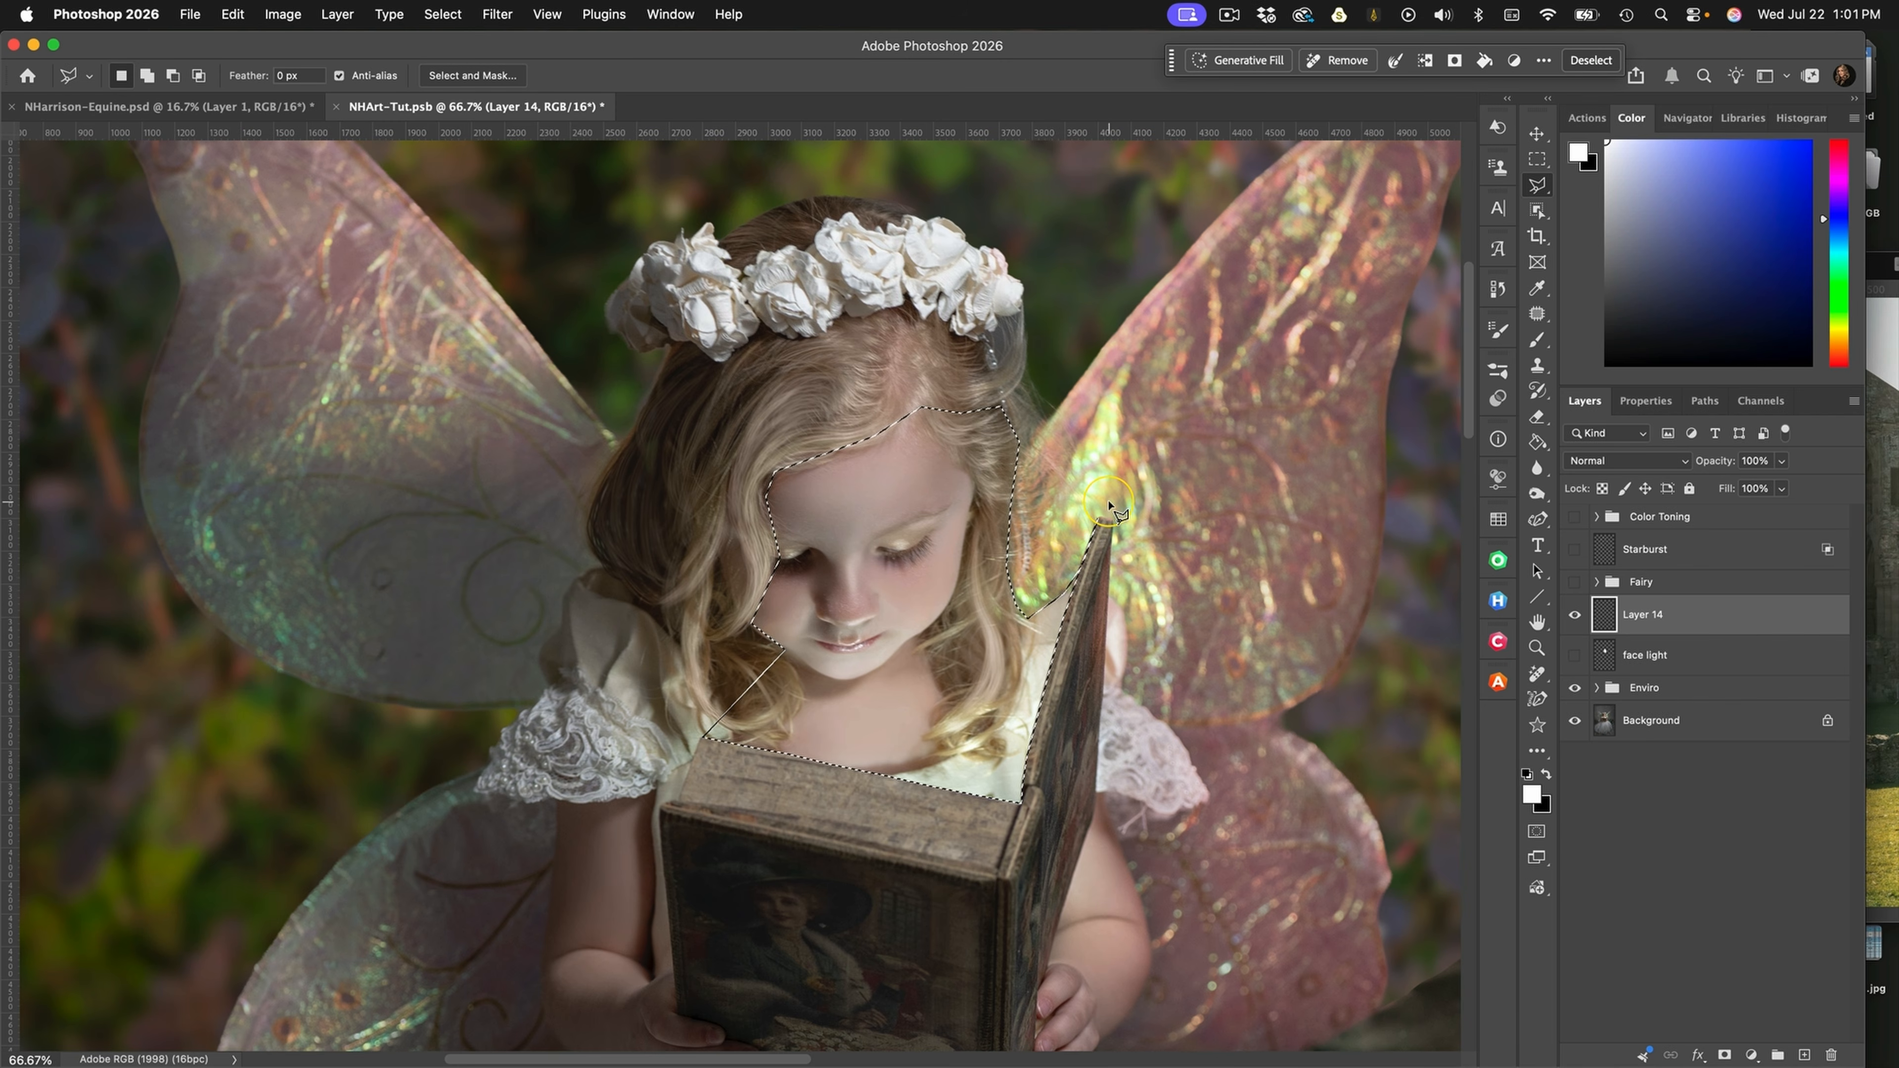
Fill the selected face and chest area with white on Layer 14, deselect, and set the layer's blend mode to Color Dodge
left_click(1538, 443)
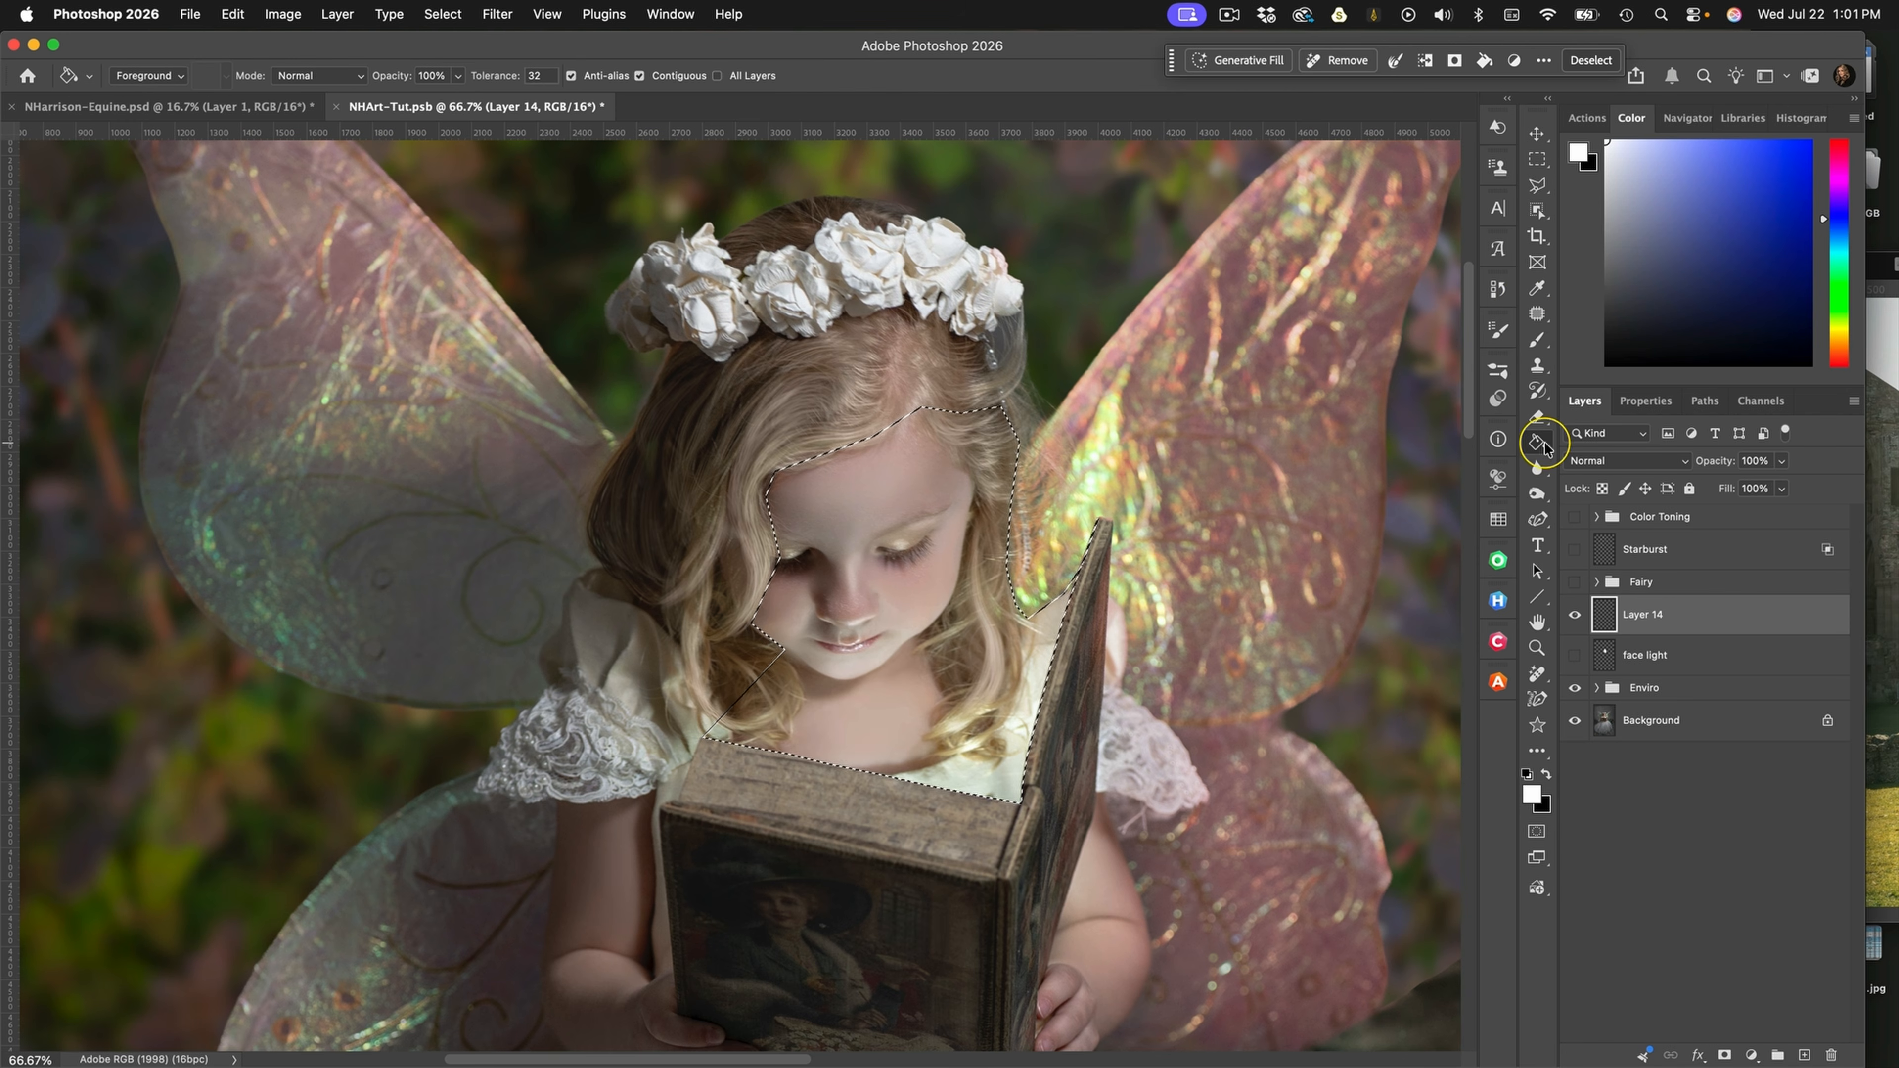
left_click(932, 585)
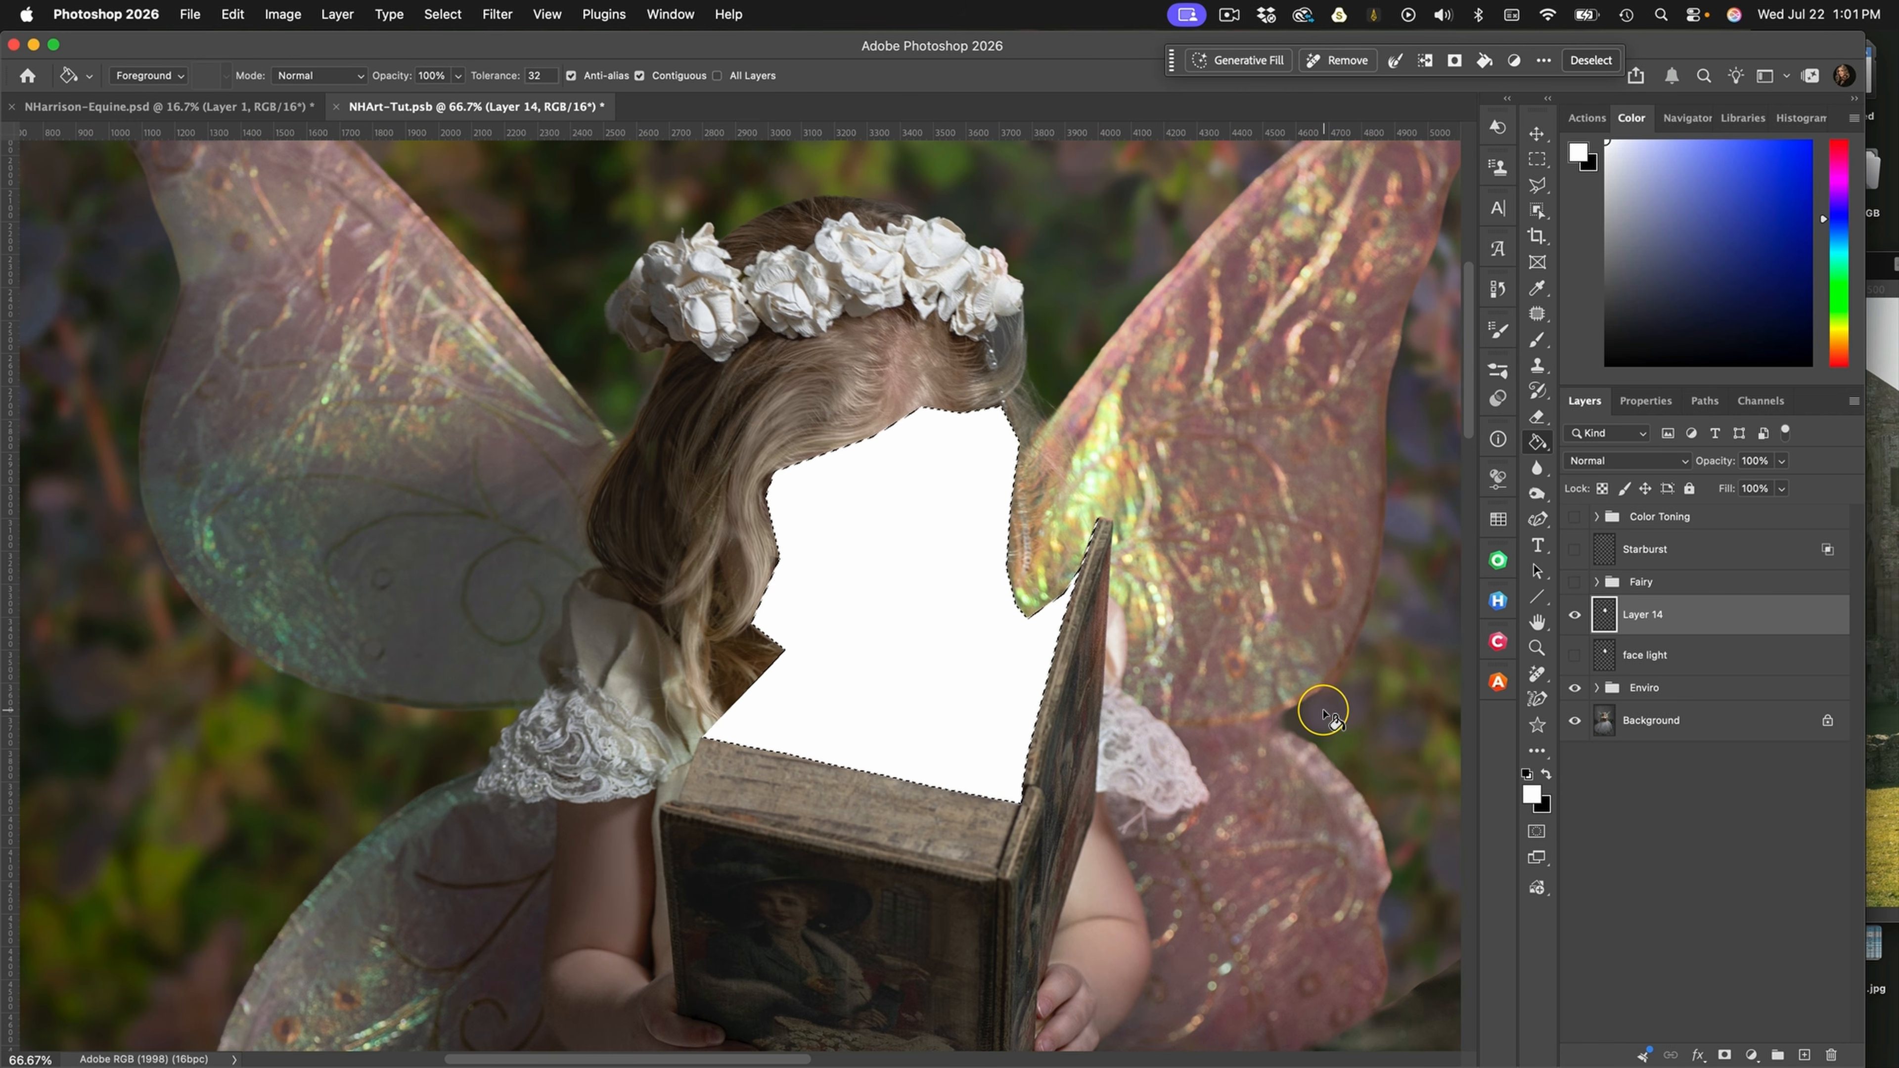
key("super+d")
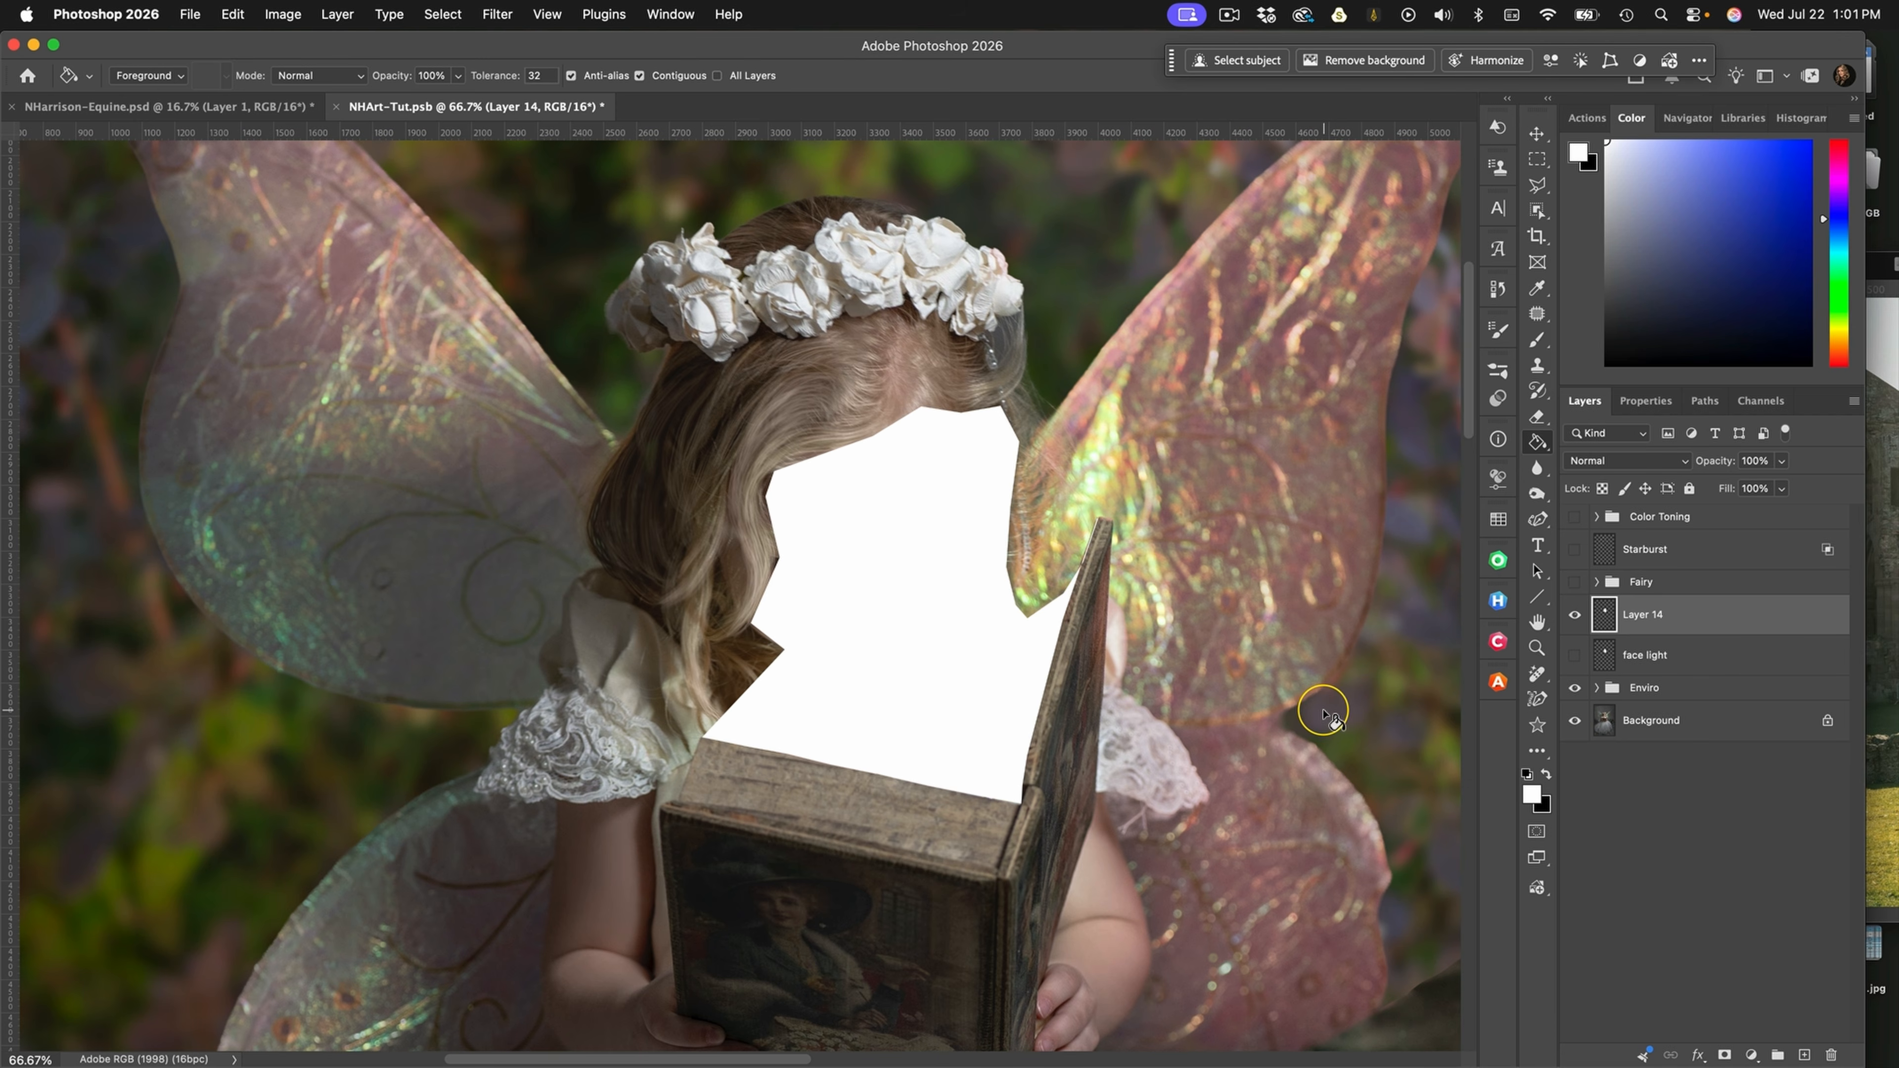
left_click(1624, 461)
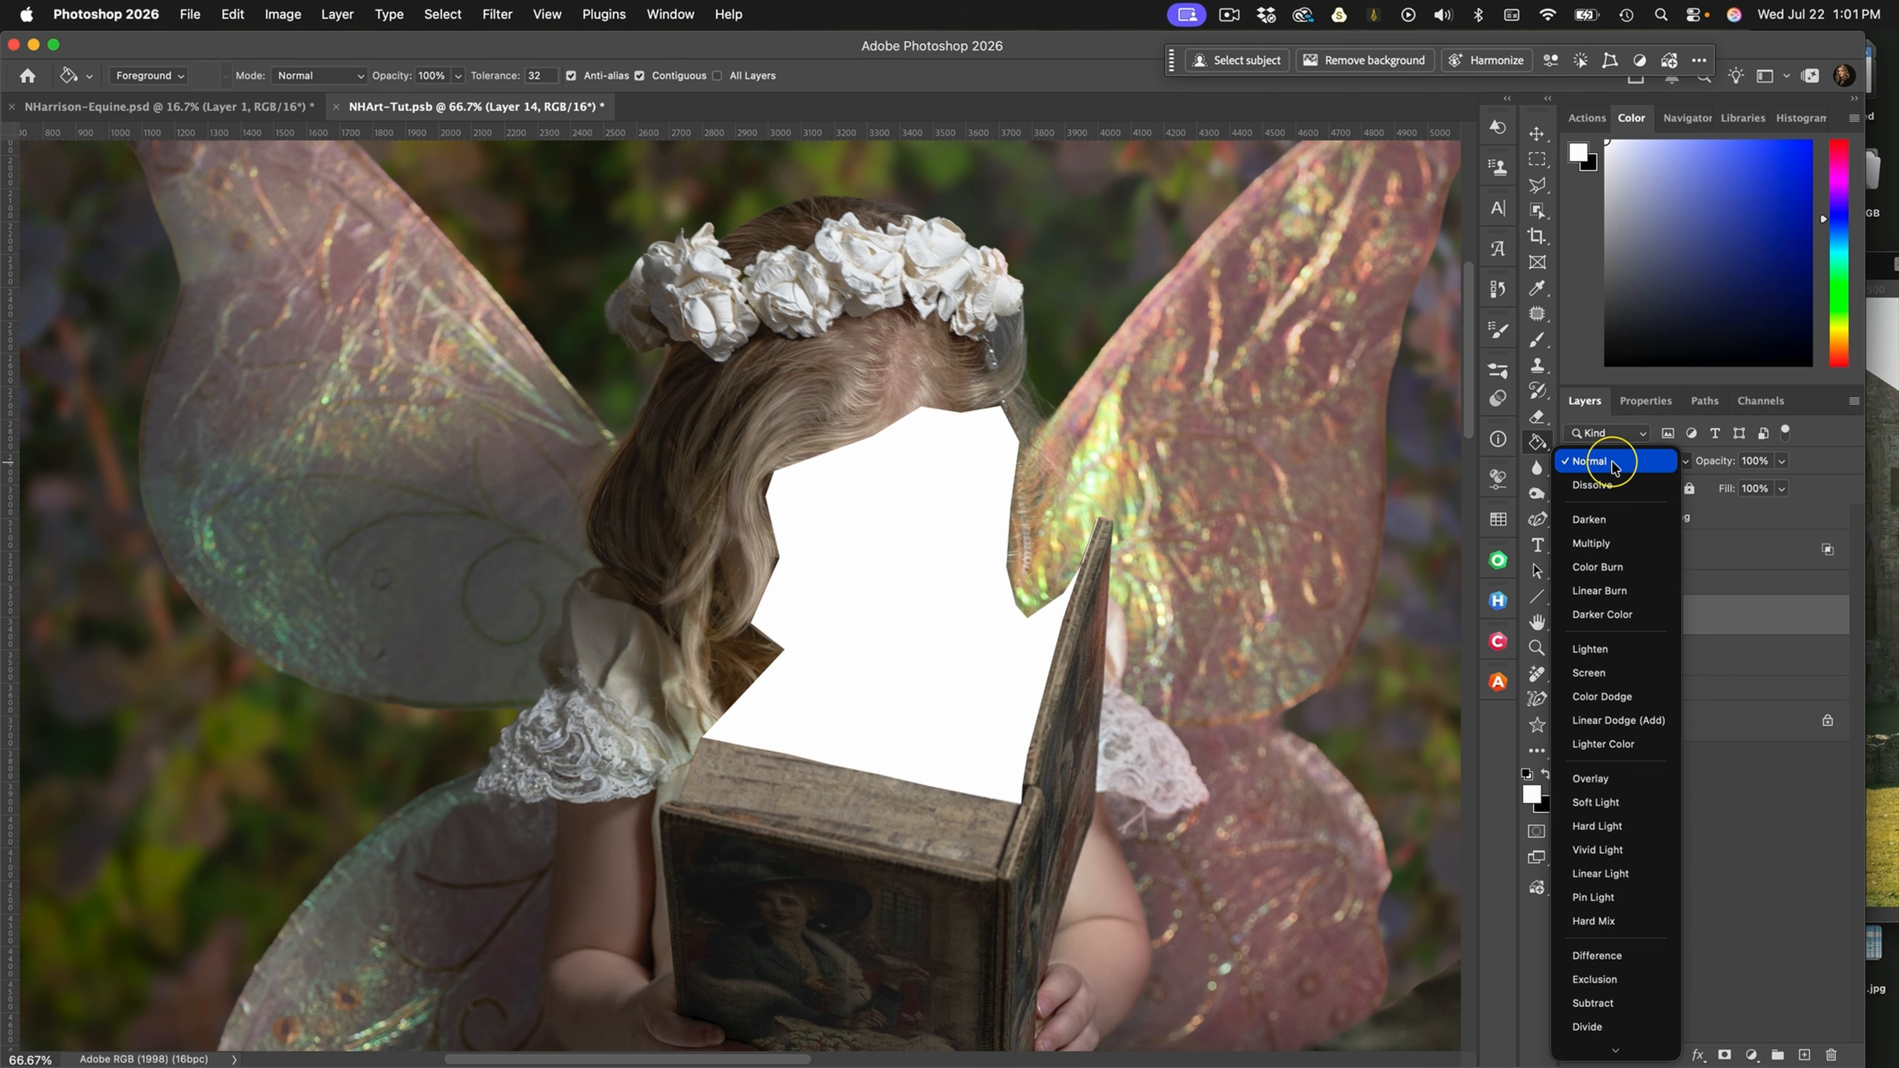
left_click(1658, 699)
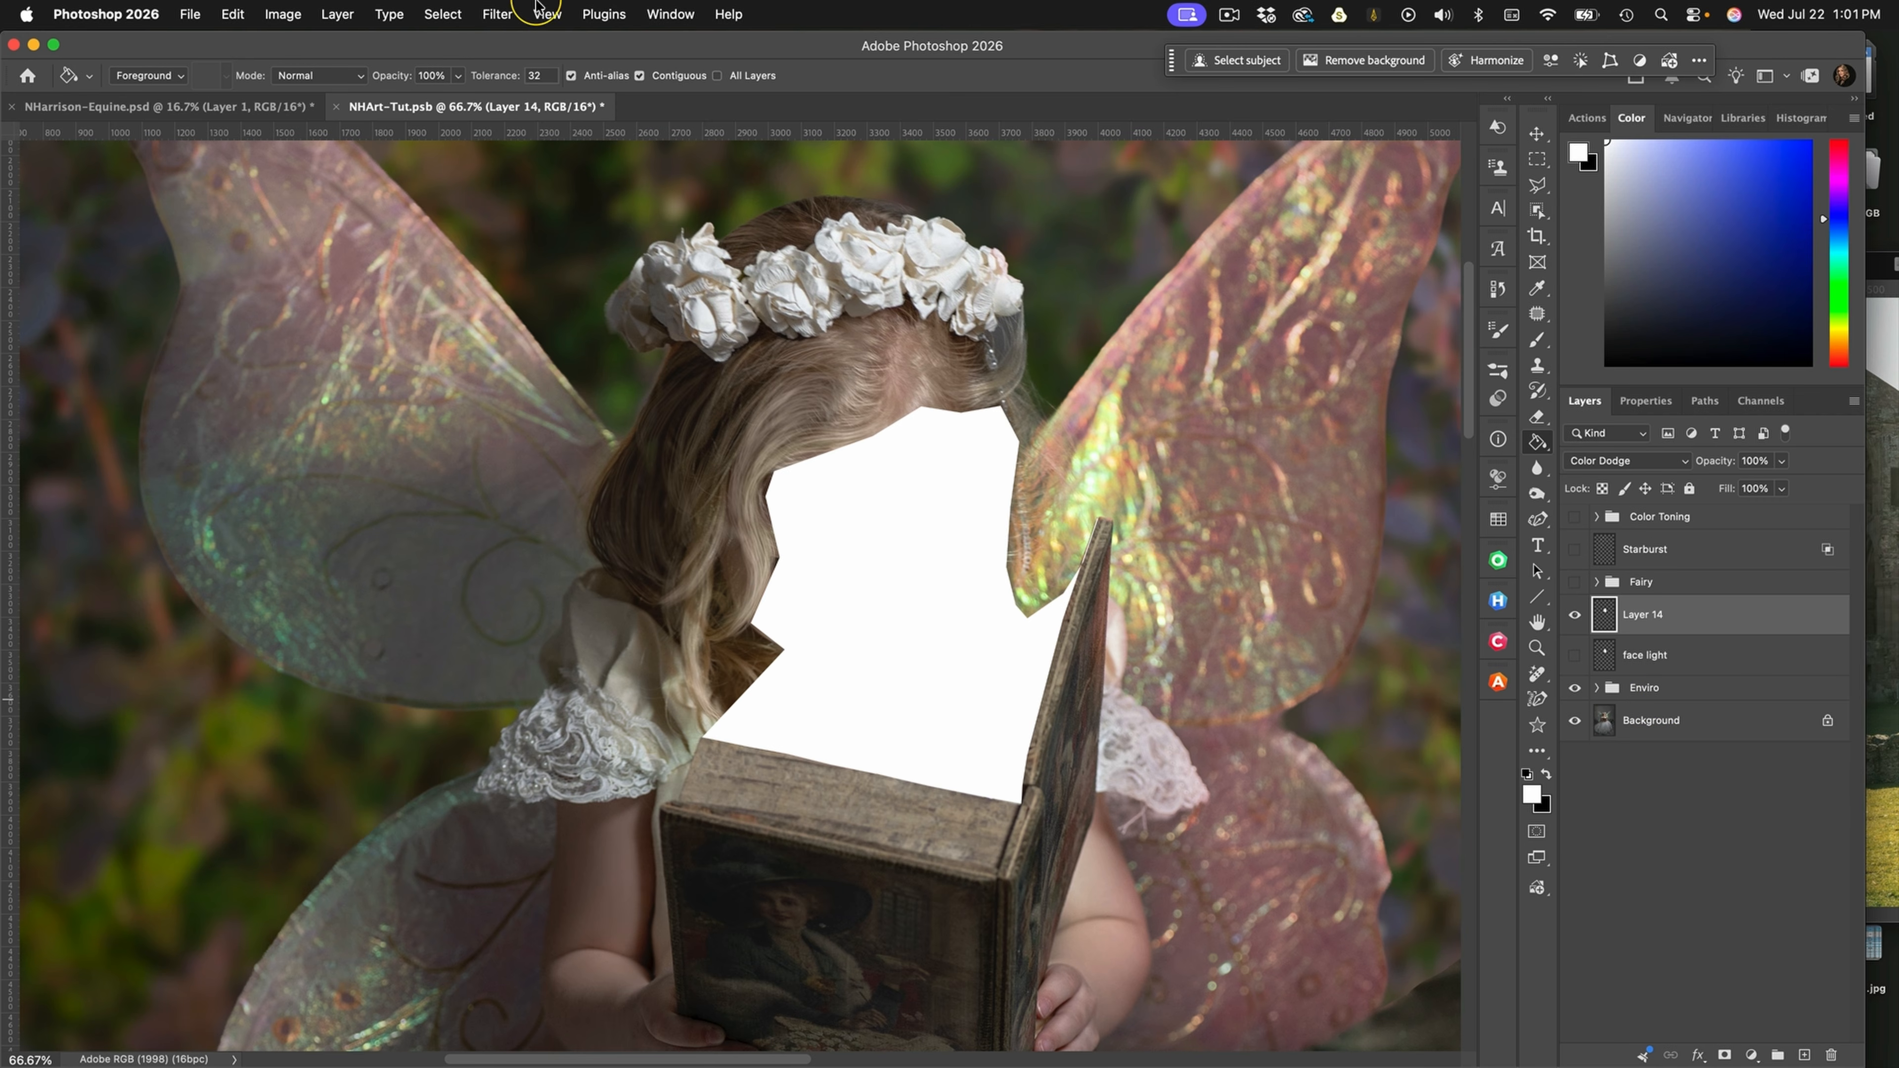
Apply a Path Blur at 50% speed to Layer 14, its path slanting from the book's lower cover up to the left wing's inner edge
left_click(499, 13)
mouse_move(606, 372)
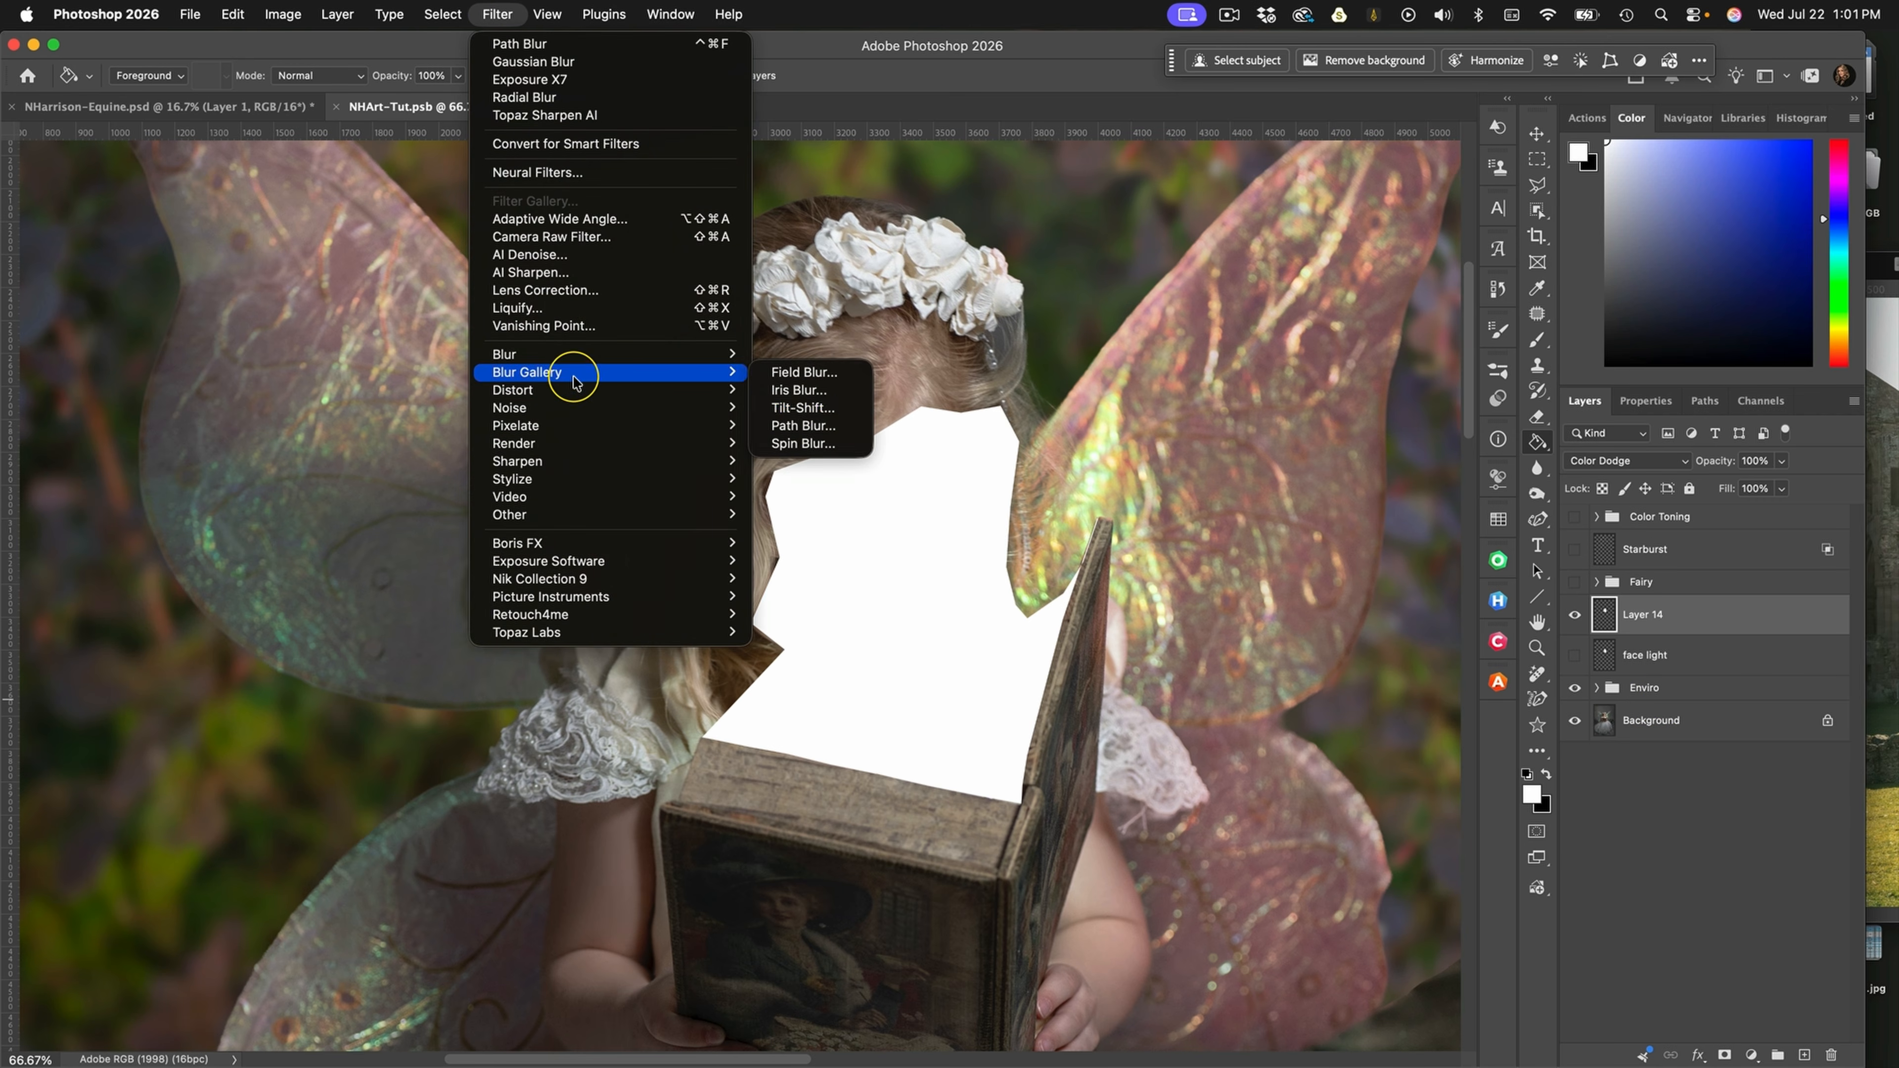
left_click(821, 424)
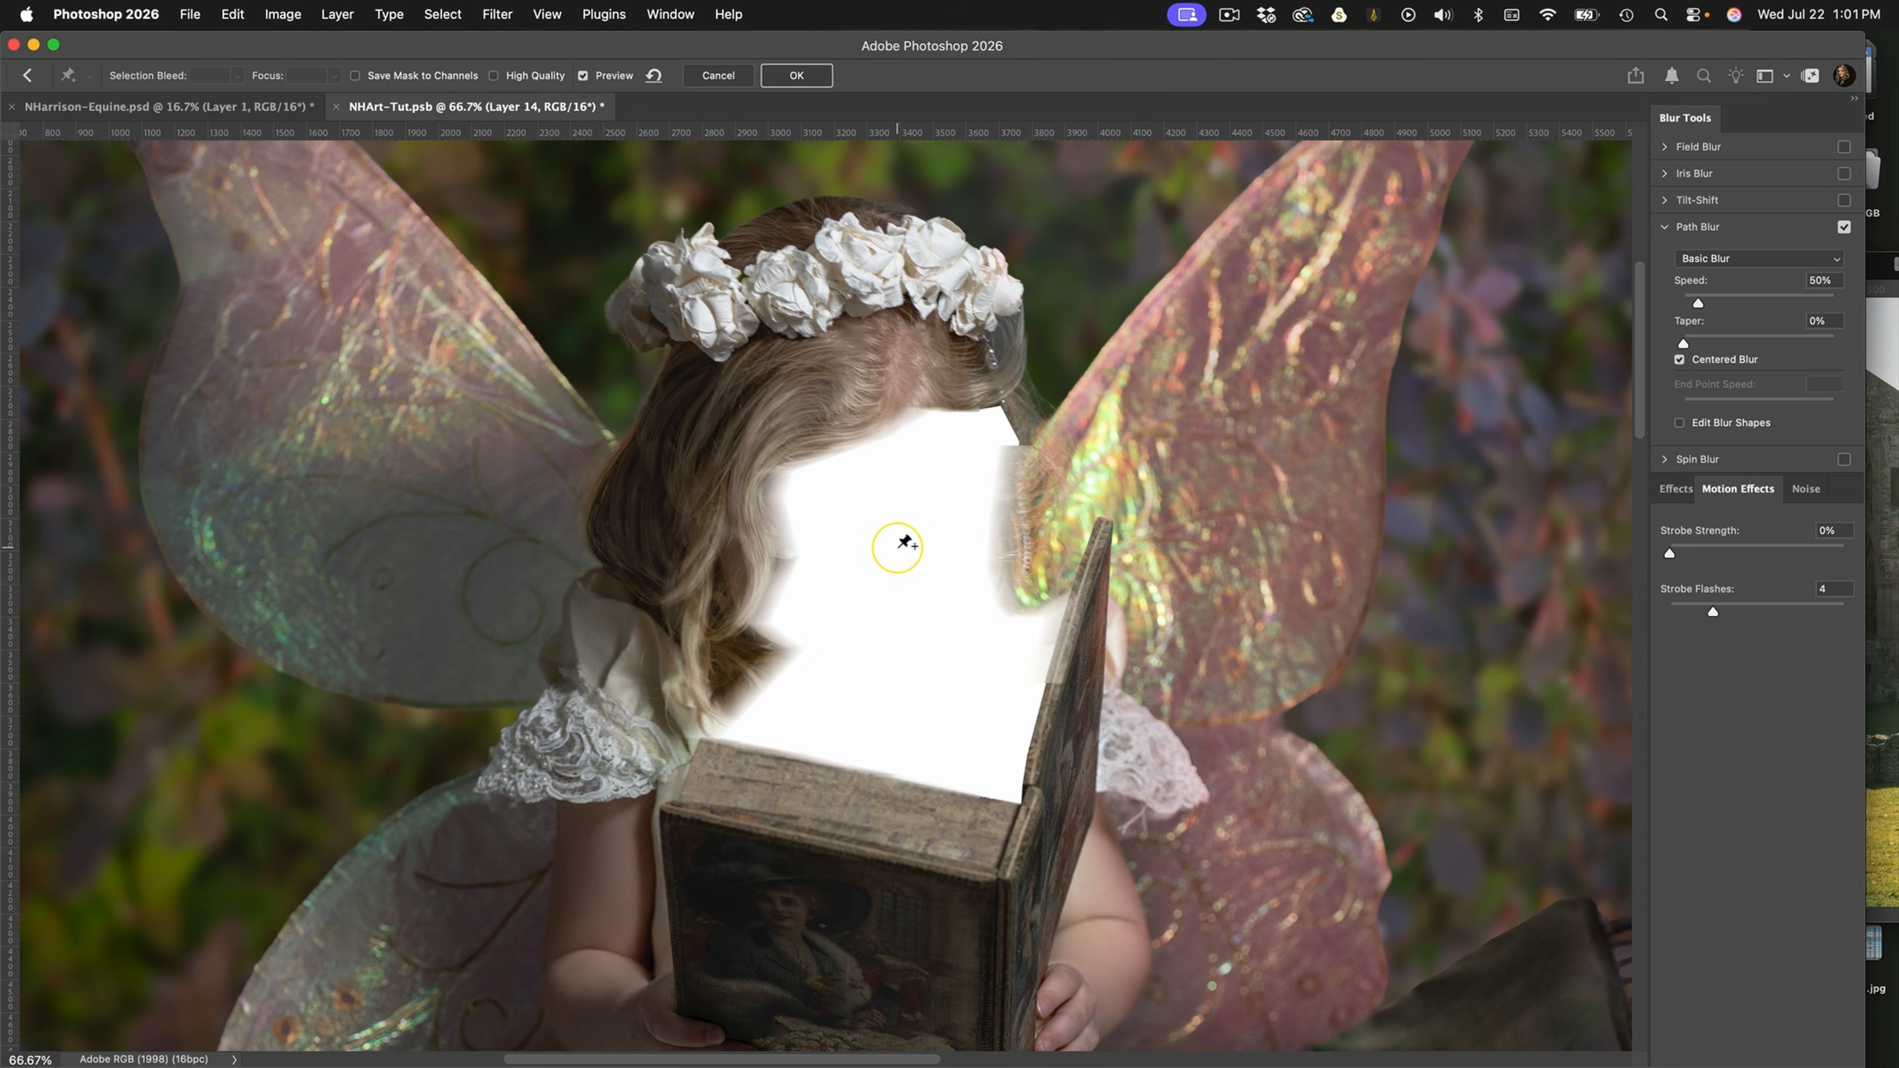
key("super+minus")
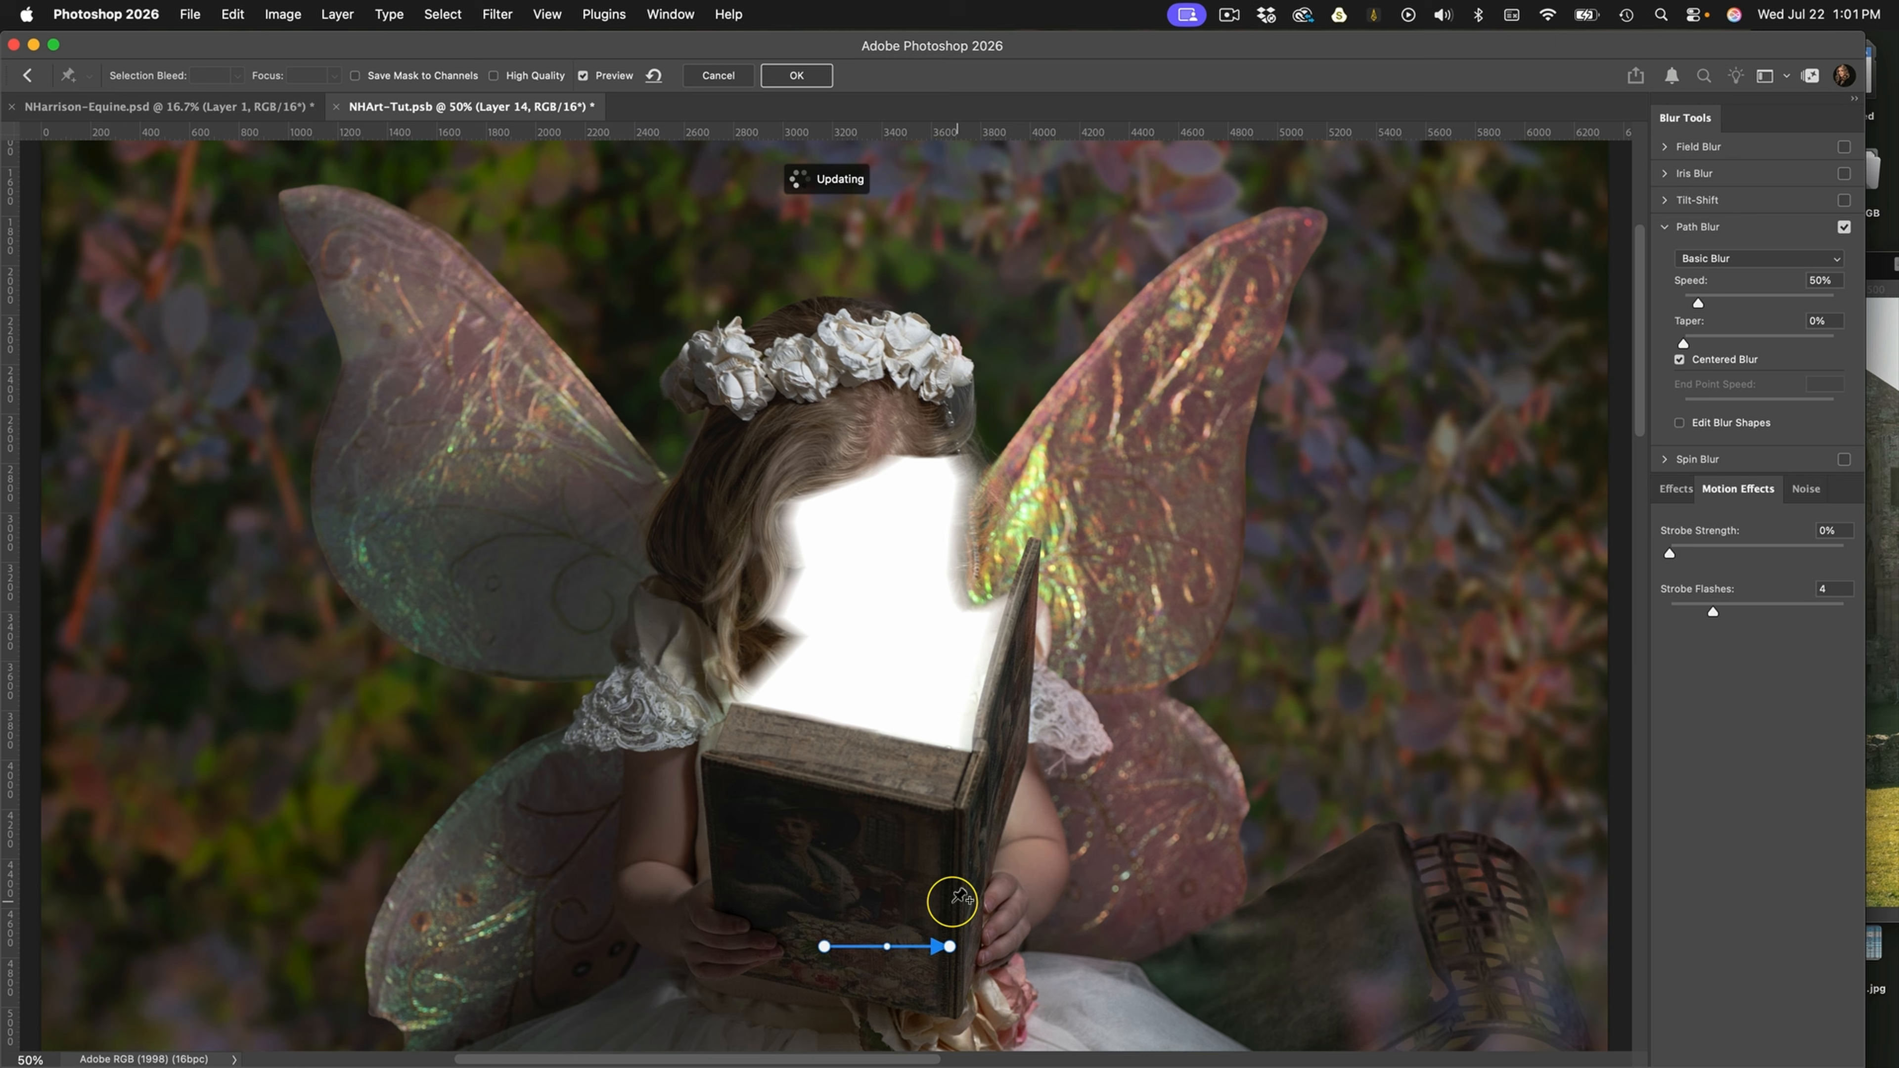
left_click_drag(949, 946, 679, 566)
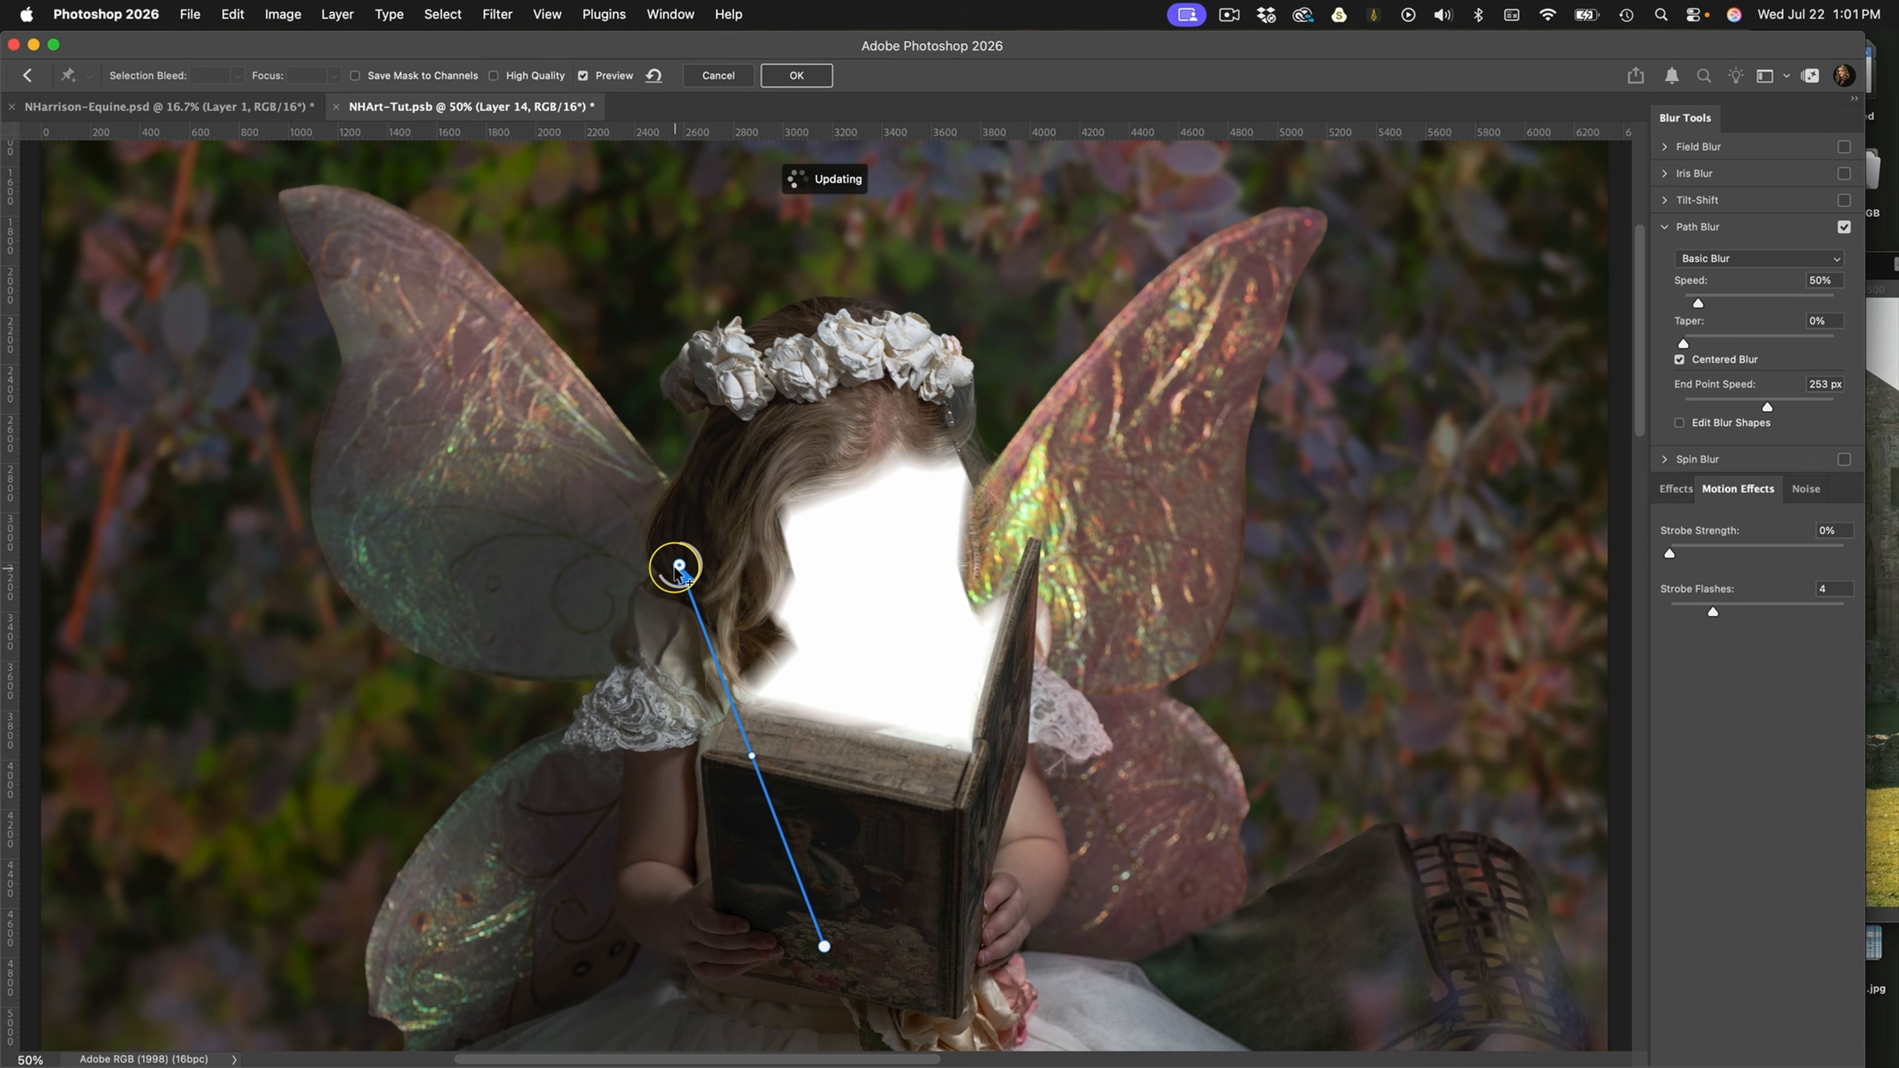
left_click_drag(679, 566, 625, 453)
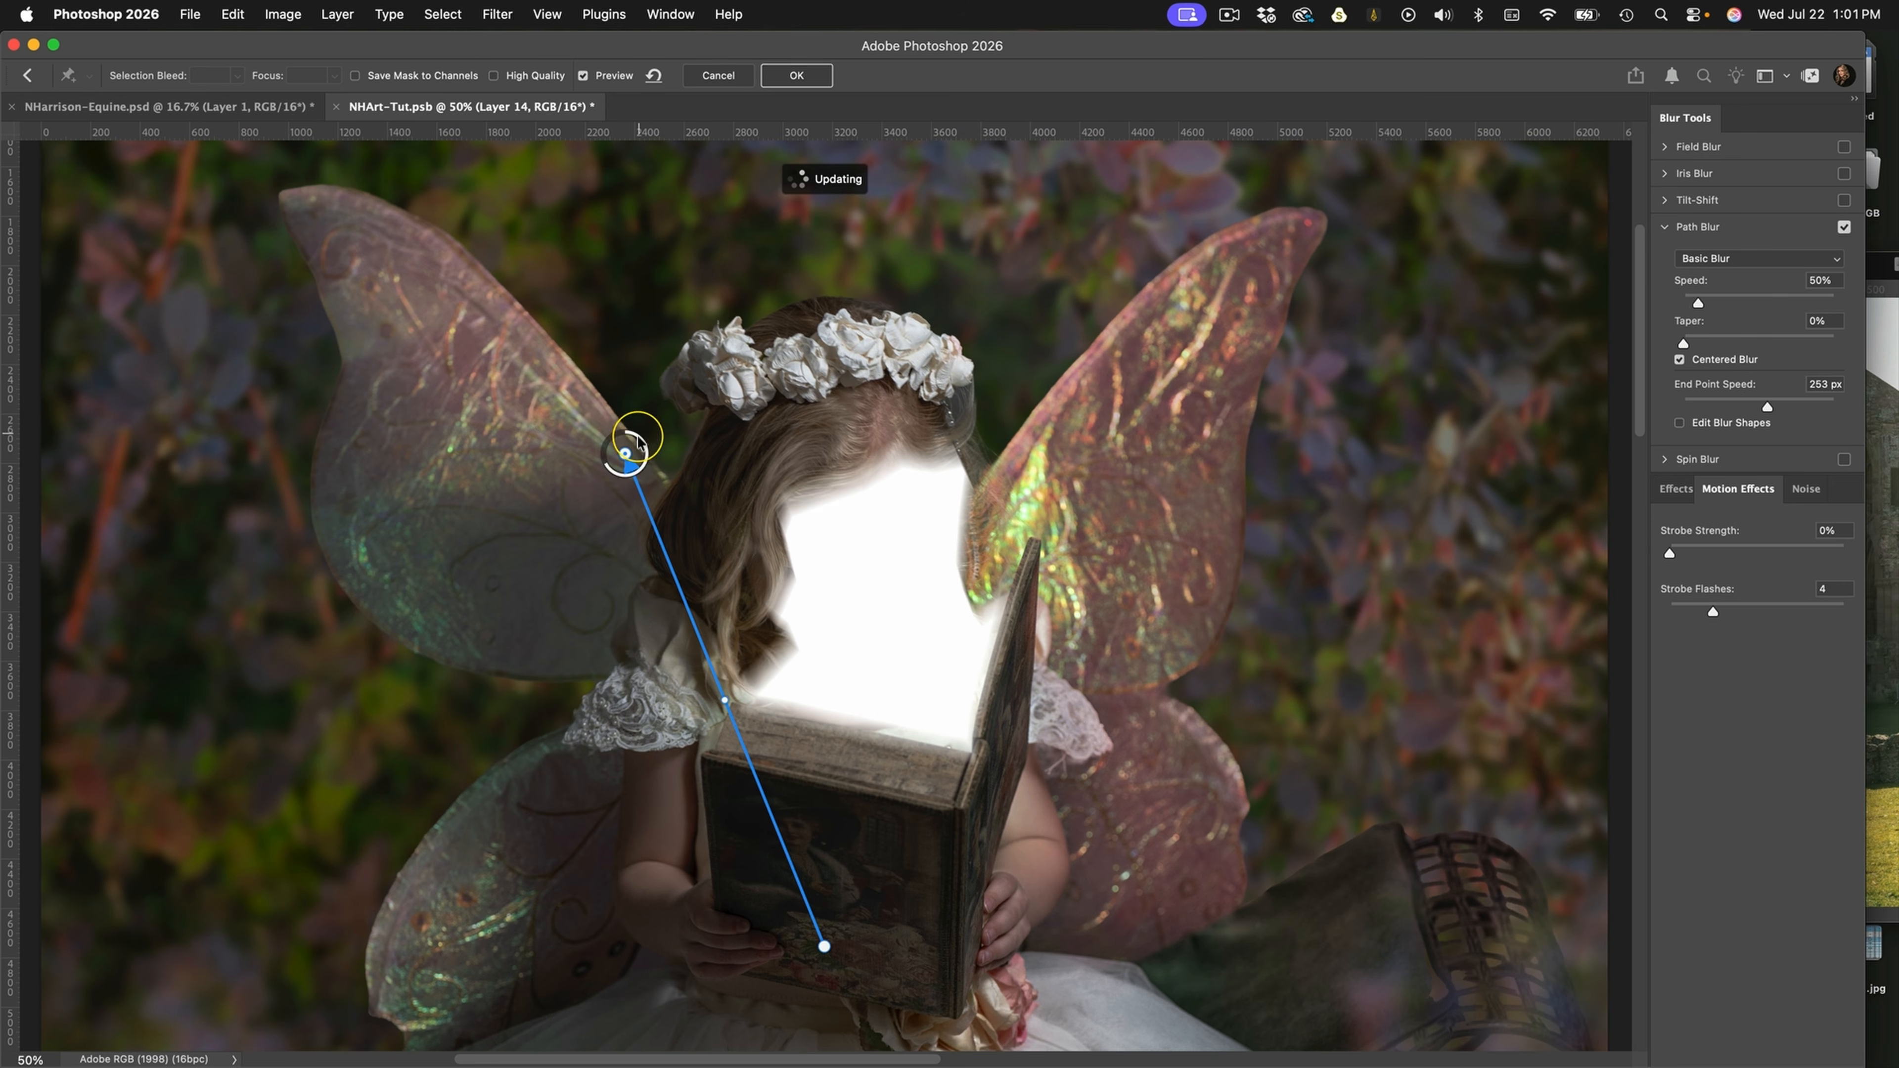
left_click_drag(625, 455, 598, 395)
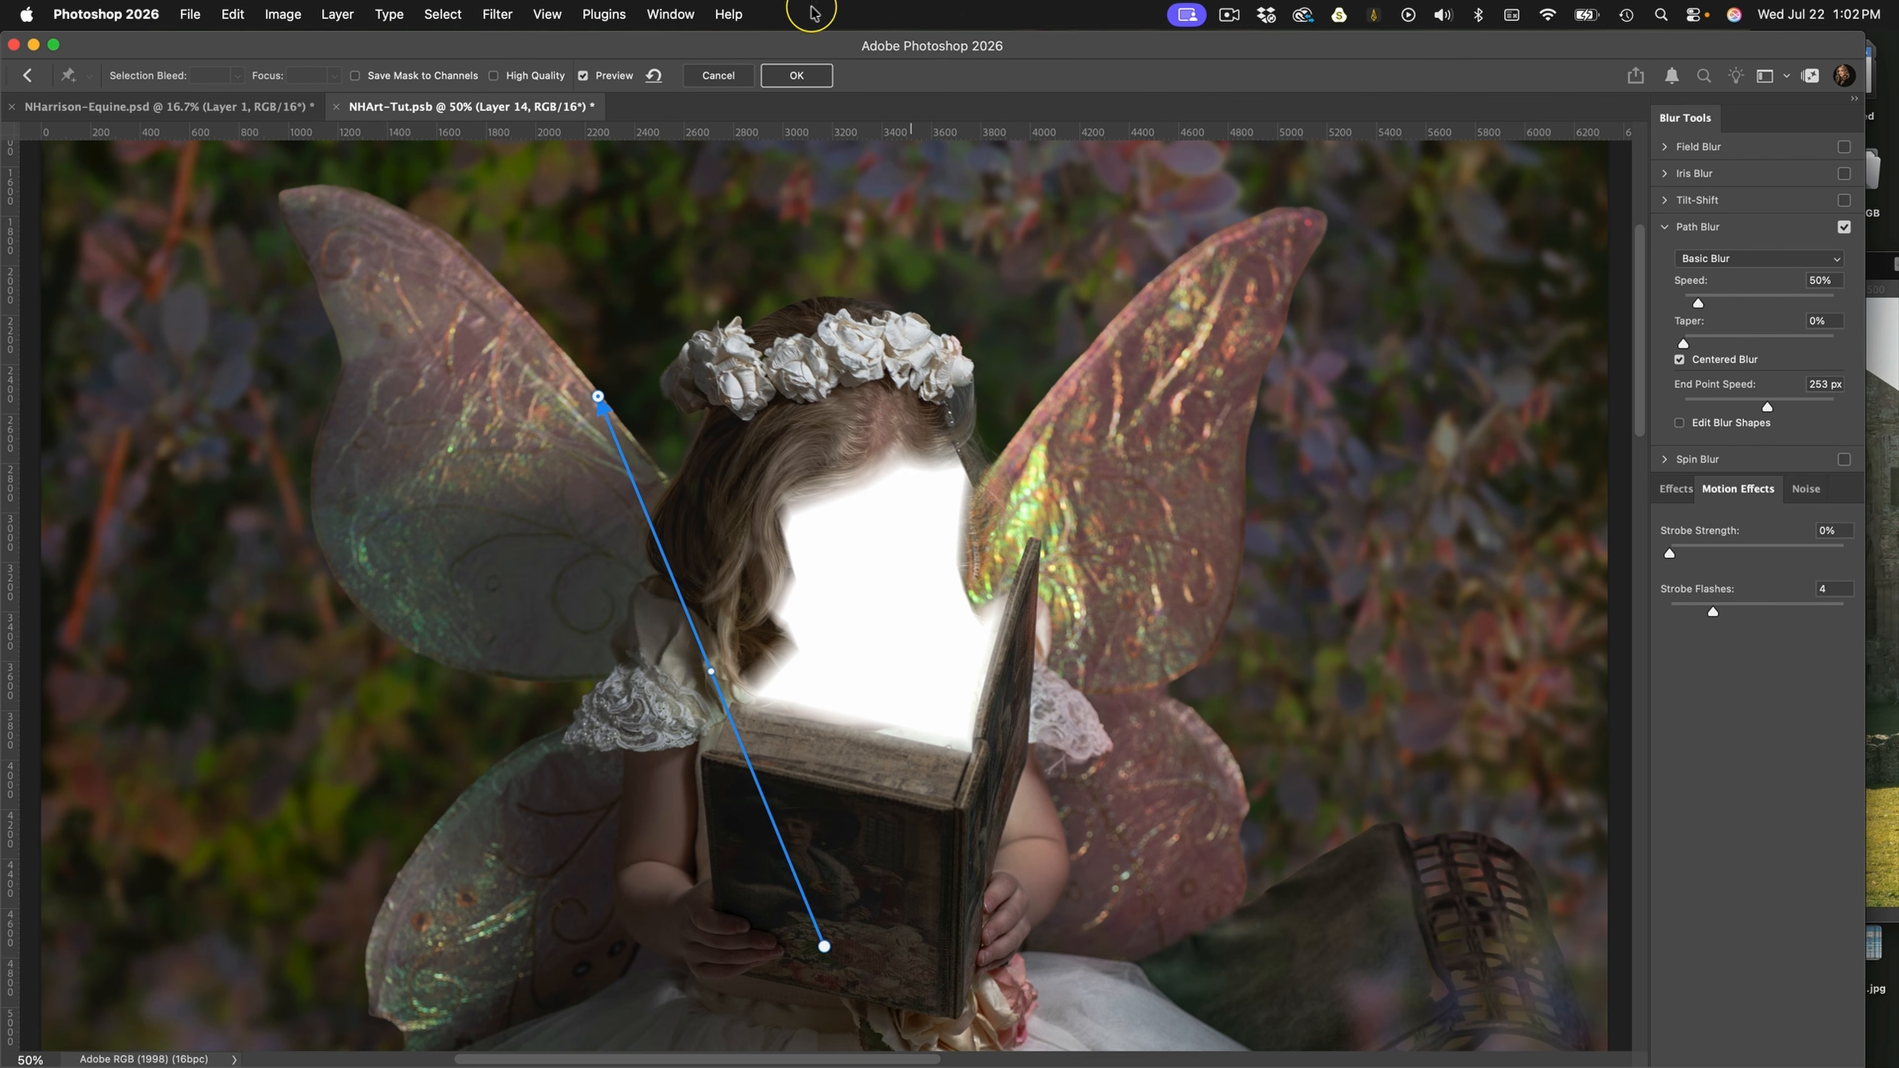
left_click(794, 79)
Lower Layer 14's Fill to 29% and compare the image with and without the layer
left_click(1782, 488)
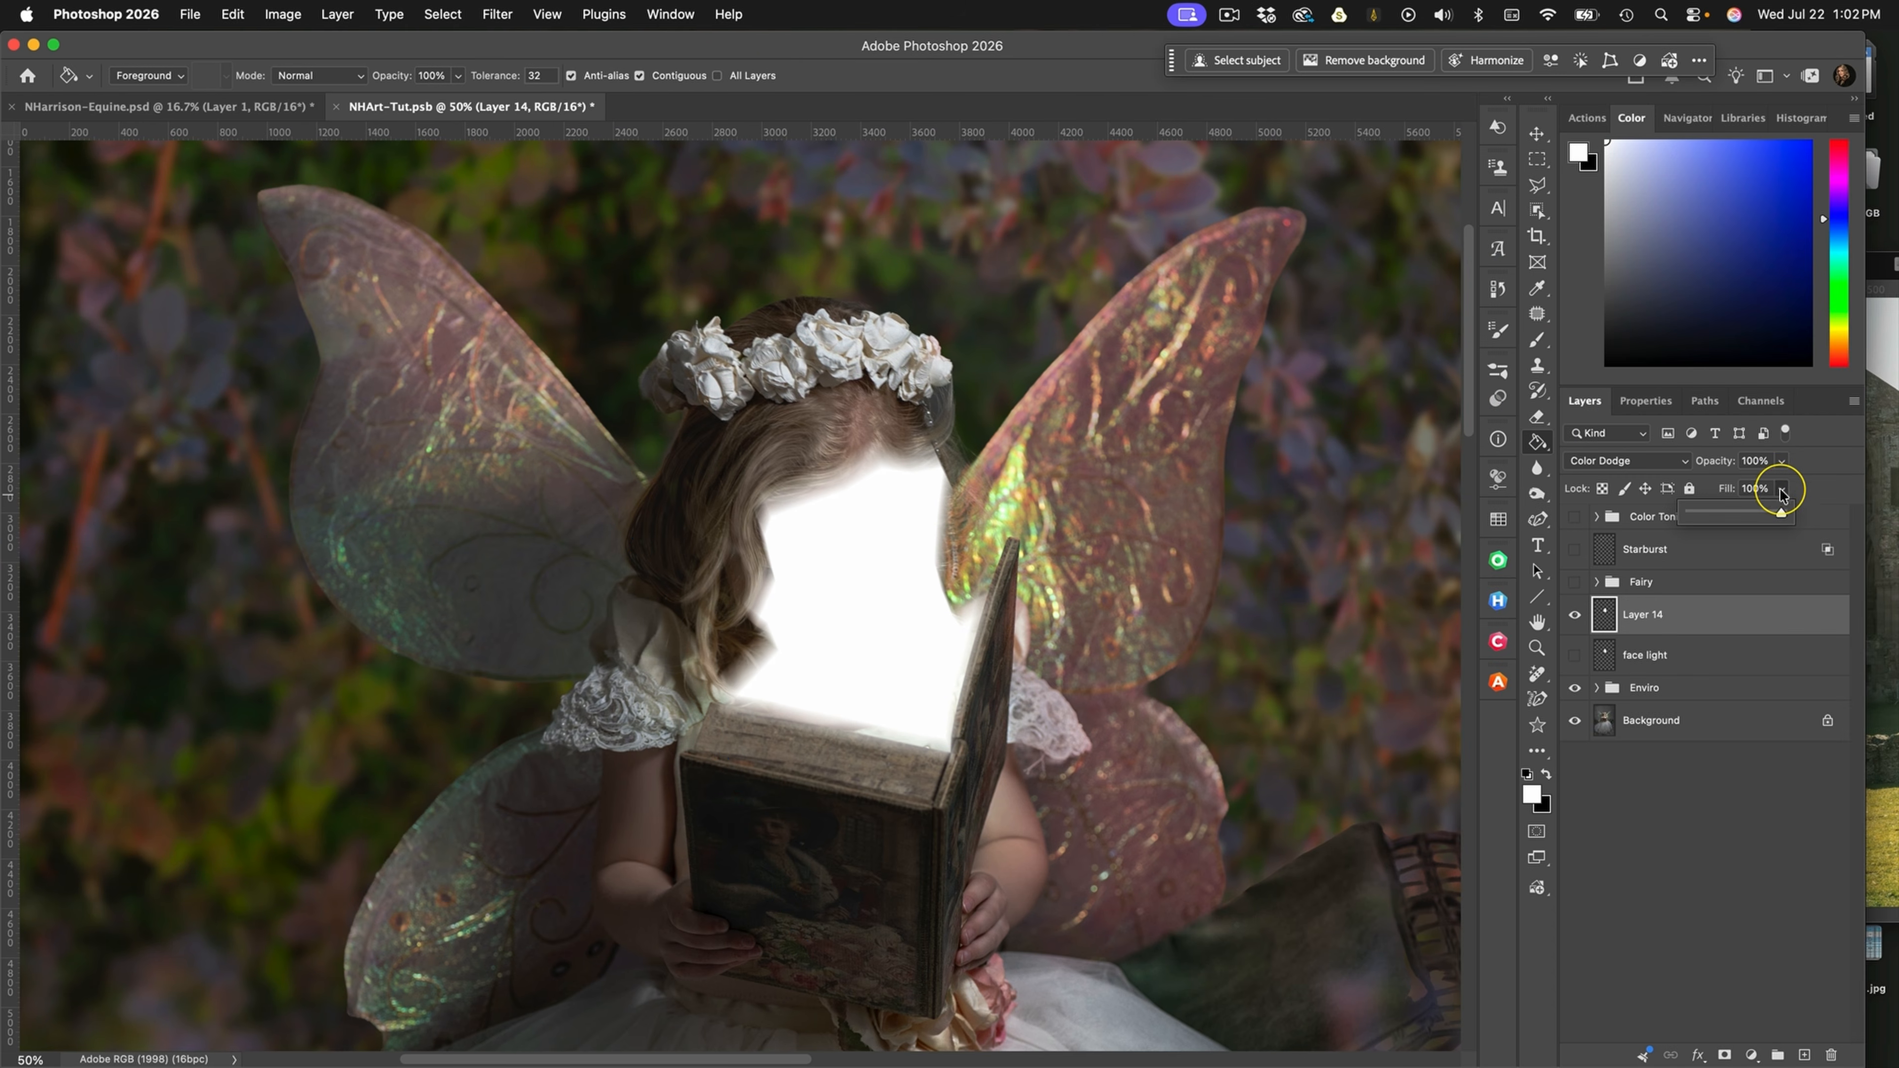
left_click_drag(1781, 513, 1718, 516)
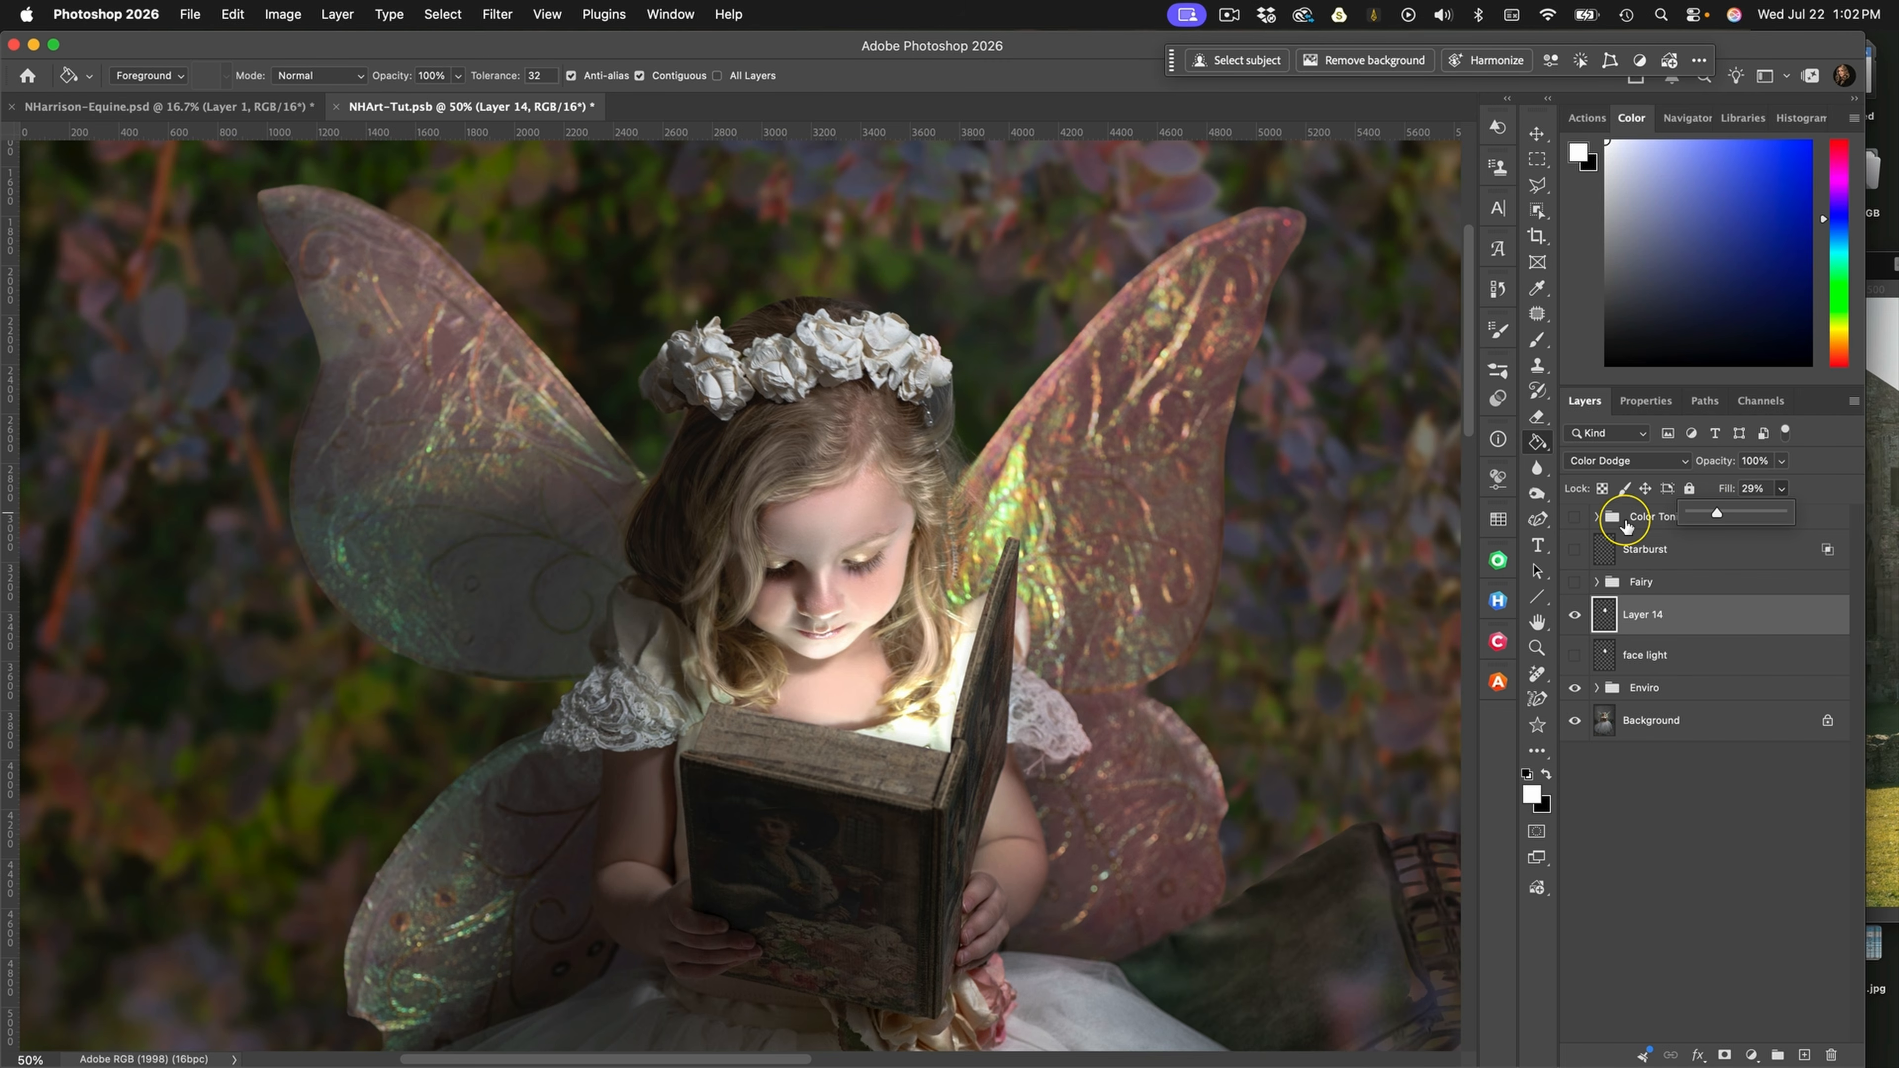
left_click(1572, 614)
left_click(1570, 617)
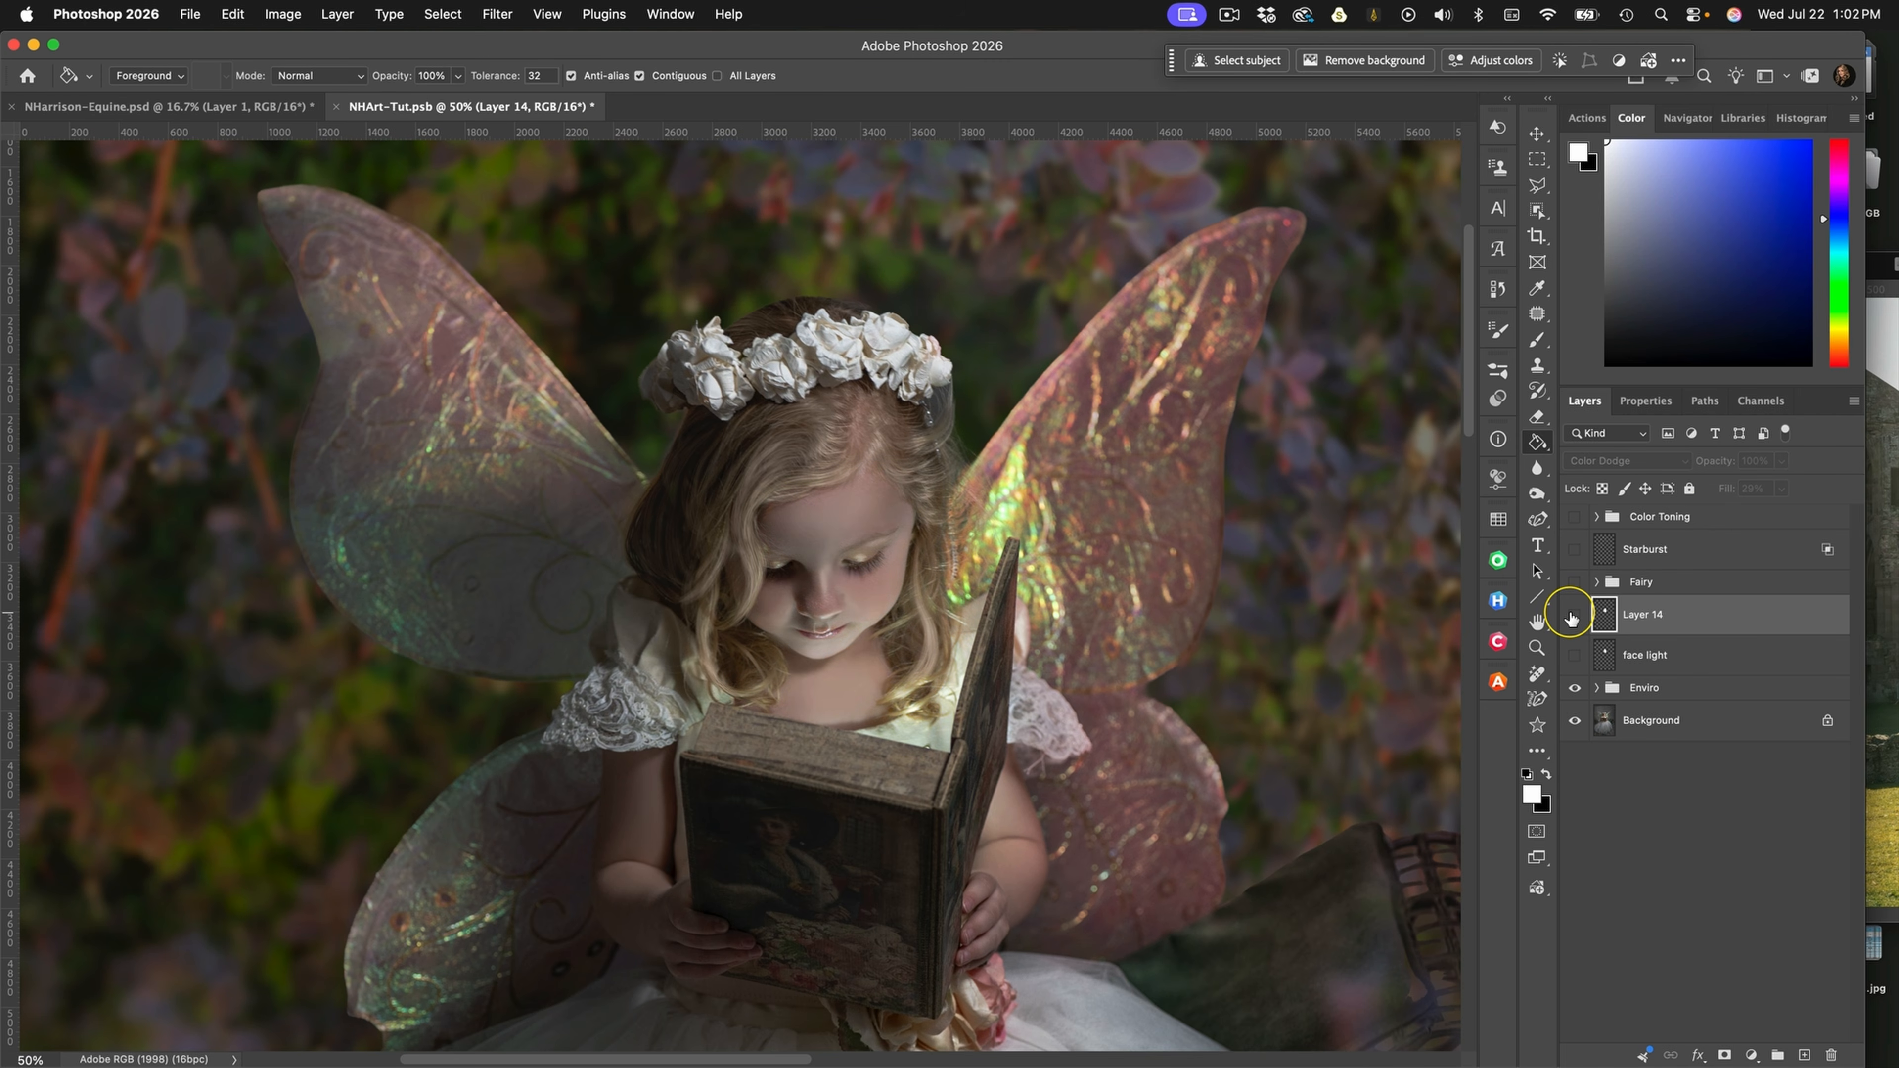
left_click(1571, 618)
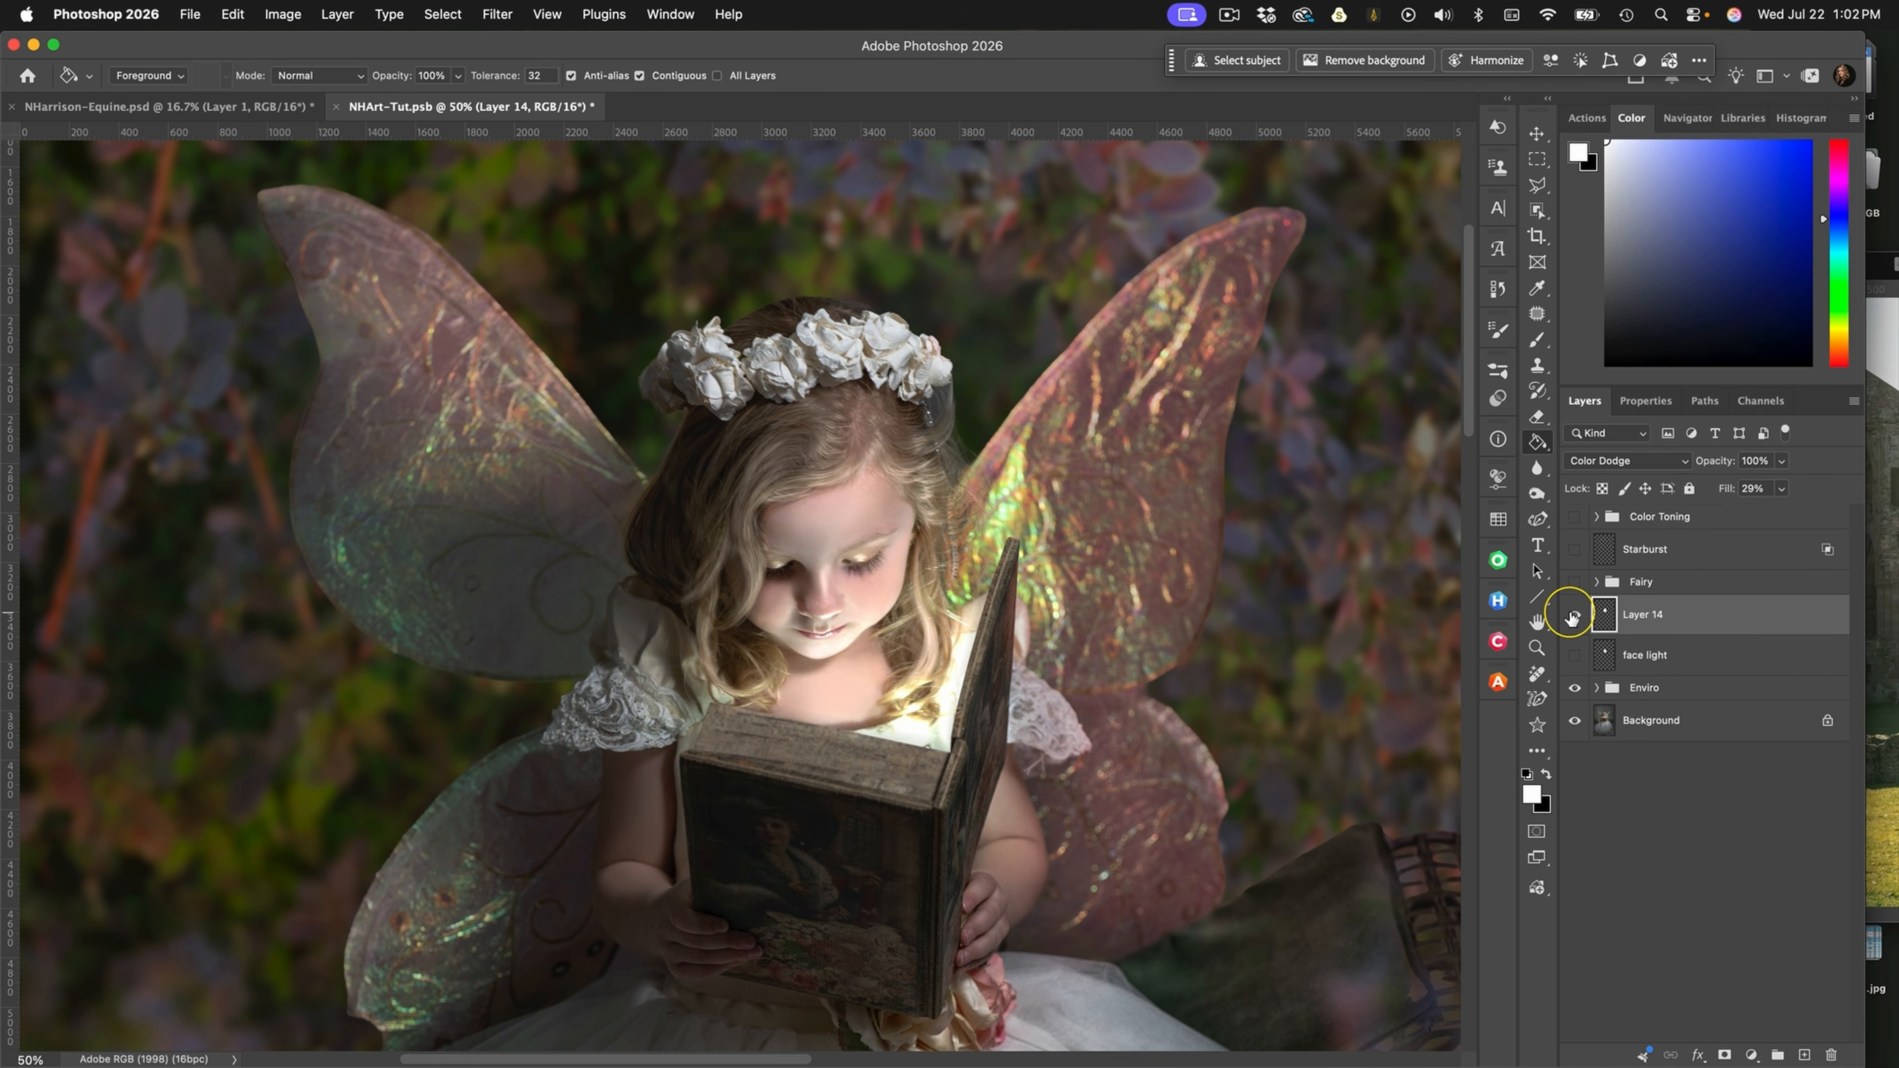
key("super+minus")
key("super+minus")
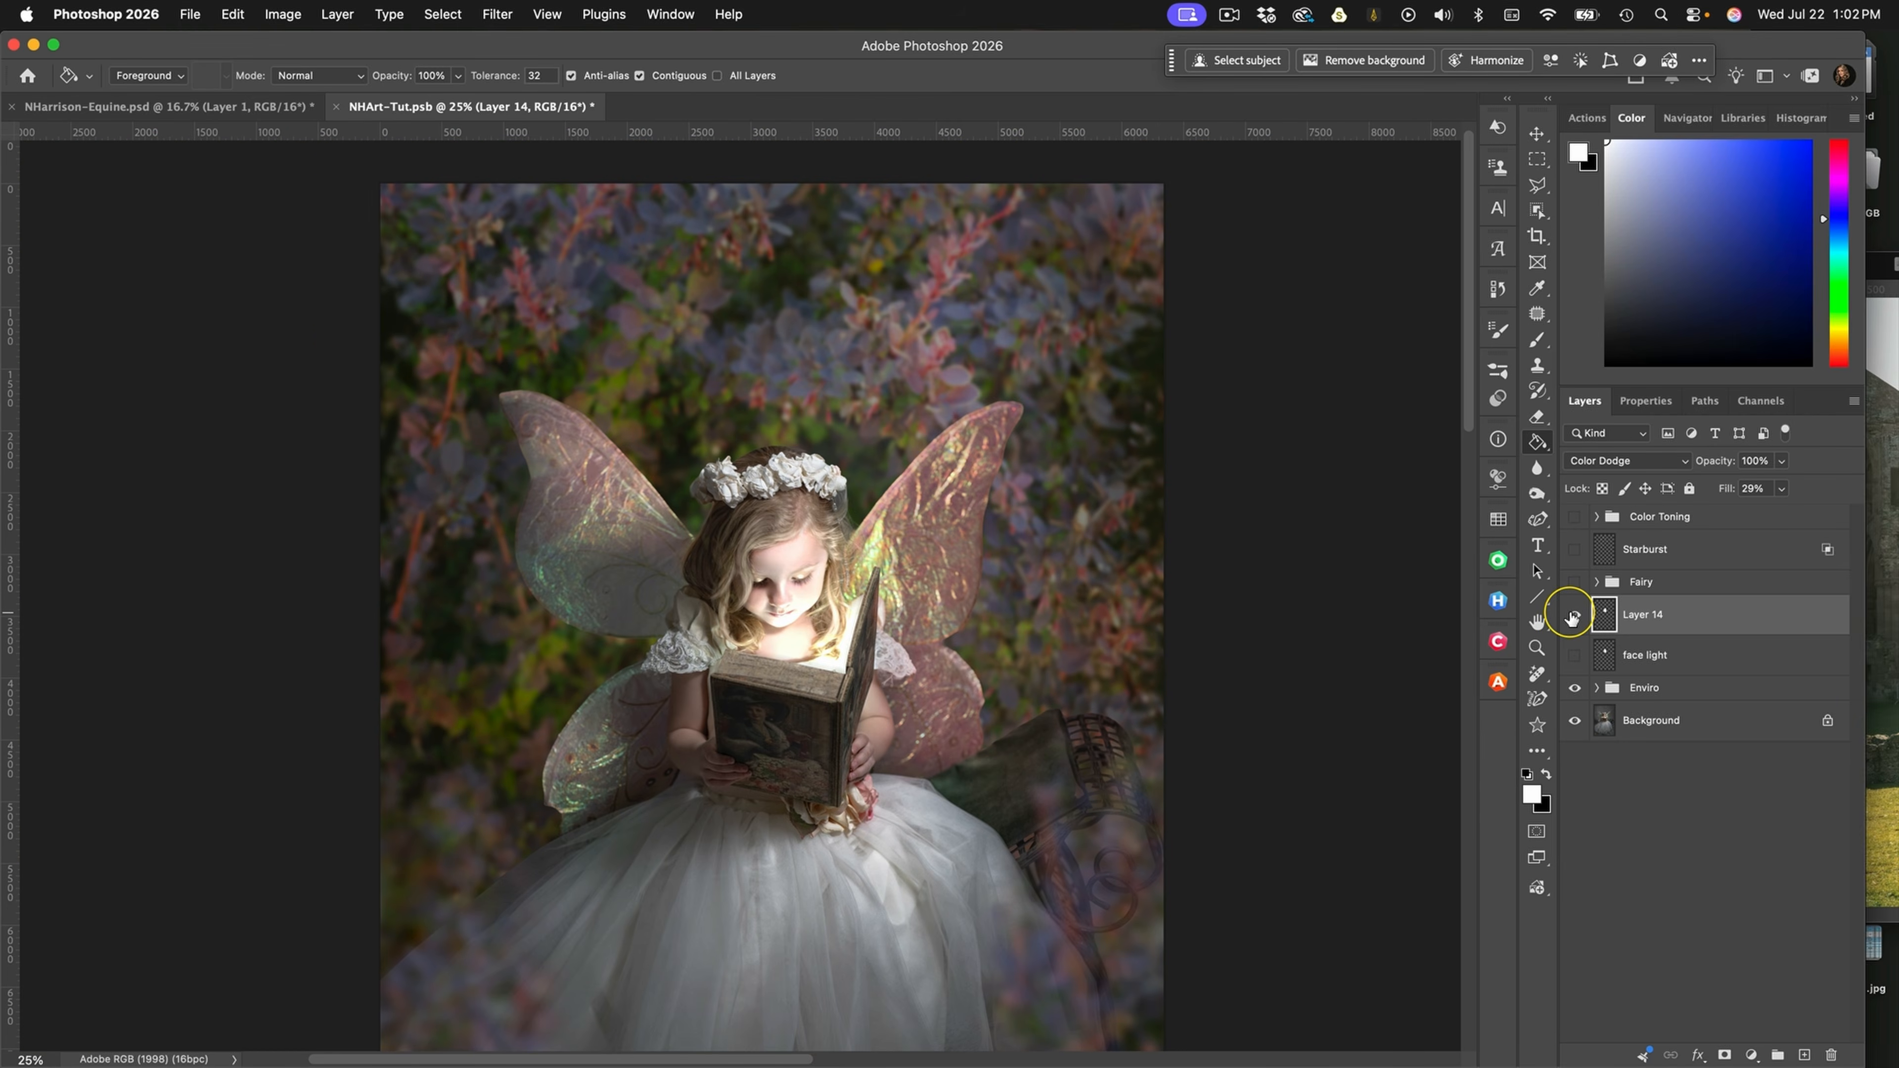
Reduce Layer 14's Fill to 18% and check the glow by toggling the layer's visibility
left_click(1781, 488)
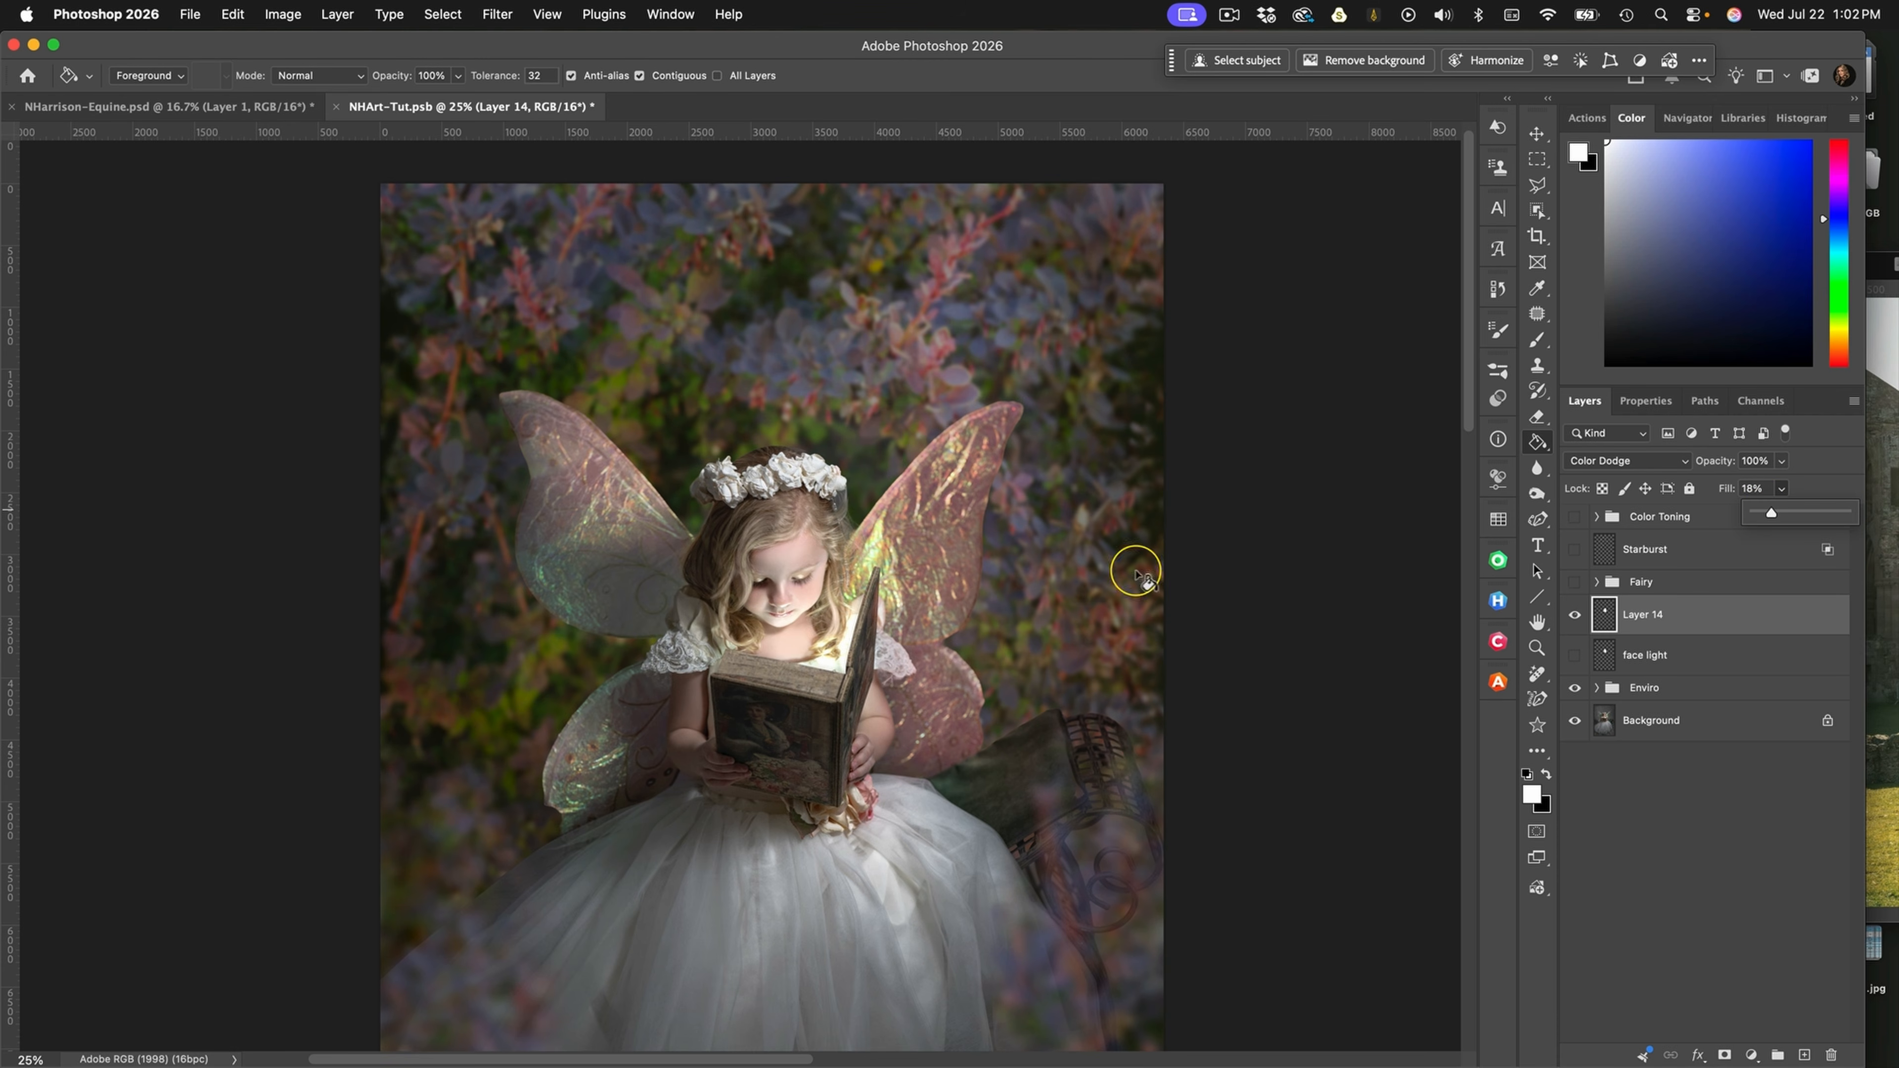
left_click(1576, 617)
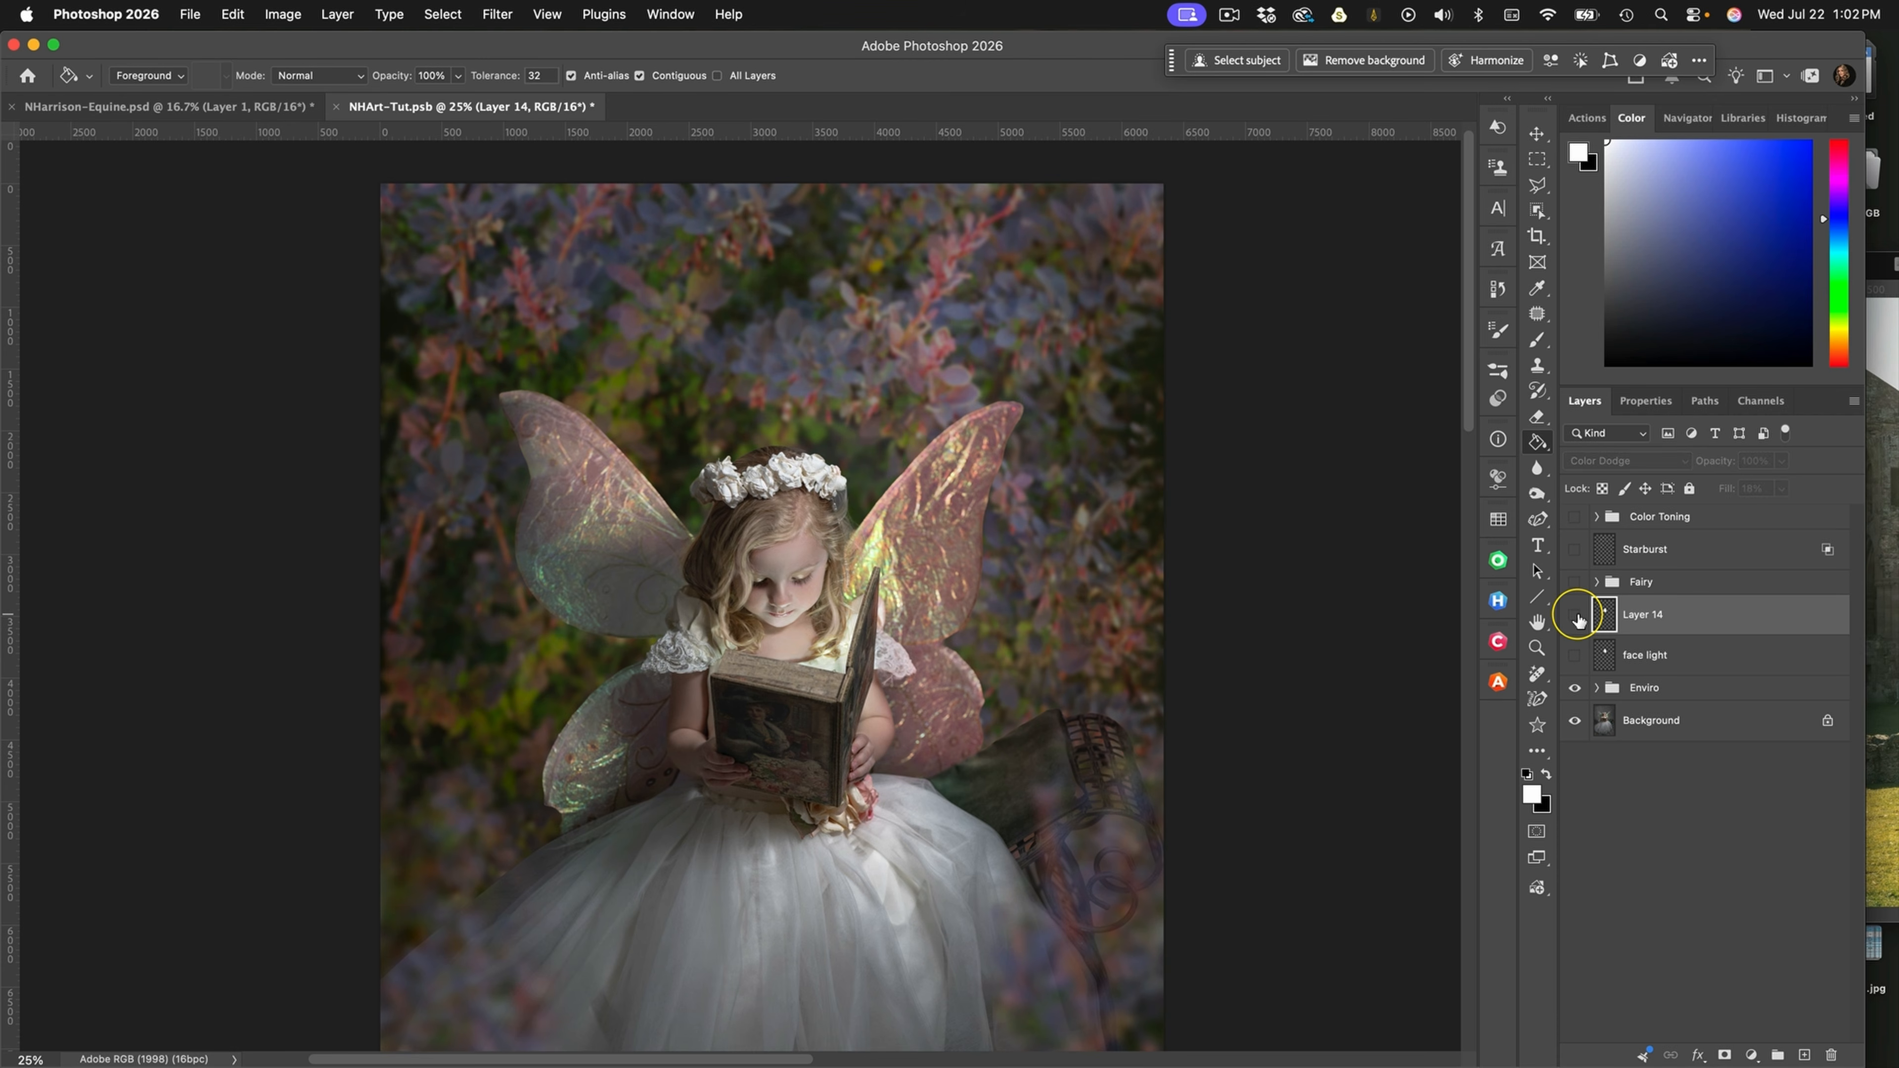
left_click(1576, 616)
left_click(1576, 616)
left_click(1576, 616)
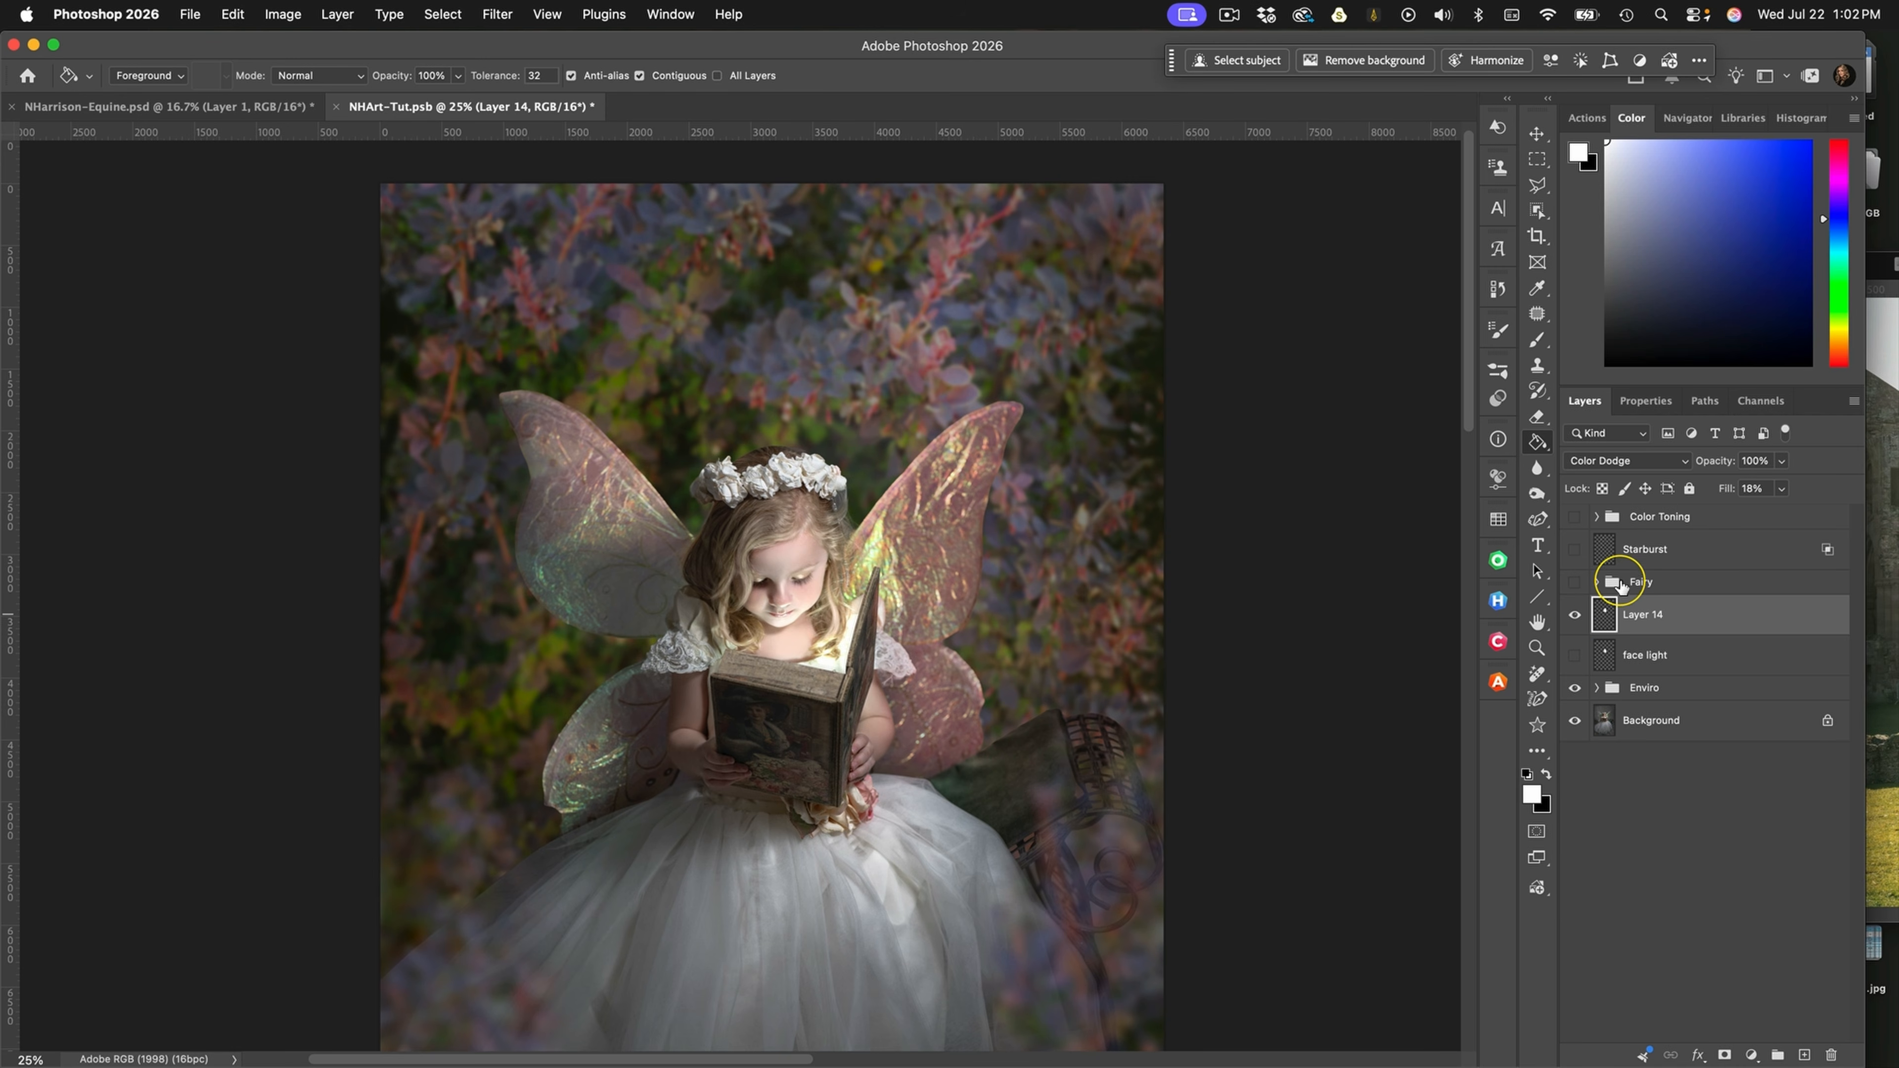
Show the Fairy group and add a new empty layer directly above it
left_click(1576, 582)
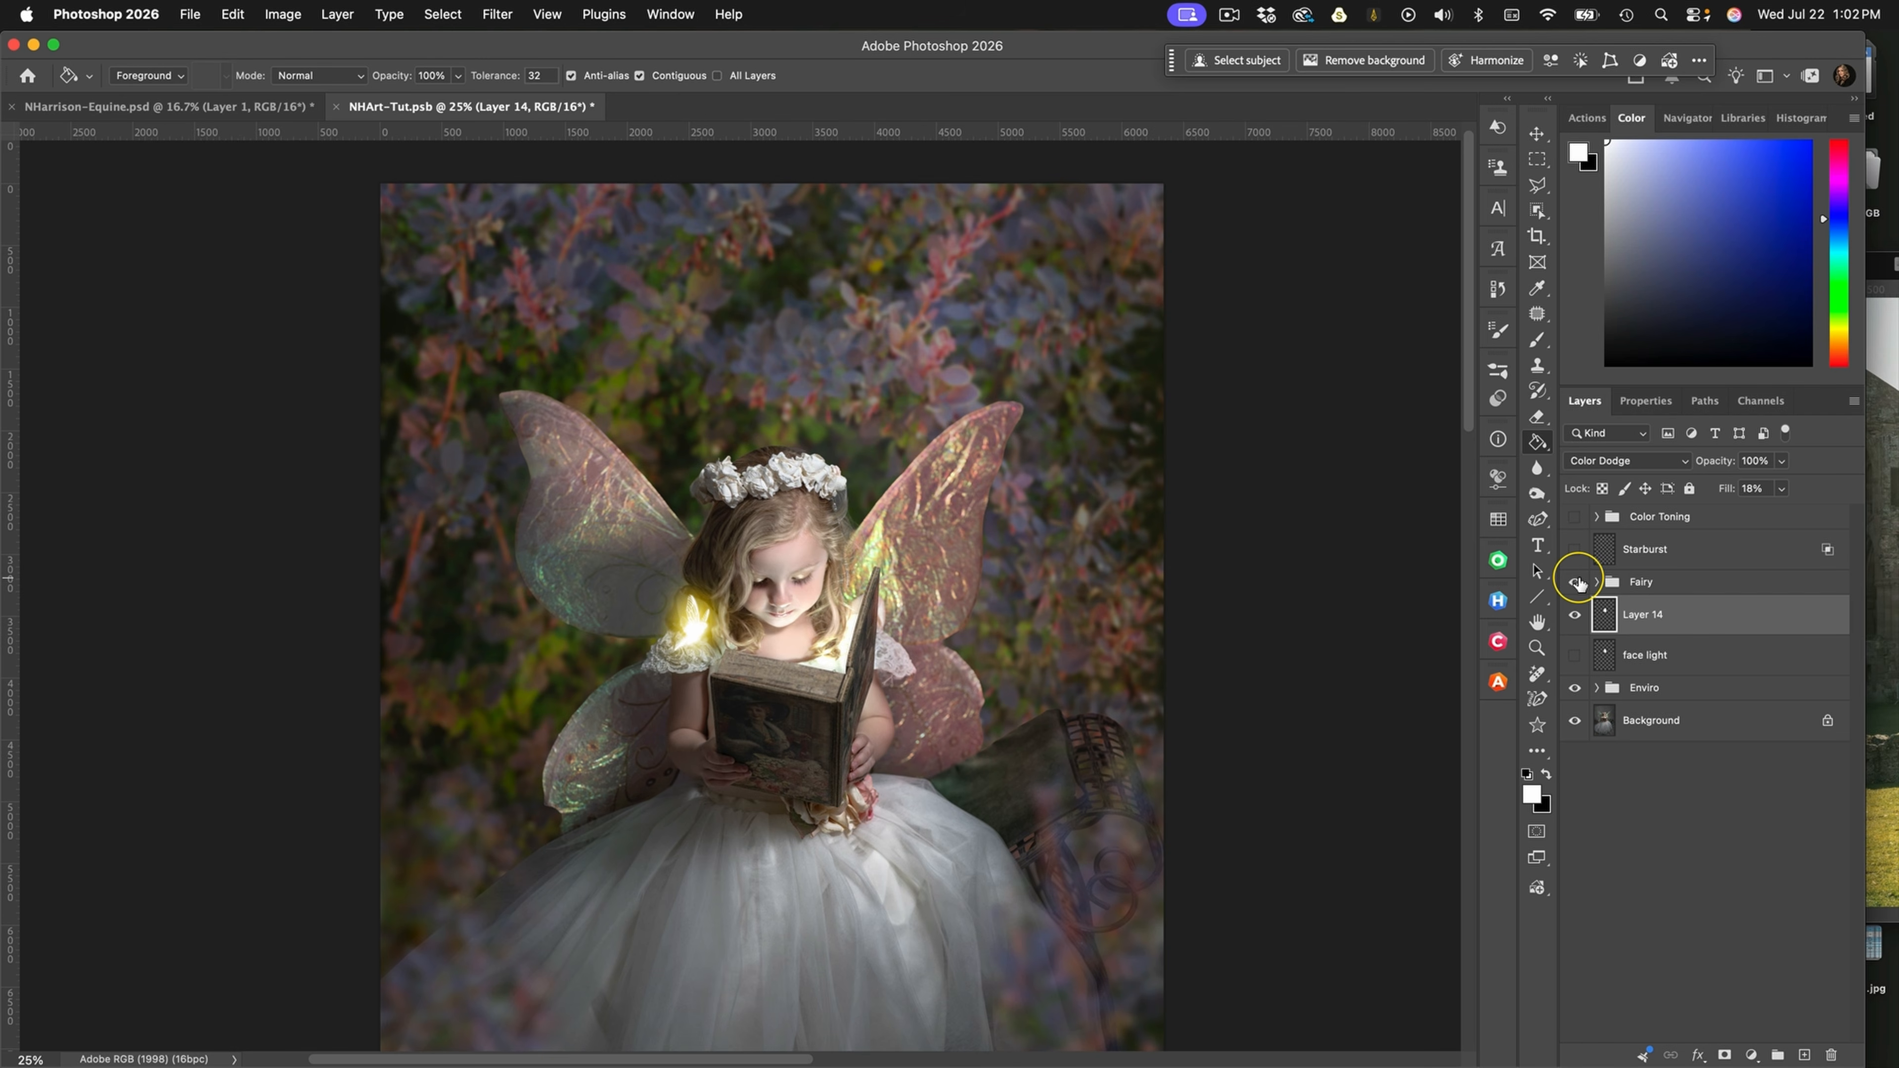
left_click(1576, 582)
left_click(1576, 582)
left_click(1738, 584)
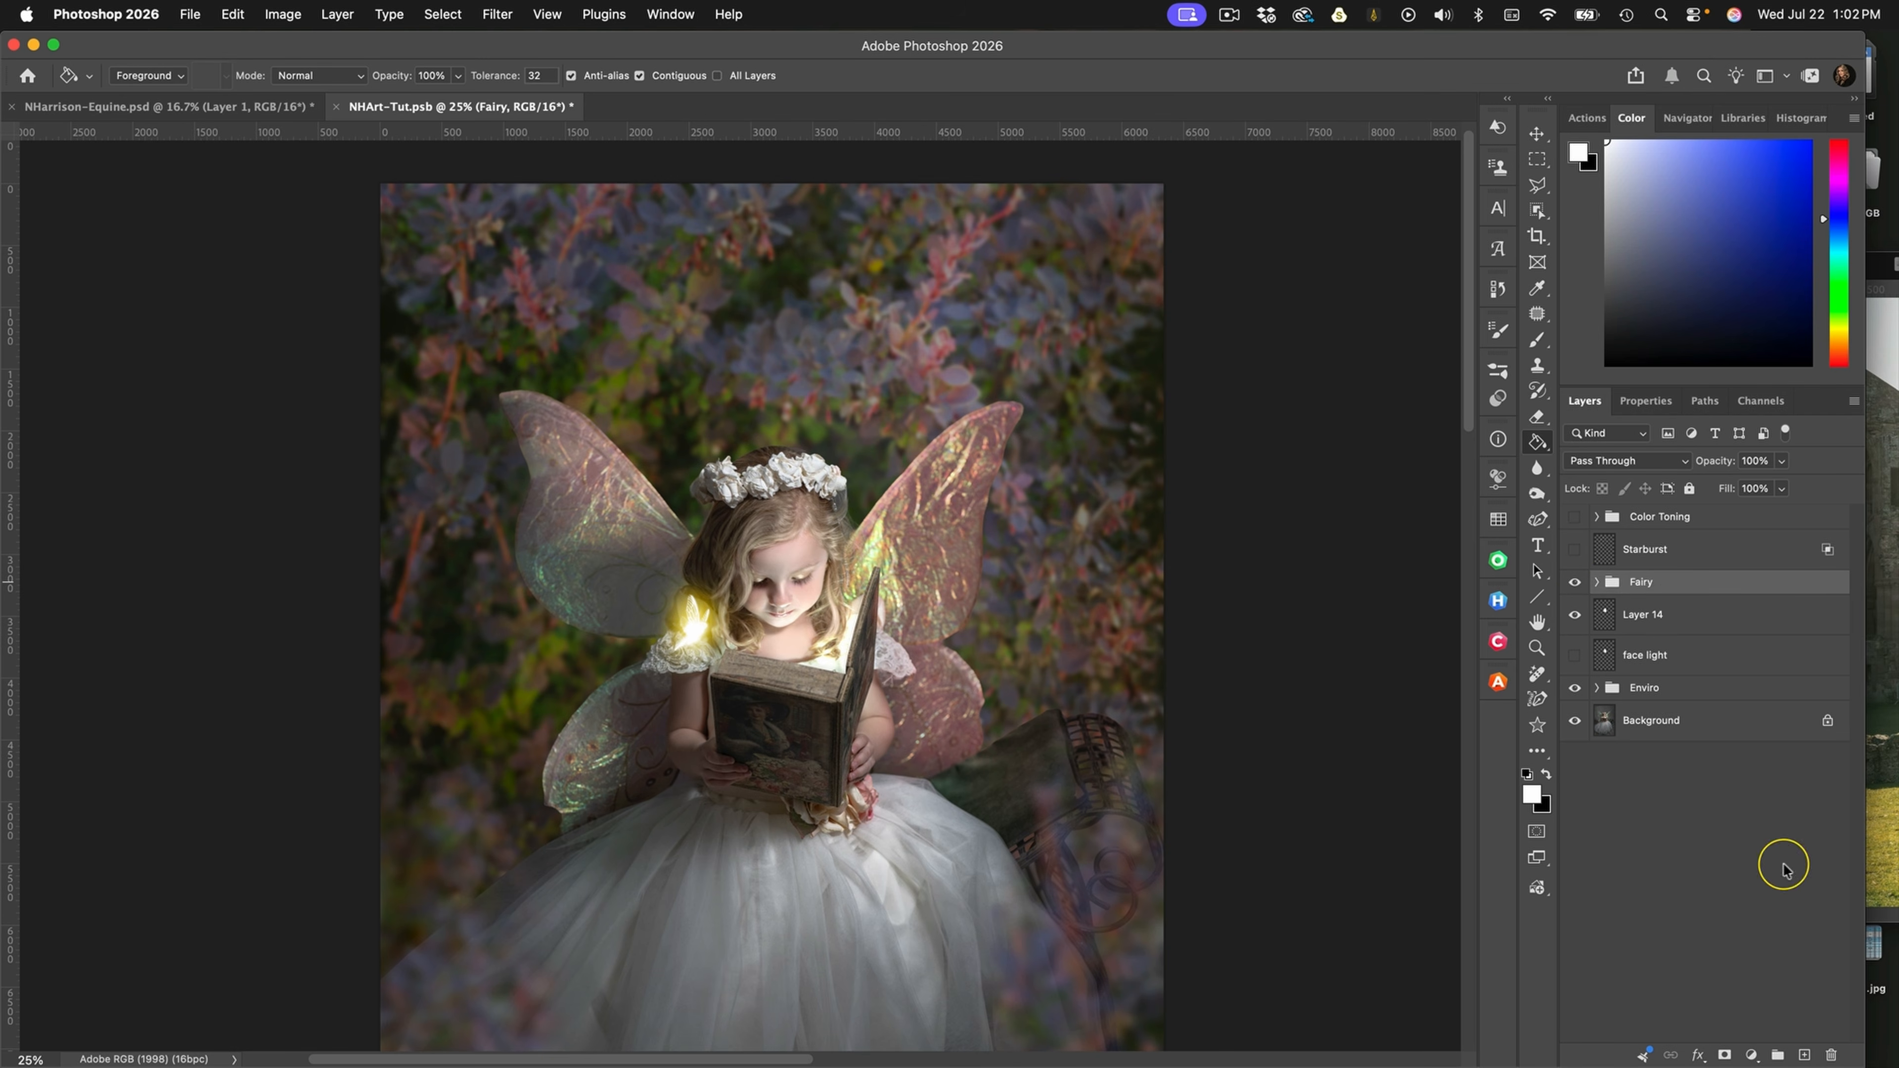
left_click(1804, 1055)
Choose the 027.jpg fairy brush from the Designfera Fairies0 brush set for the Brush tool
left_click(1540, 338)
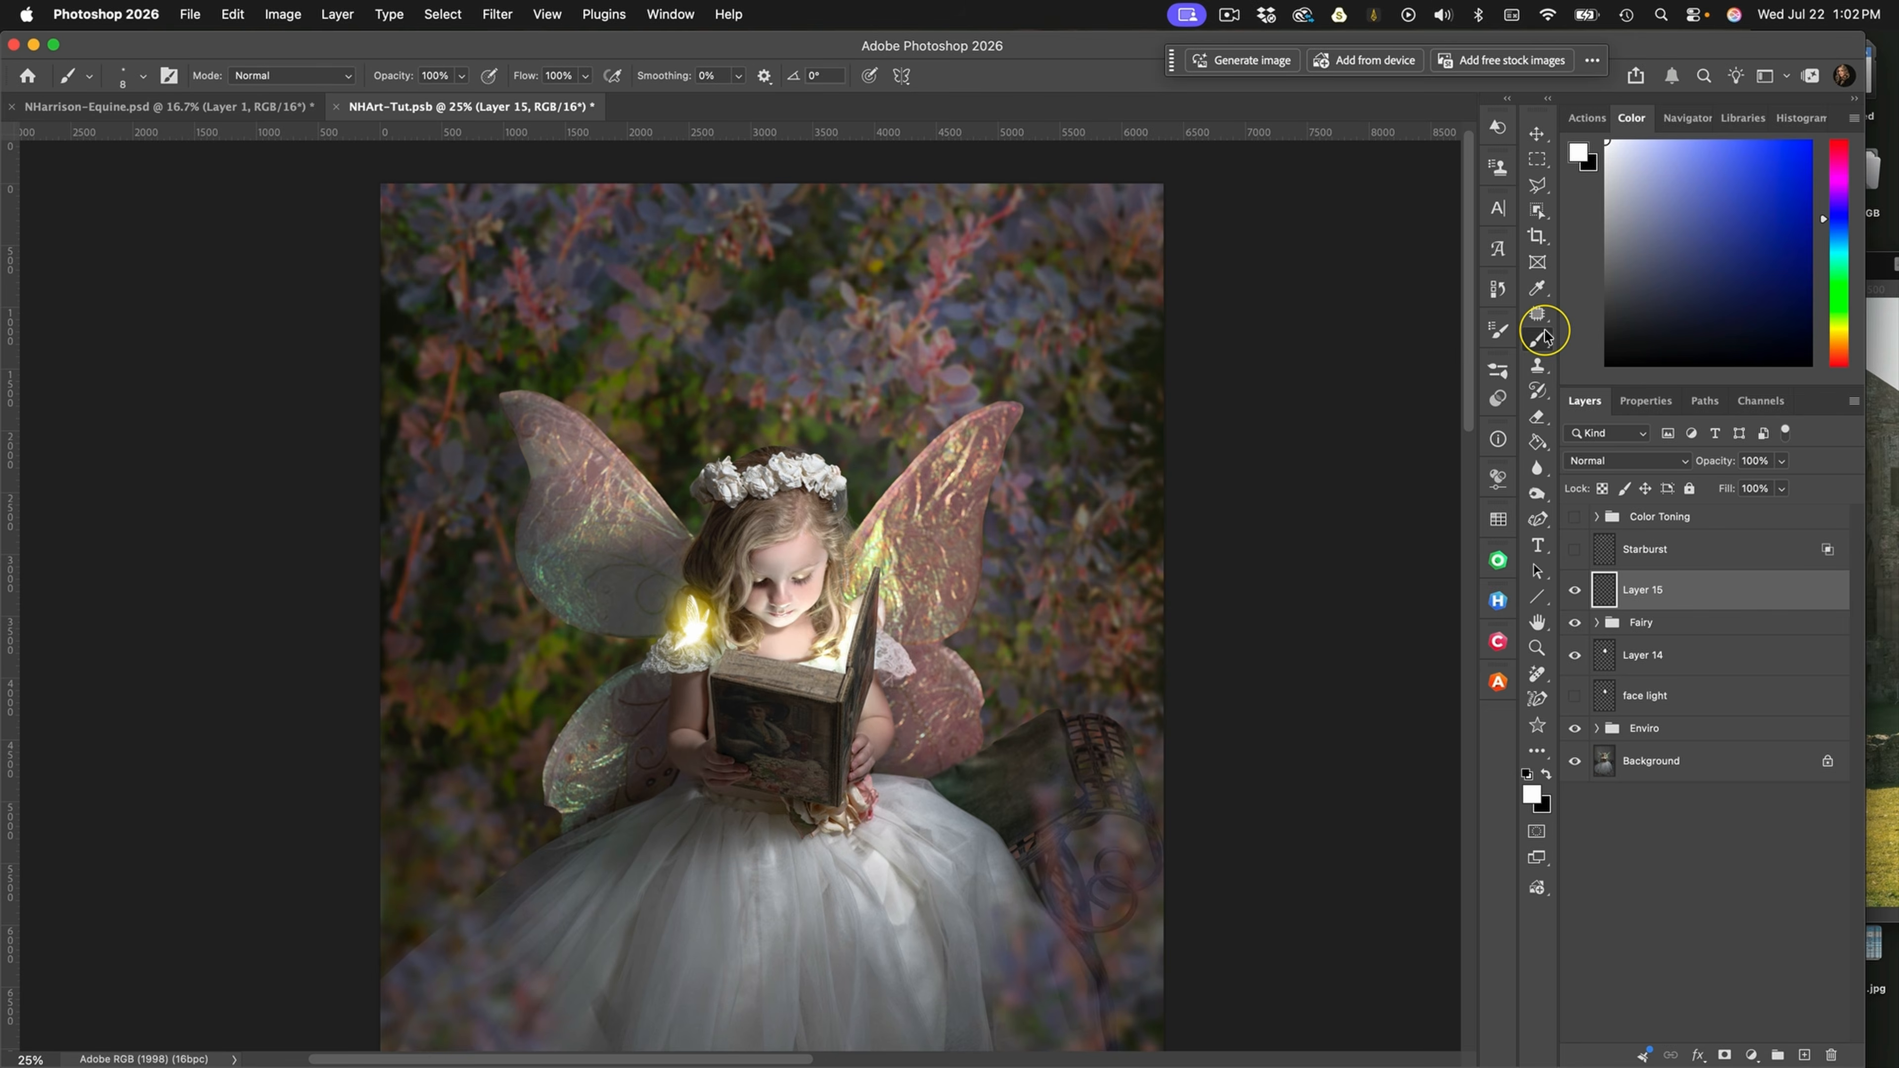
left_click(1497, 370)
scroll(1346, 729, "up", 2)
scroll(1346, 729, "down", 5)
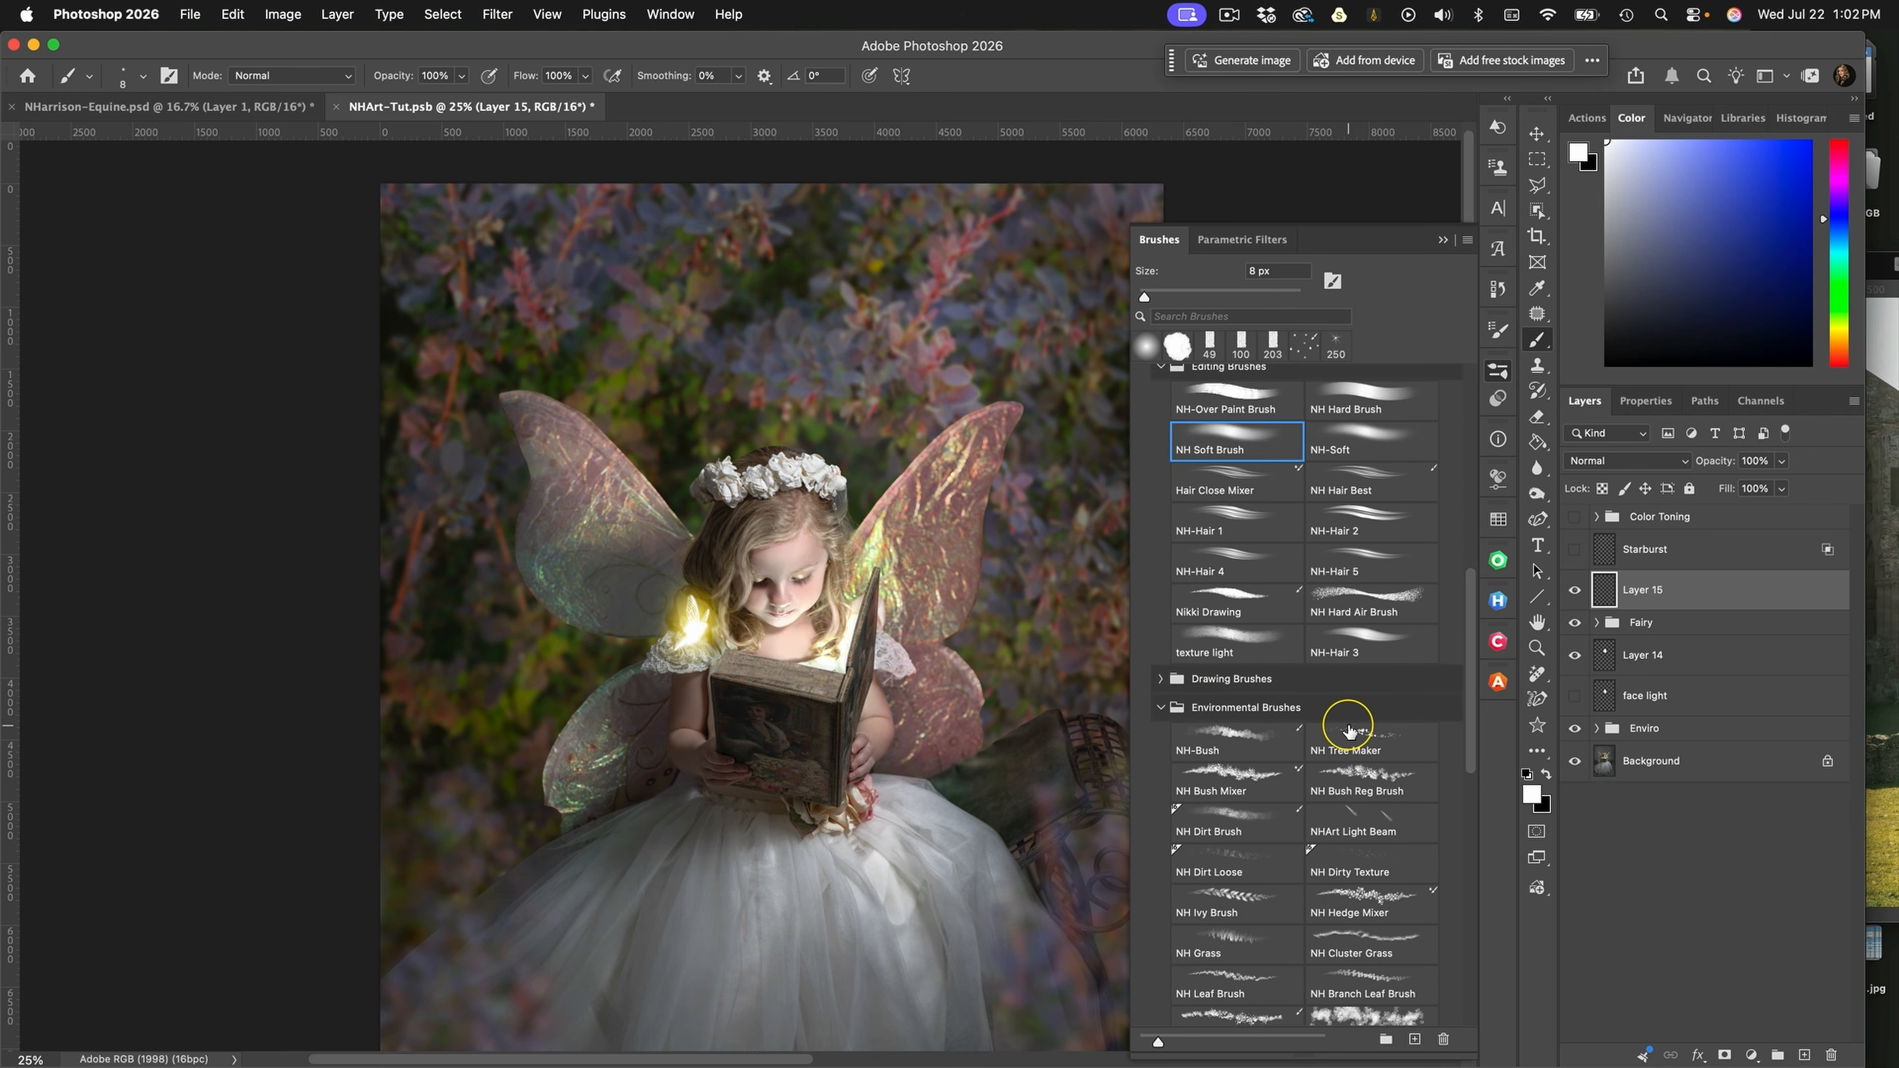
left_click(1166, 628)
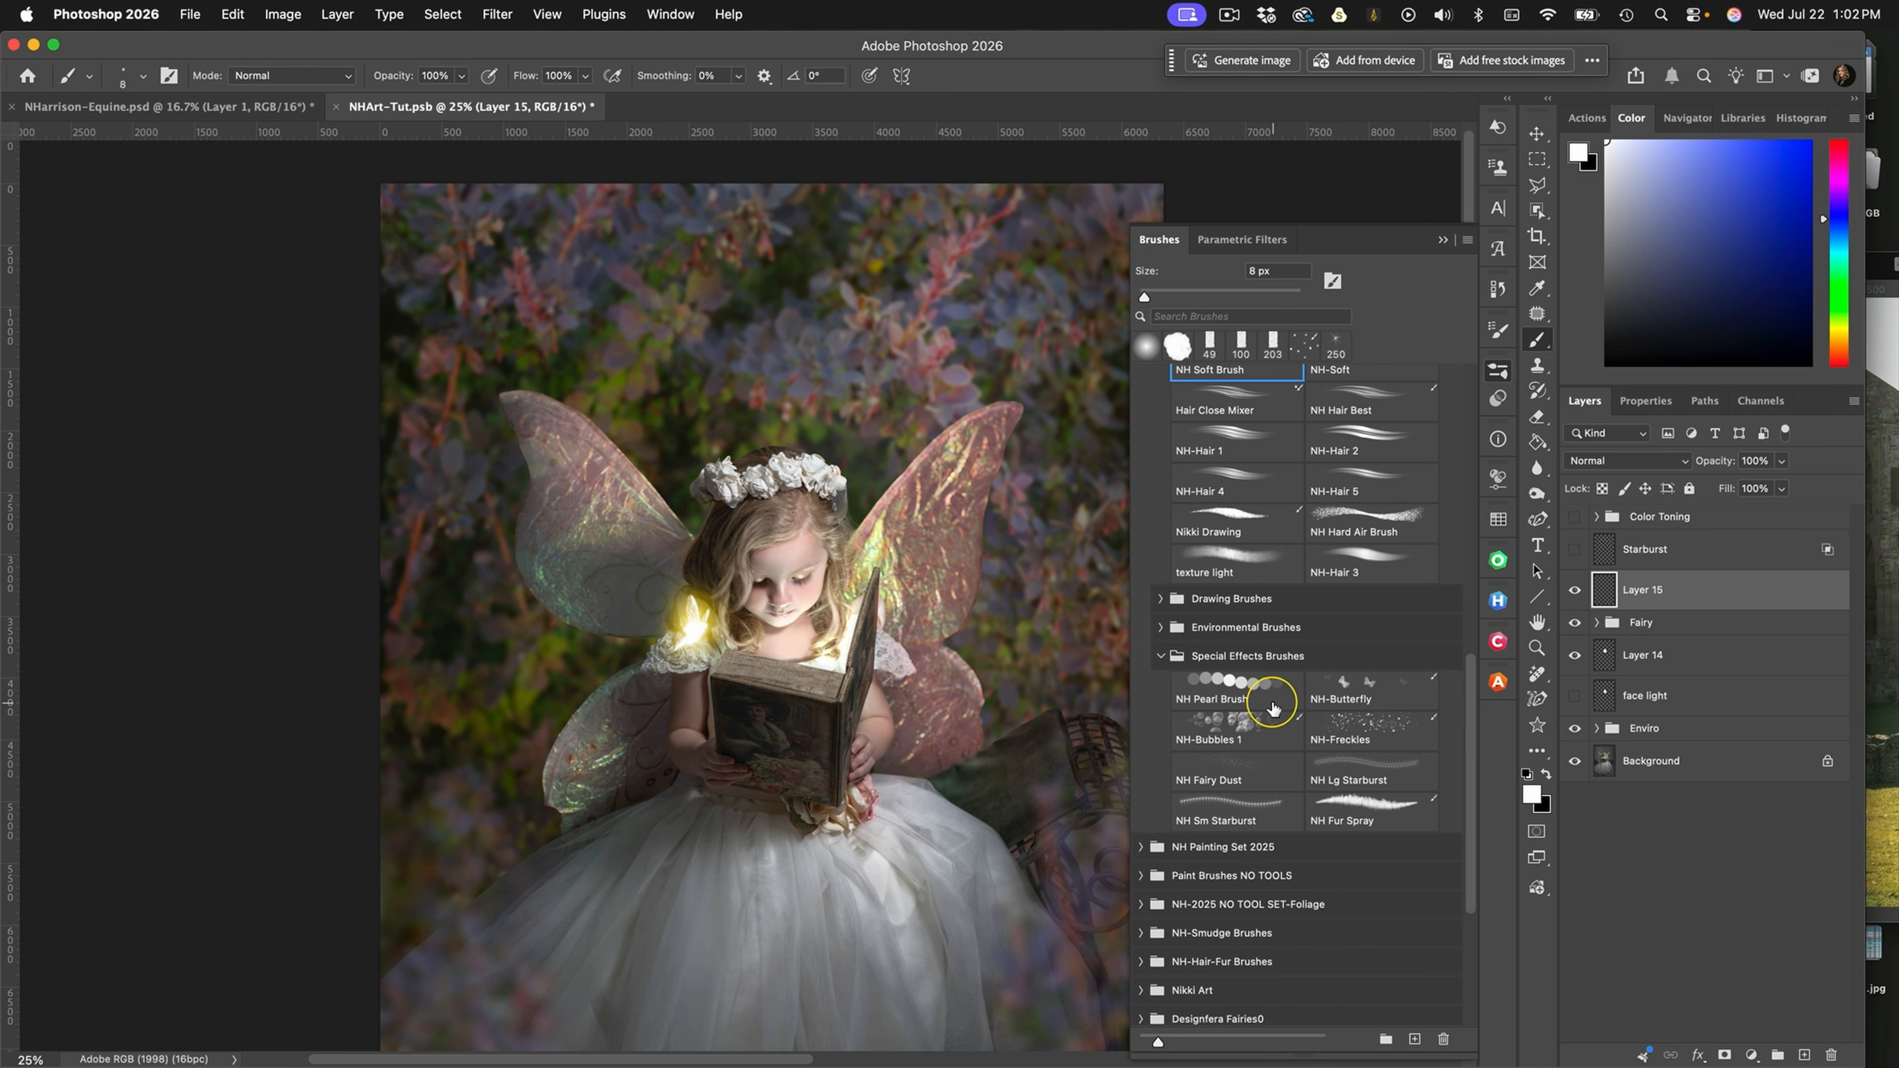
scroll(1256, 703, "down", 2)
left_click(1151, 876)
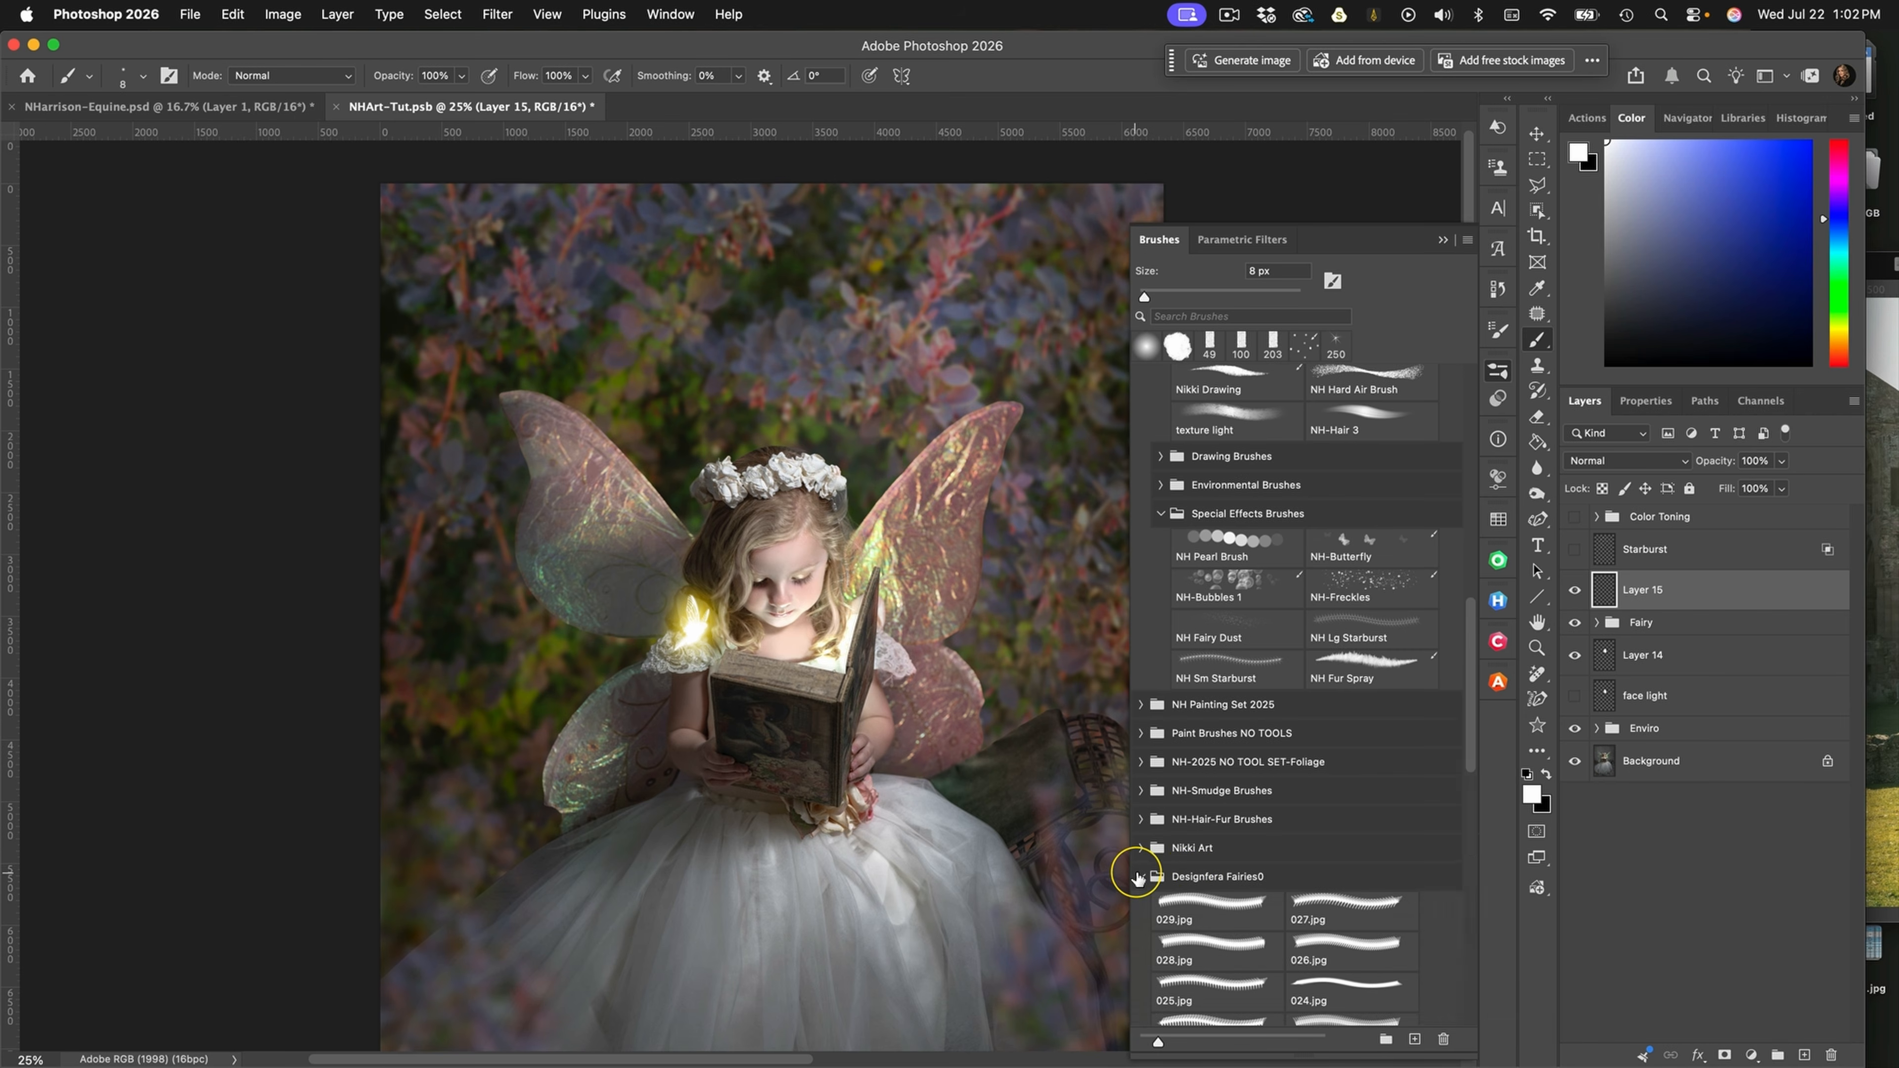
left_click(1223, 978)
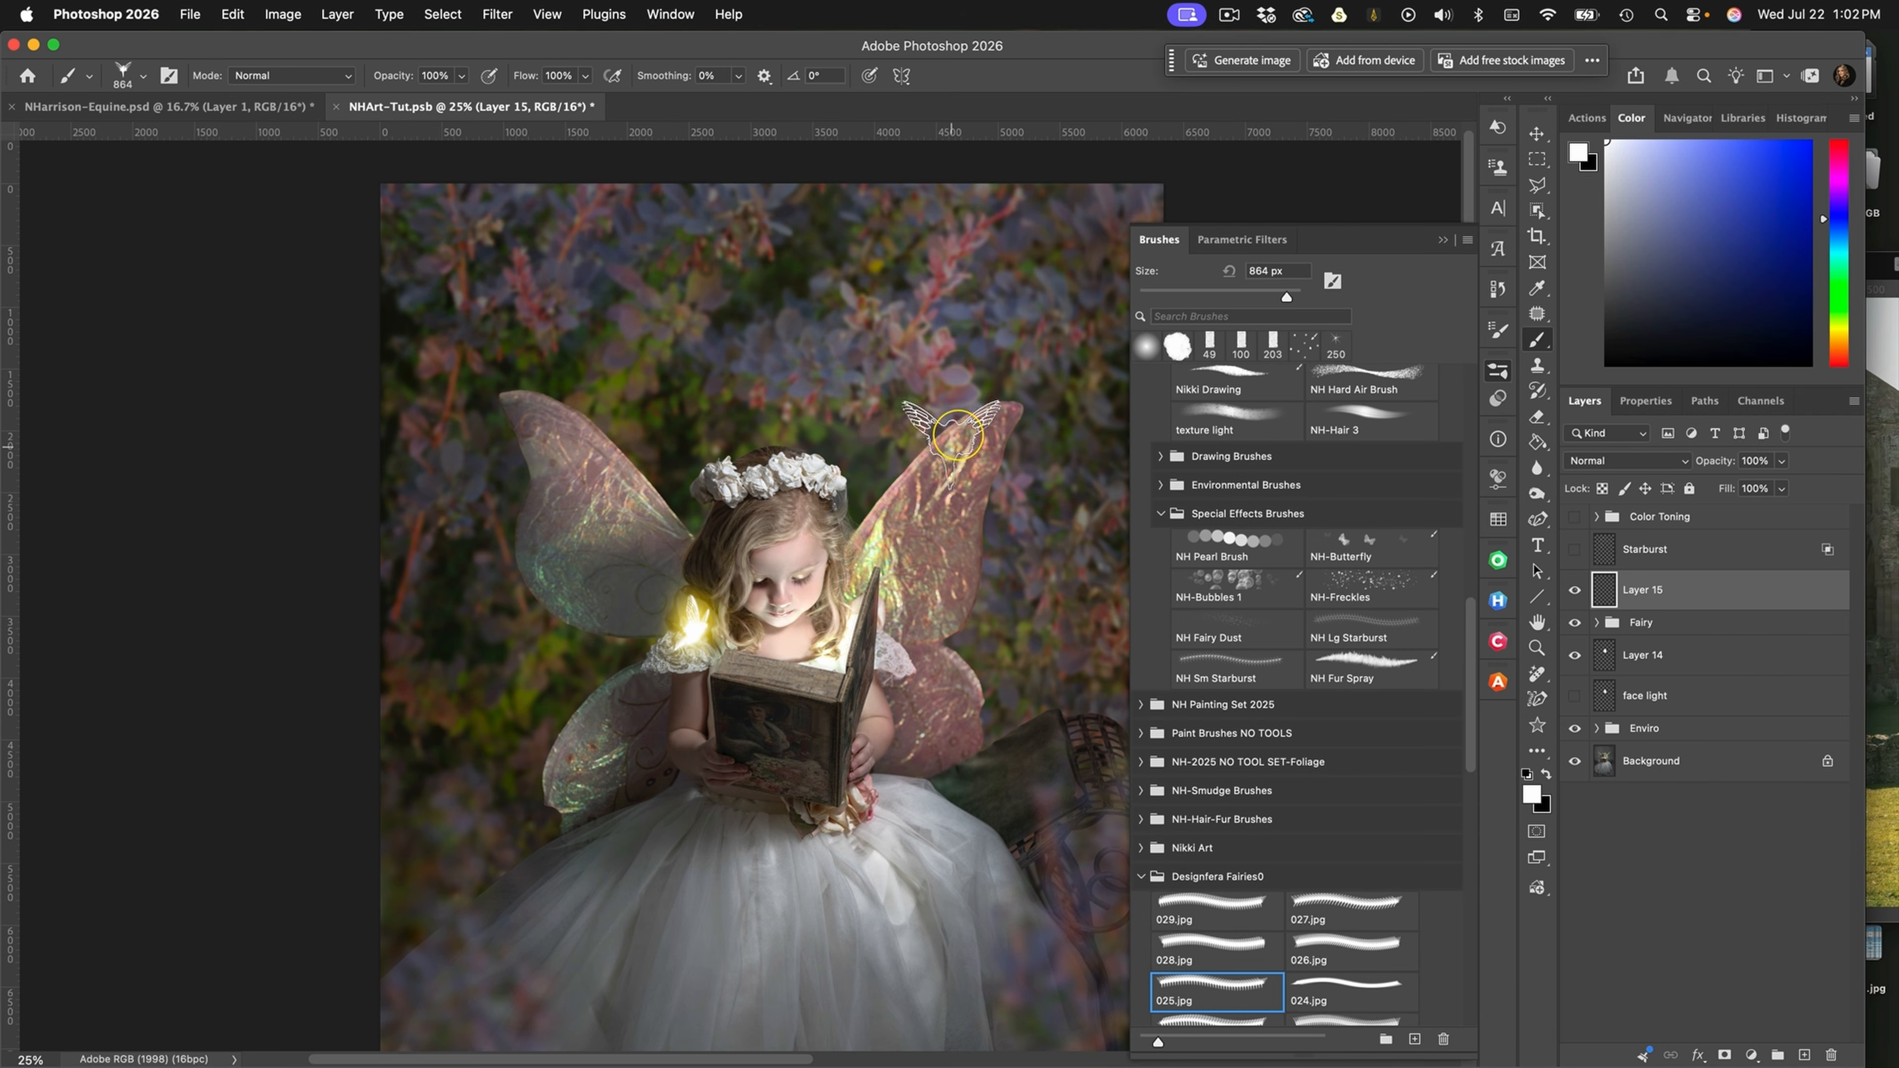
left_click(1205, 946)
left_click(1322, 948)
left_click(1327, 901)
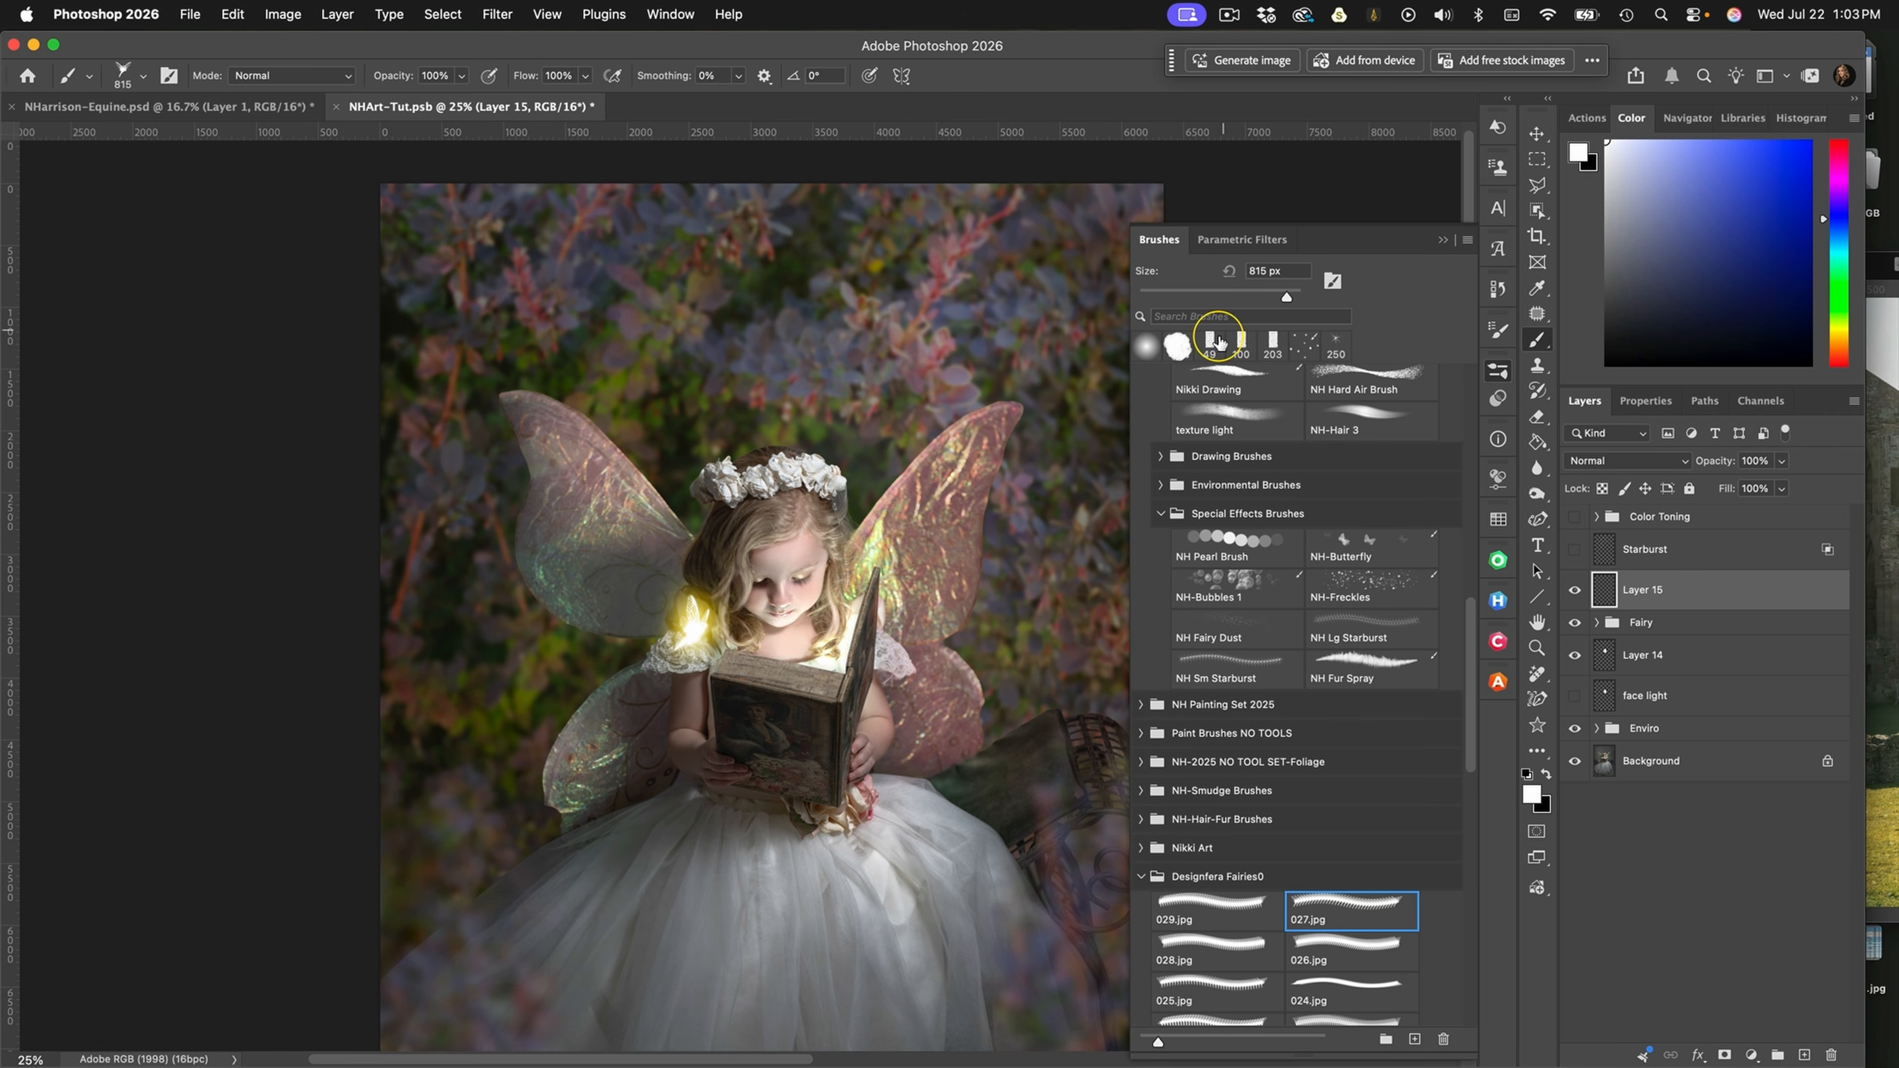
Hide the Fairy group and stamp one white 815 px fairy on Layer 15, in the background beside the right-hand wing
left_click(1442, 240)
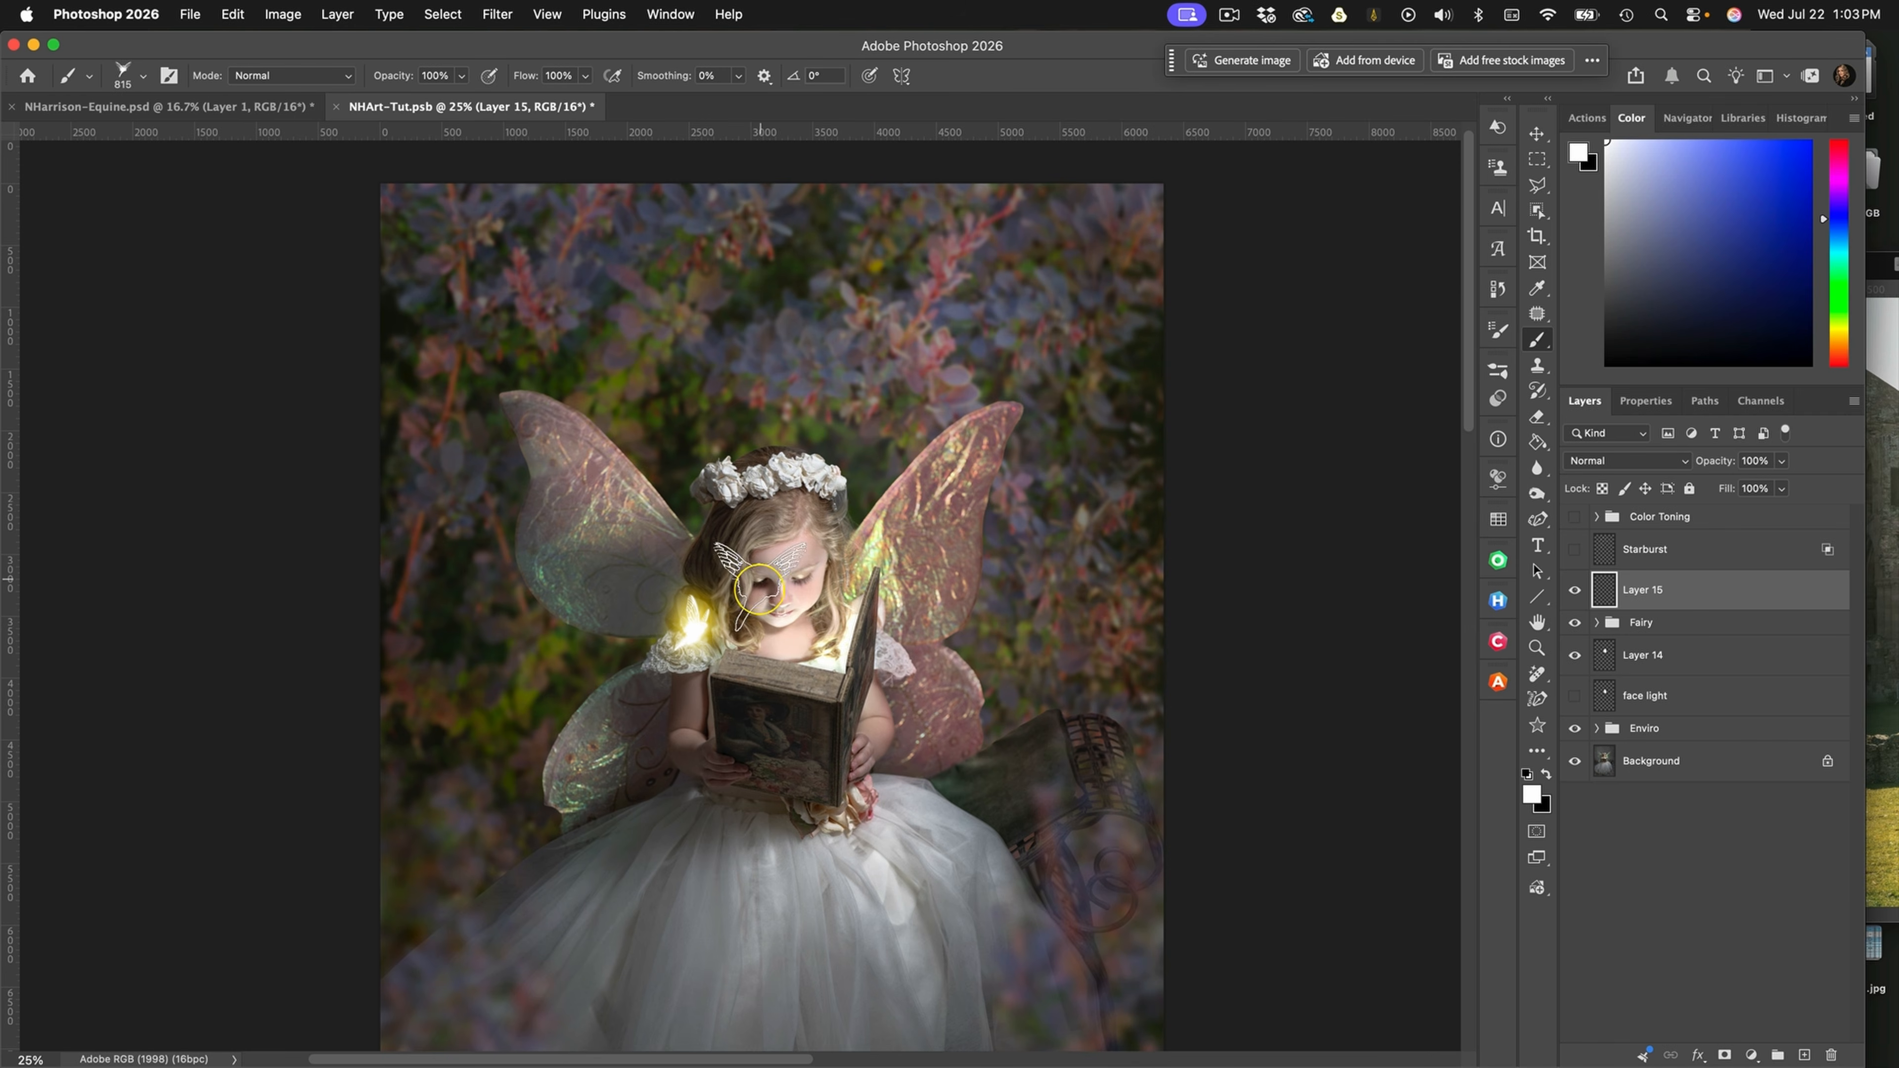
left_click(1574, 622)
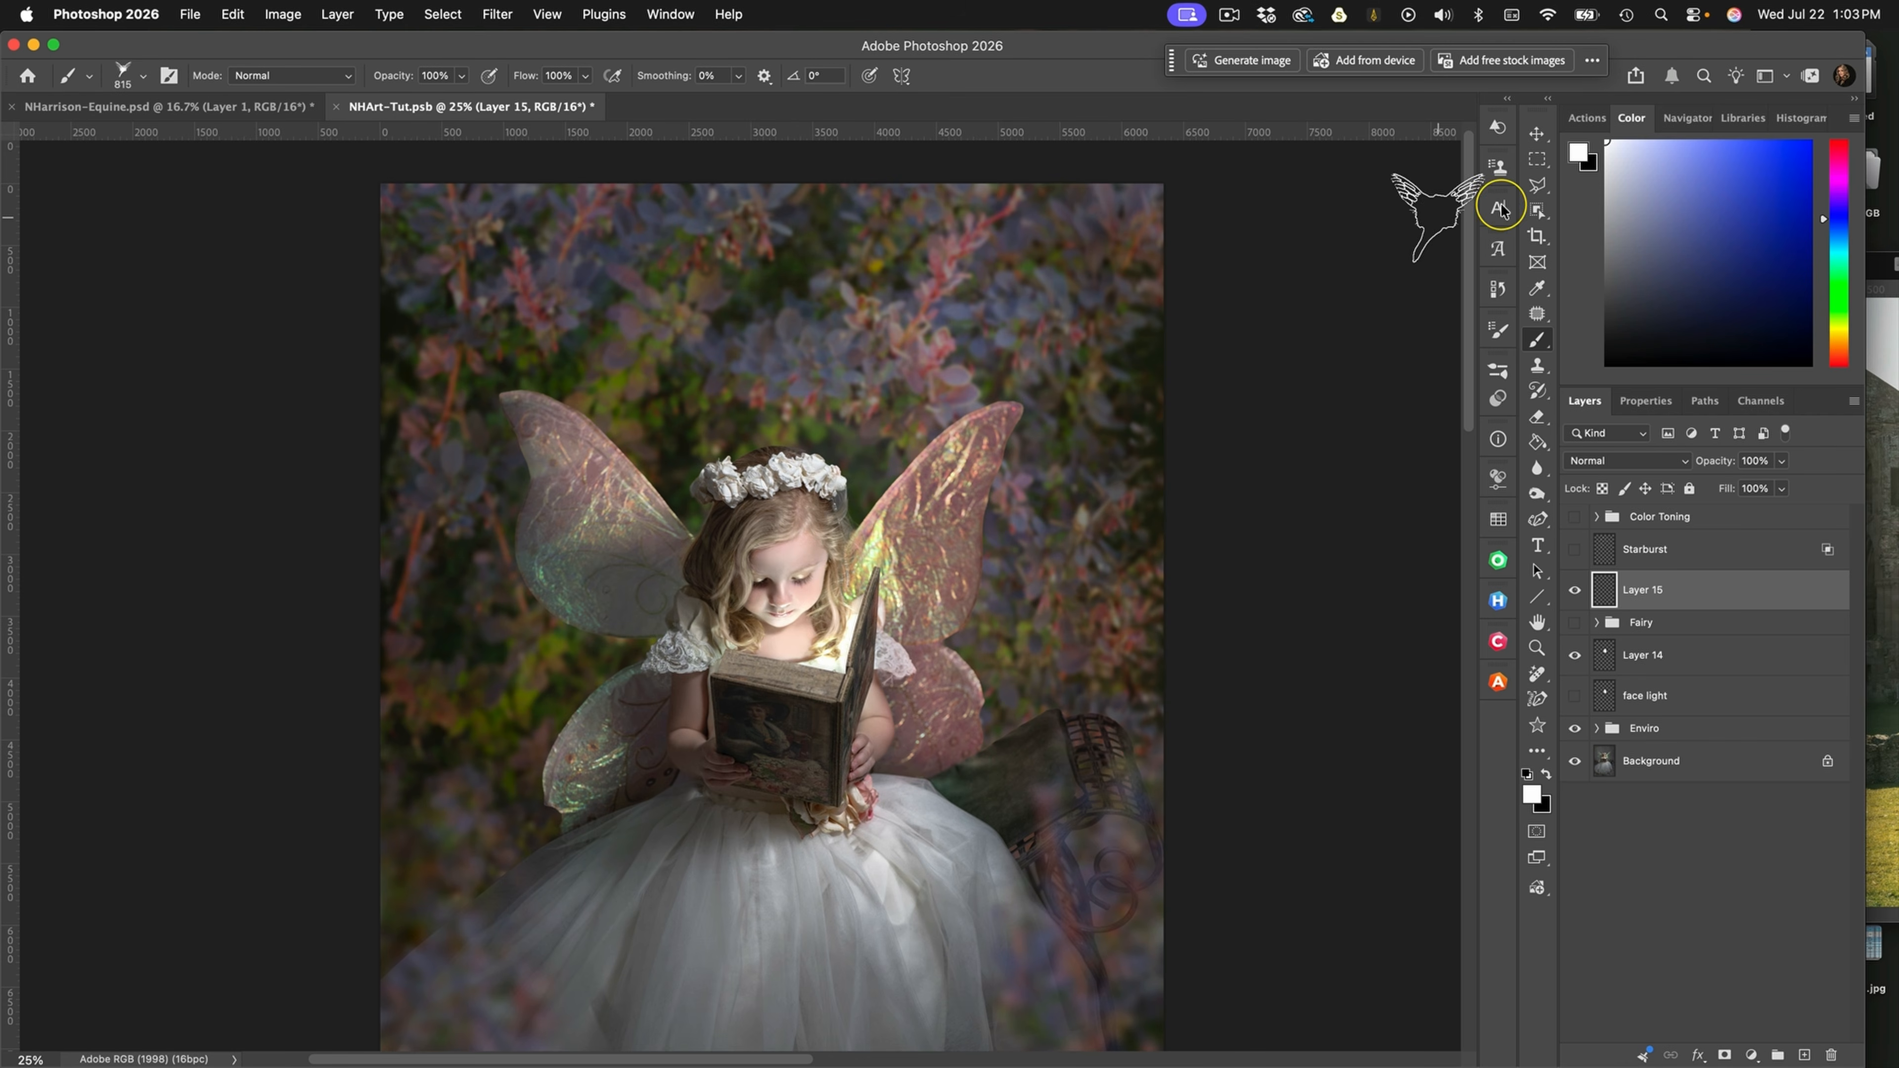
left_click(1050, 583)
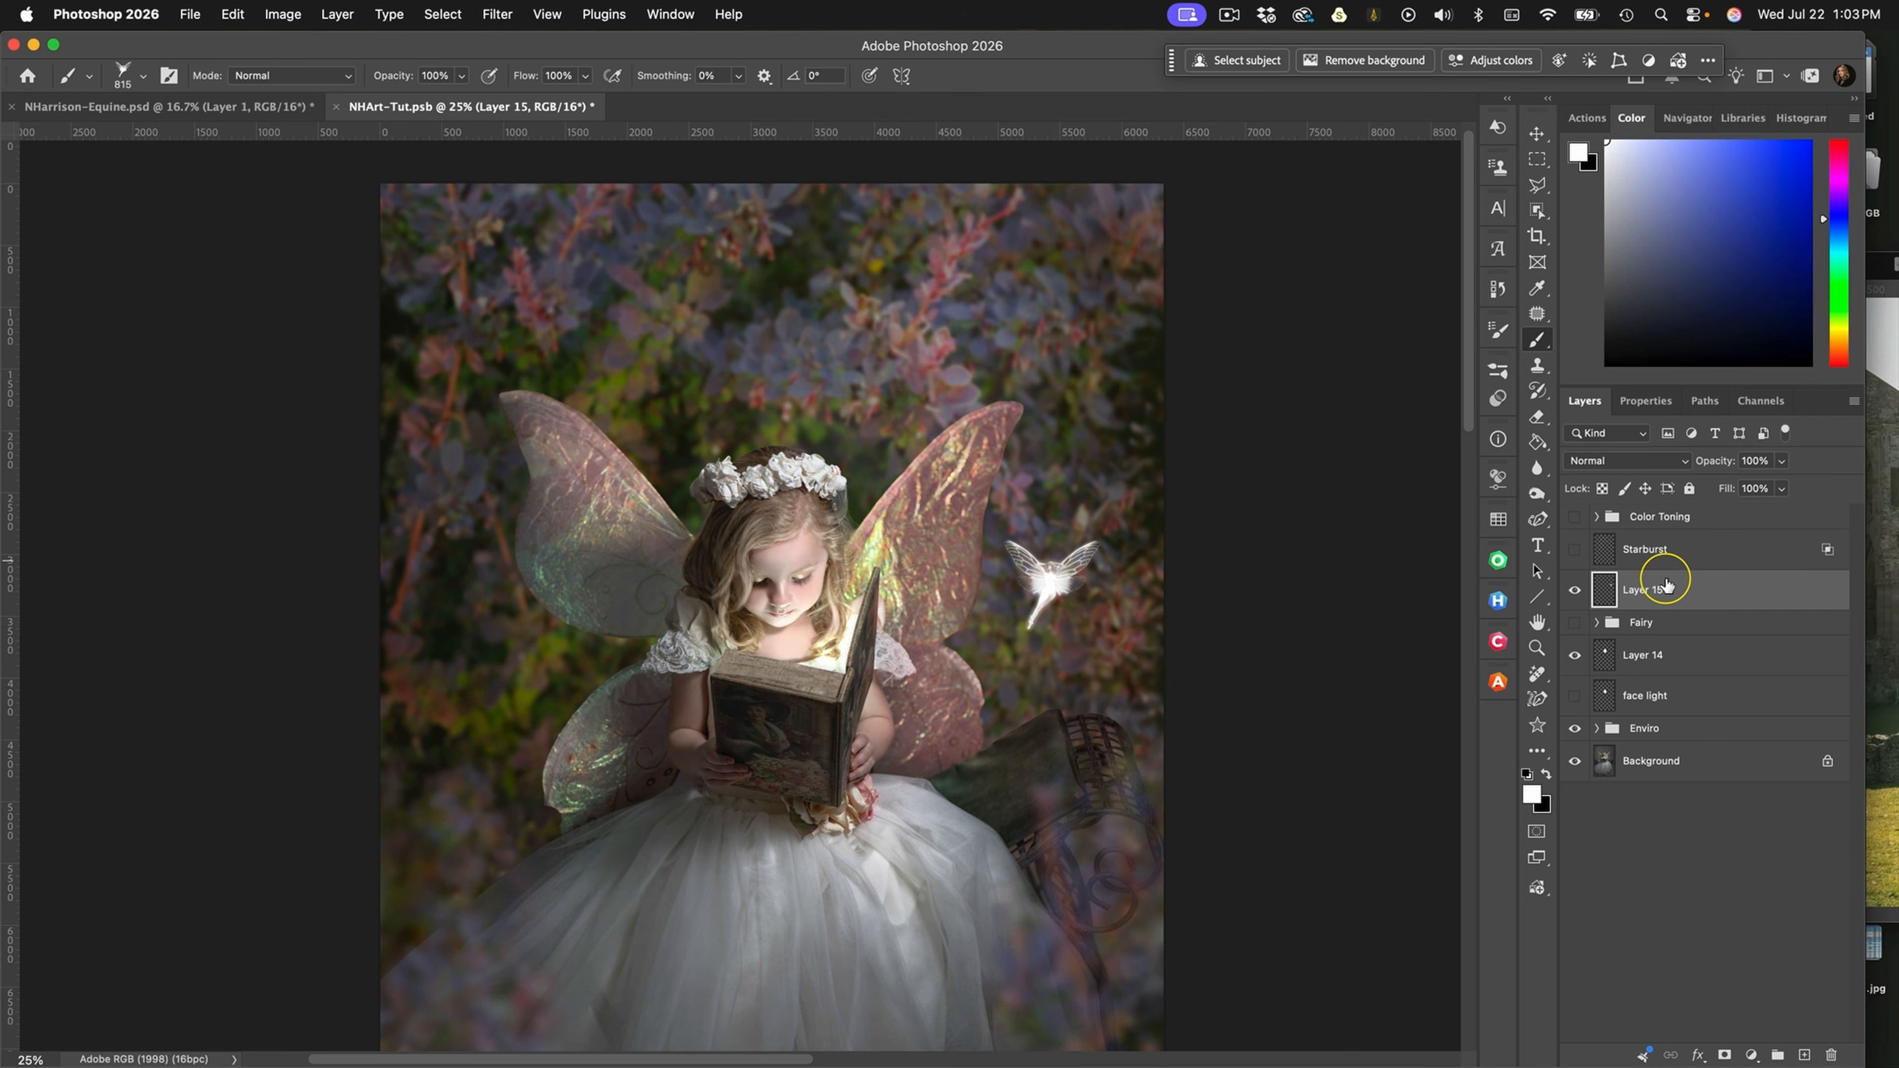
Add a yellow (efd85c) Drop Shadow glow to Layer 15: Linear Dodge (Add), opacity 100%, distance 0 px, spread 1%, size 250 px
double_click(1760, 587)
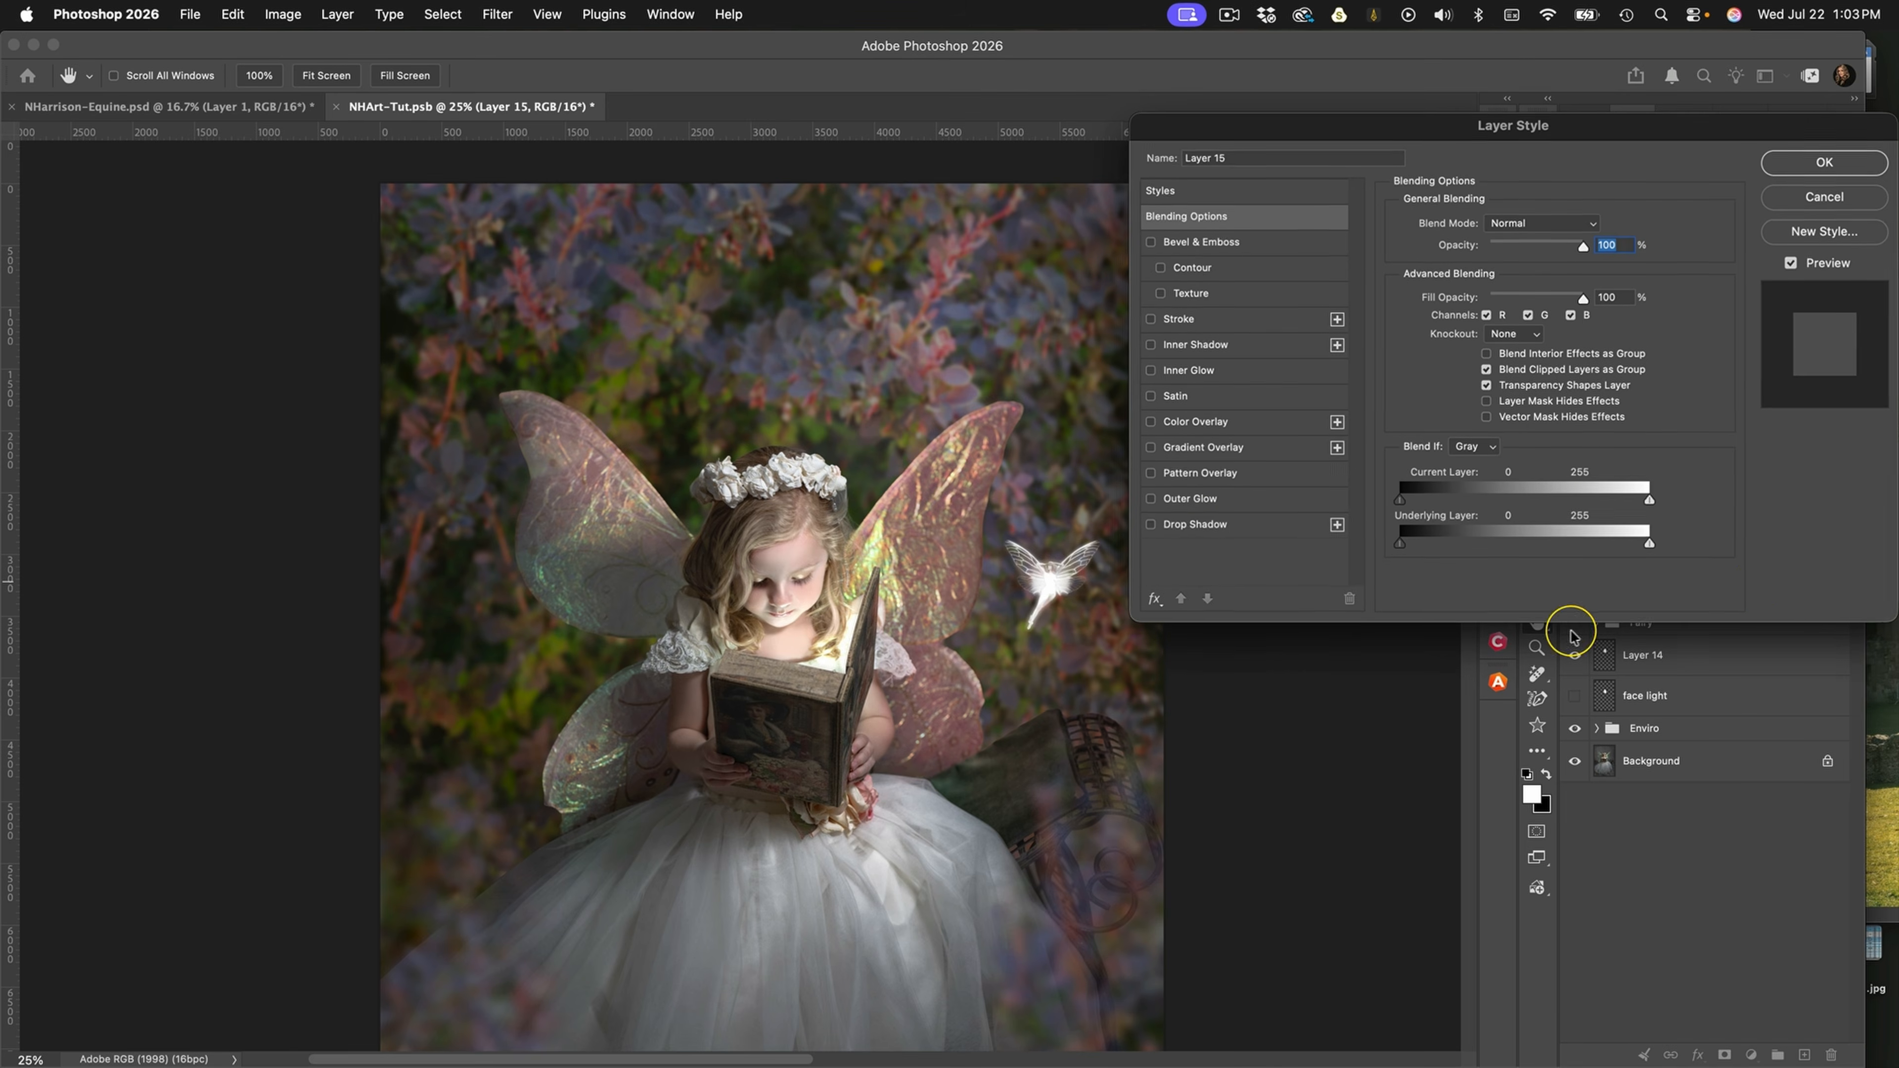
left_click(1199, 527)
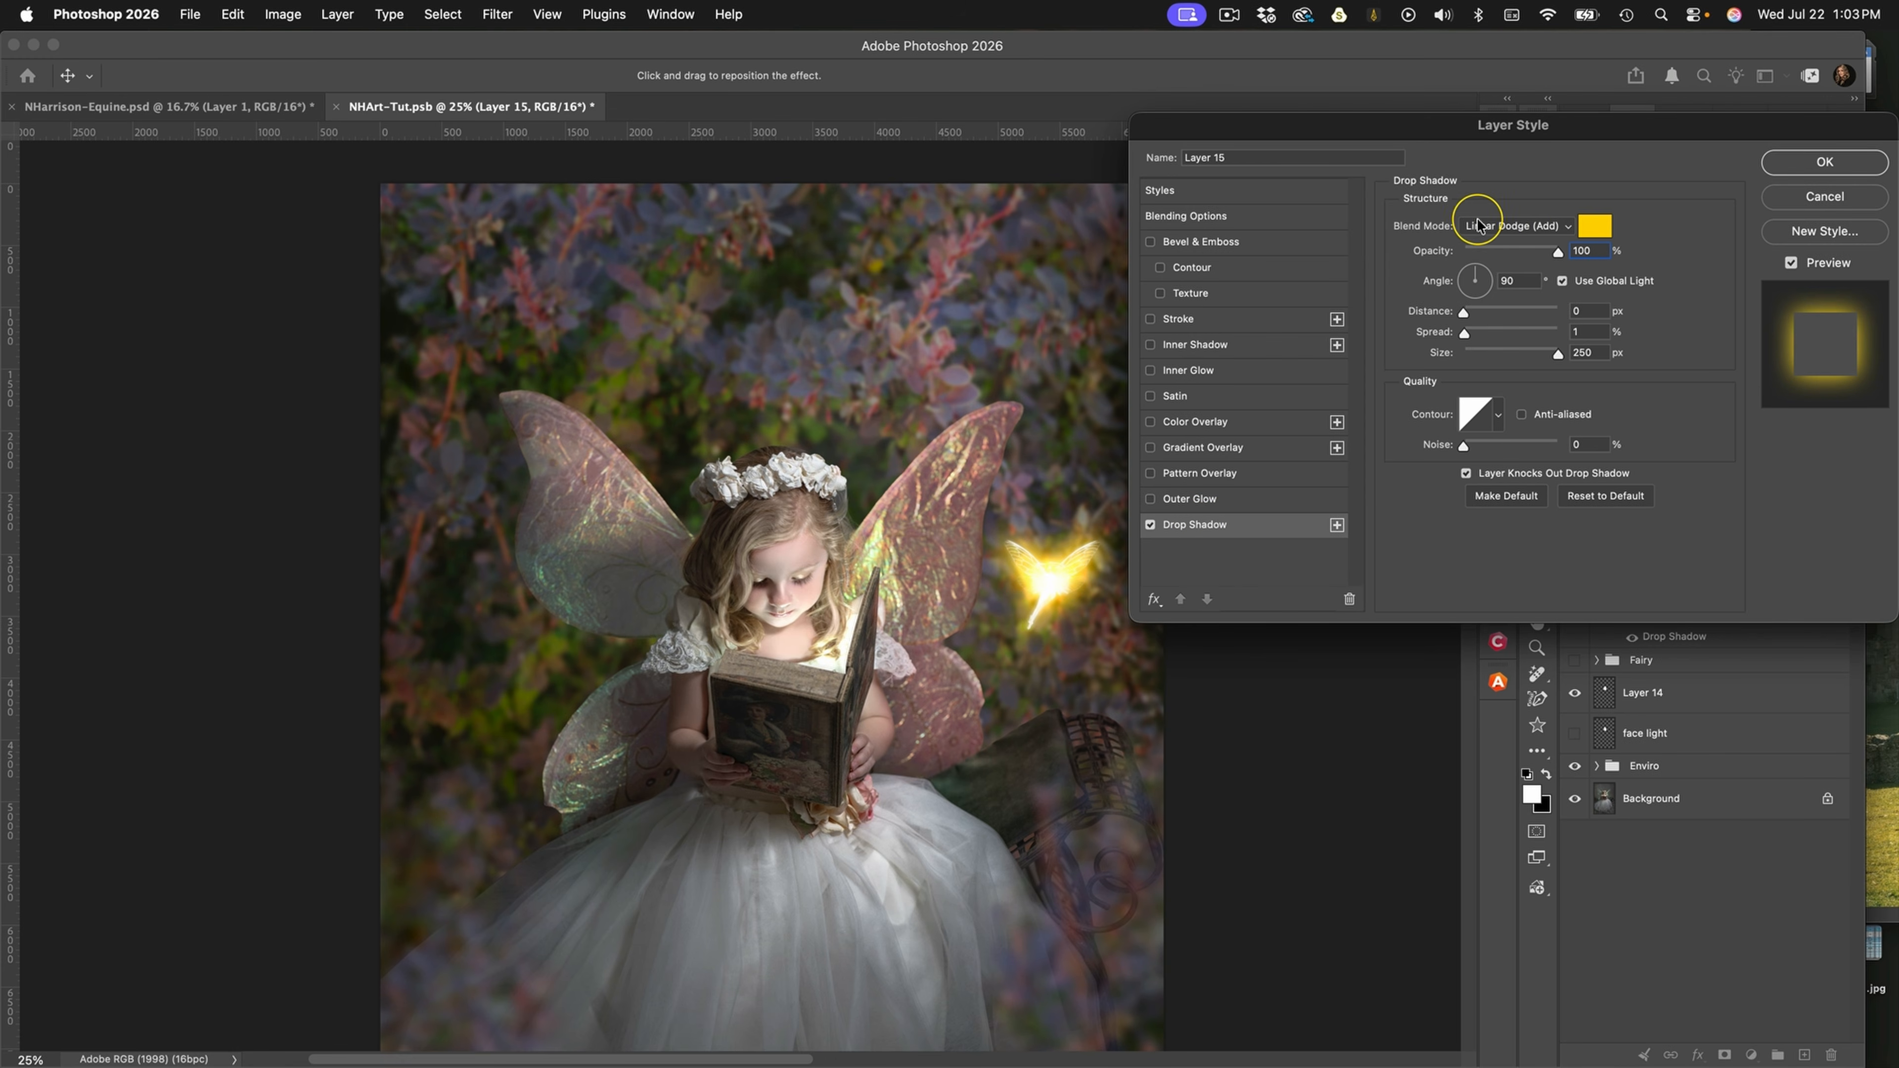
left_click(1595, 229)
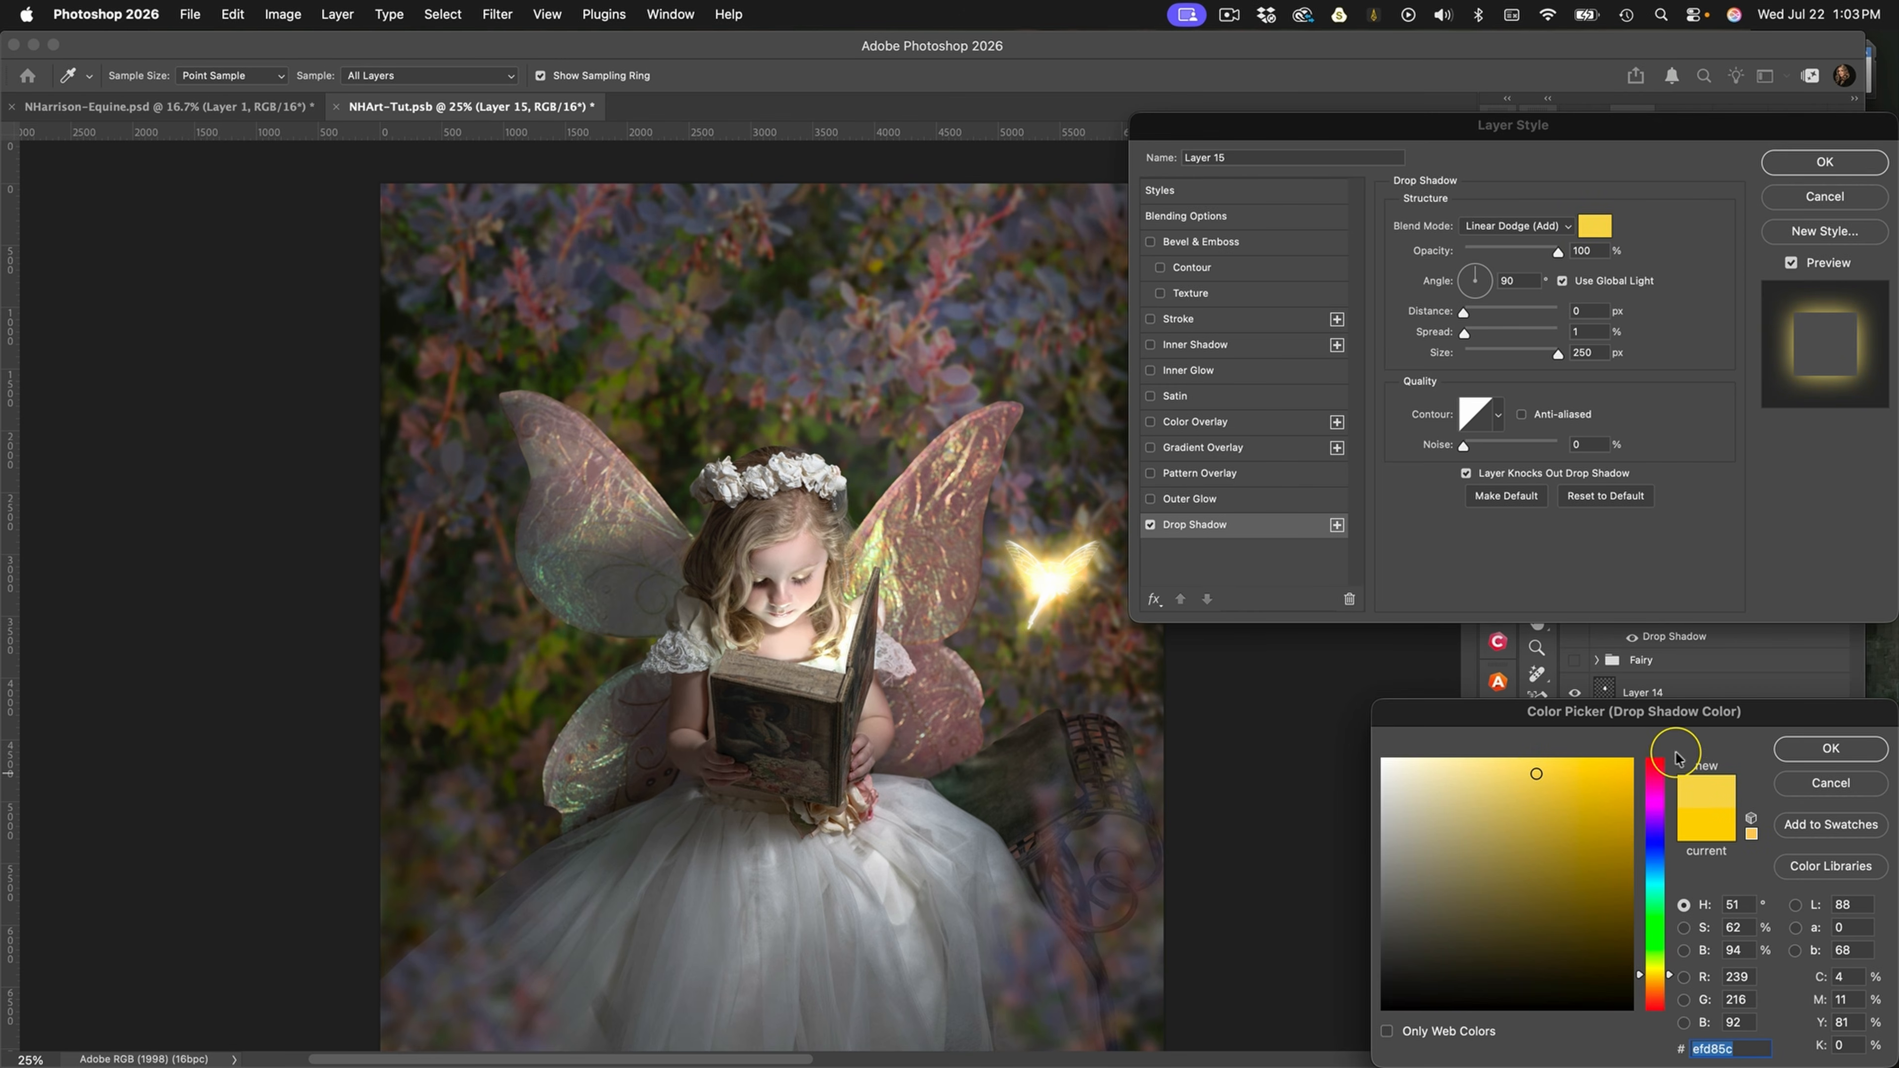
left_click(1830, 749)
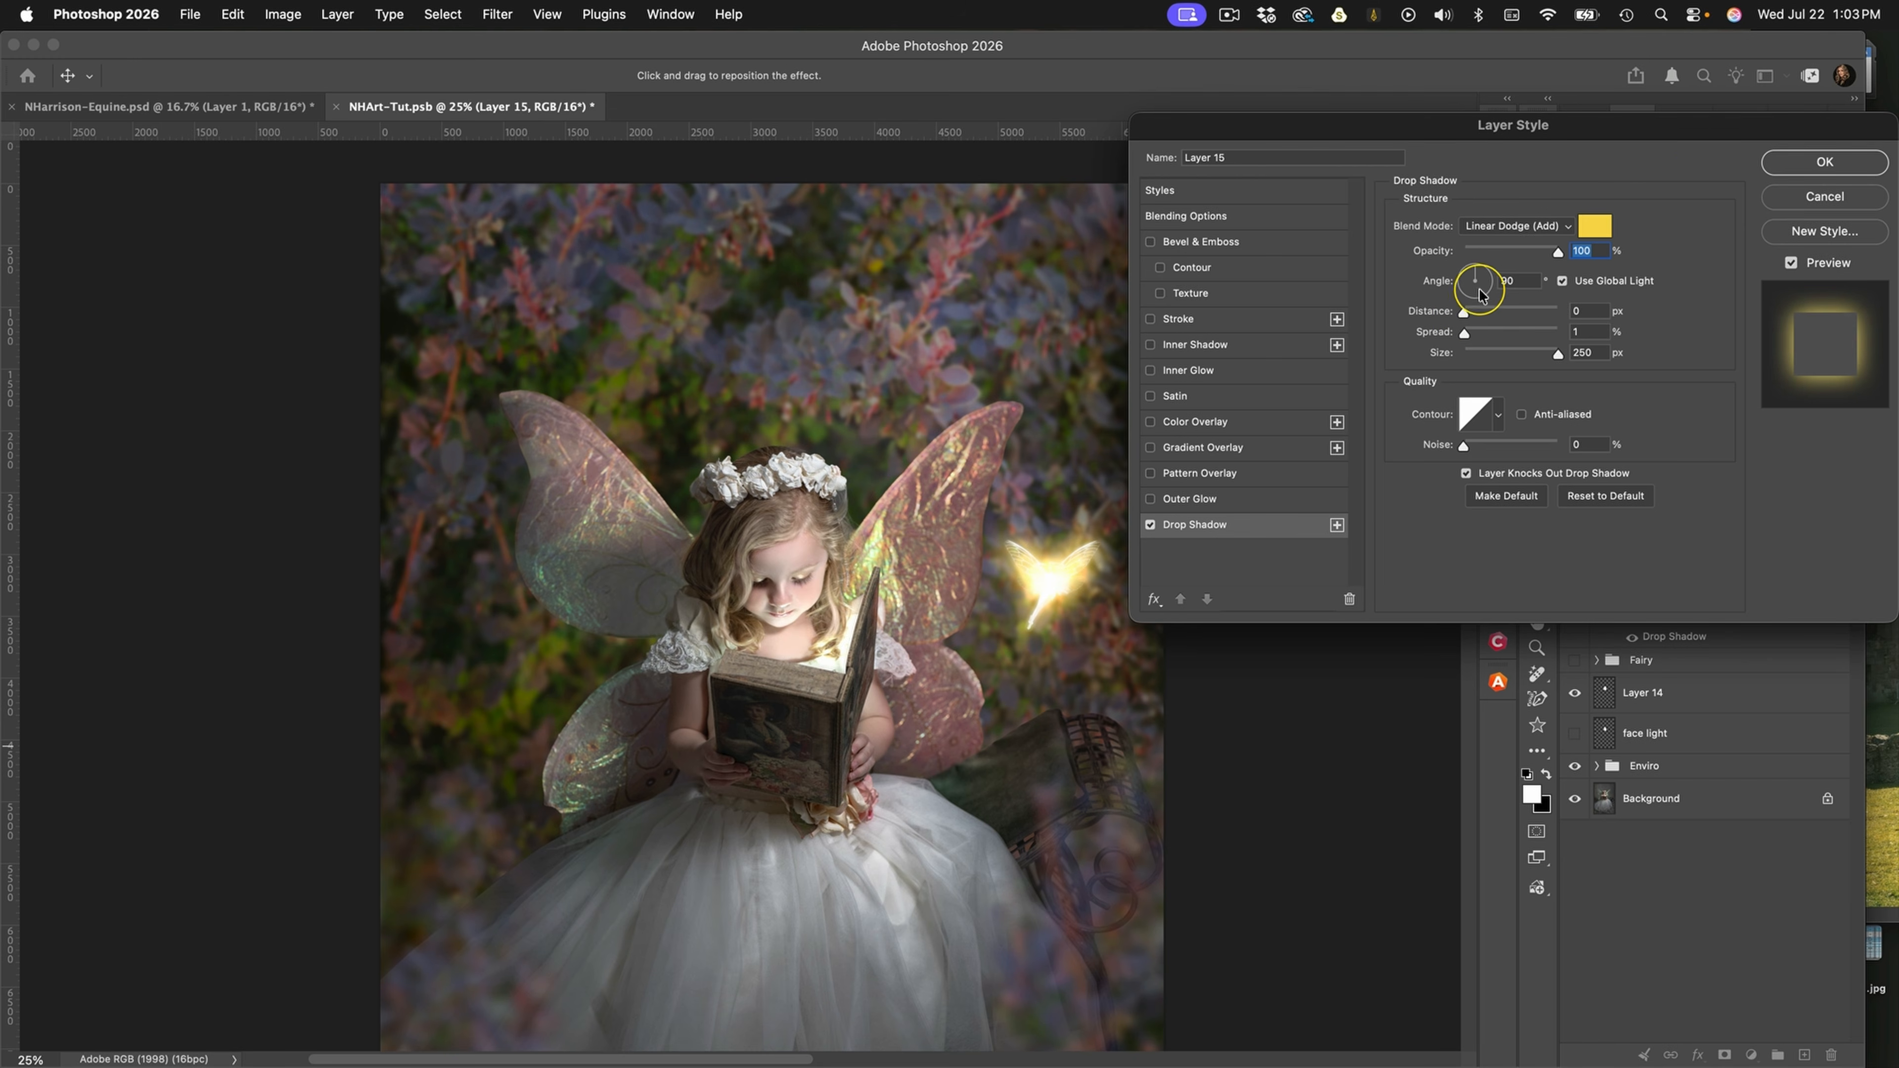
left_click(1792, 166)
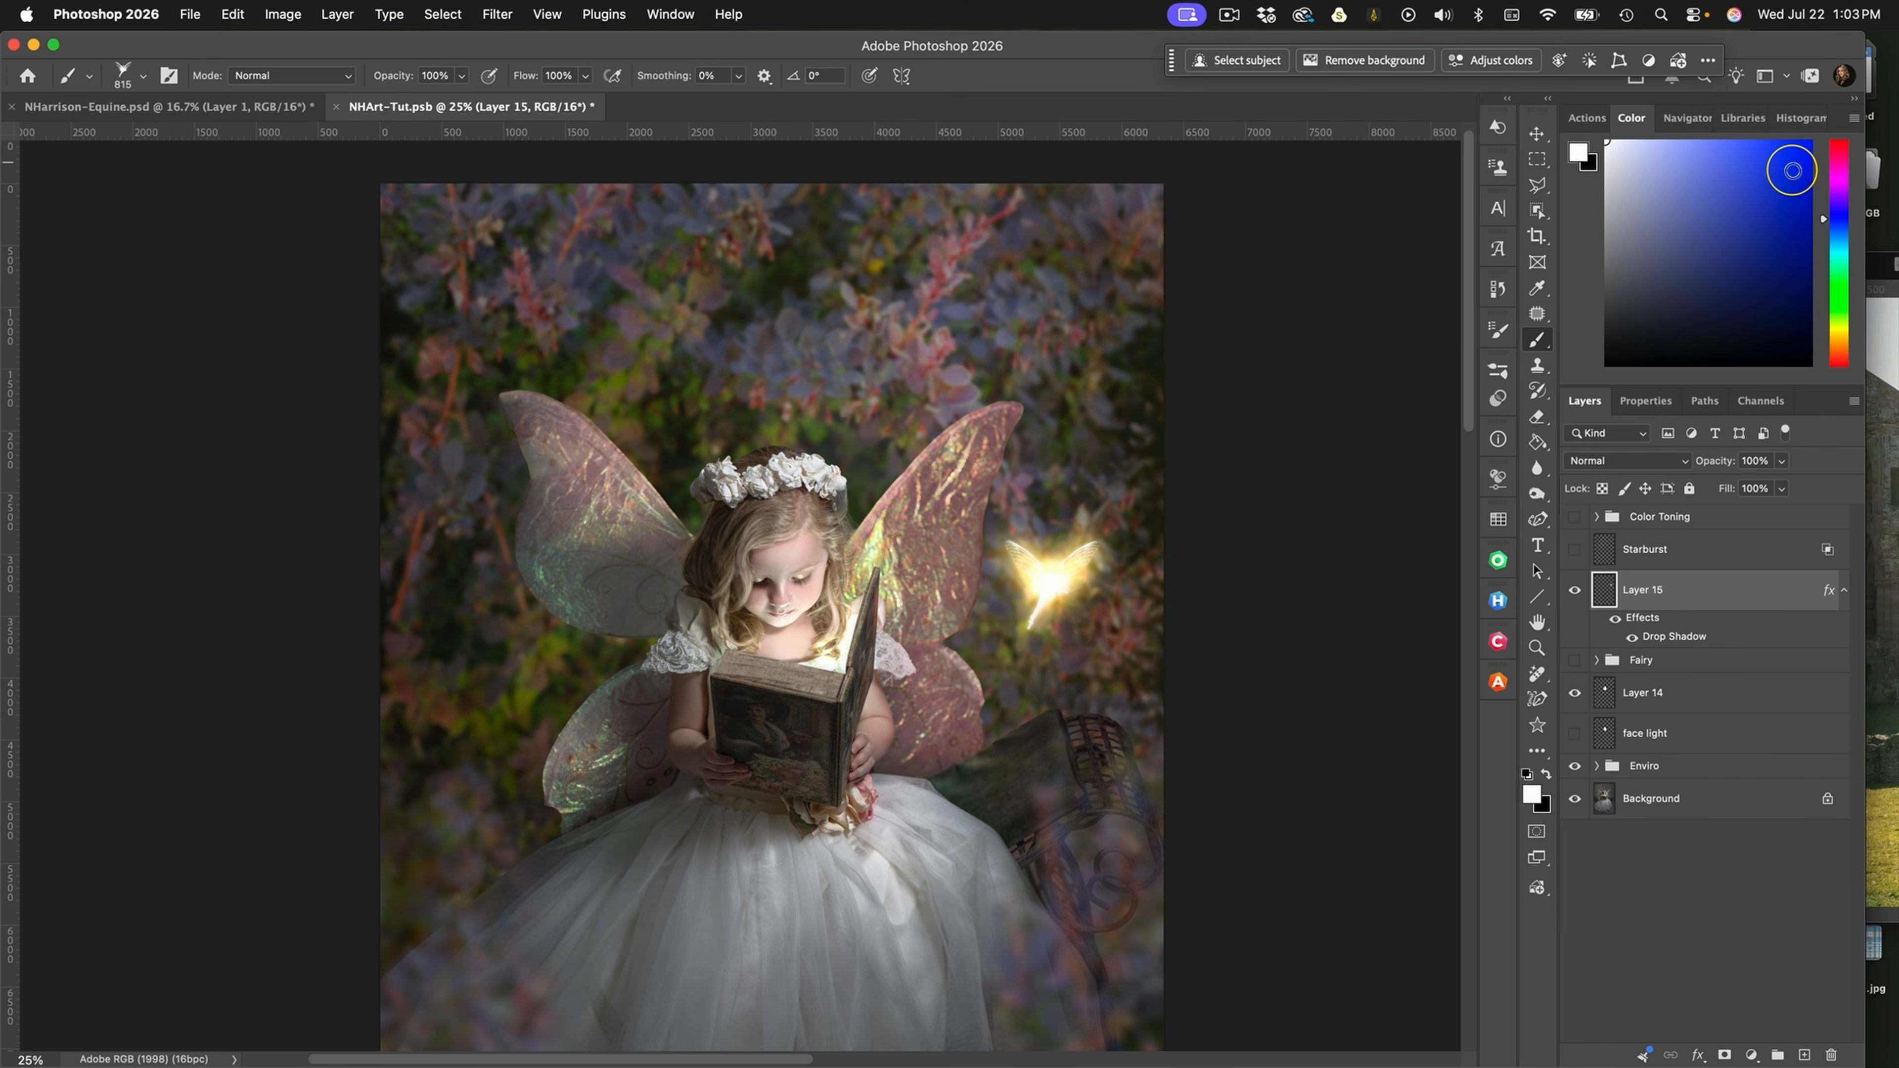
Move the glowing fairy on Layer 15 onto the girl's shoulder beside her hair, opposite the open book cover, and scale it down
left_click(1536, 133)
left_click_drag(967, 562, 703, 584)
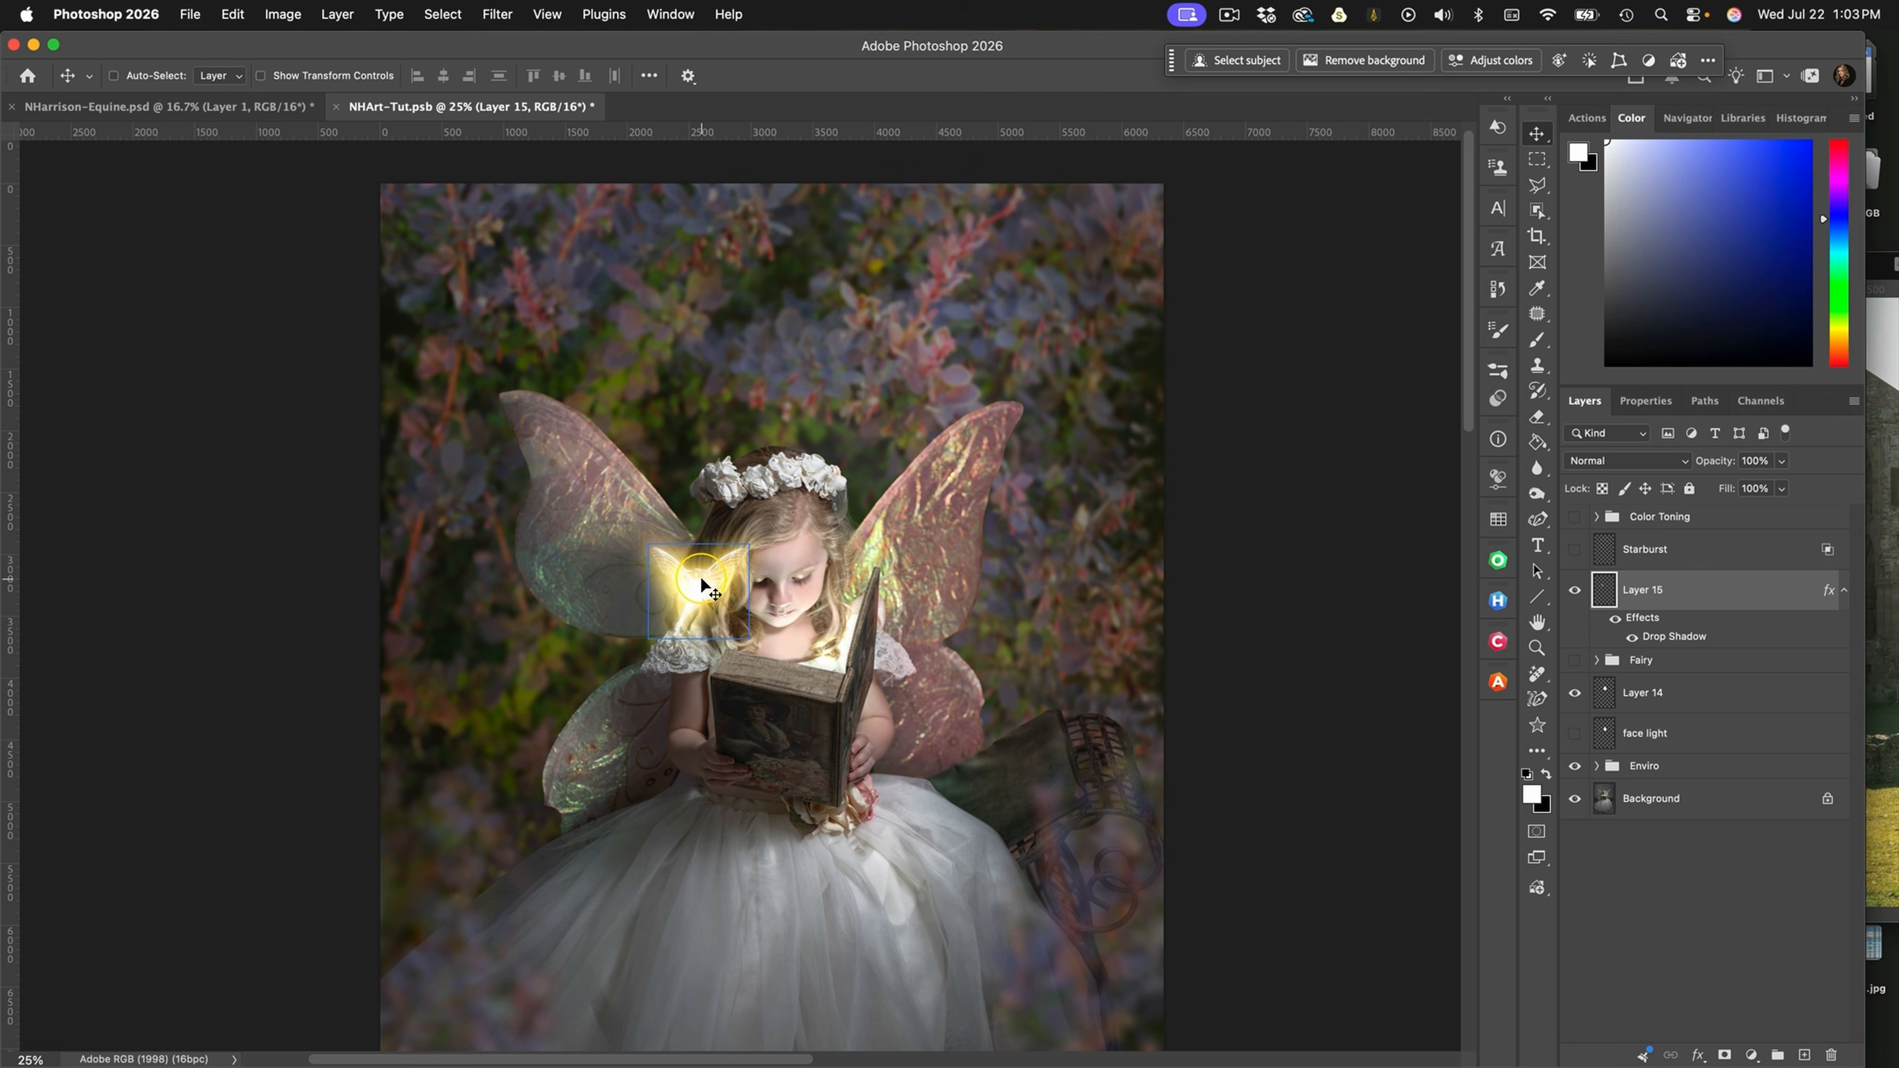
key("super+t")
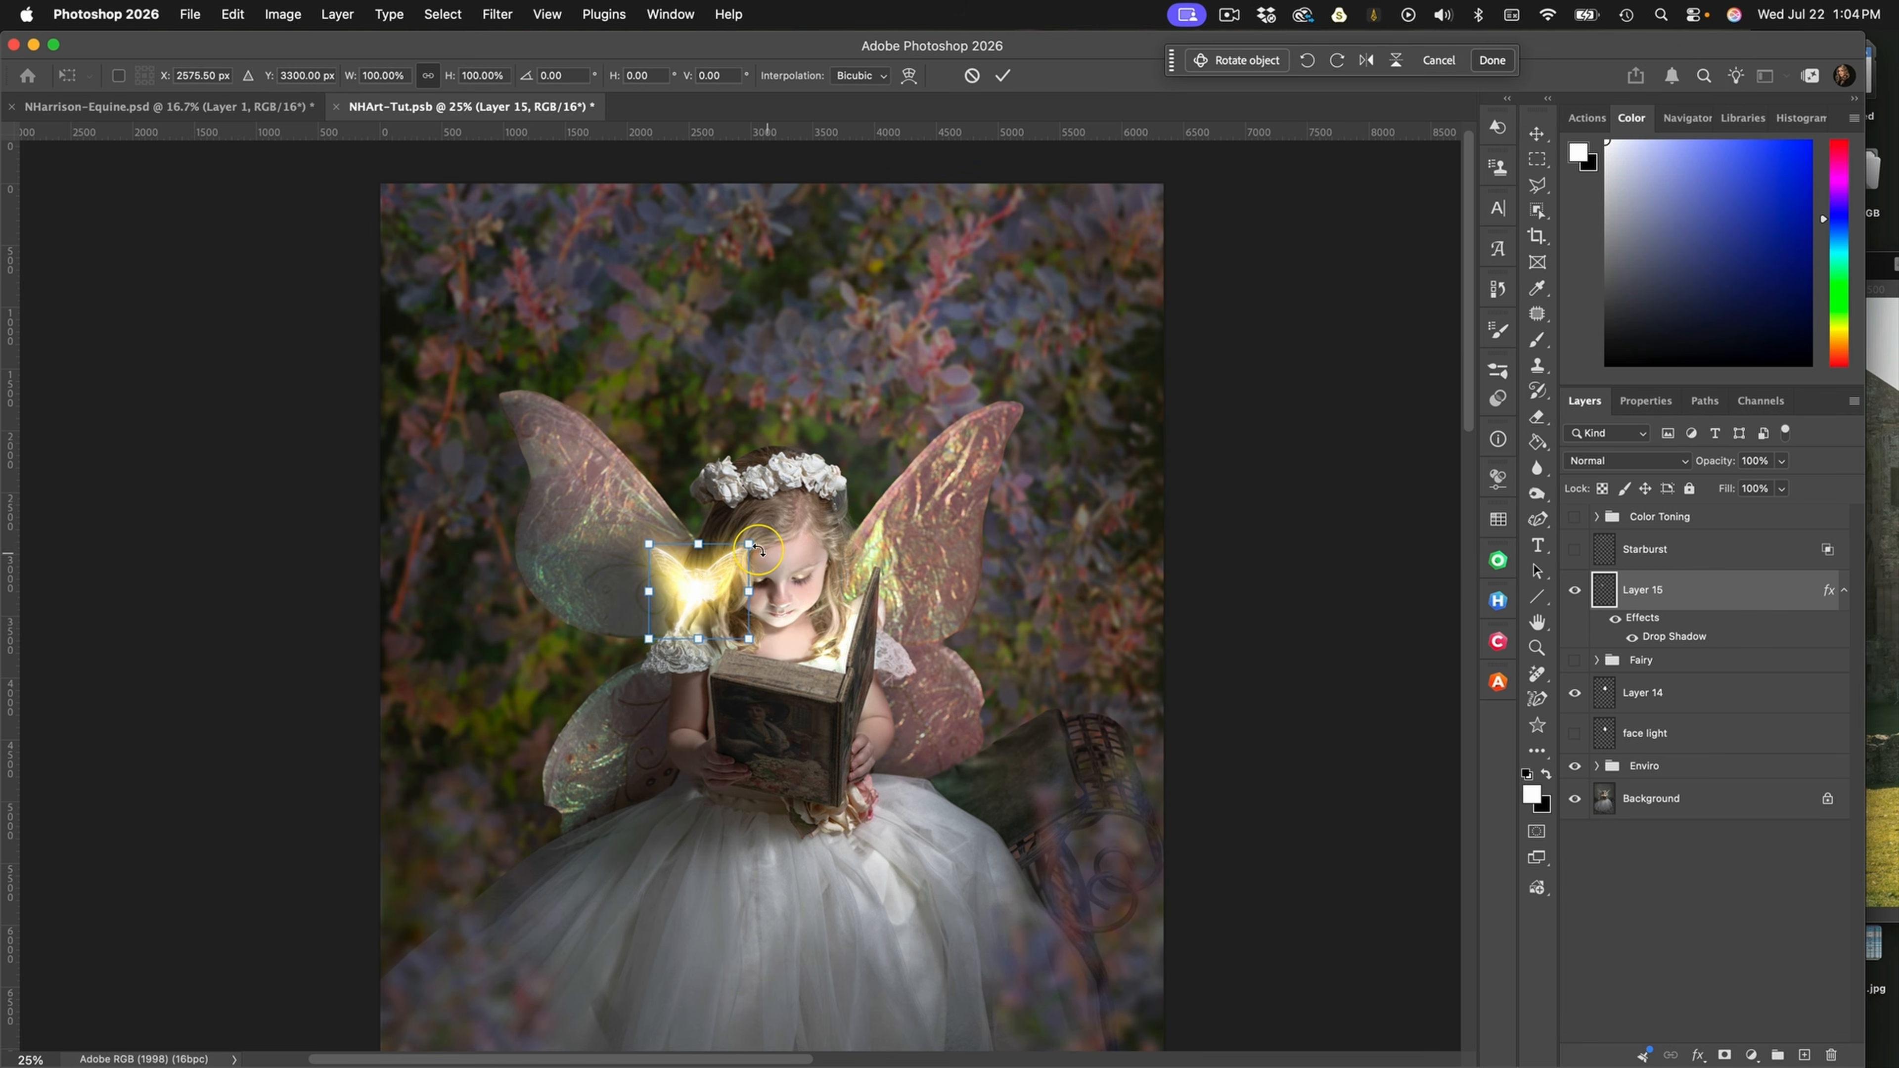
left_click_drag(750, 544, 714, 607)
key("Return")
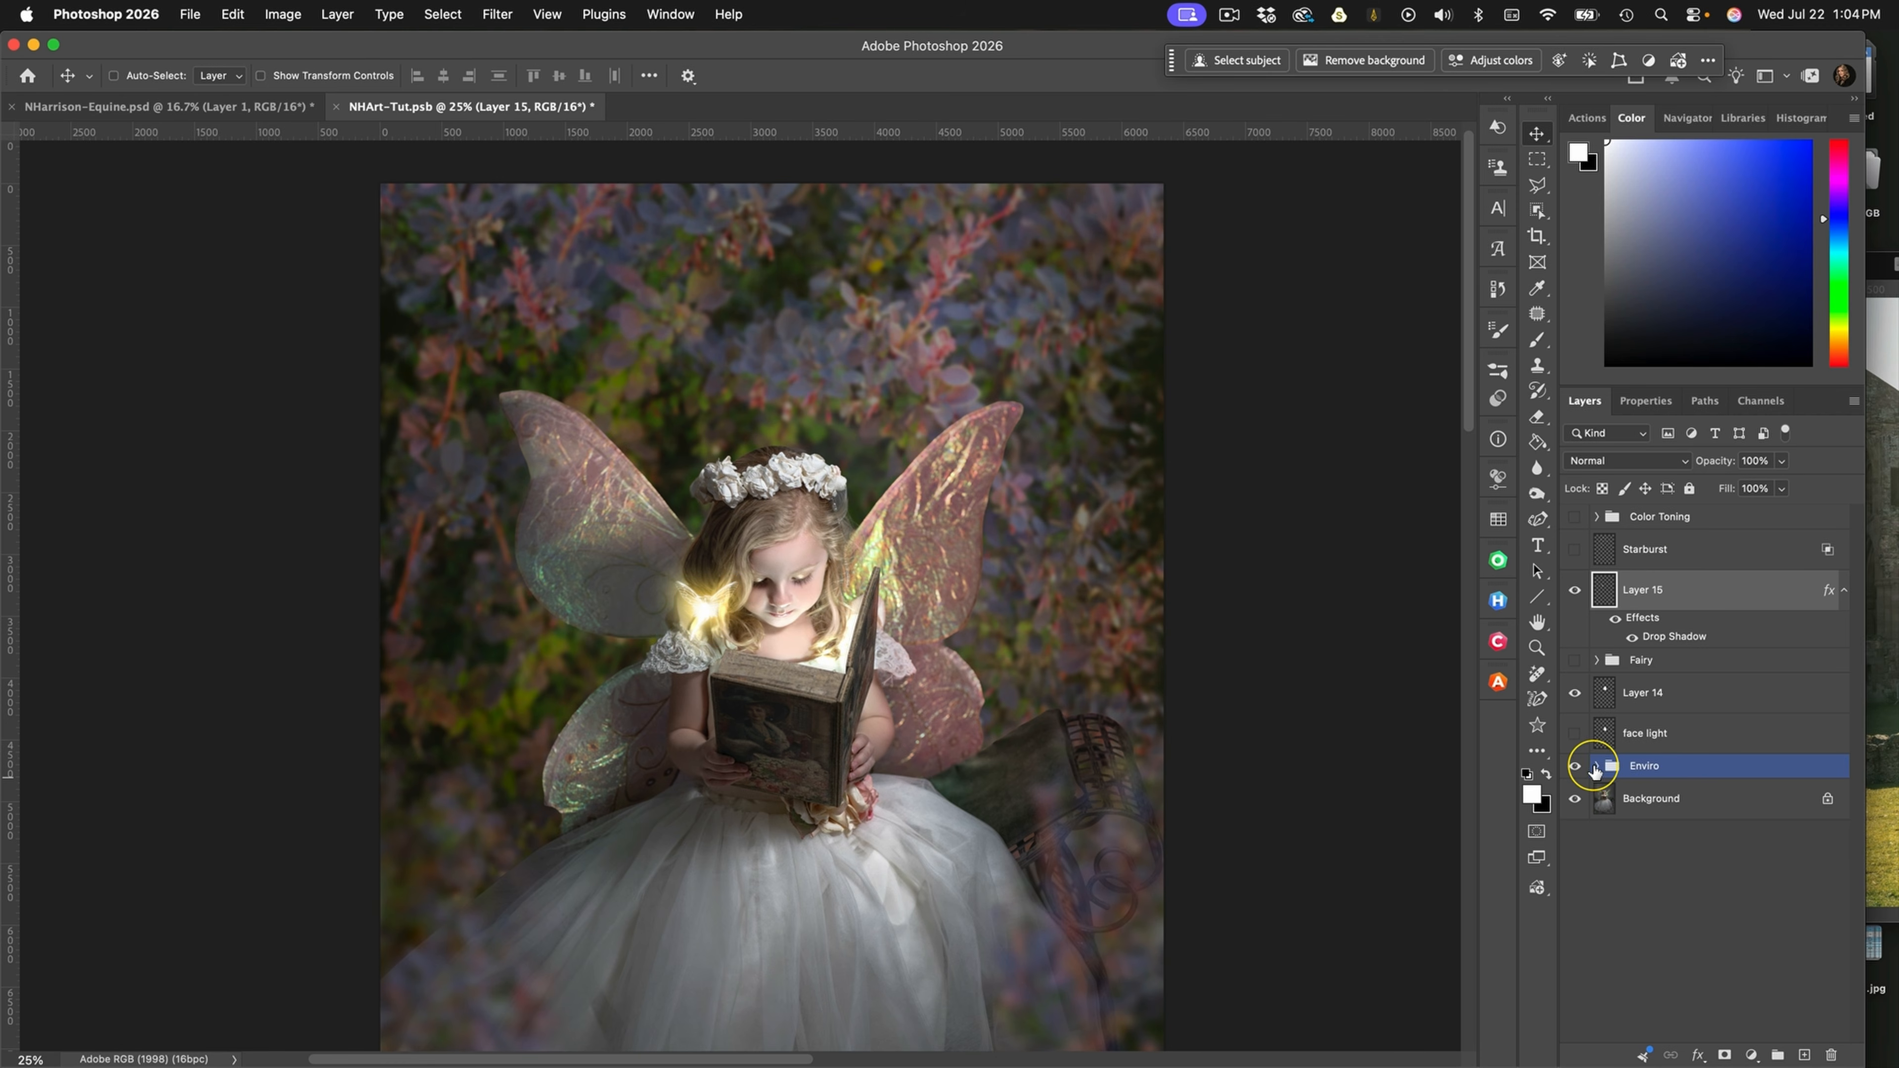
Add a new empty layer inside the Enviro group, directly below Layer 1 and above the Light Rays group
left_click(1595, 766)
scroll(1600, 842, "down", 5)
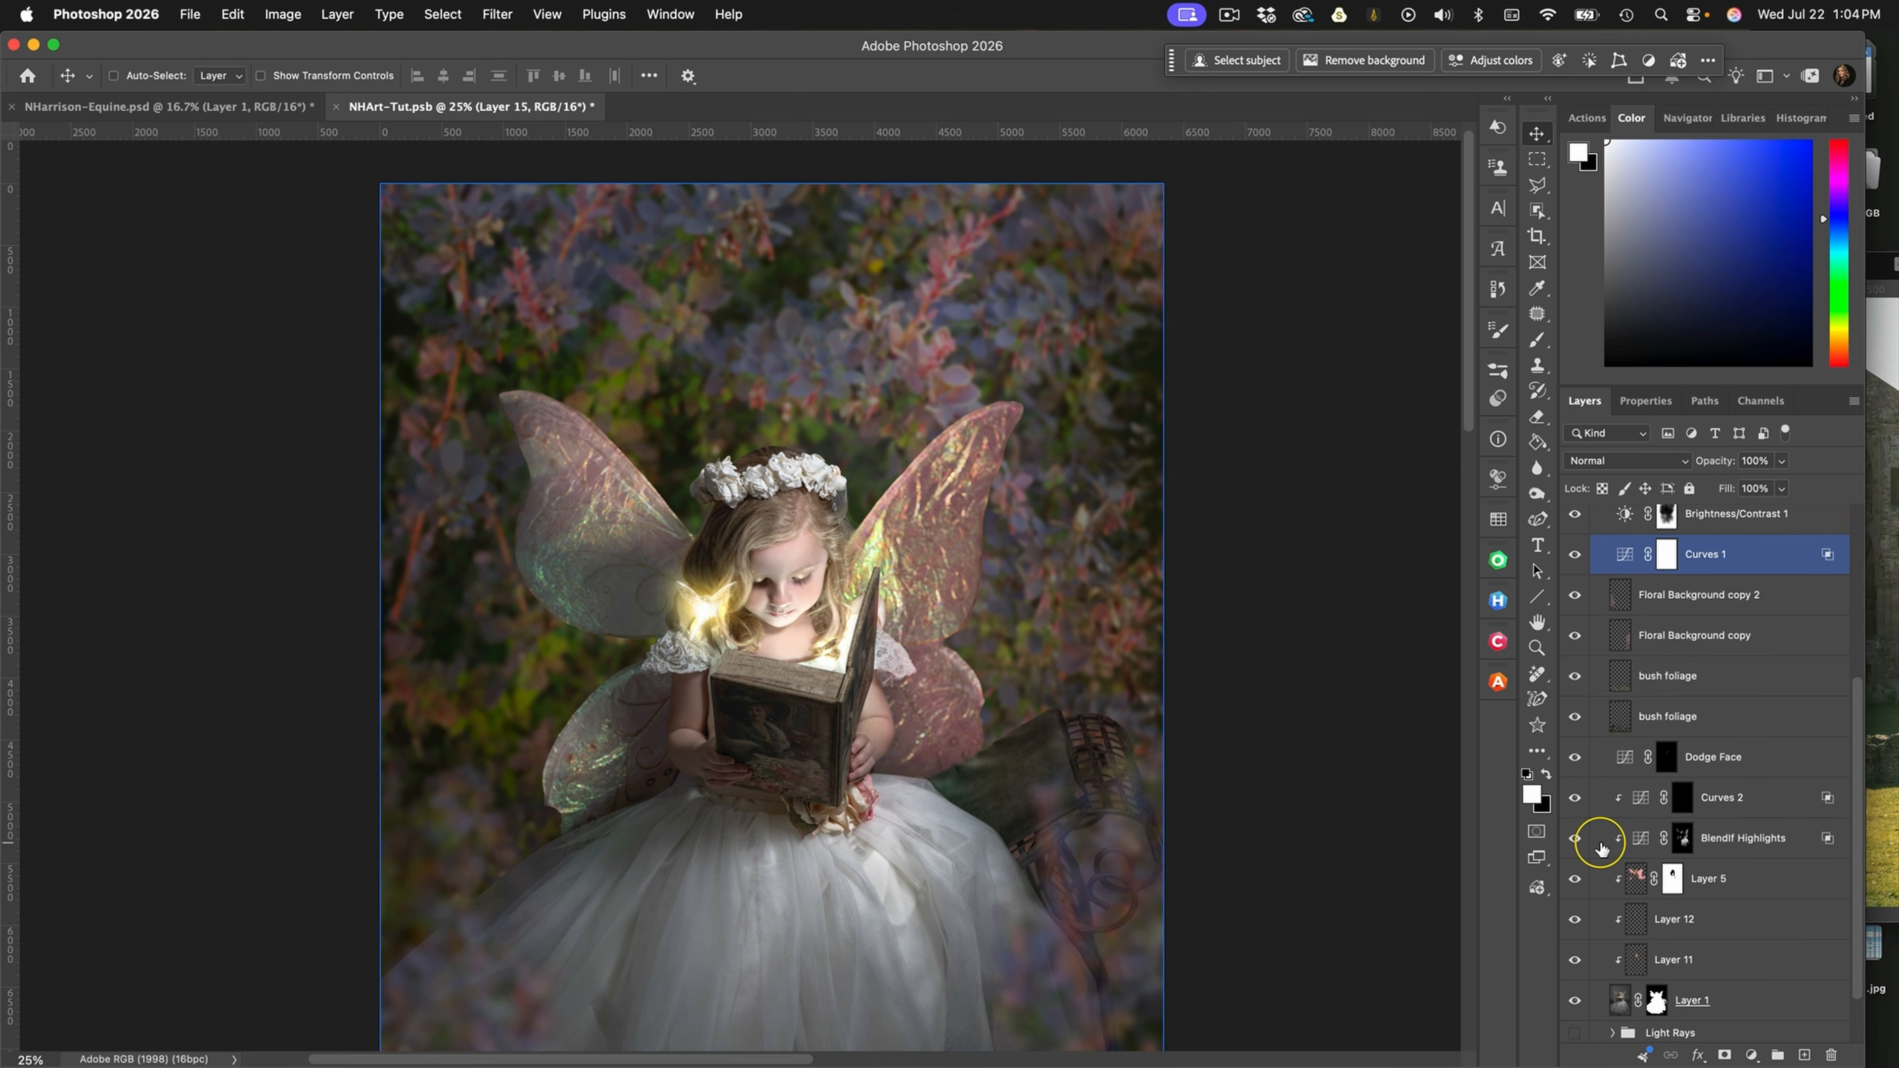
scroll(1599, 845, "down", 2)
left_click(1749, 929)
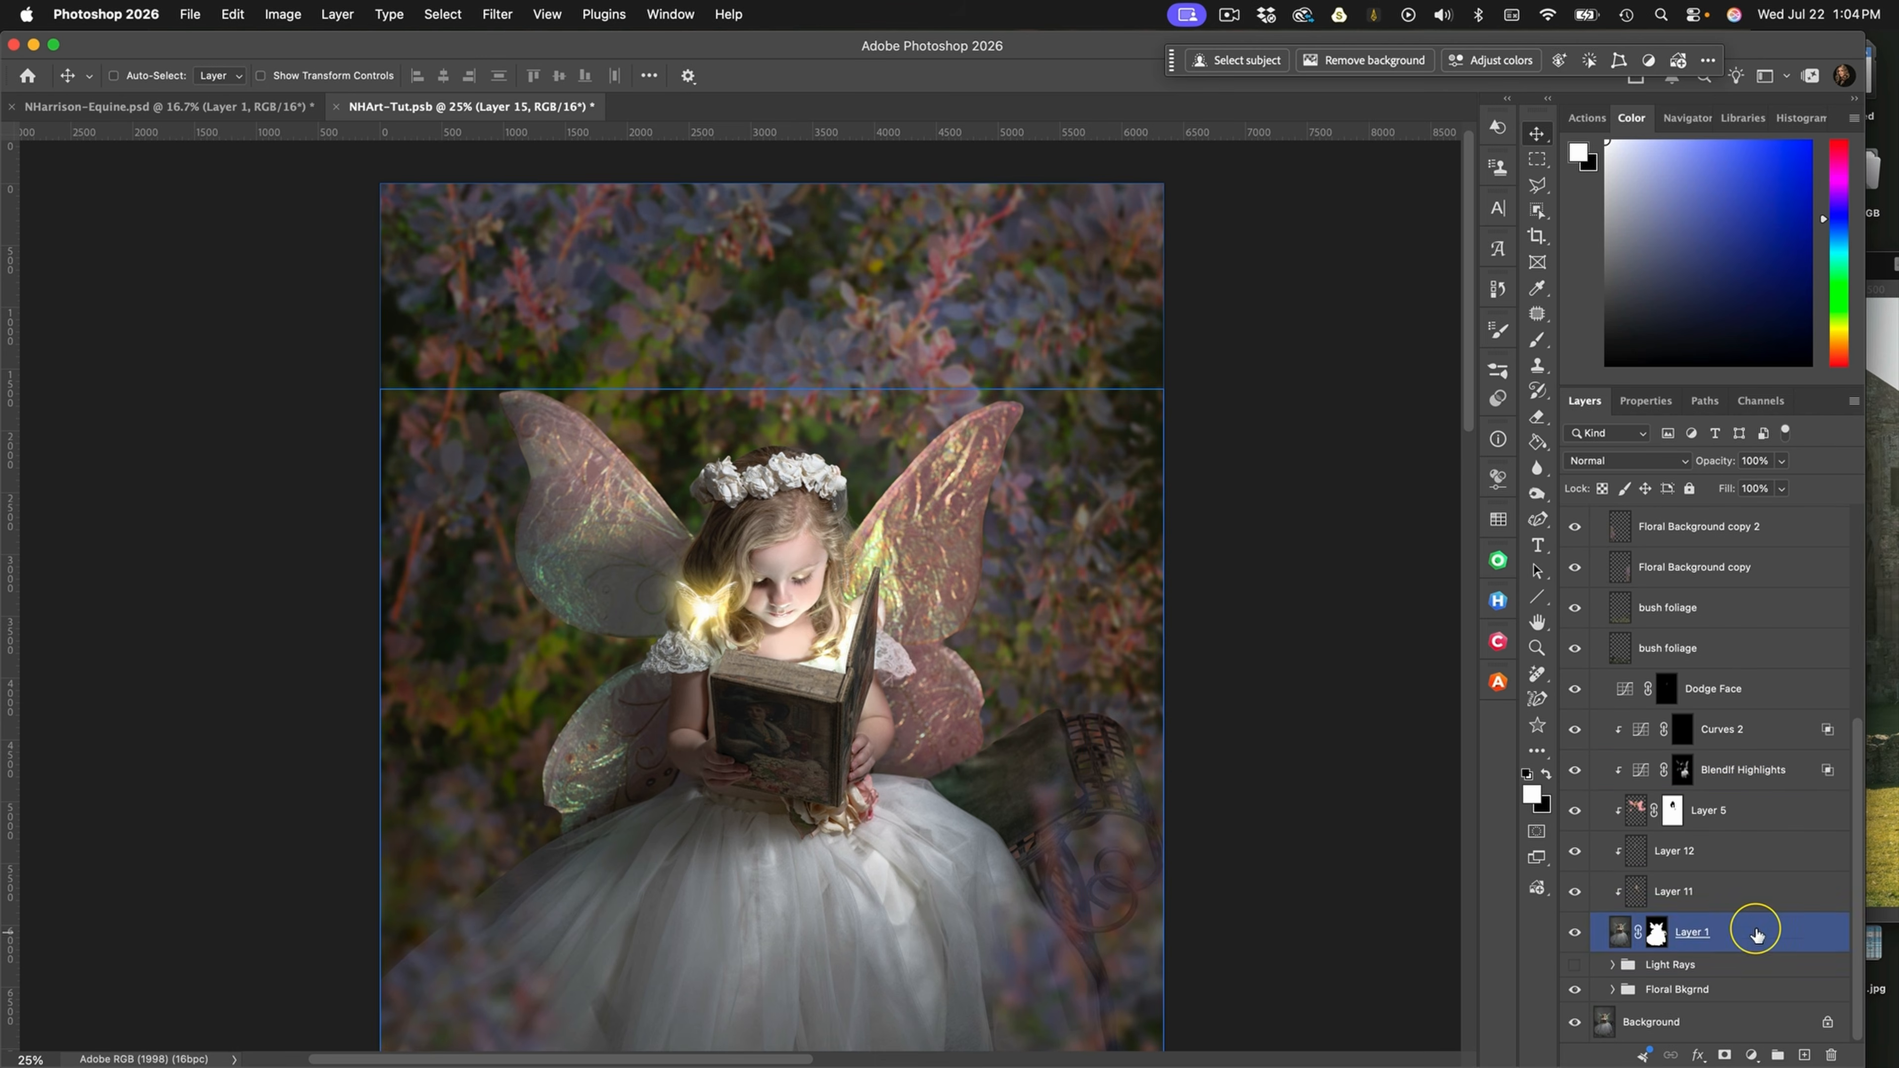
left_click(1804, 1055)
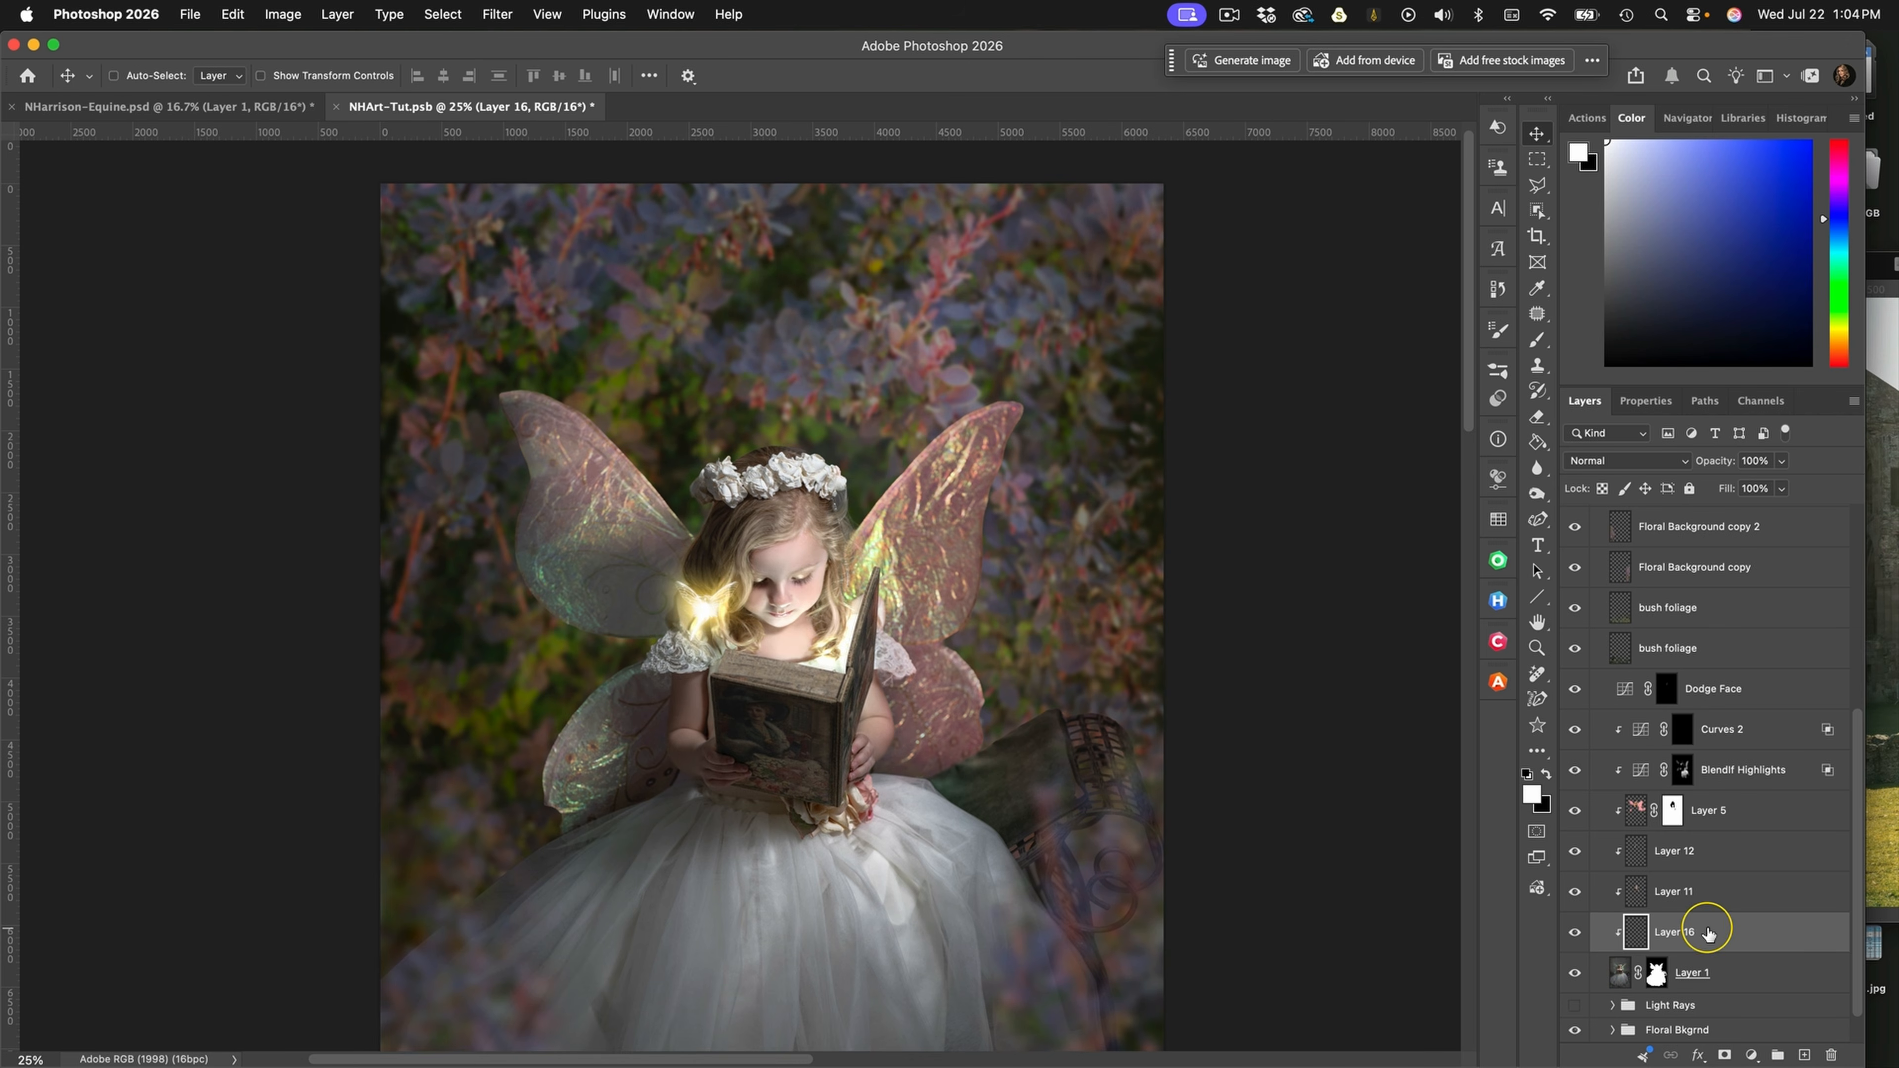
left_click_drag(1725, 933, 1712, 974)
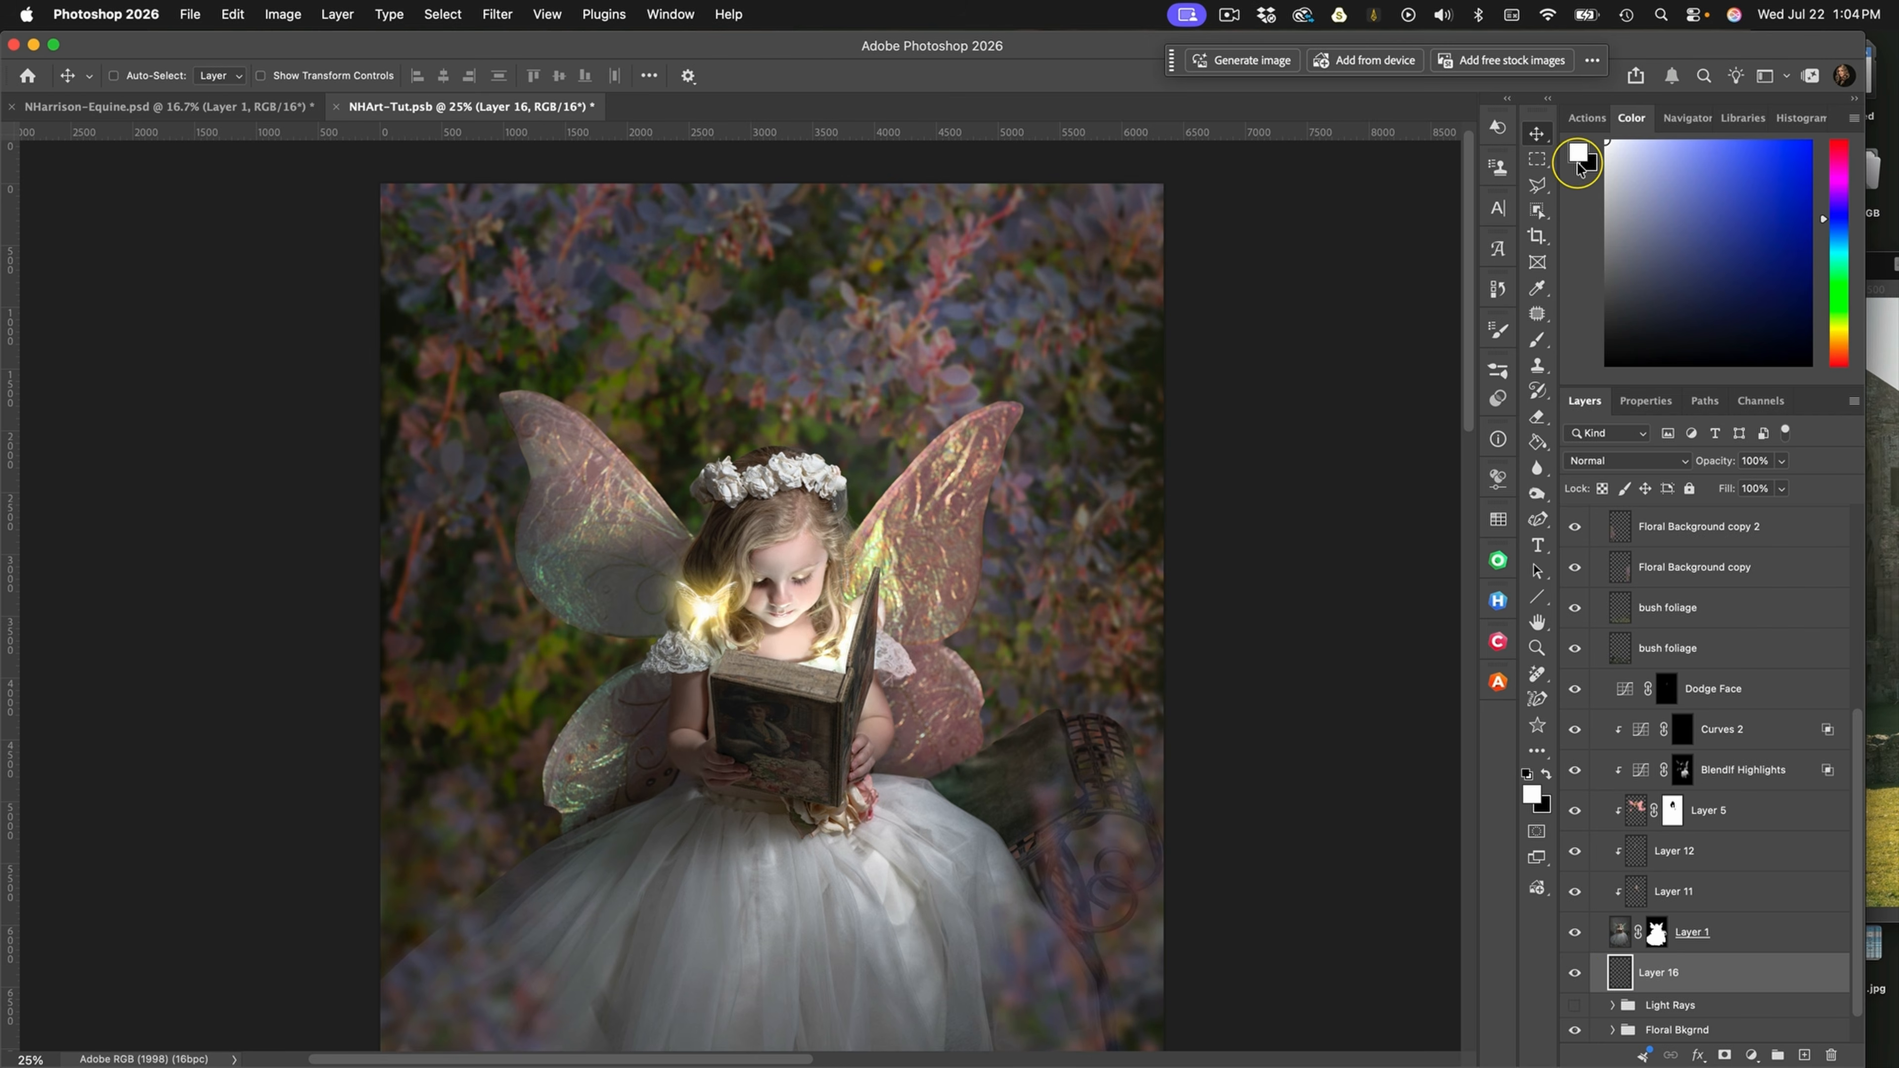
Choose the 80 px NH-Over Paint Brush from the Editing Brushes set for the Brush tool
left_click(1537, 339)
left_click(1497, 372)
scroll(1316, 729, "up", 10)
scroll(1316, 730, "down", 6)
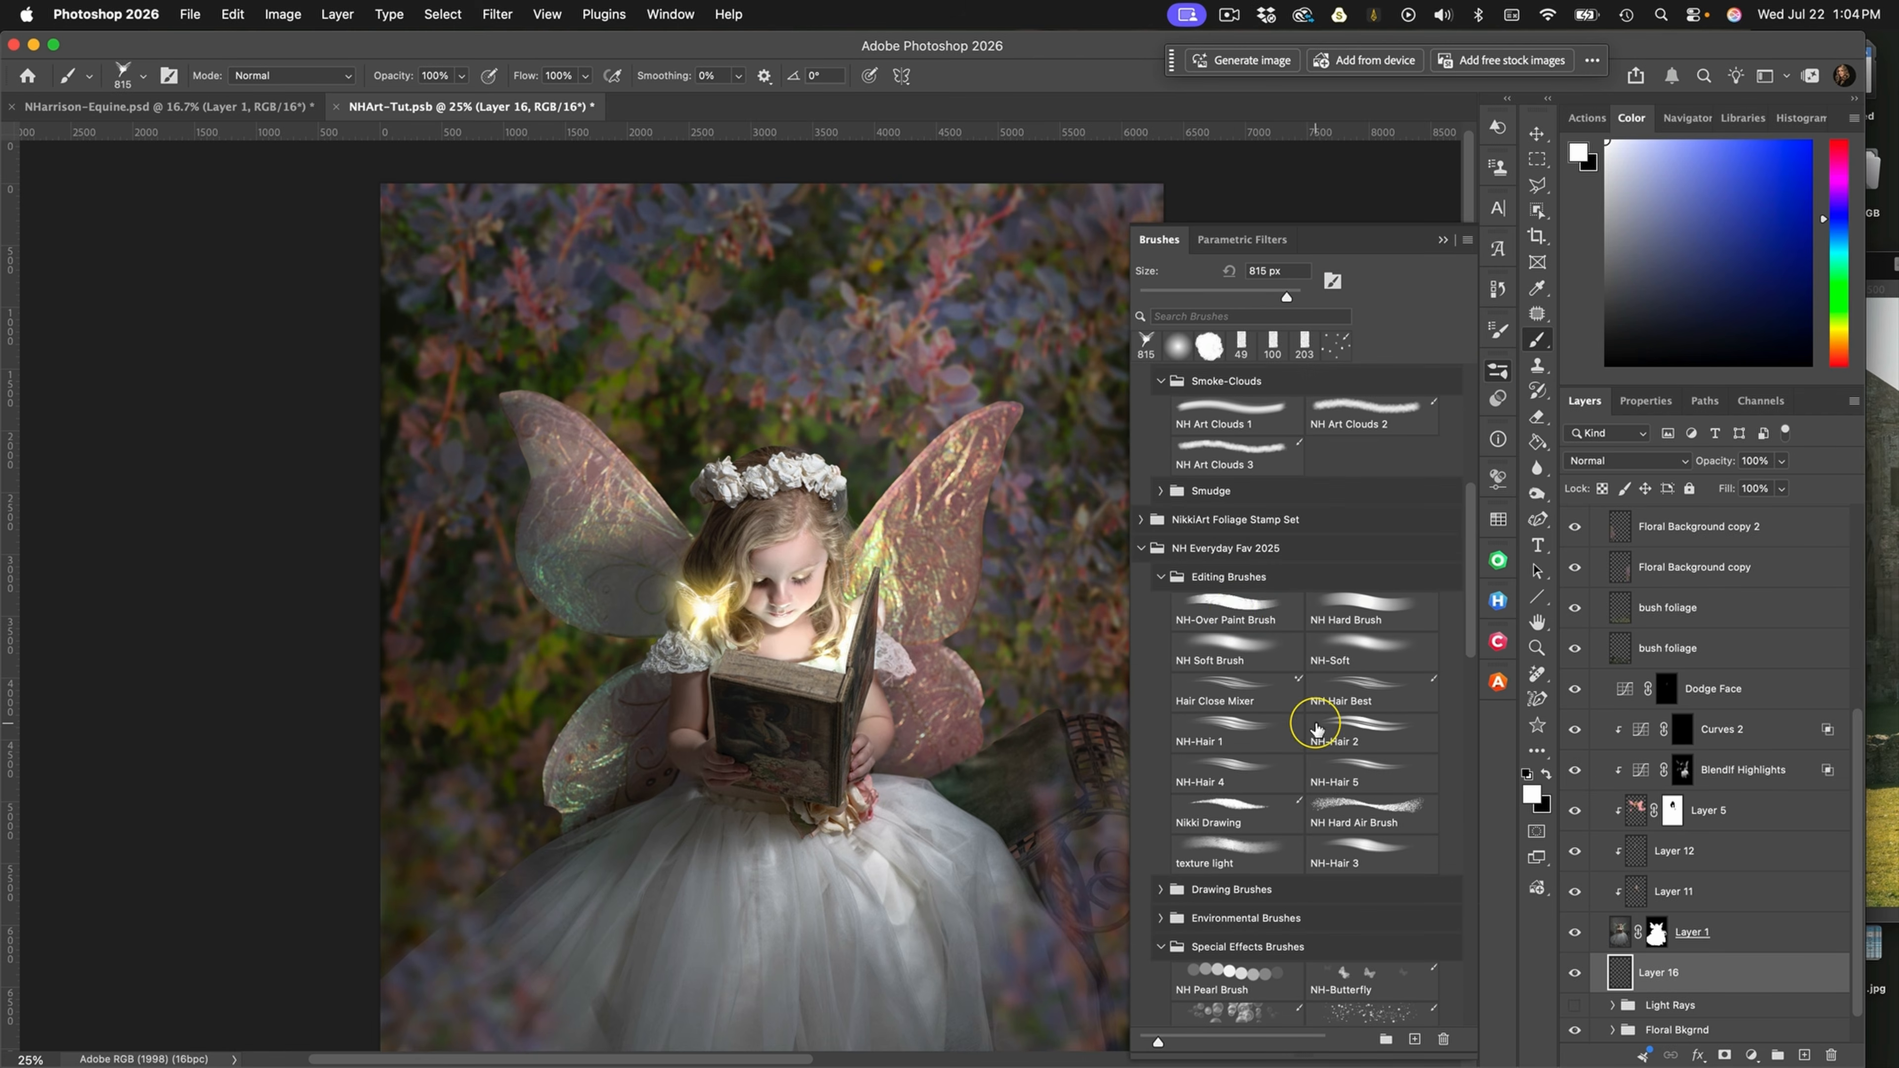
left_click(1232, 609)
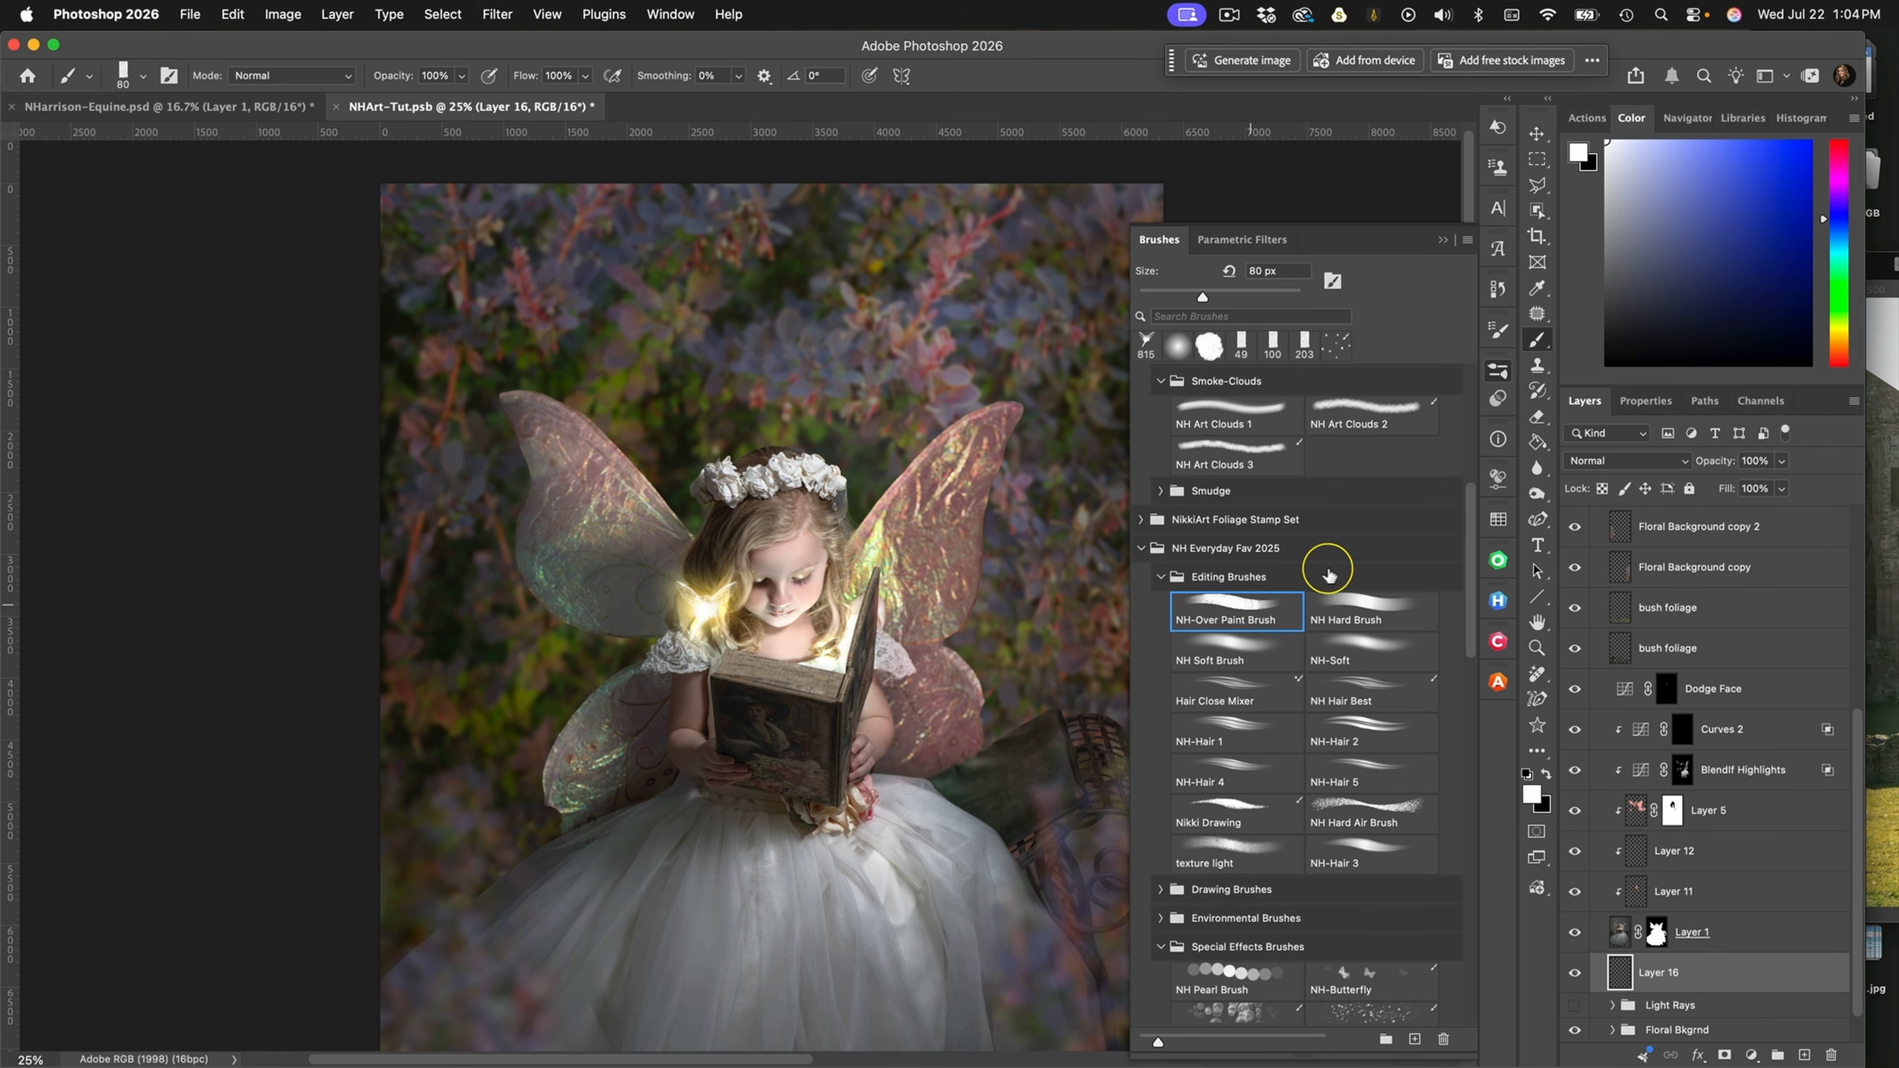
left_click(1442, 240)
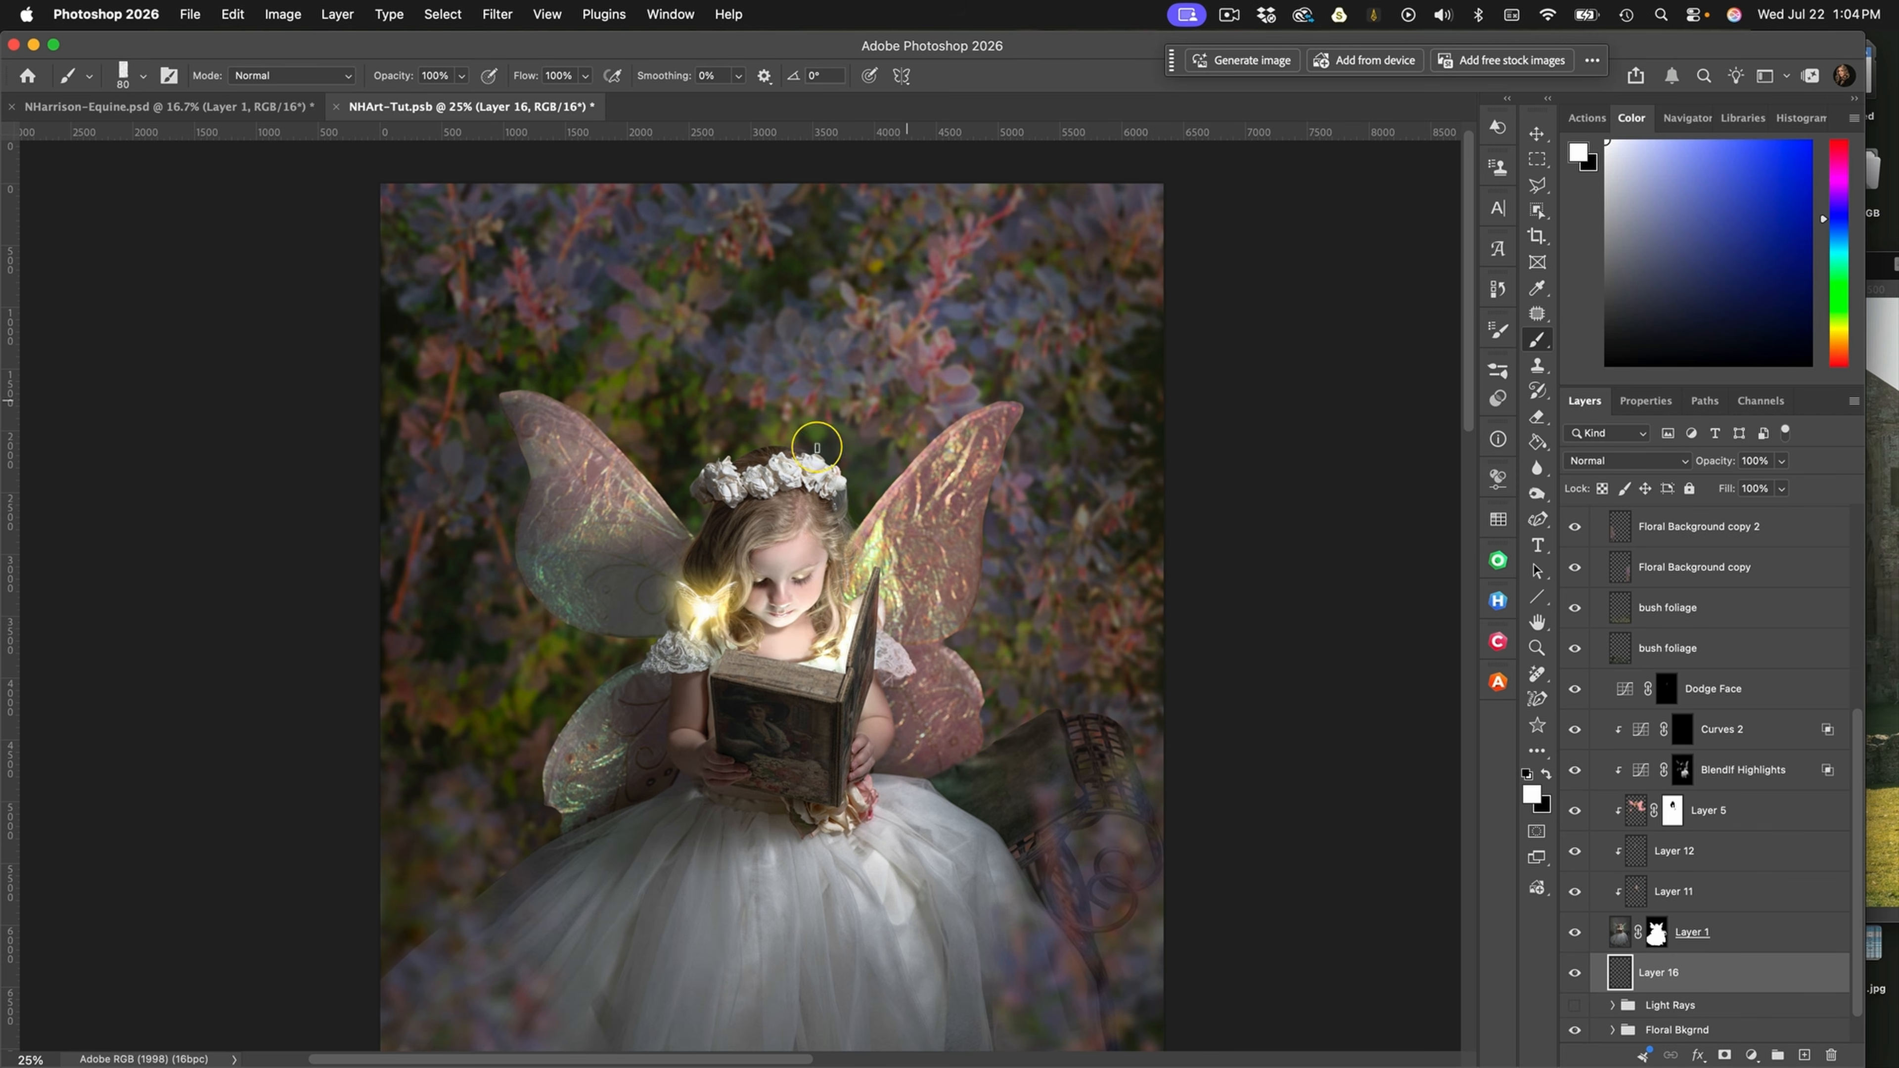
Dab scattered white spots on Layer 16 across the background above the girl's head and between the wing tips
left_click(870, 485)
left_click(867, 417)
left_click(902, 377)
left_click(883, 344)
left_click(946, 372)
left_click(927, 410)
left_click(840, 371)
left_click(814, 443)
left_click(791, 351)
left_click(798, 277)
left_click(748, 337)
left_click(753, 398)
left_click(694, 338)
left_click(710, 394)
left_click(672, 431)
left_click(672, 480)
left_click(585, 347)
left_click(669, 282)
left_click(901, 277)
left_click(938, 323)
left_click(994, 399)
left_click(545, 363)
left_click(550, 237)
left_click(777, 225)
left_click(908, 213)
left_click(982, 244)
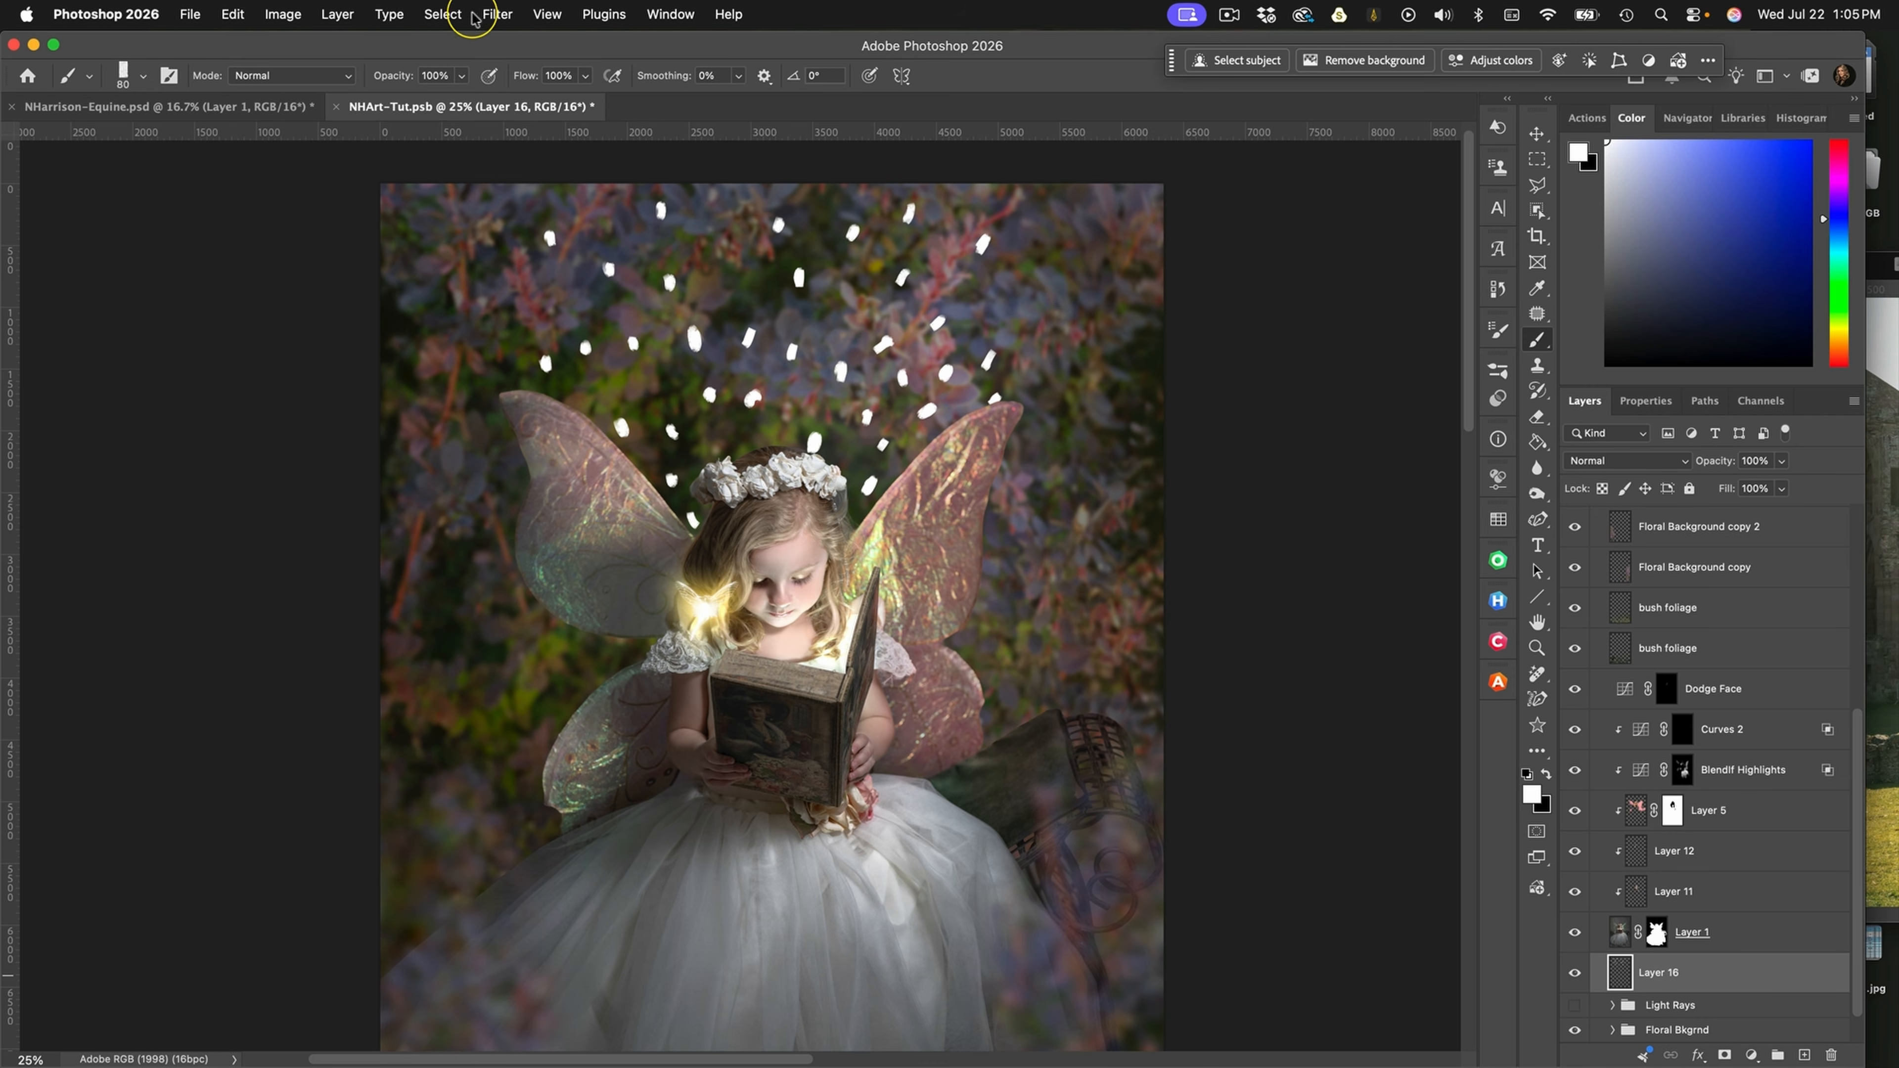
Apply a Radial Blur to the white spots: amount 100, Zoom method, Best quality, blur center at the middle of the lower edge
left_click(495, 15)
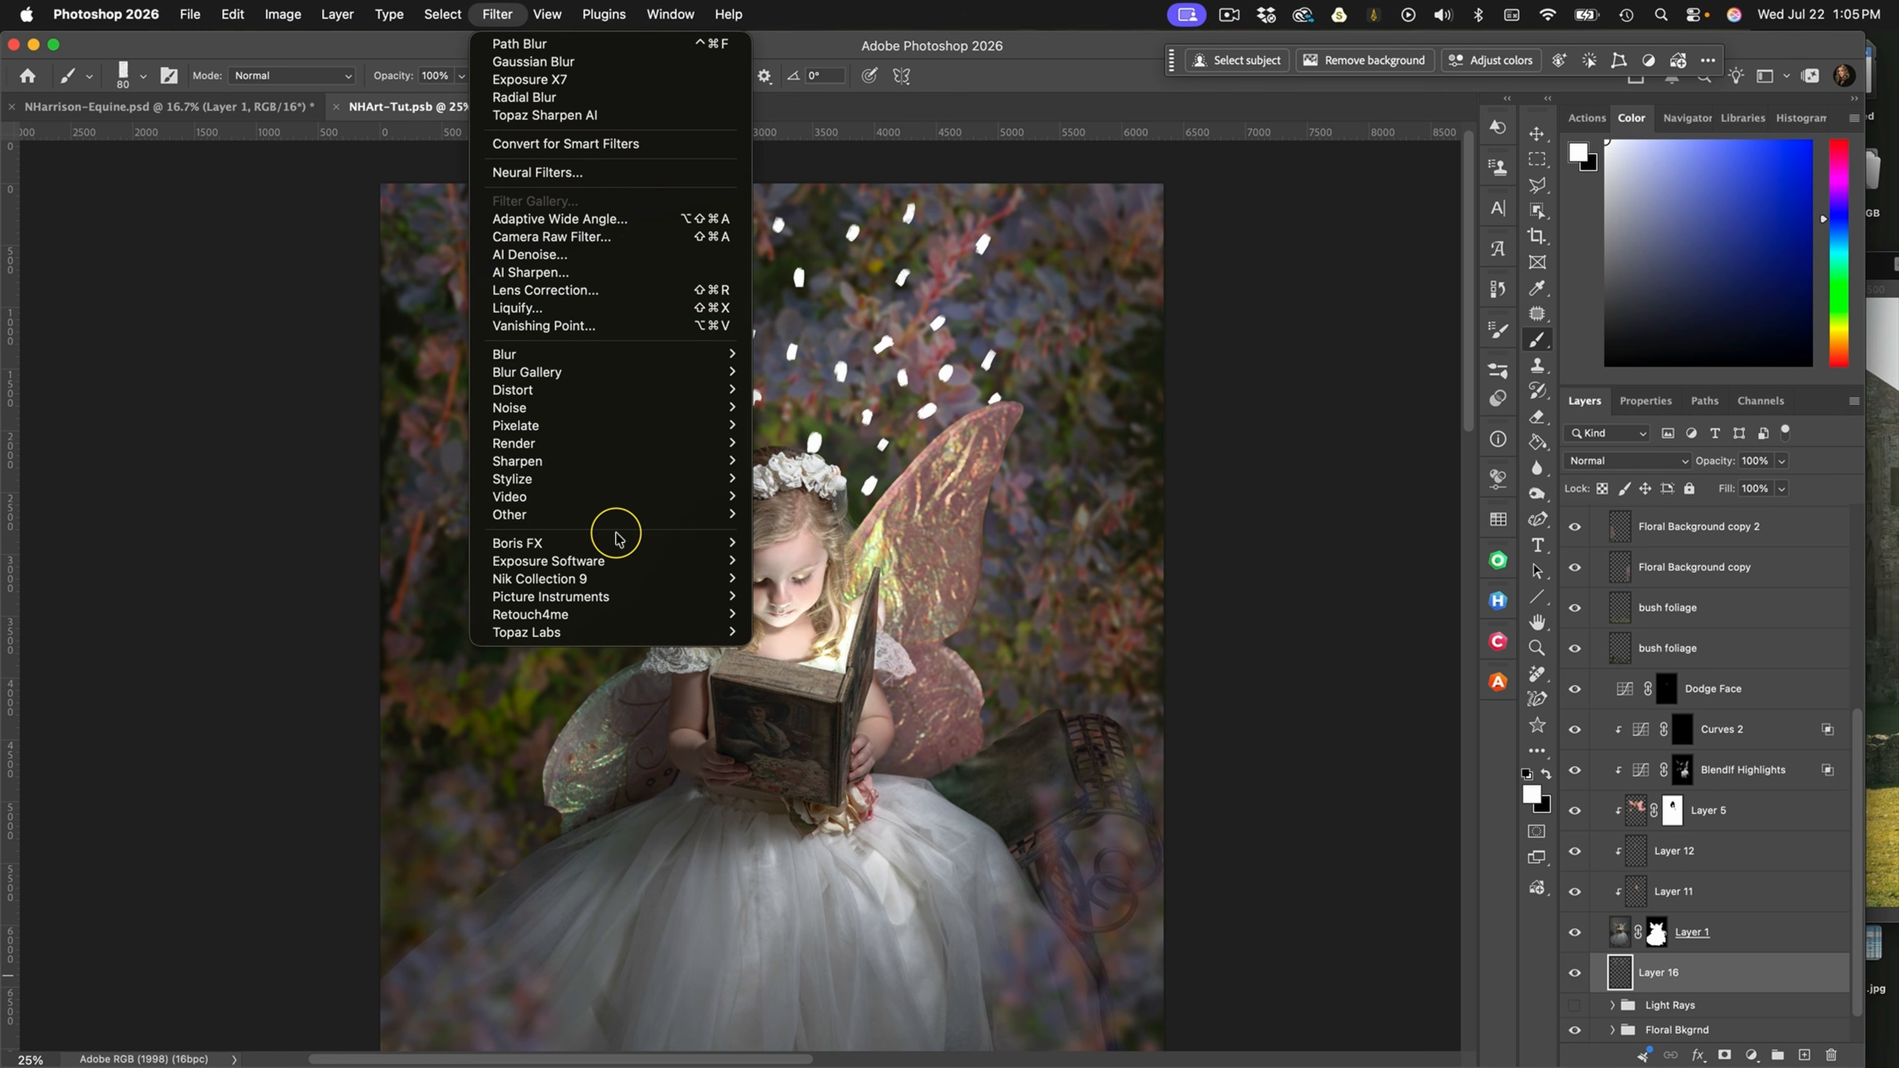
mouse_move(611, 359)
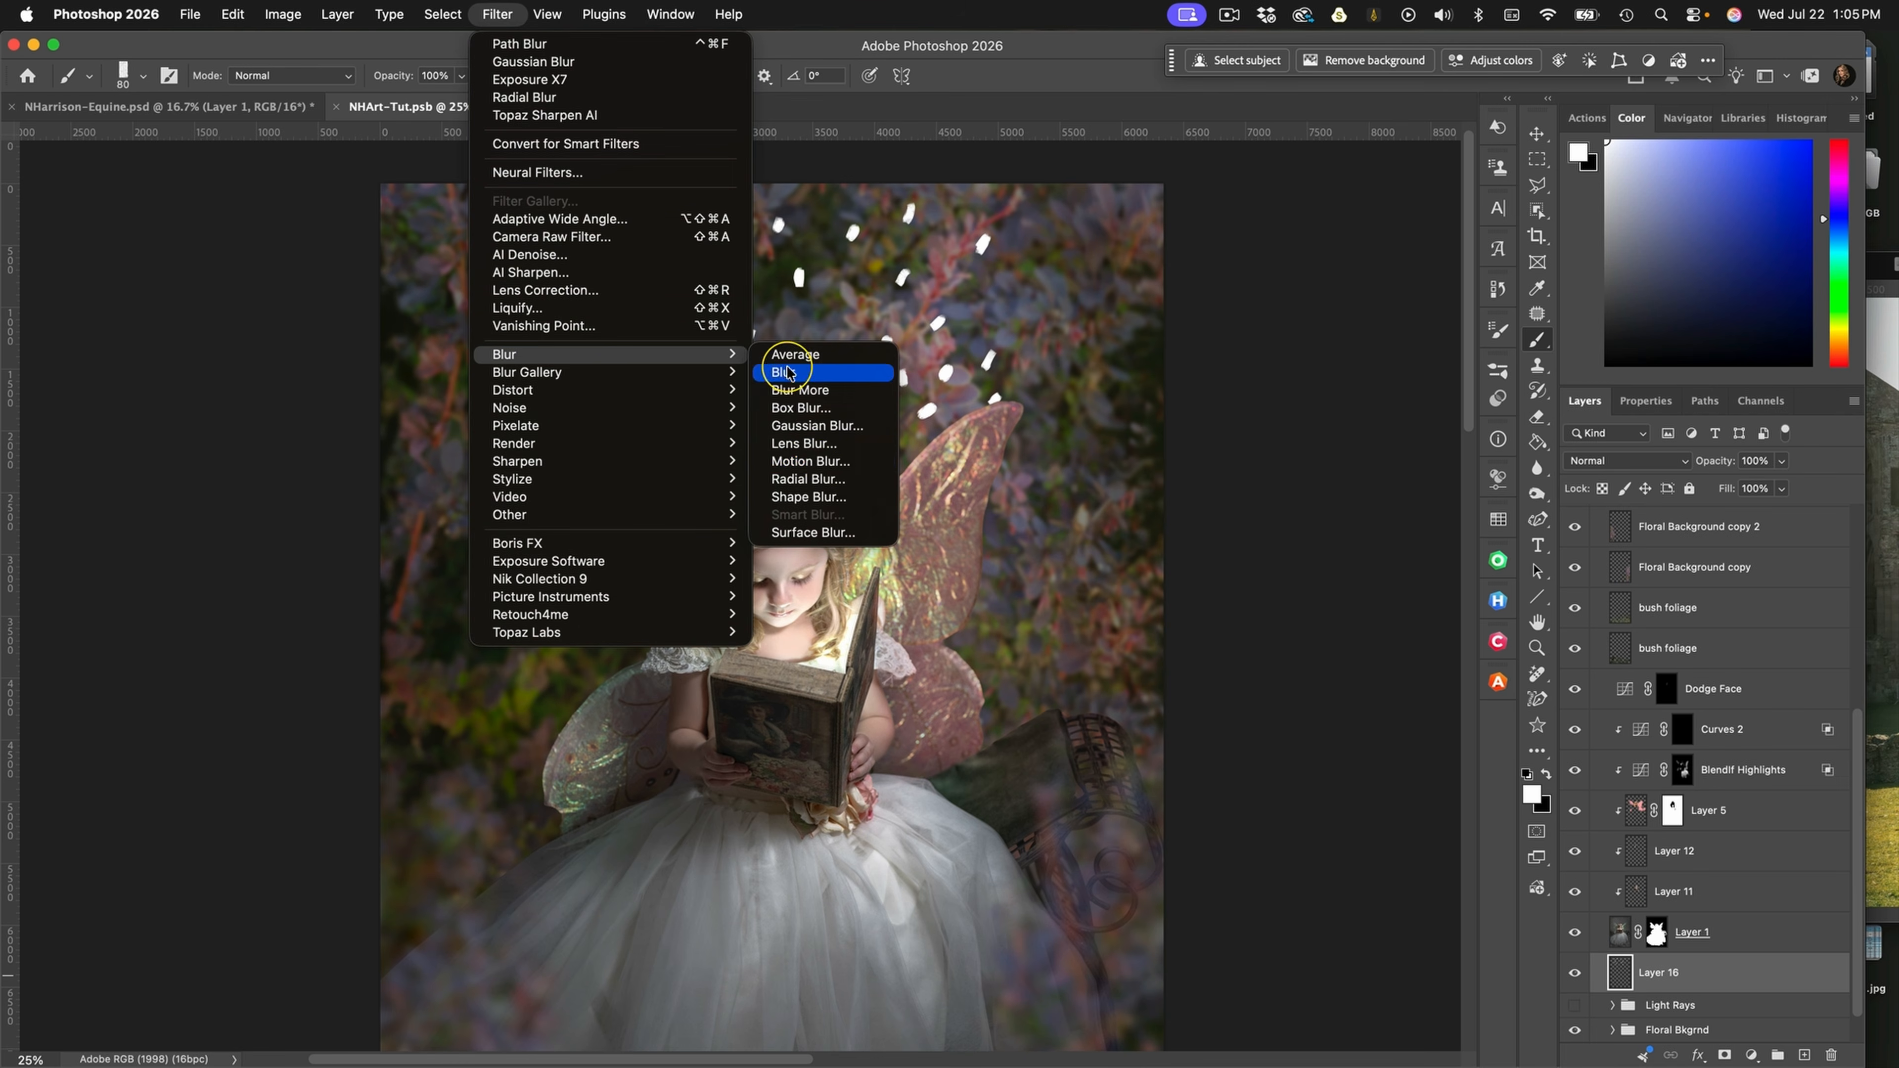
left_click(821, 480)
left_click(1355, 633)
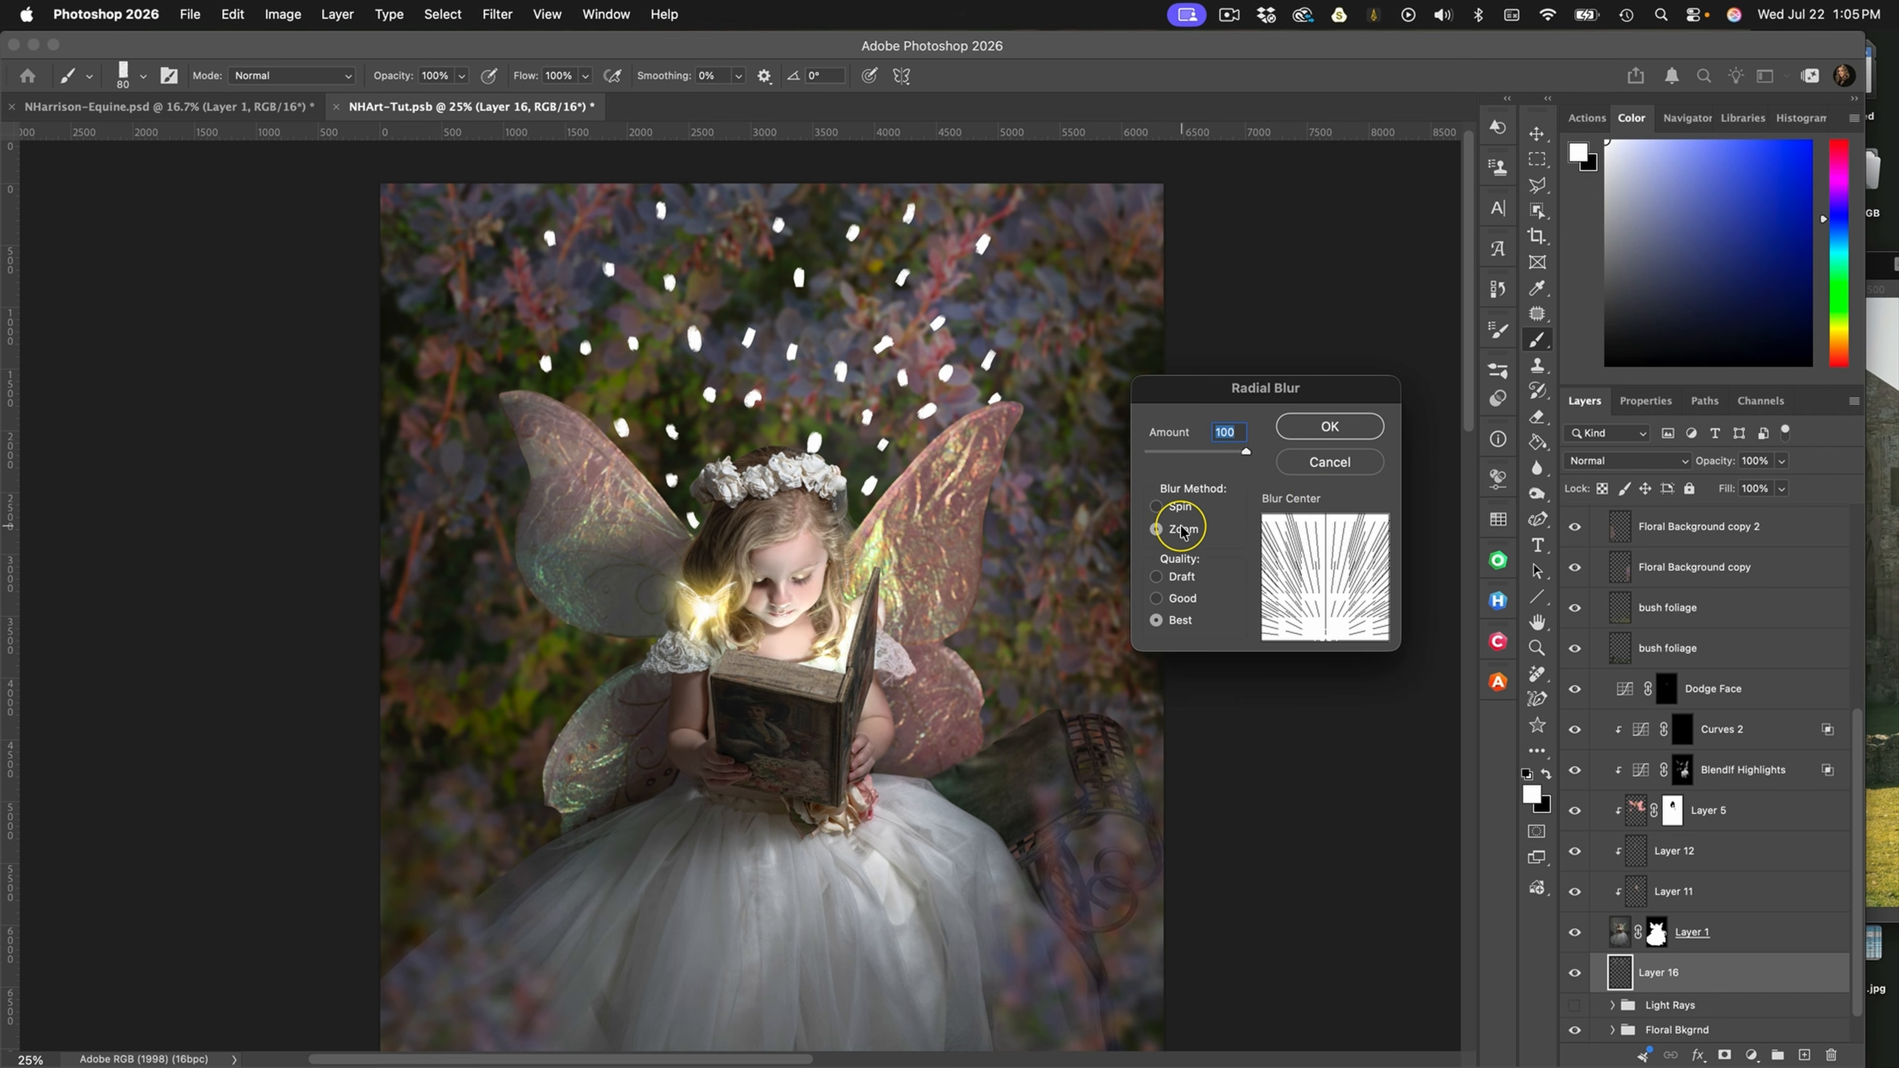
left_click_drag(1331, 567, 1331, 643)
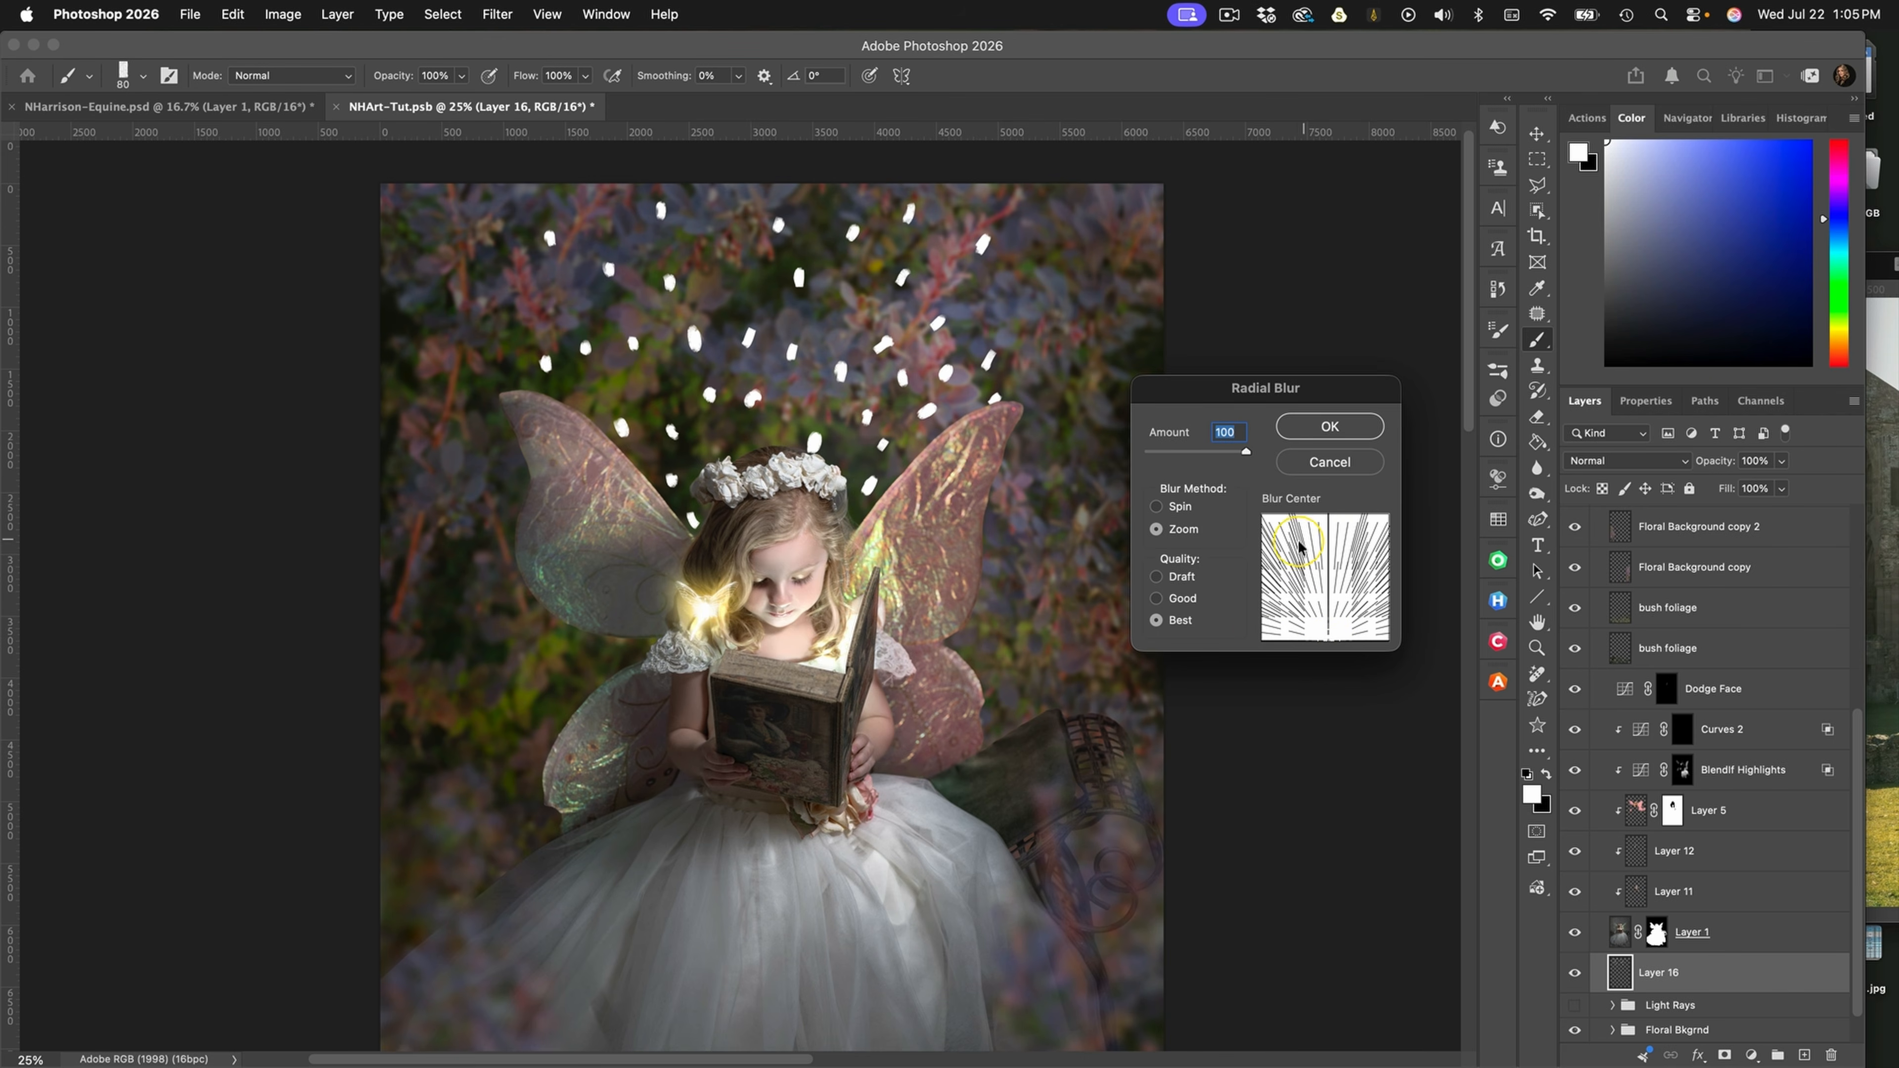
mouse_move(1320, 617)
left_mouse_down()
mouse_move(1323, 520)
mouse_move(1331, 649)
left_mouse_up()
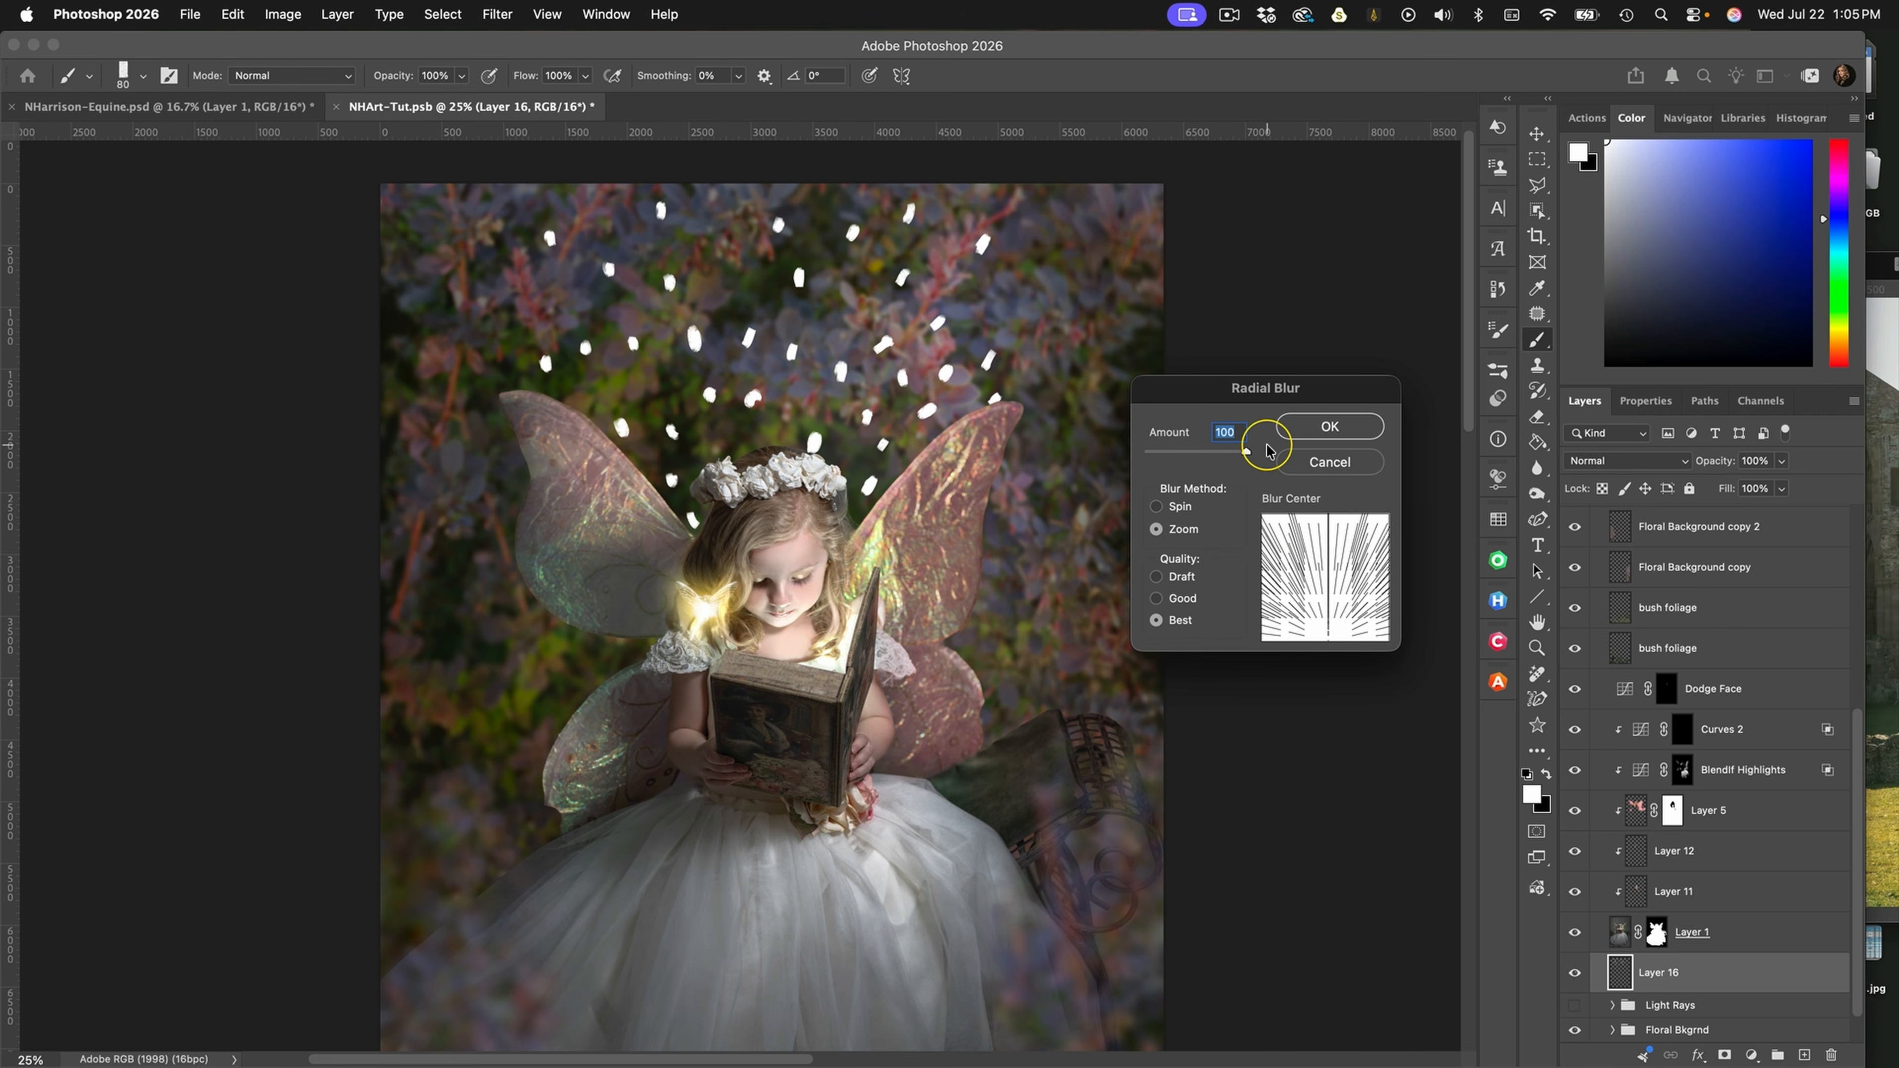
left_click(1323, 426)
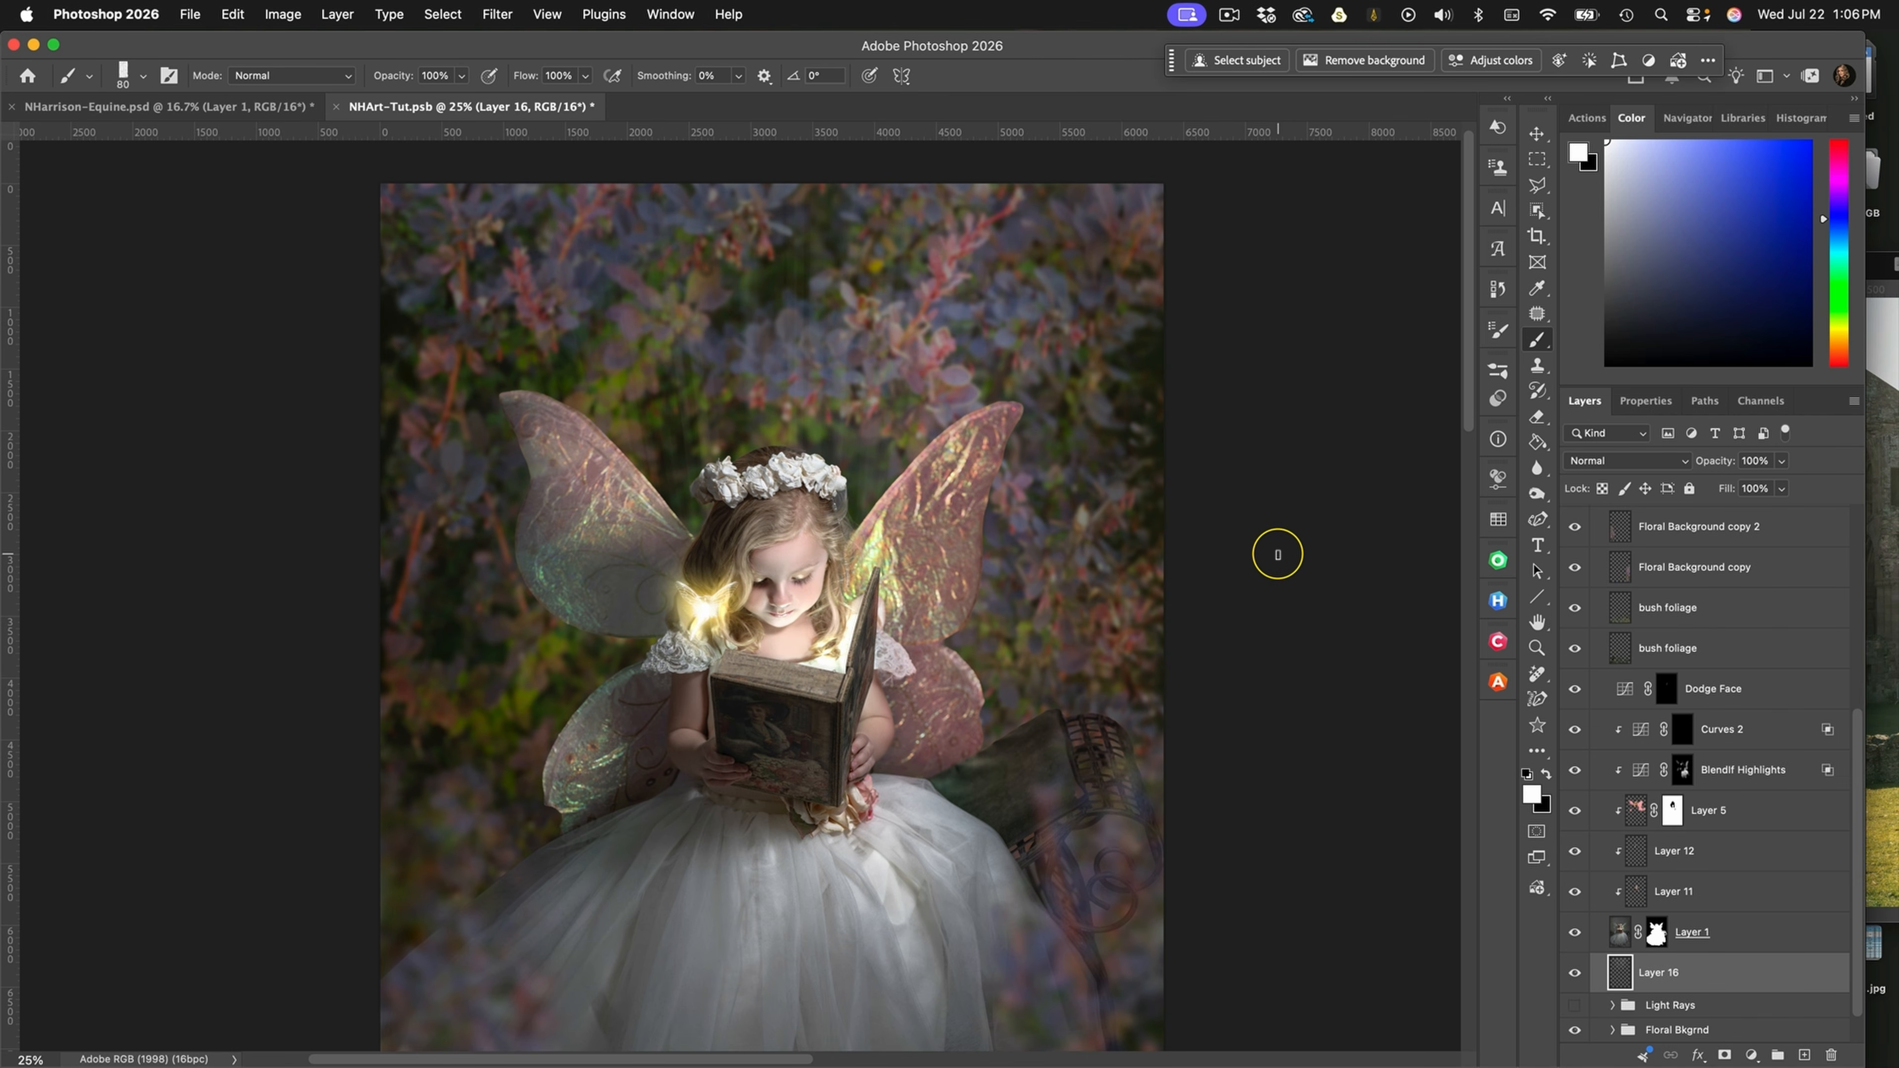
Duplicate the blurred Layer 16 six times to strengthen the light rays
key("super+j")
key("super+j")
key("super+j")
key("super+j")
key("super+j")
key("super+j")
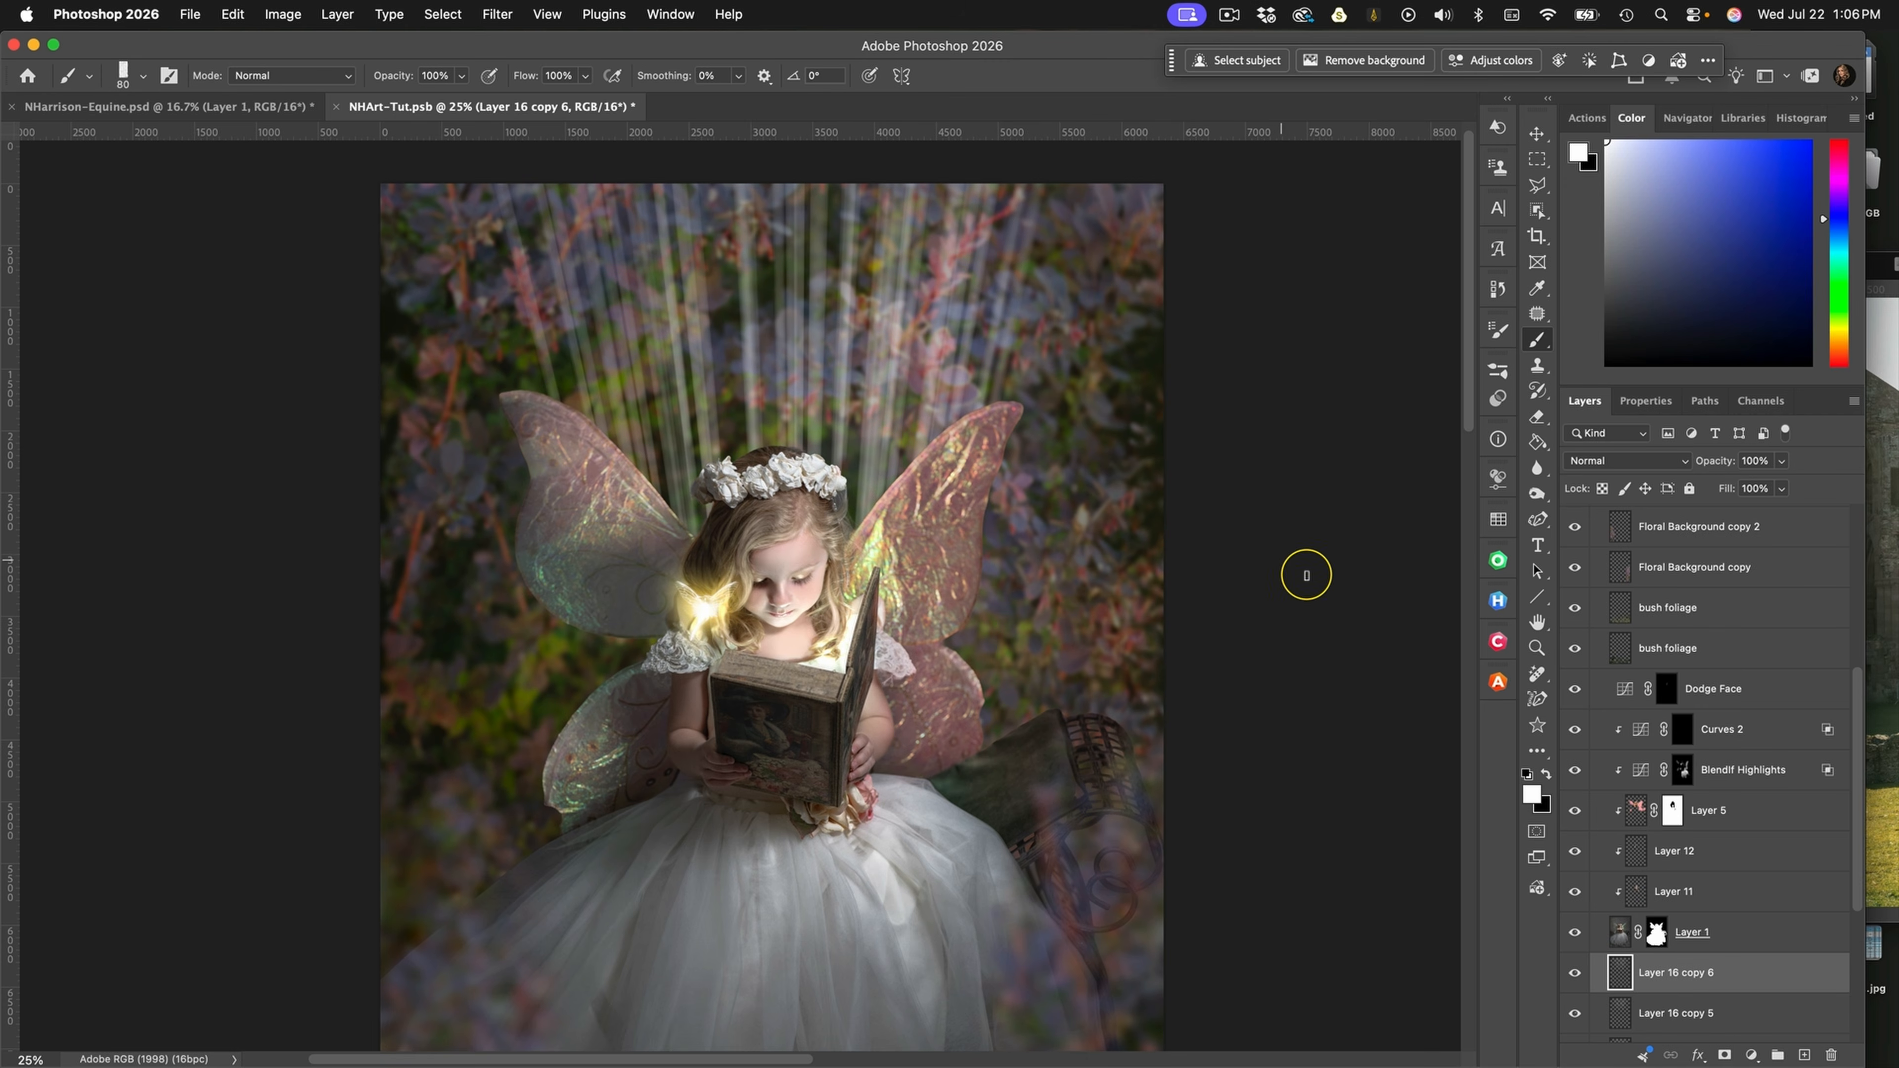
Merge Layer 16 and its six copies into one layer and set its blend mode to Screen
scroll(1691, 658, "down", 3)
scroll(1691, 659, "down", 3)
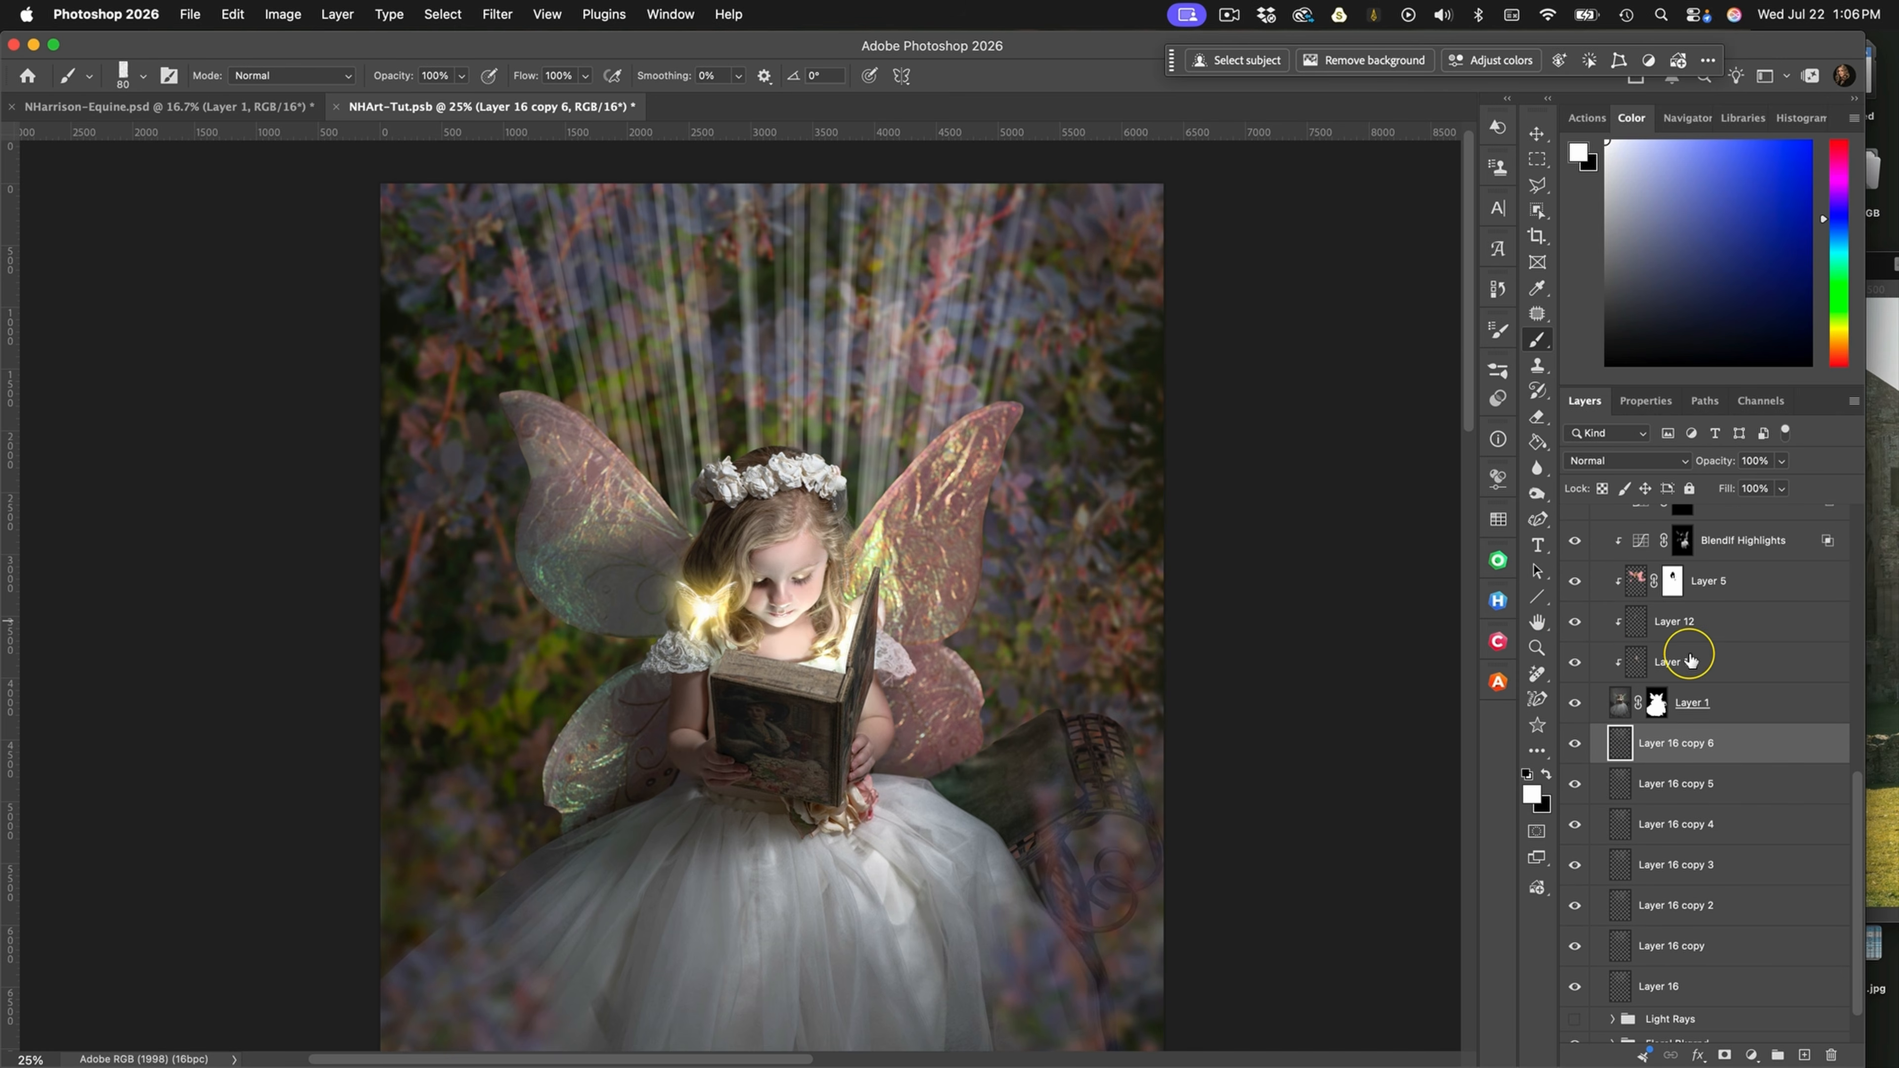
left_click(1712, 982, "shift")
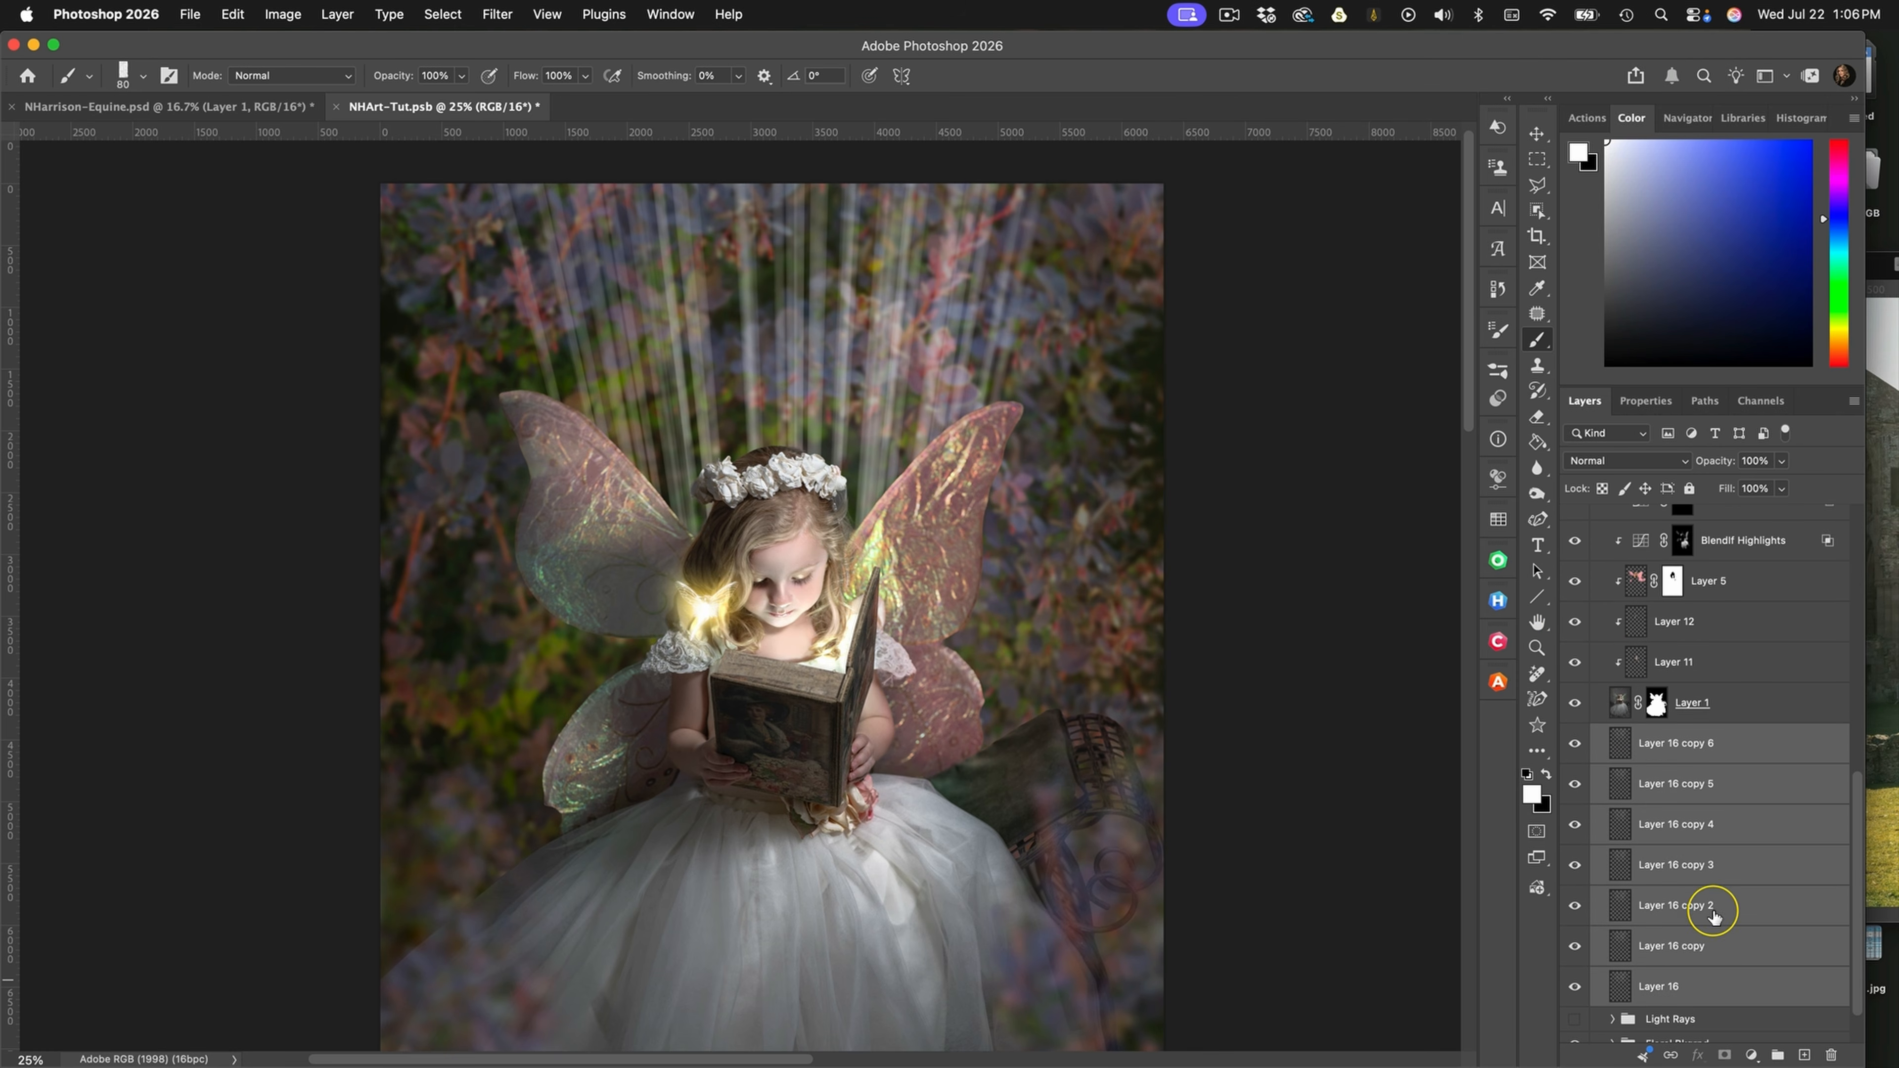
right_click(1714, 907)
left_click(1589, 735)
left_click(1607, 460)
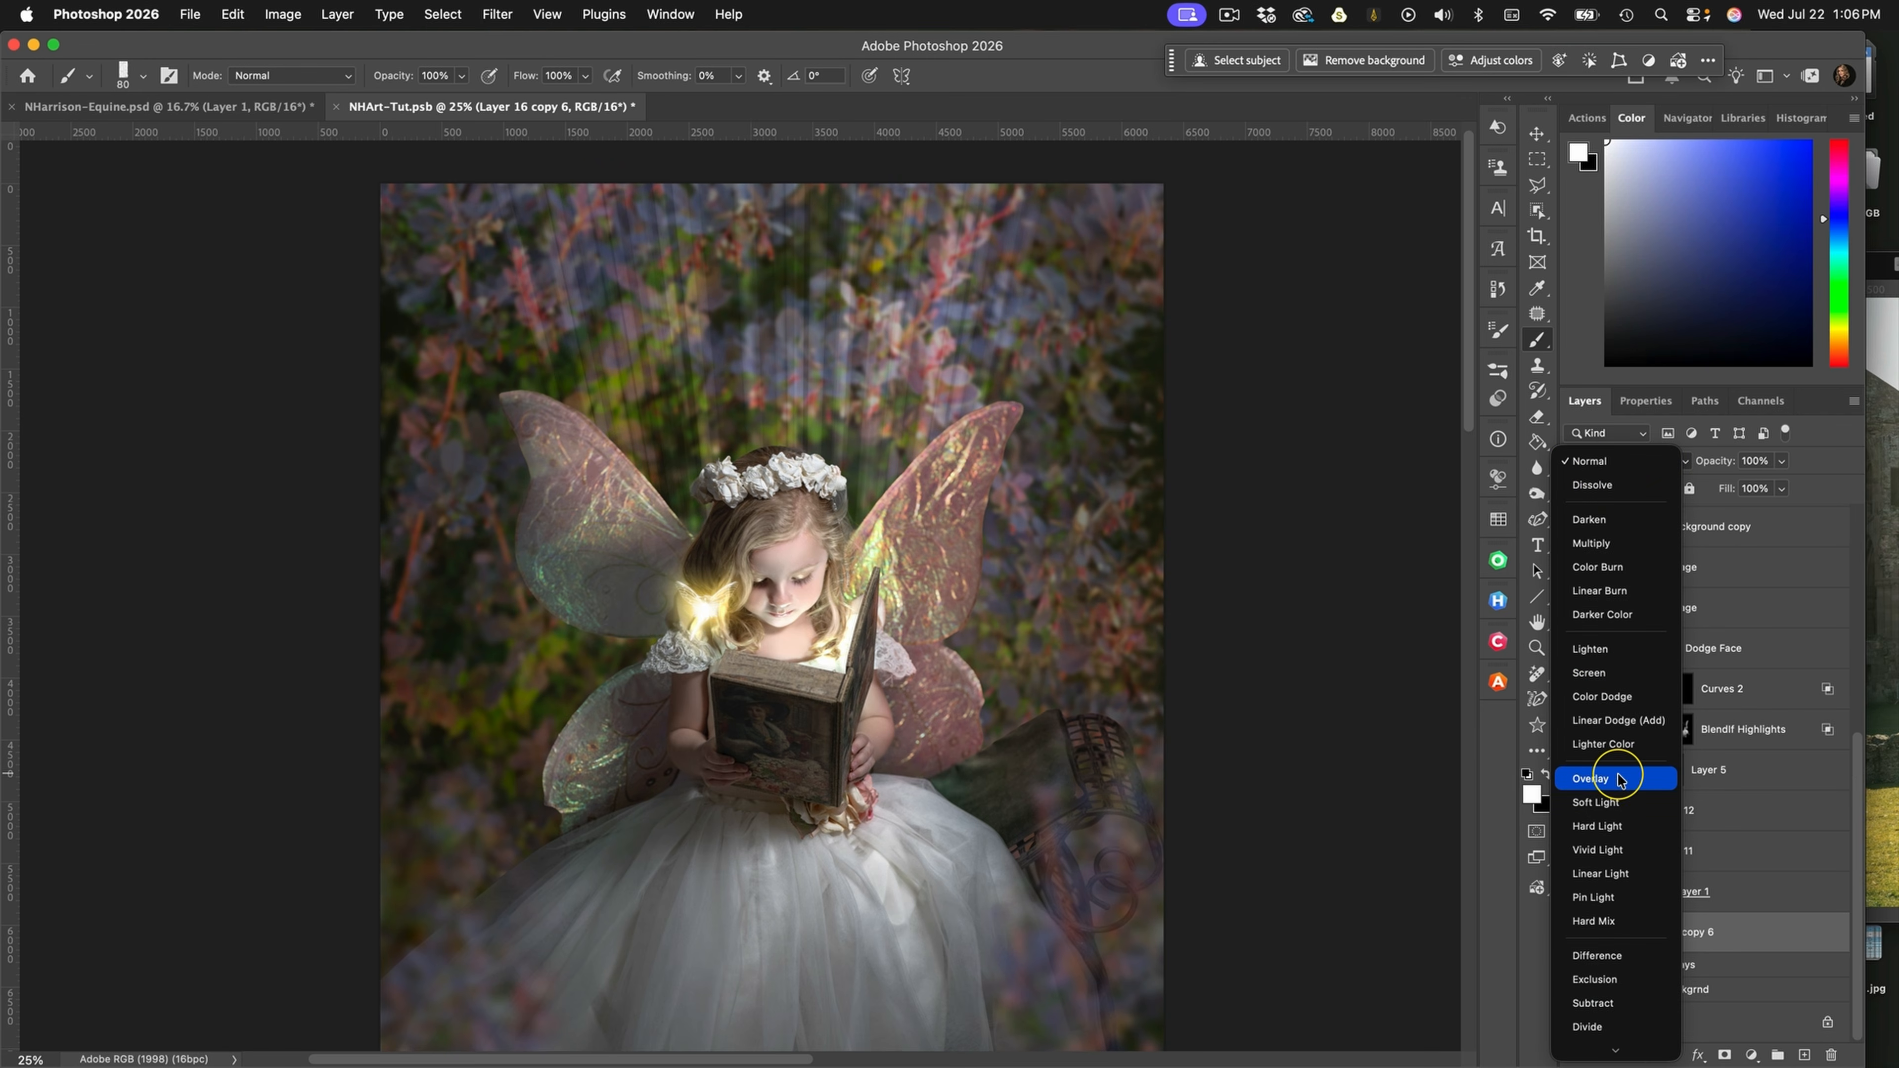
left_click(1613, 673)
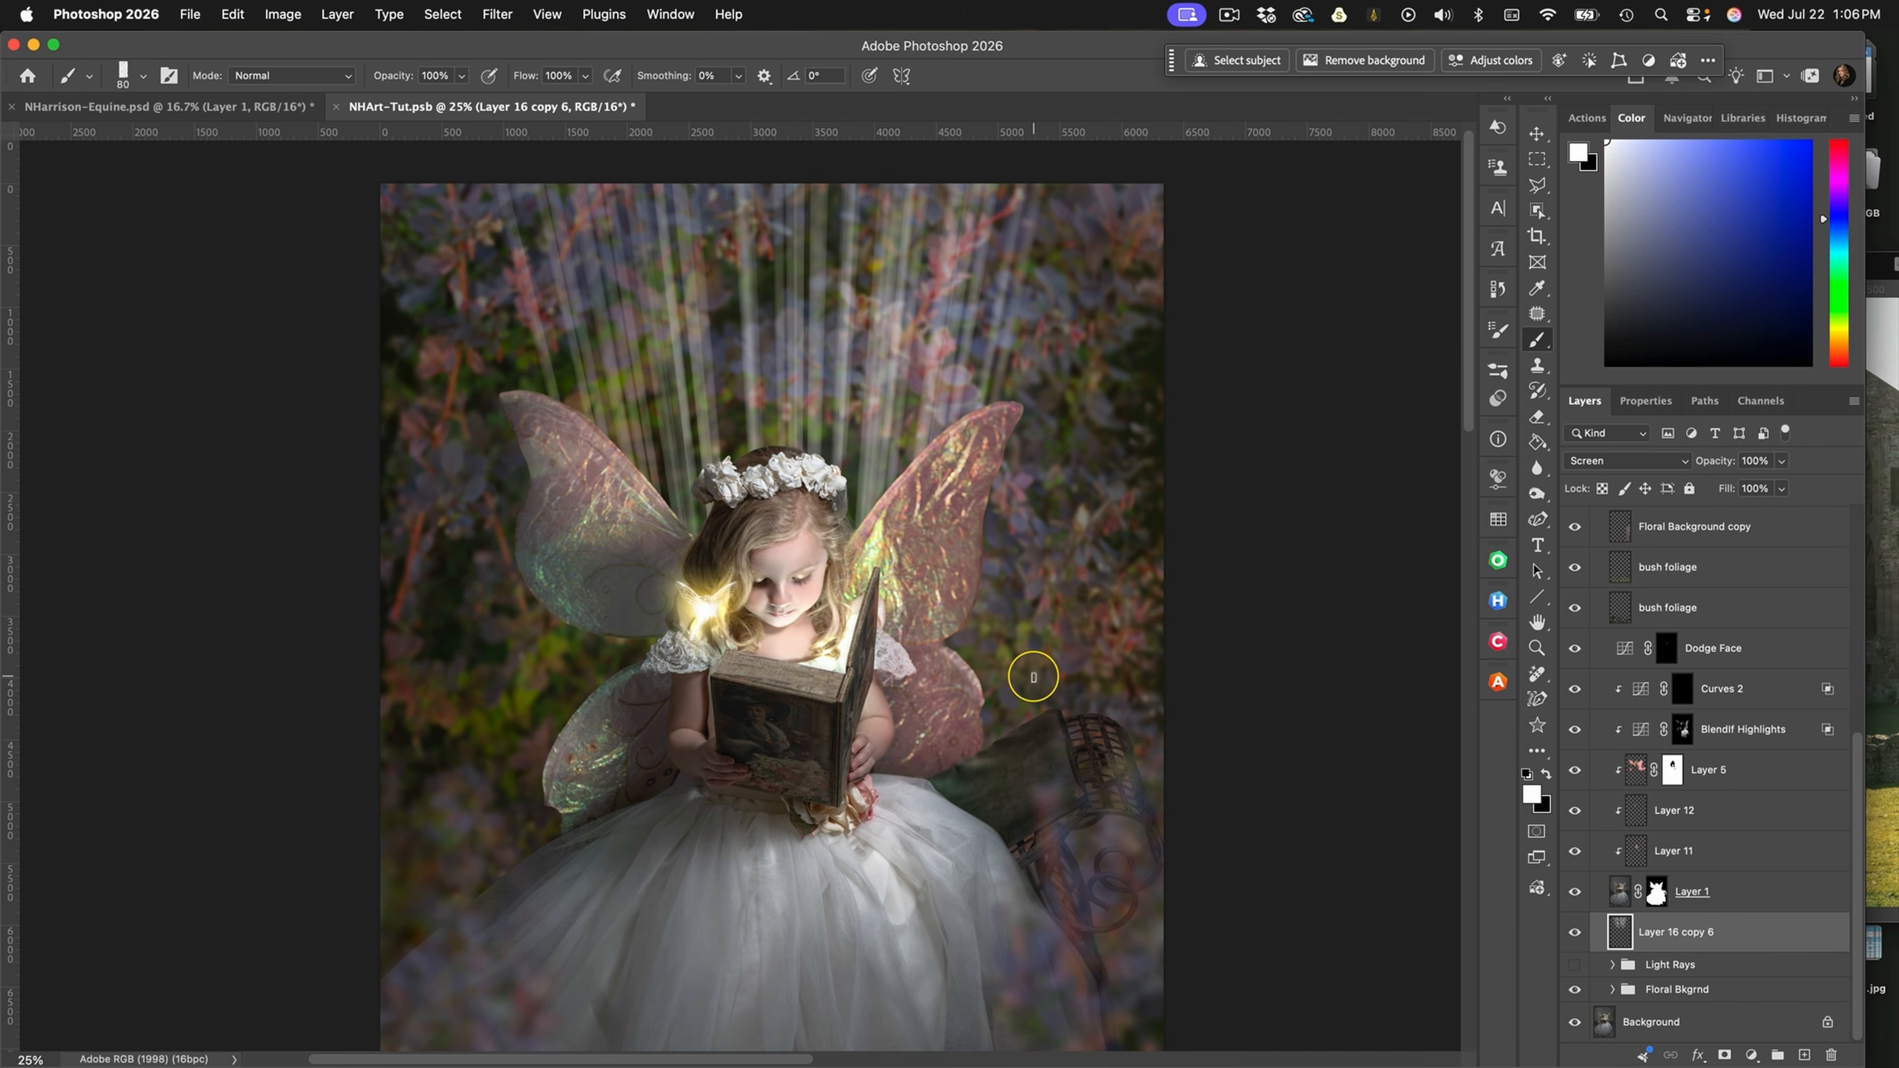
left_click_drag(1056, 719, 1108, 622)
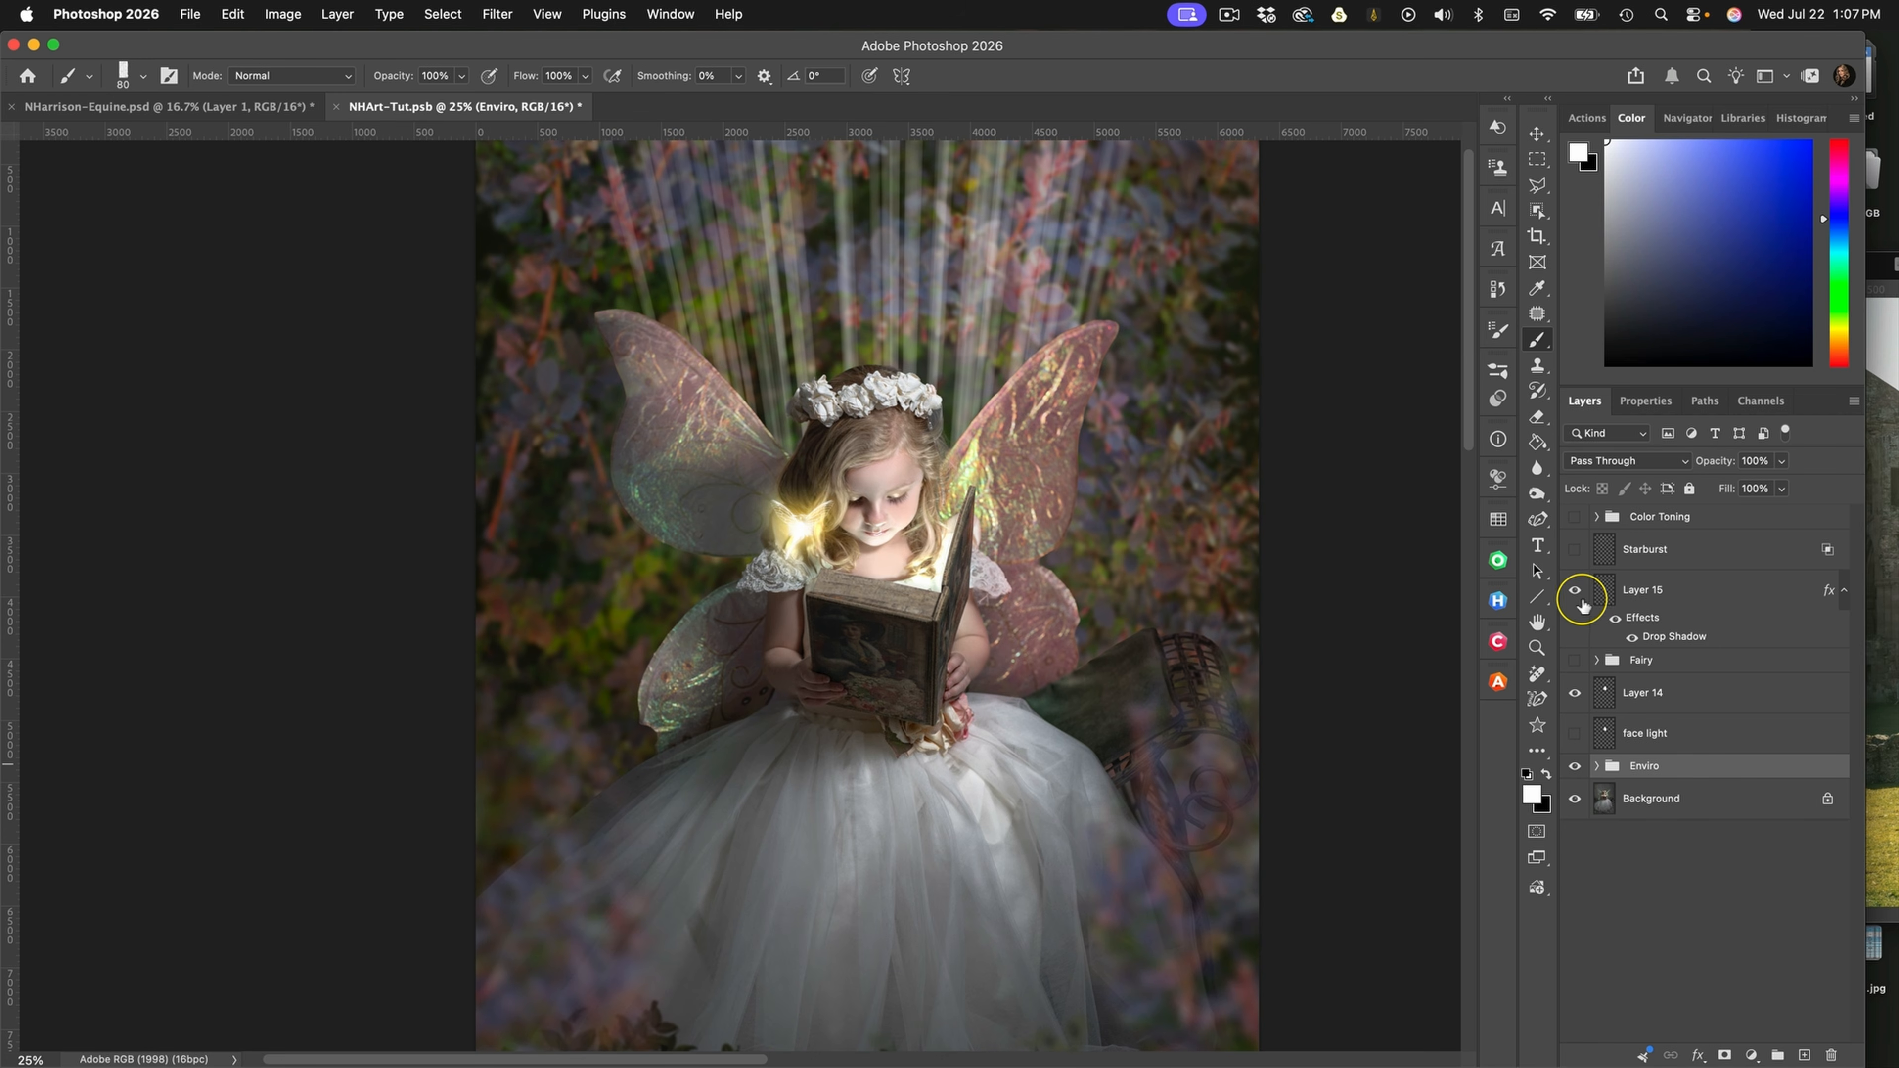
Preview the composite with the Starburst layer shown, and hide that layer again
left_click(1575, 550)
scroll(1161, 521, "up", 2)
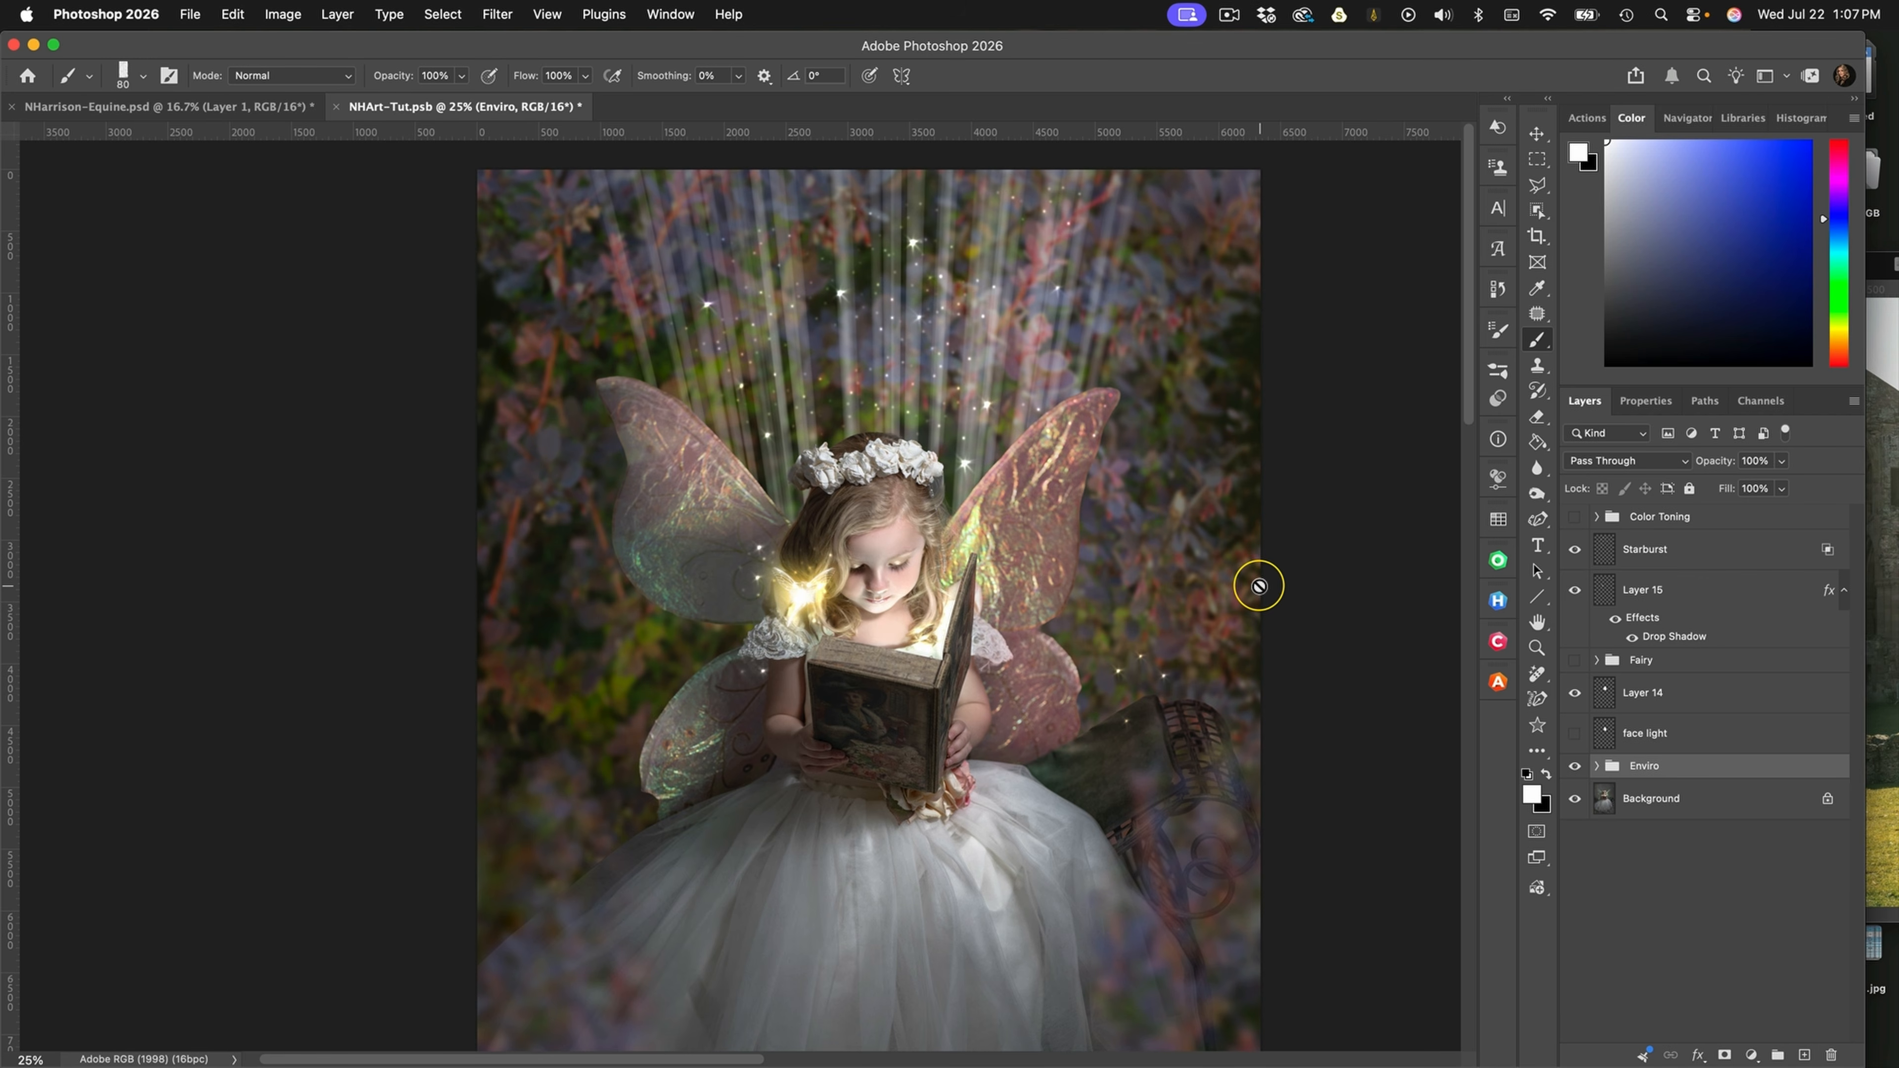
left_click(1574, 551)
Add a new layer directly above Starburst and choose the 697 px NH Fairy Dust brush from the Special Effects Brushes set
left_click(1742, 556)
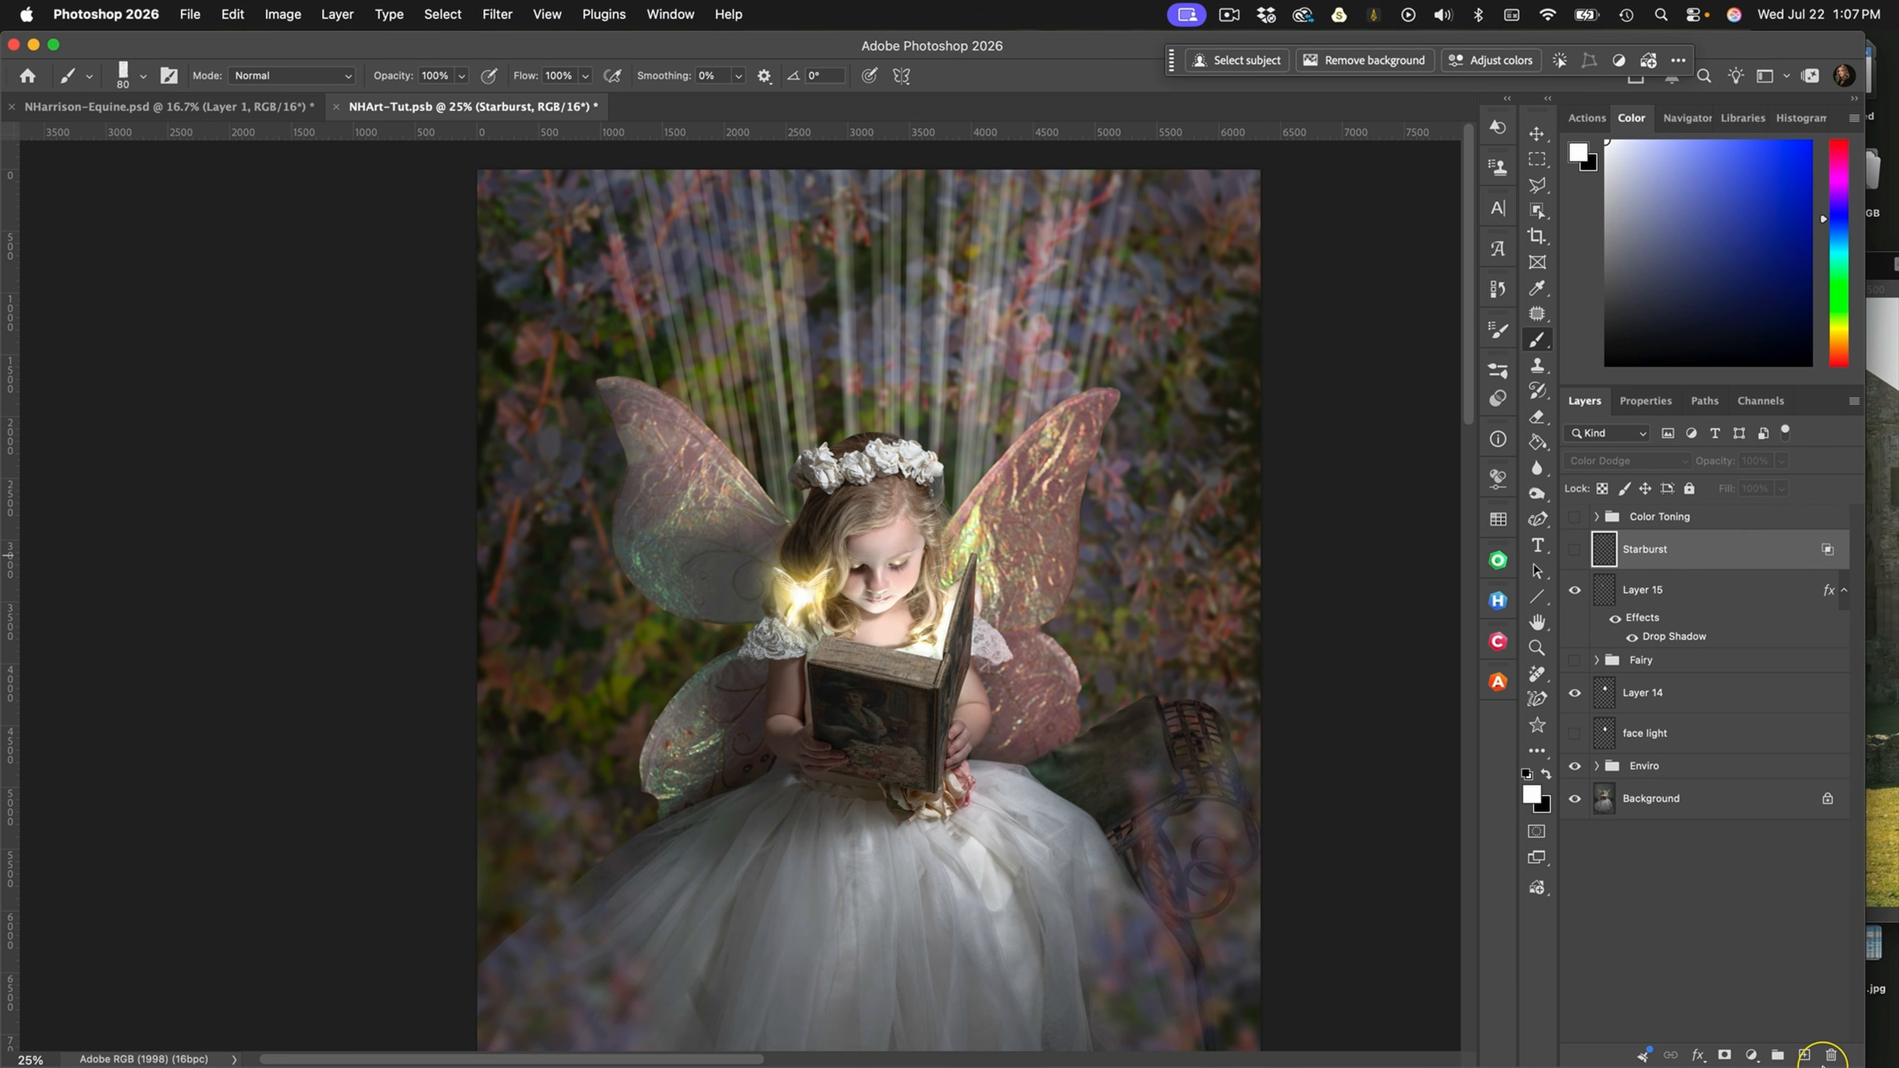
left_click(1806, 1054)
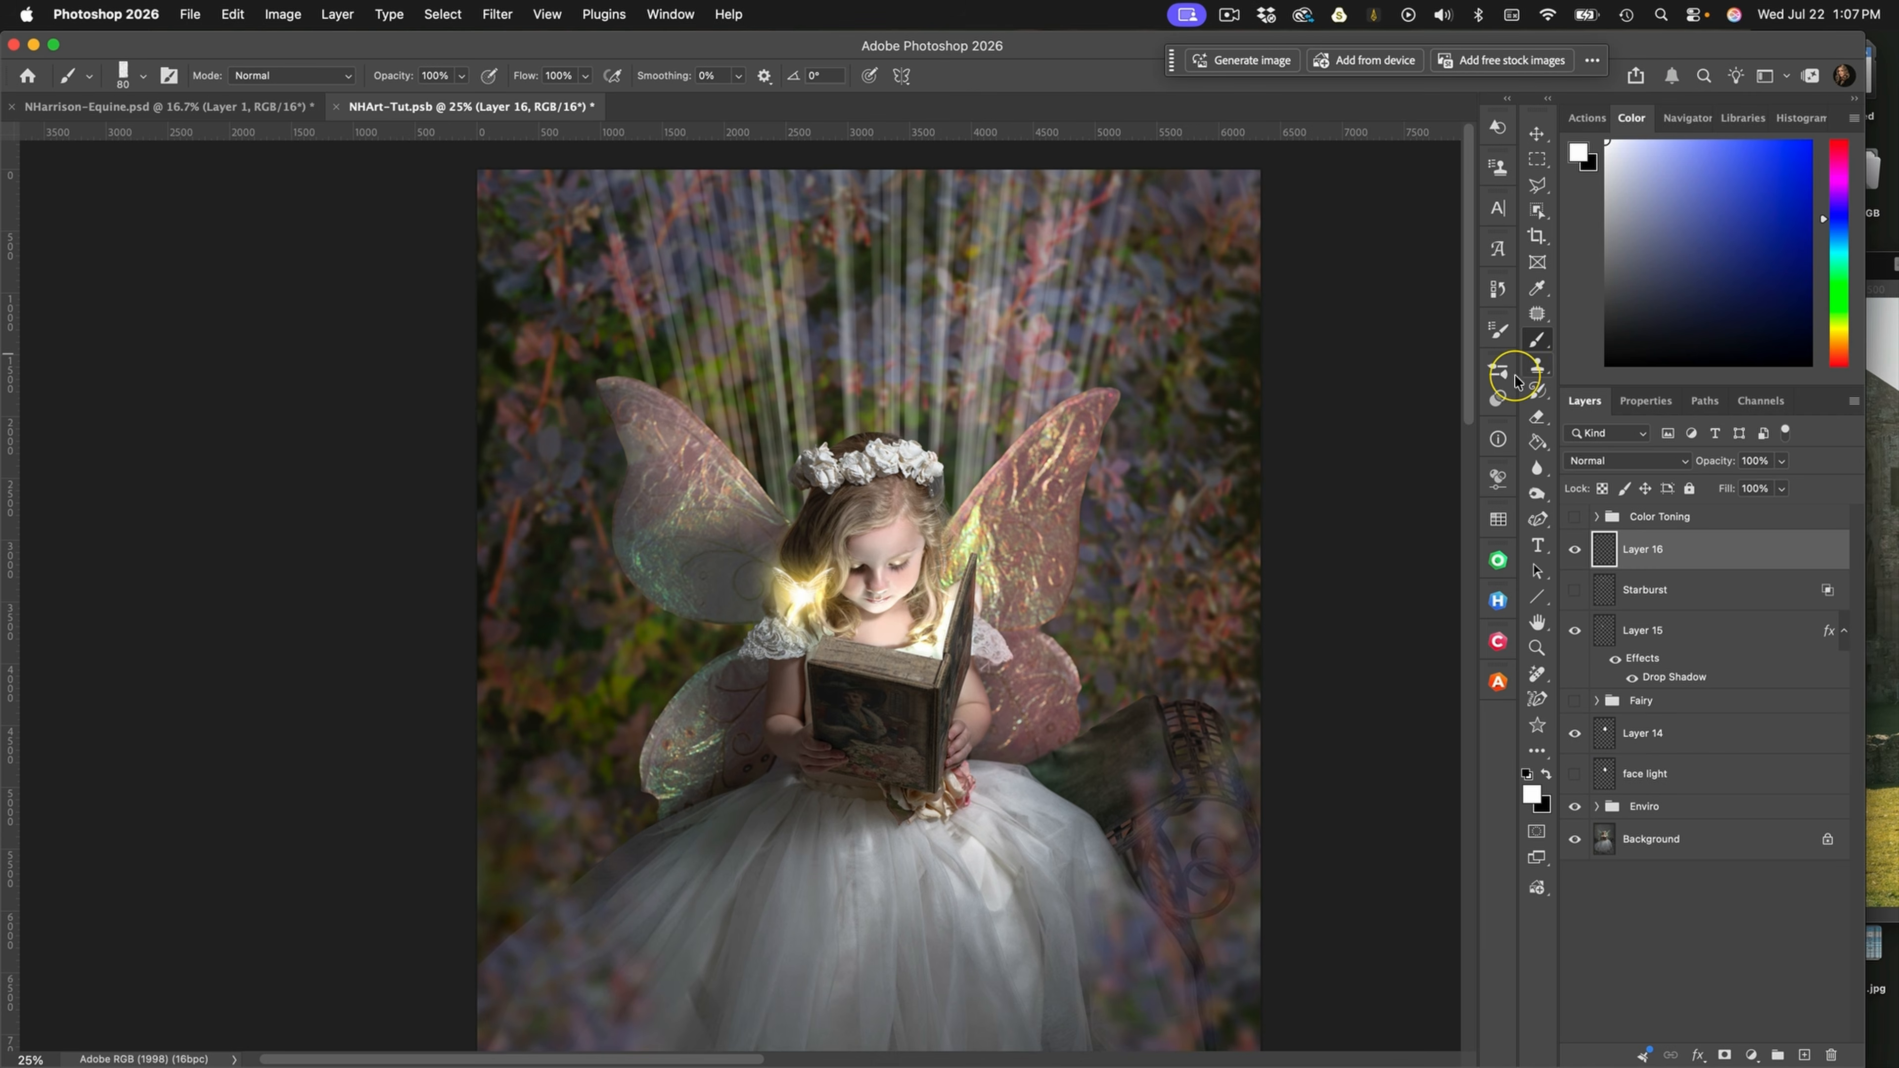
left_click(1496, 372)
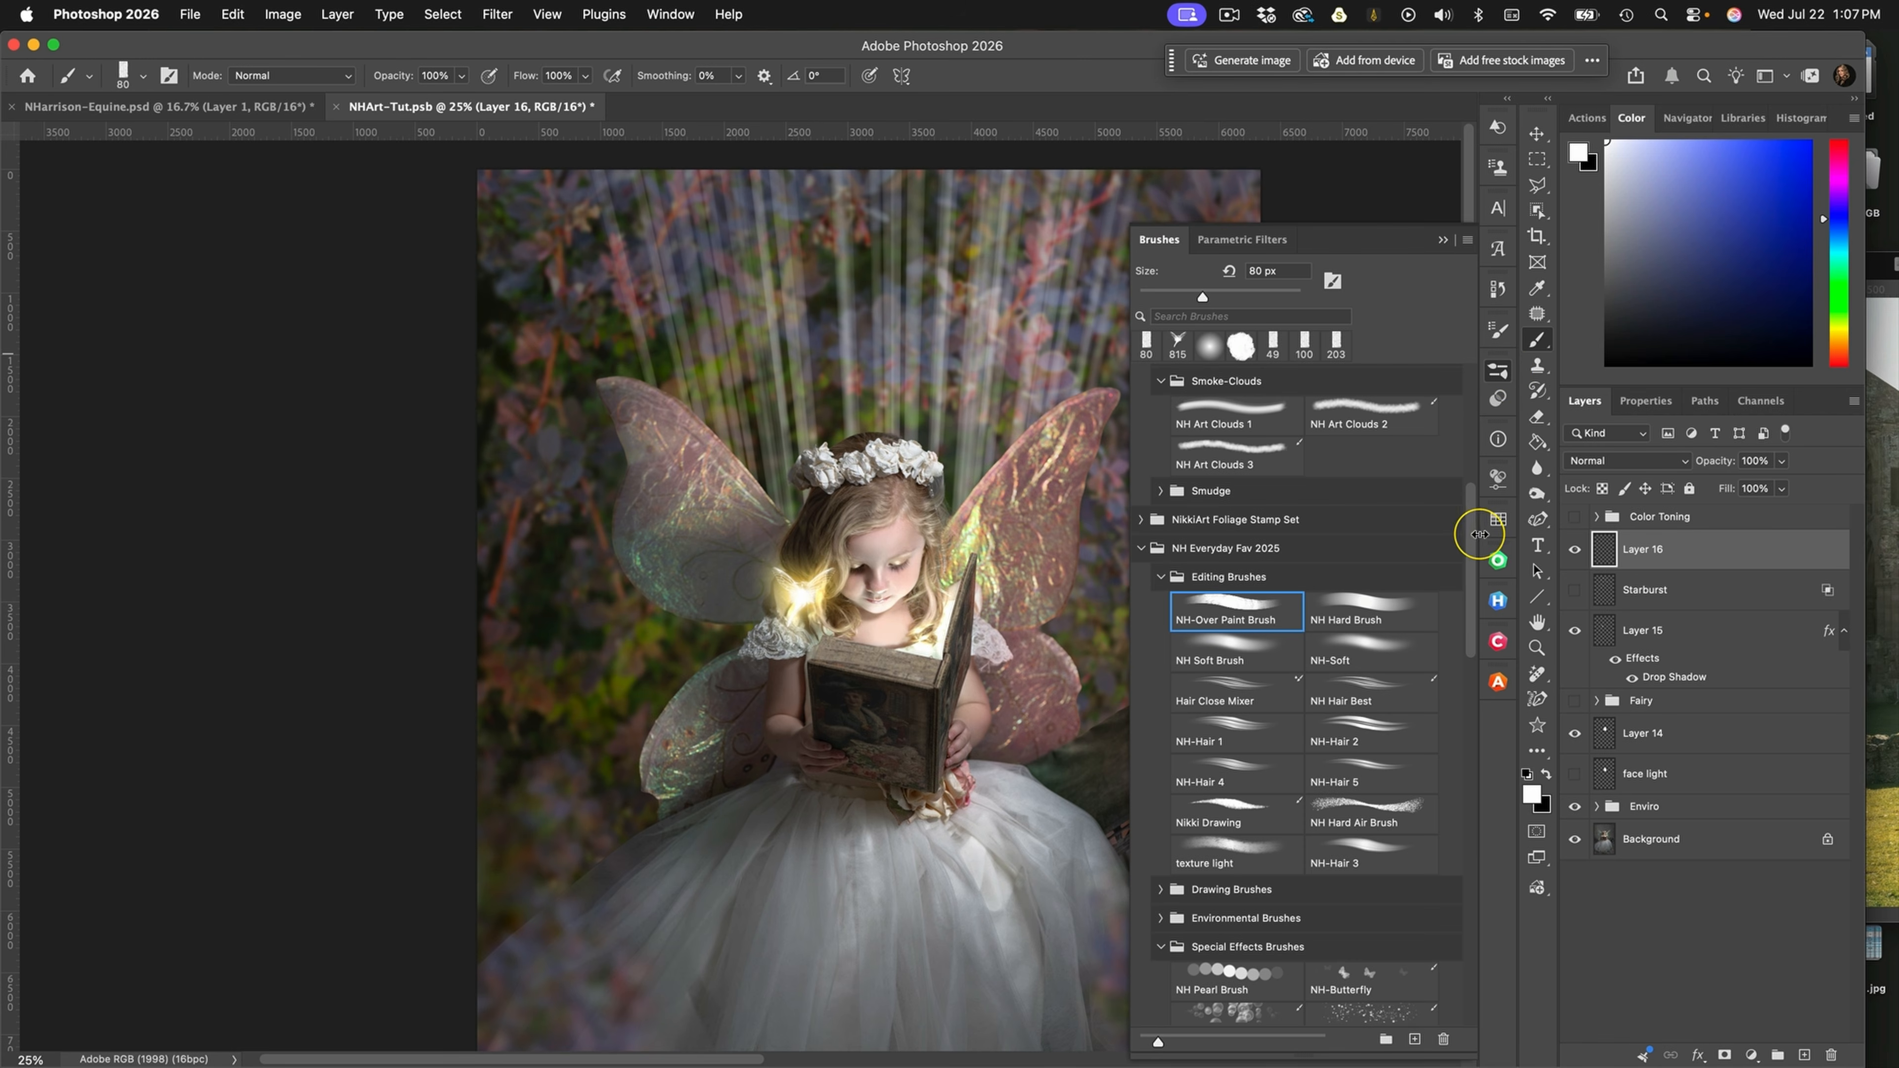
scroll(1477, 554, "down", 5)
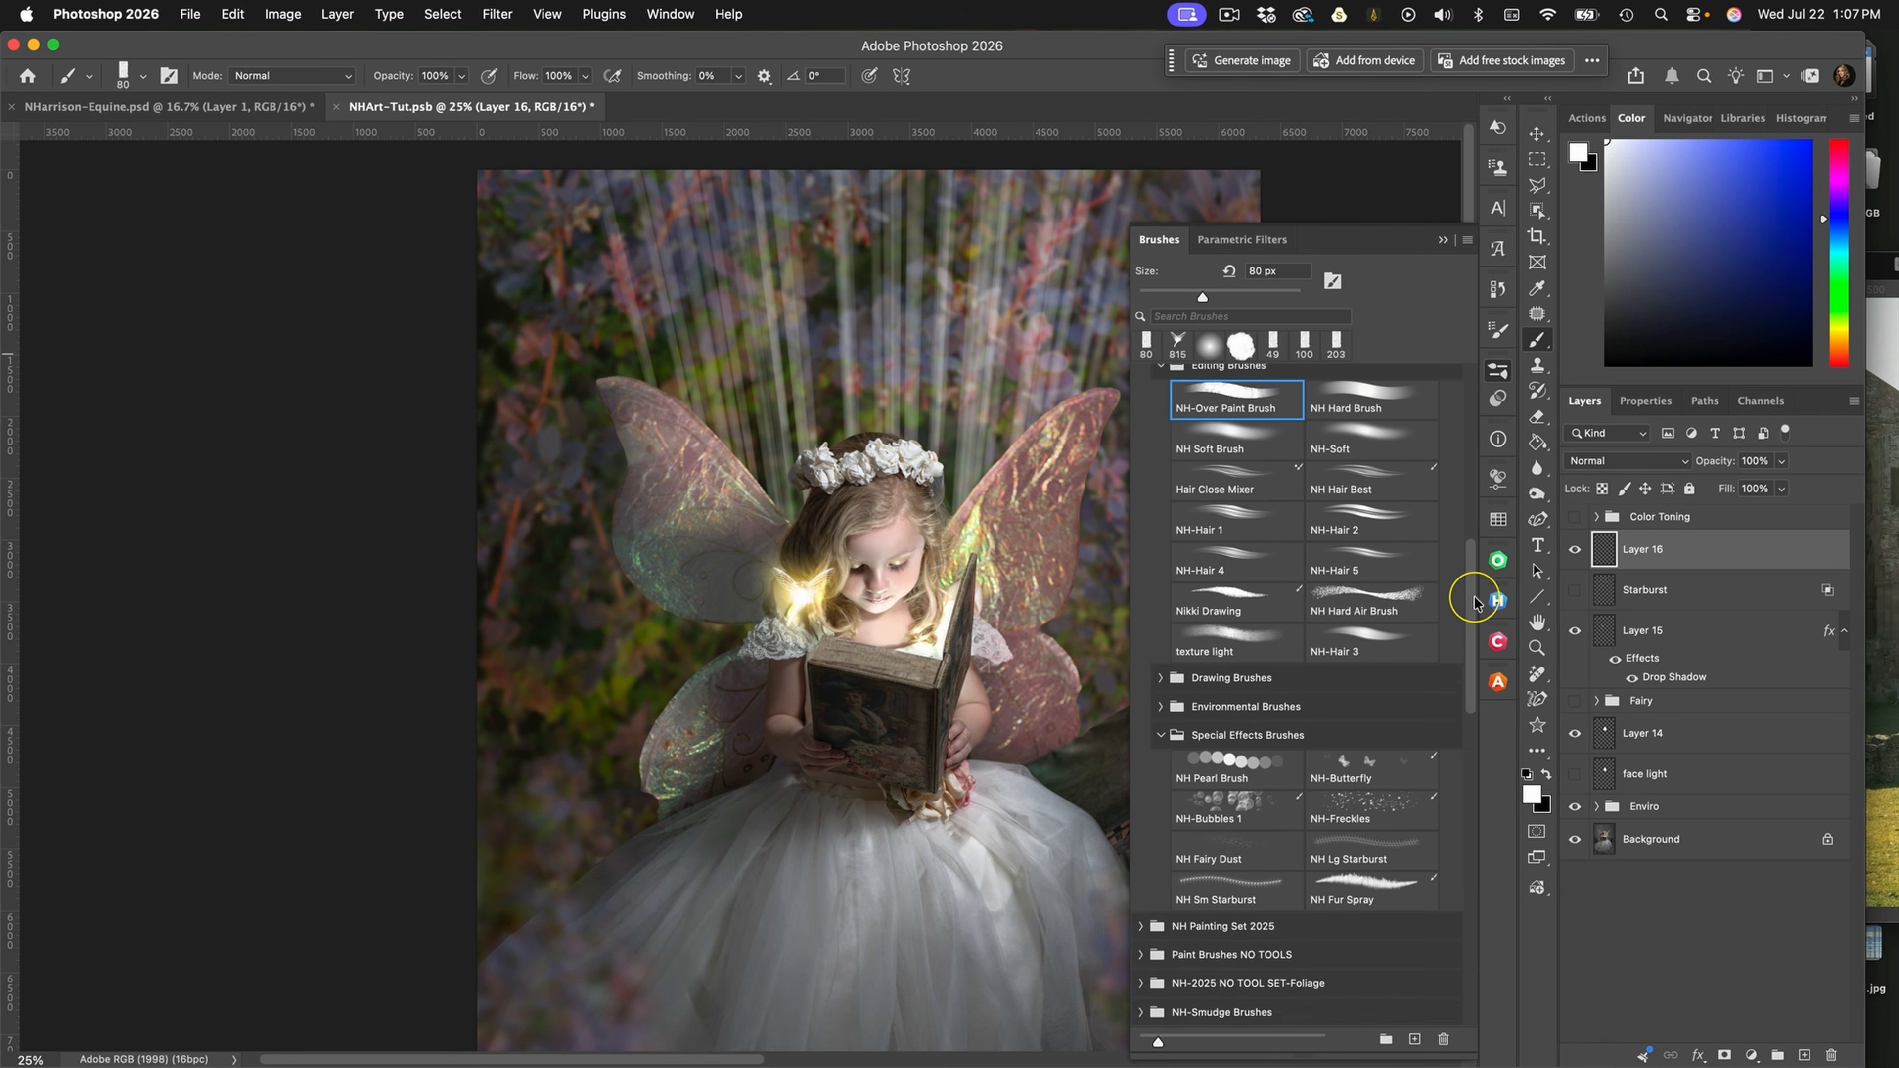
scroll(1474, 602, "down", 3)
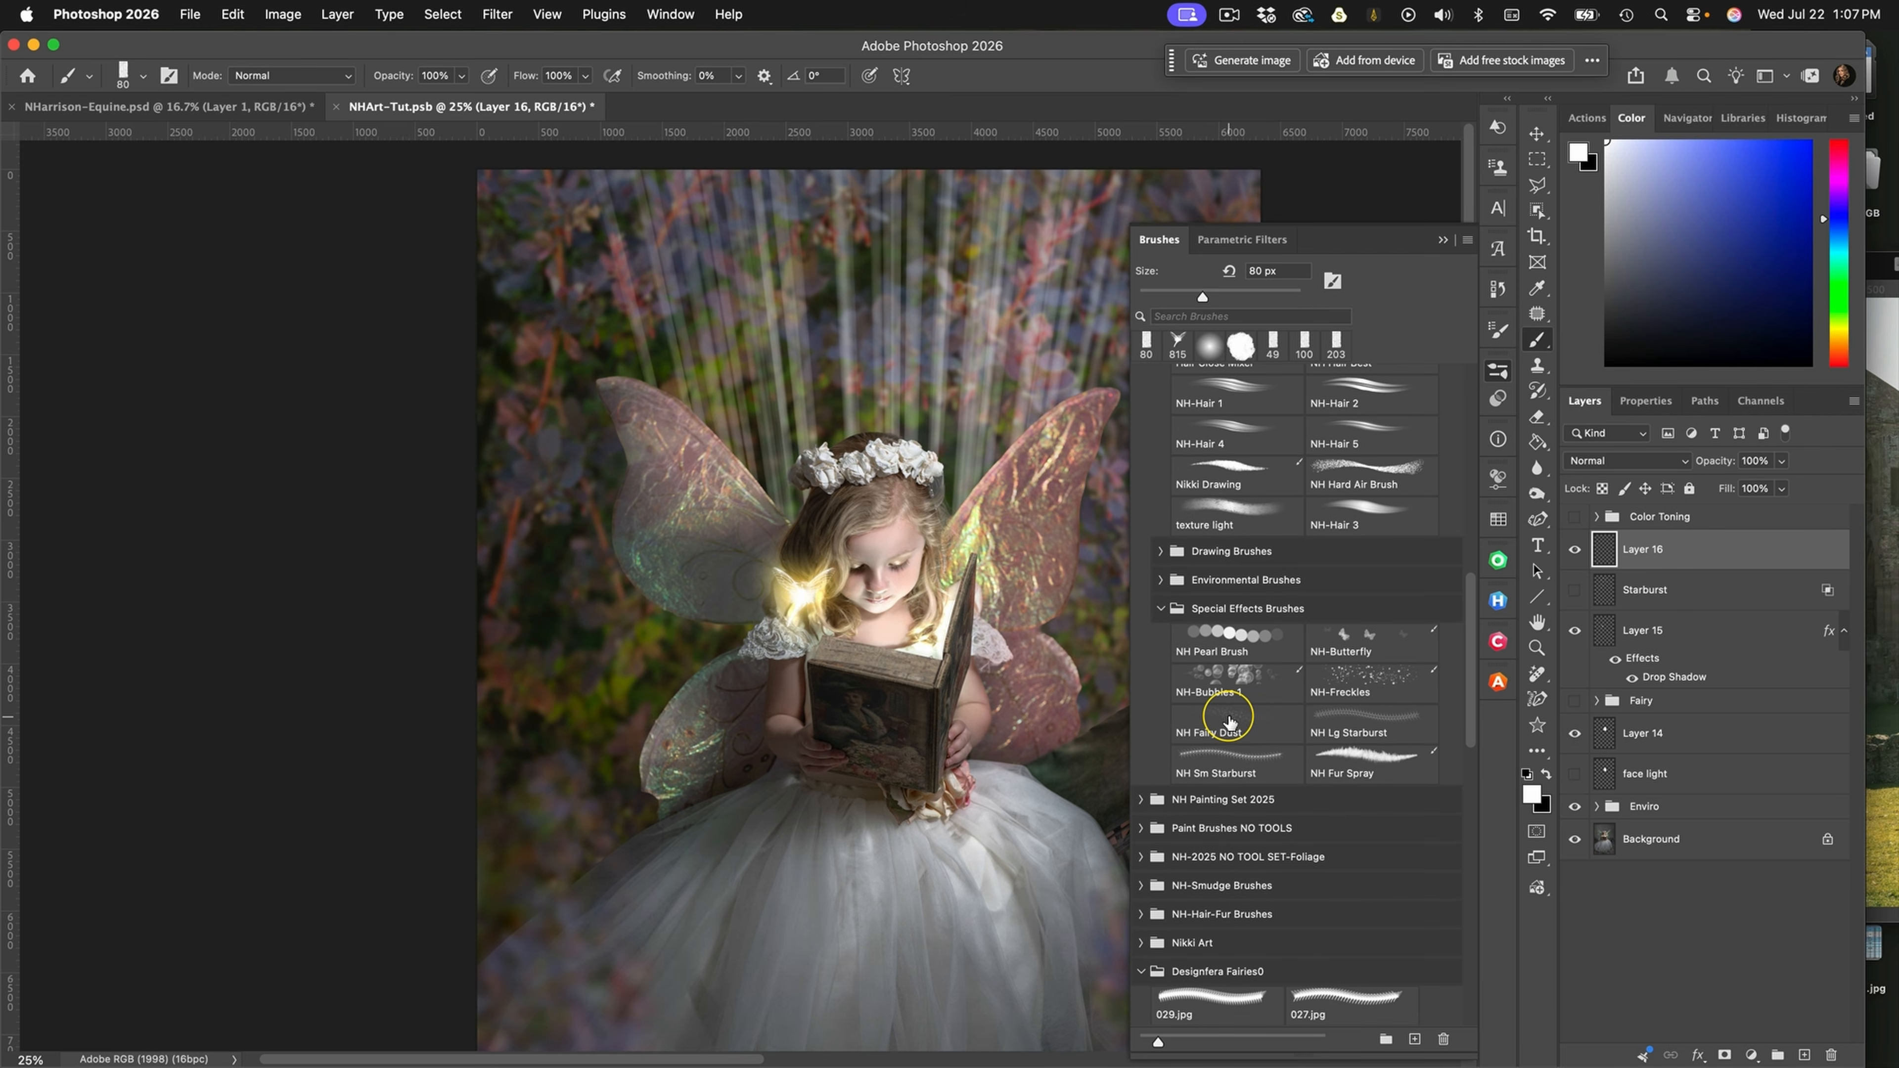
left_click(1230, 721)
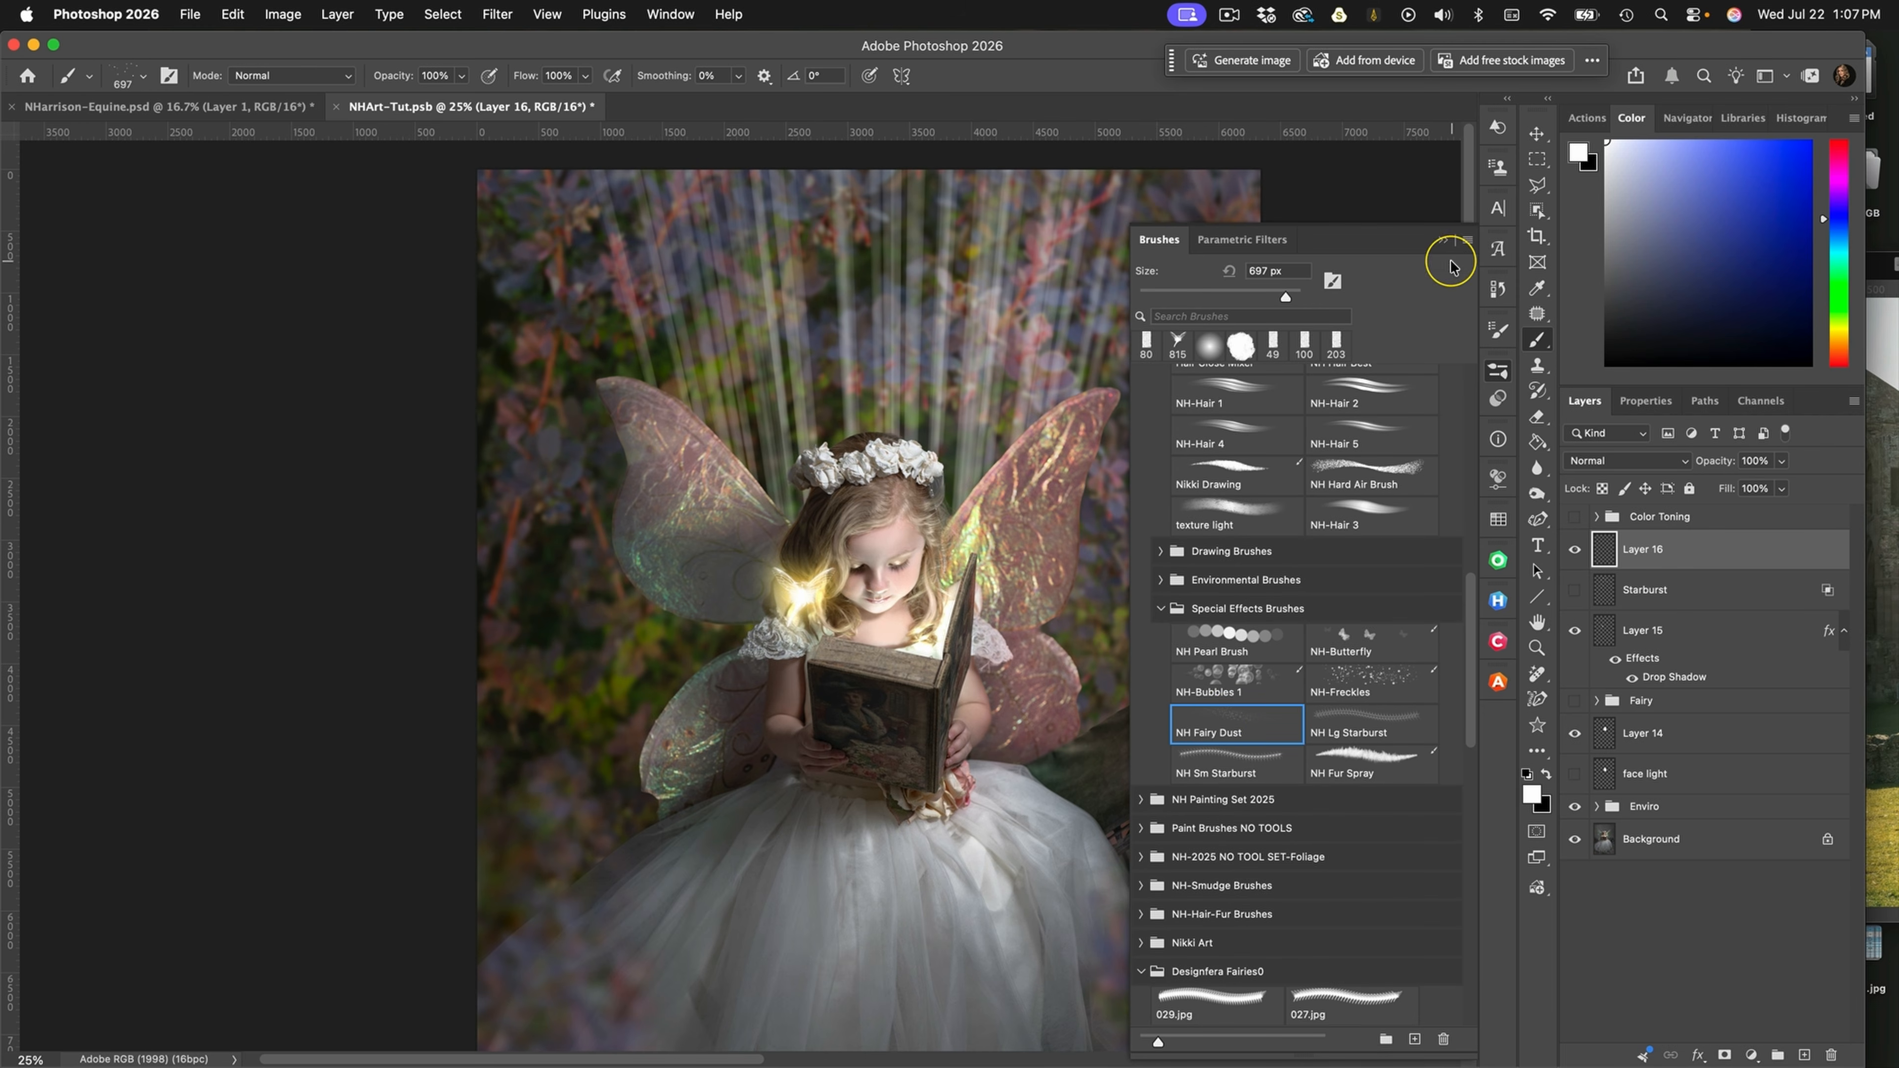
left_click(1442, 239)
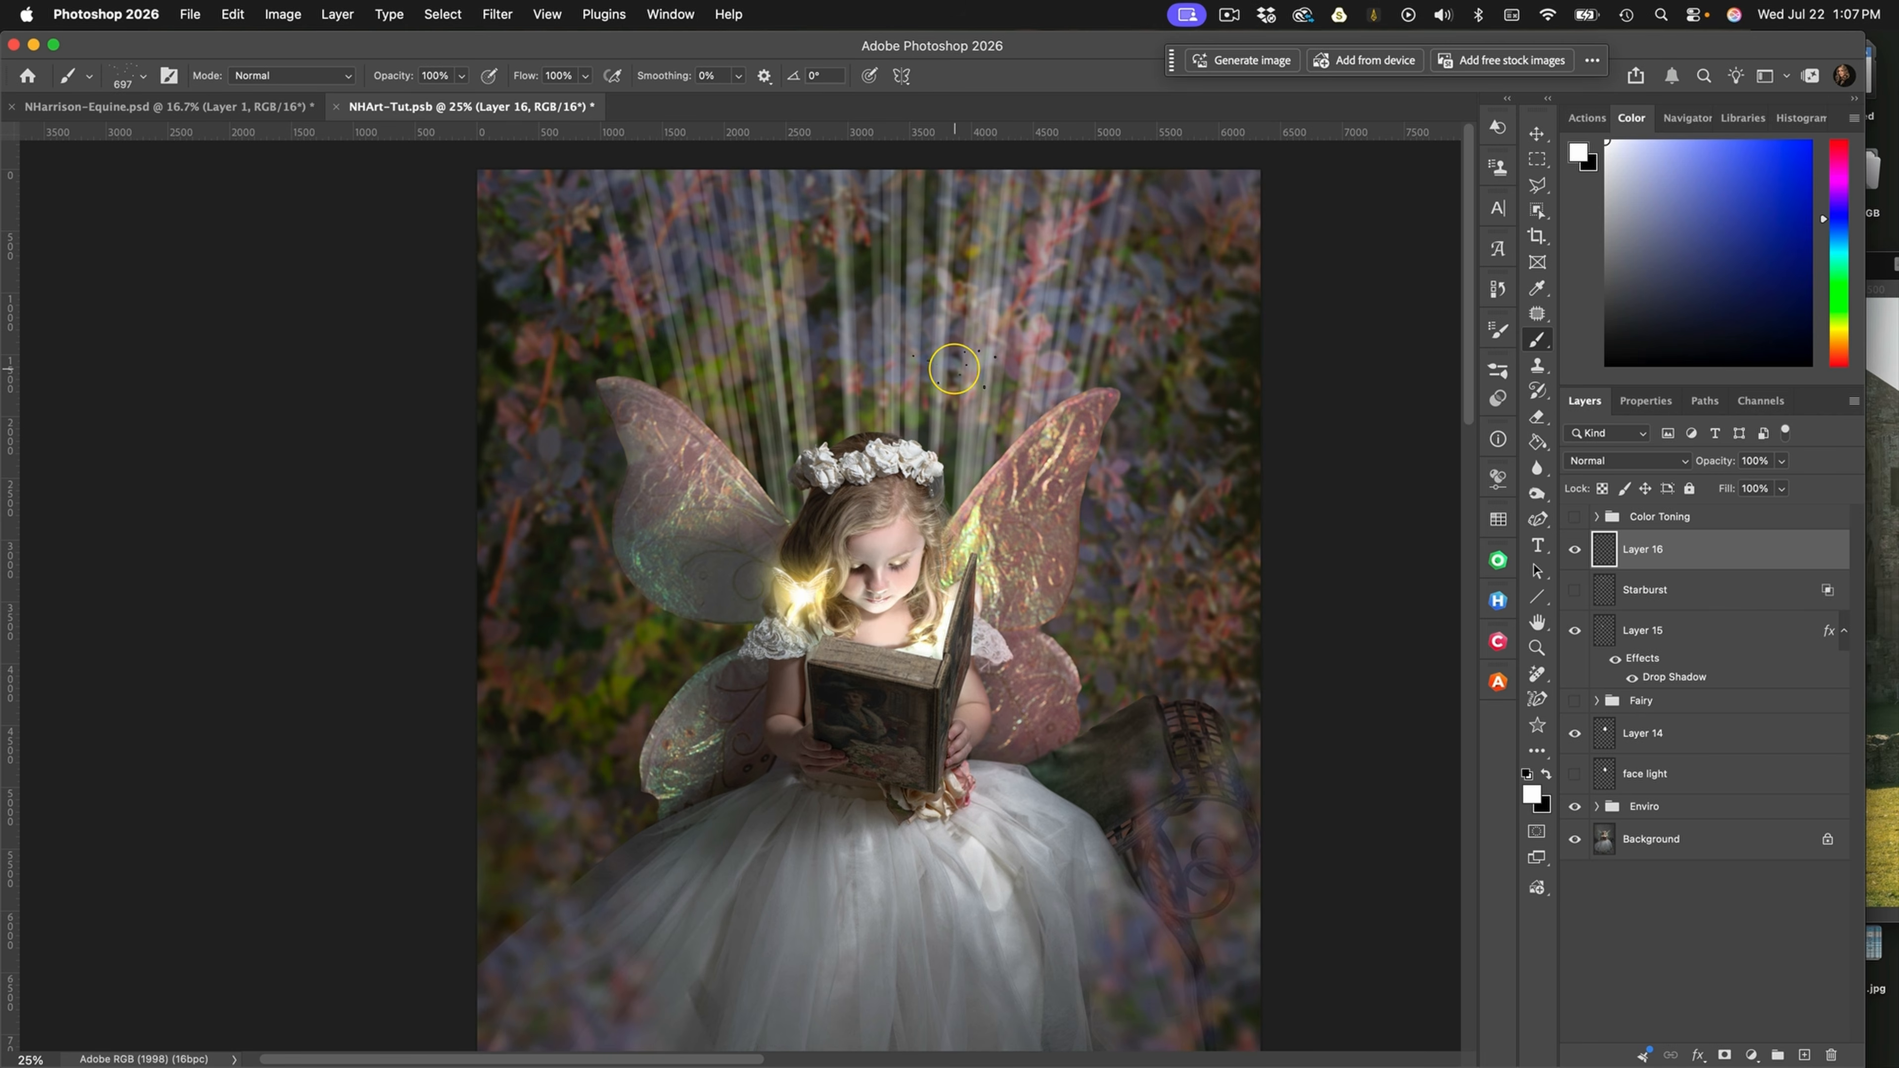
Set the new layer above Starburst to Color Dodge and turn off Transparency Shapes Layer in its blending options
left_click(1611, 458)
left_click(1617, 696)
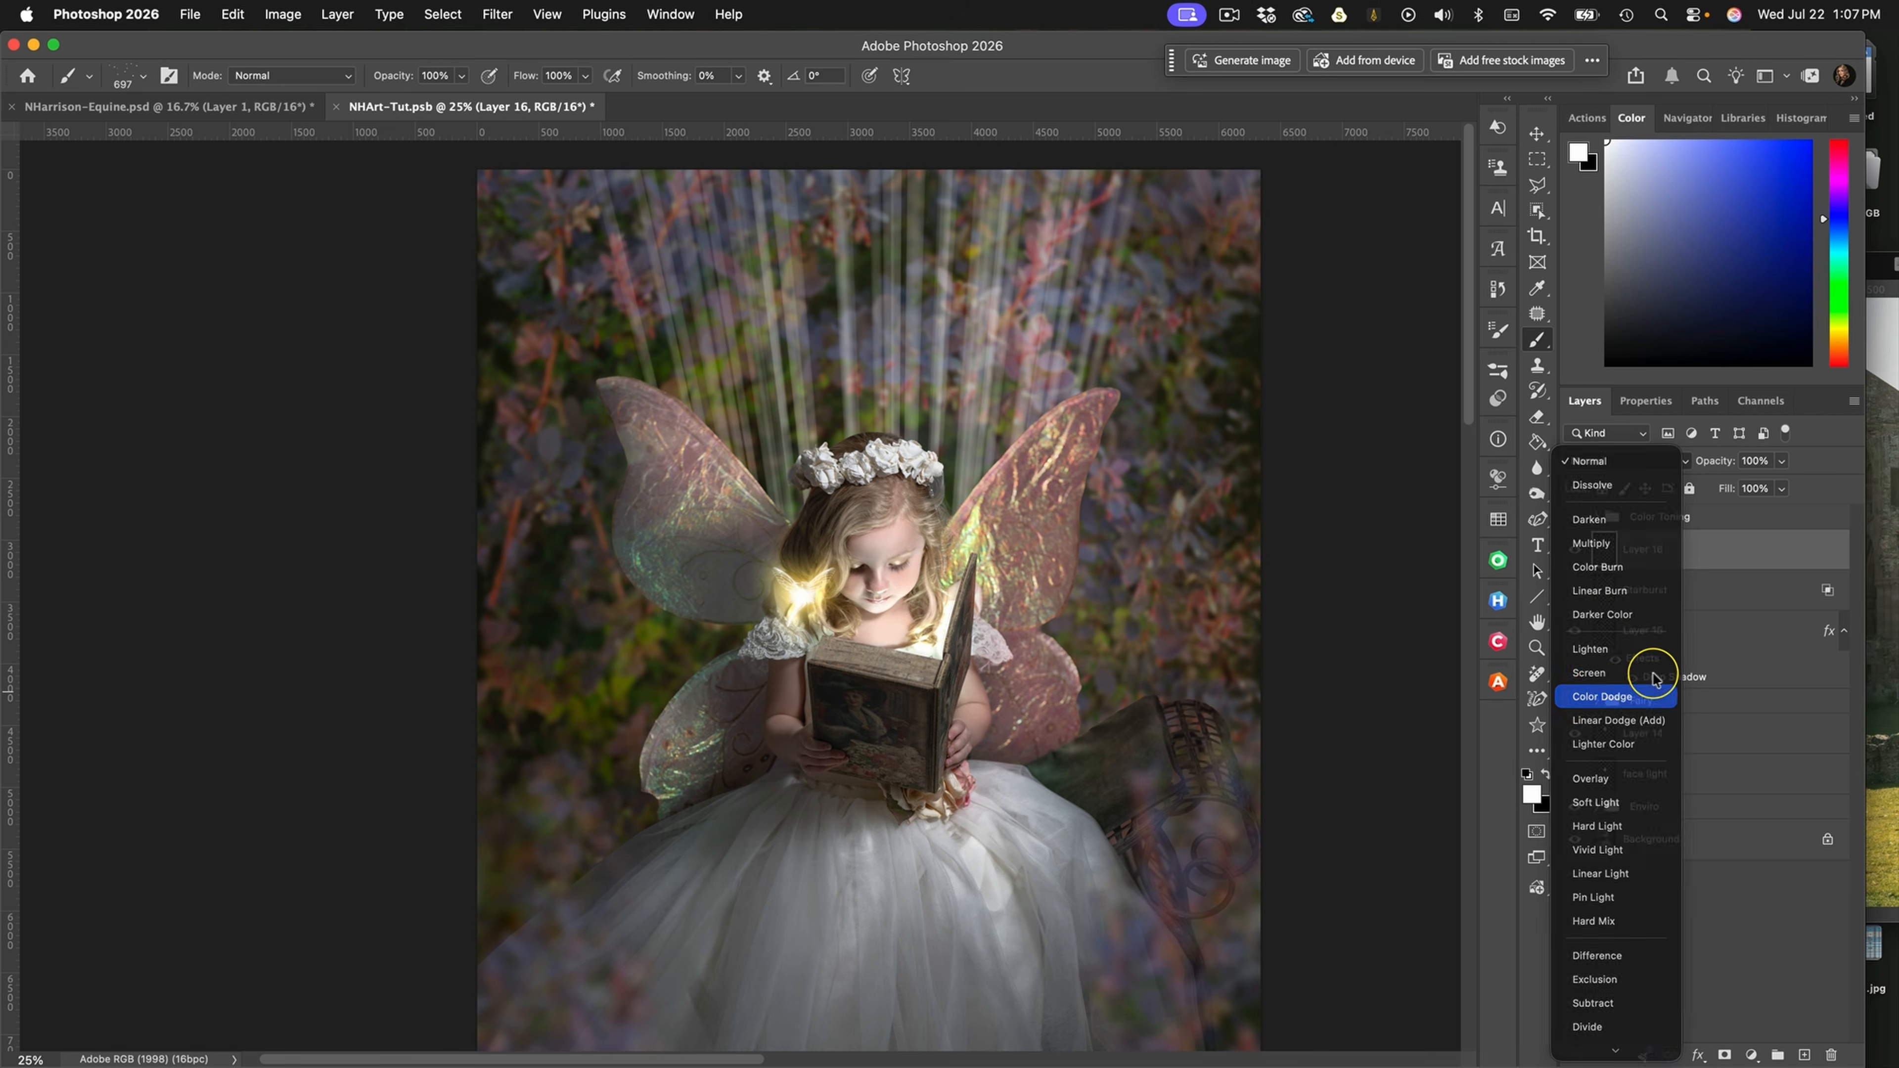
double_click(1753, 553)
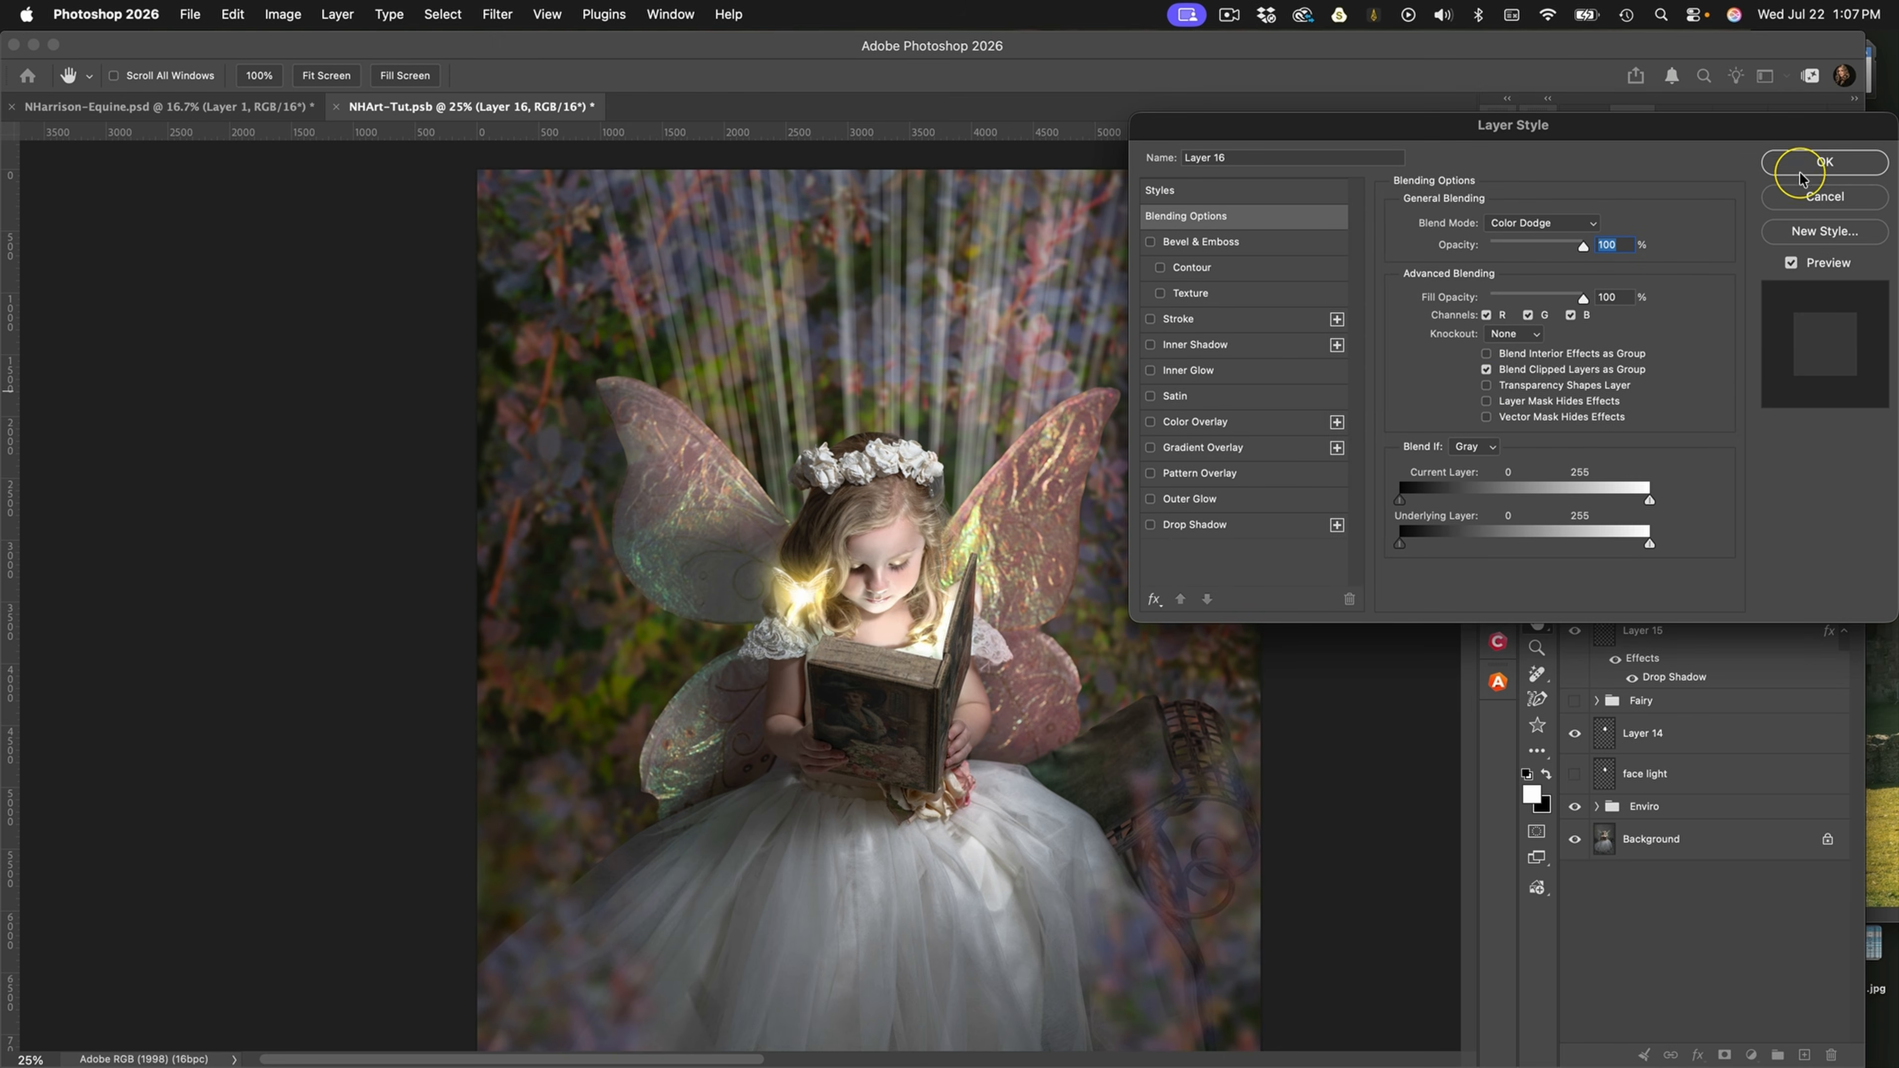
left_click(1824, 162)
Paint white fairy dust among the light rays above the girl's head and around her hair and wings
mouse_move(962, 398)
left_mouse_down()
mouse_move(851, 398)
mouse_move(828, 363)
mouse_move(905, 355)
left_mouse_up()
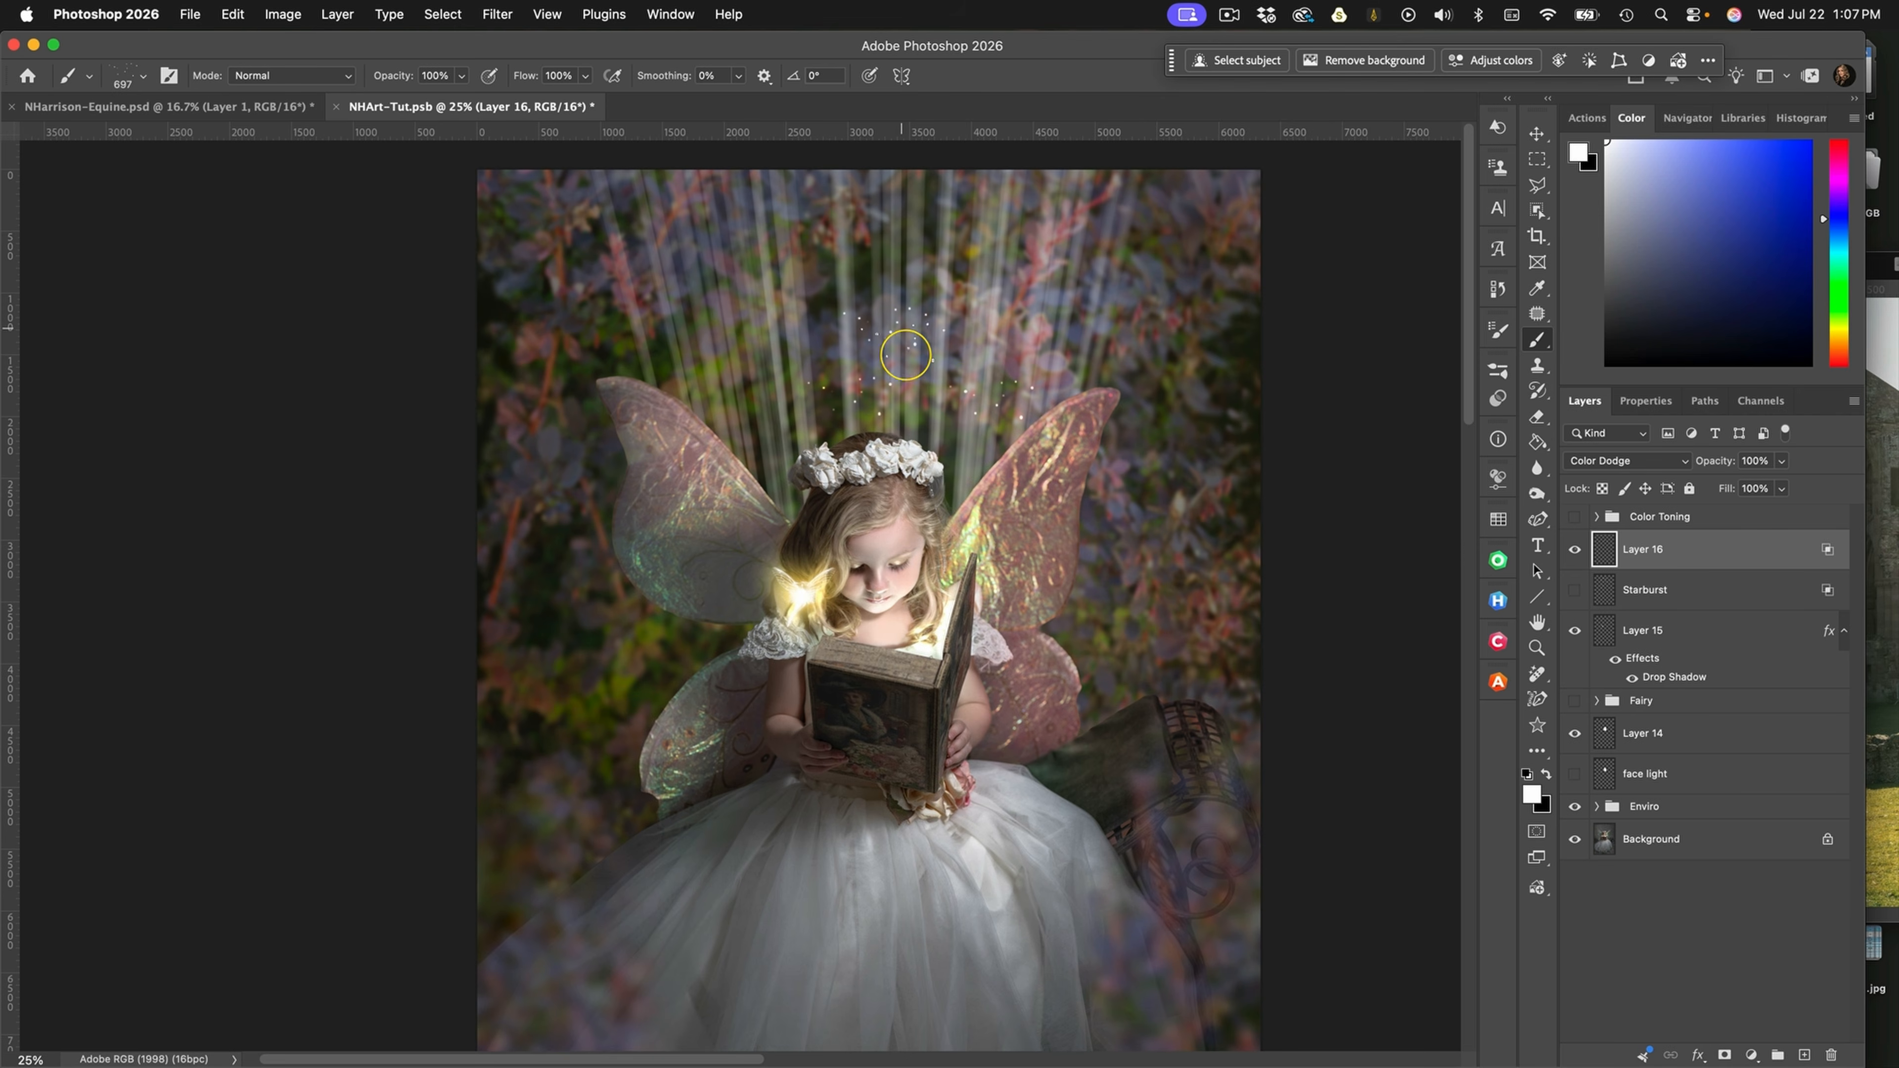
mouse_move(784, 449)
left_mouse_down()
mouse_move(755, 501)
mouse_move(798, 553)
mouse_move(782, 546)
left_mouse_up()
left_click_drag(971, 487, 1017, 526)
mouse_move(909, 300)
left_mouse_down()
mouse_move(802, 386)
mouse_move(777, 349)
mouse_move(865, 271)
left_mouse_up()
left_click(706, 630)
left_click(895, 245)
Apply a Gaussian Blur with a 6-pixel radius to the fairy dust layer
left_click(499, 13)
mouse_move(591, 353)
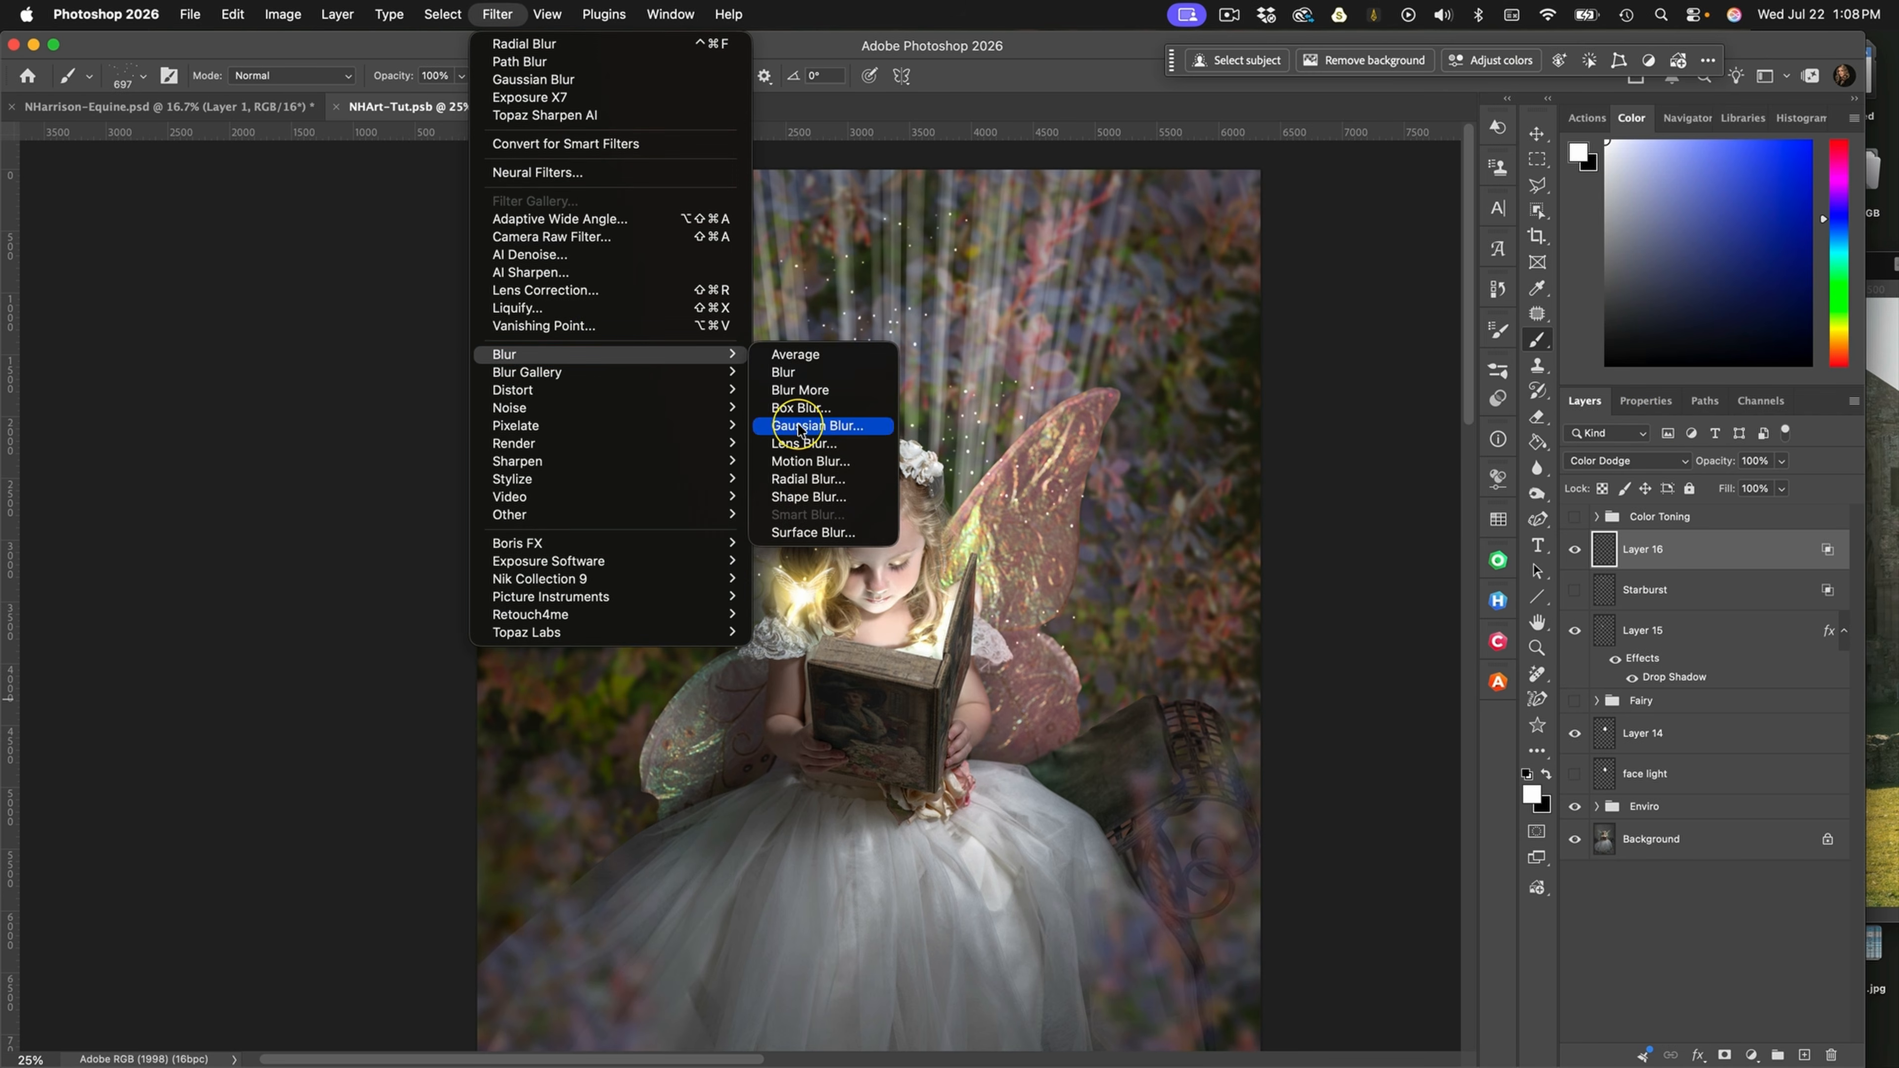
left_click(797, 424)
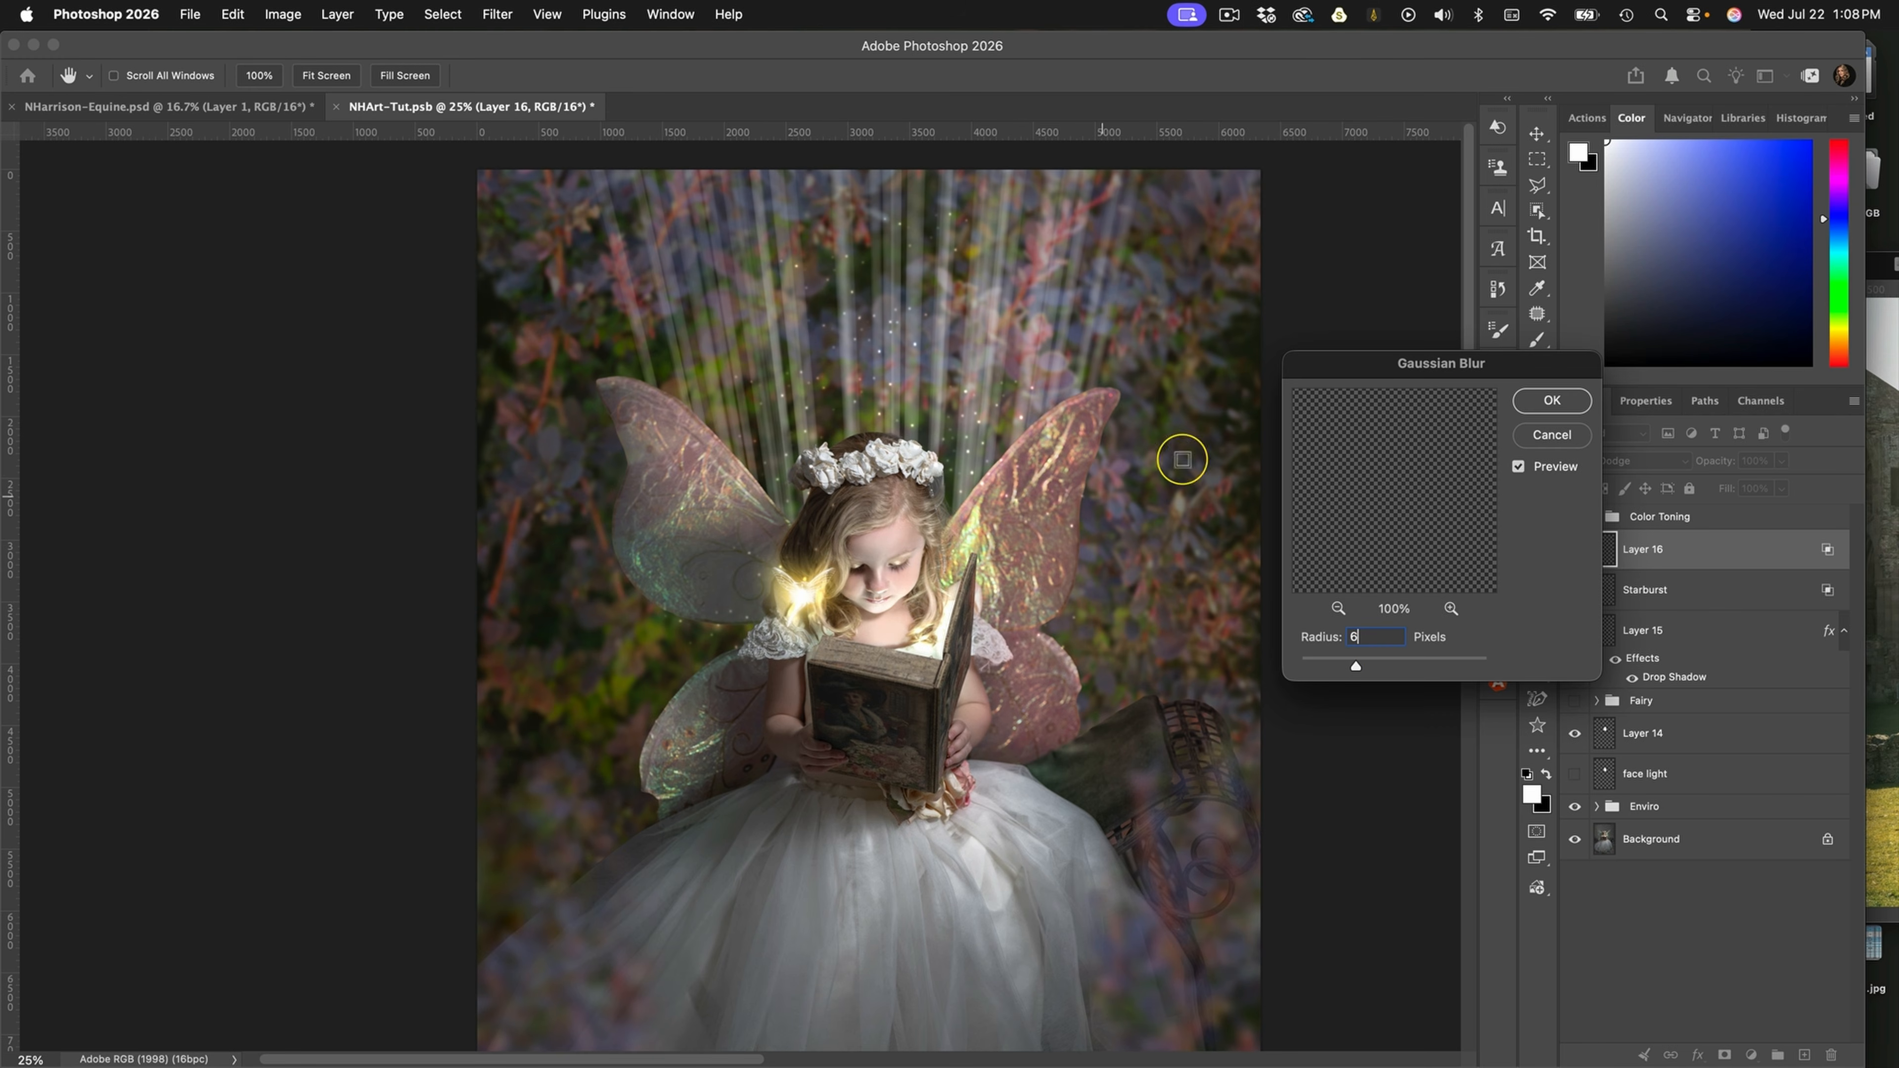
left_click(1549, 401)
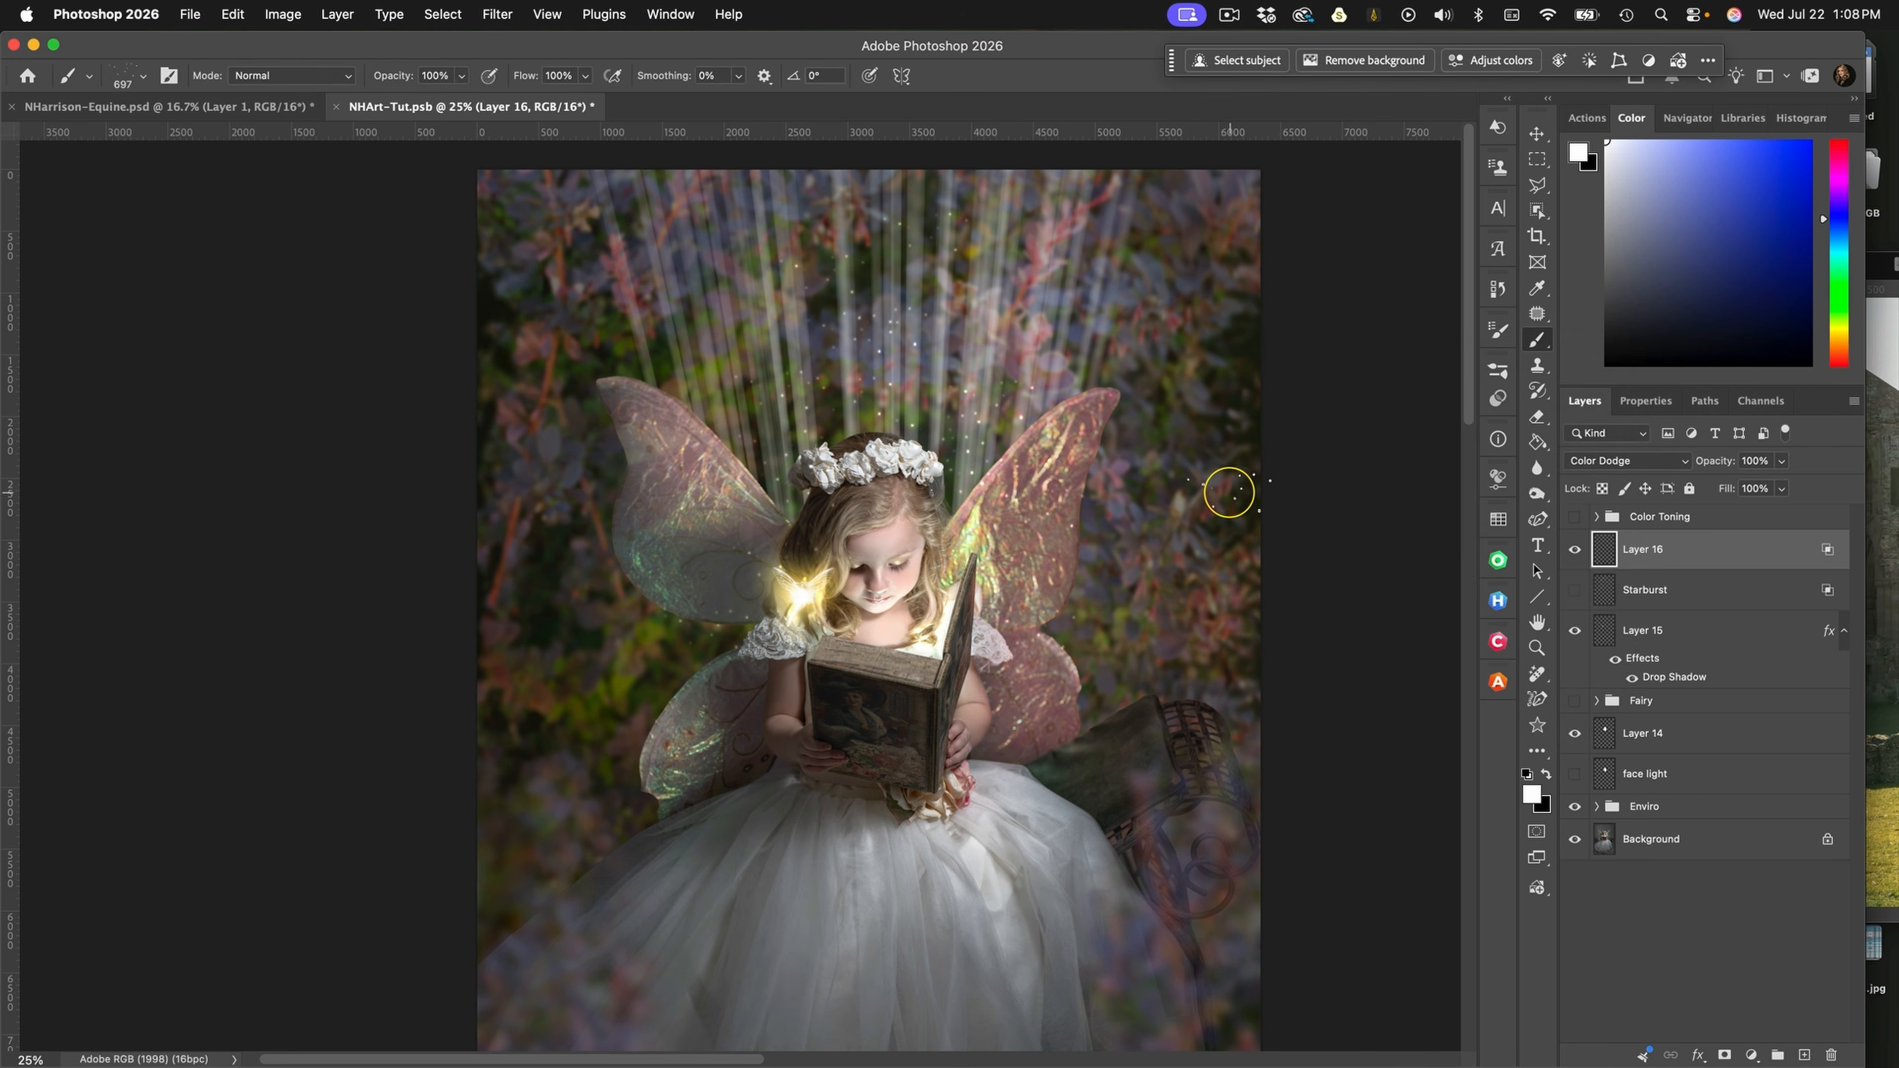
Add a new layer and paint small white starbursts among the light rays and around the girl with the NH Sm Starburst brush at about 175–200 px
left_click(1805, 1055)
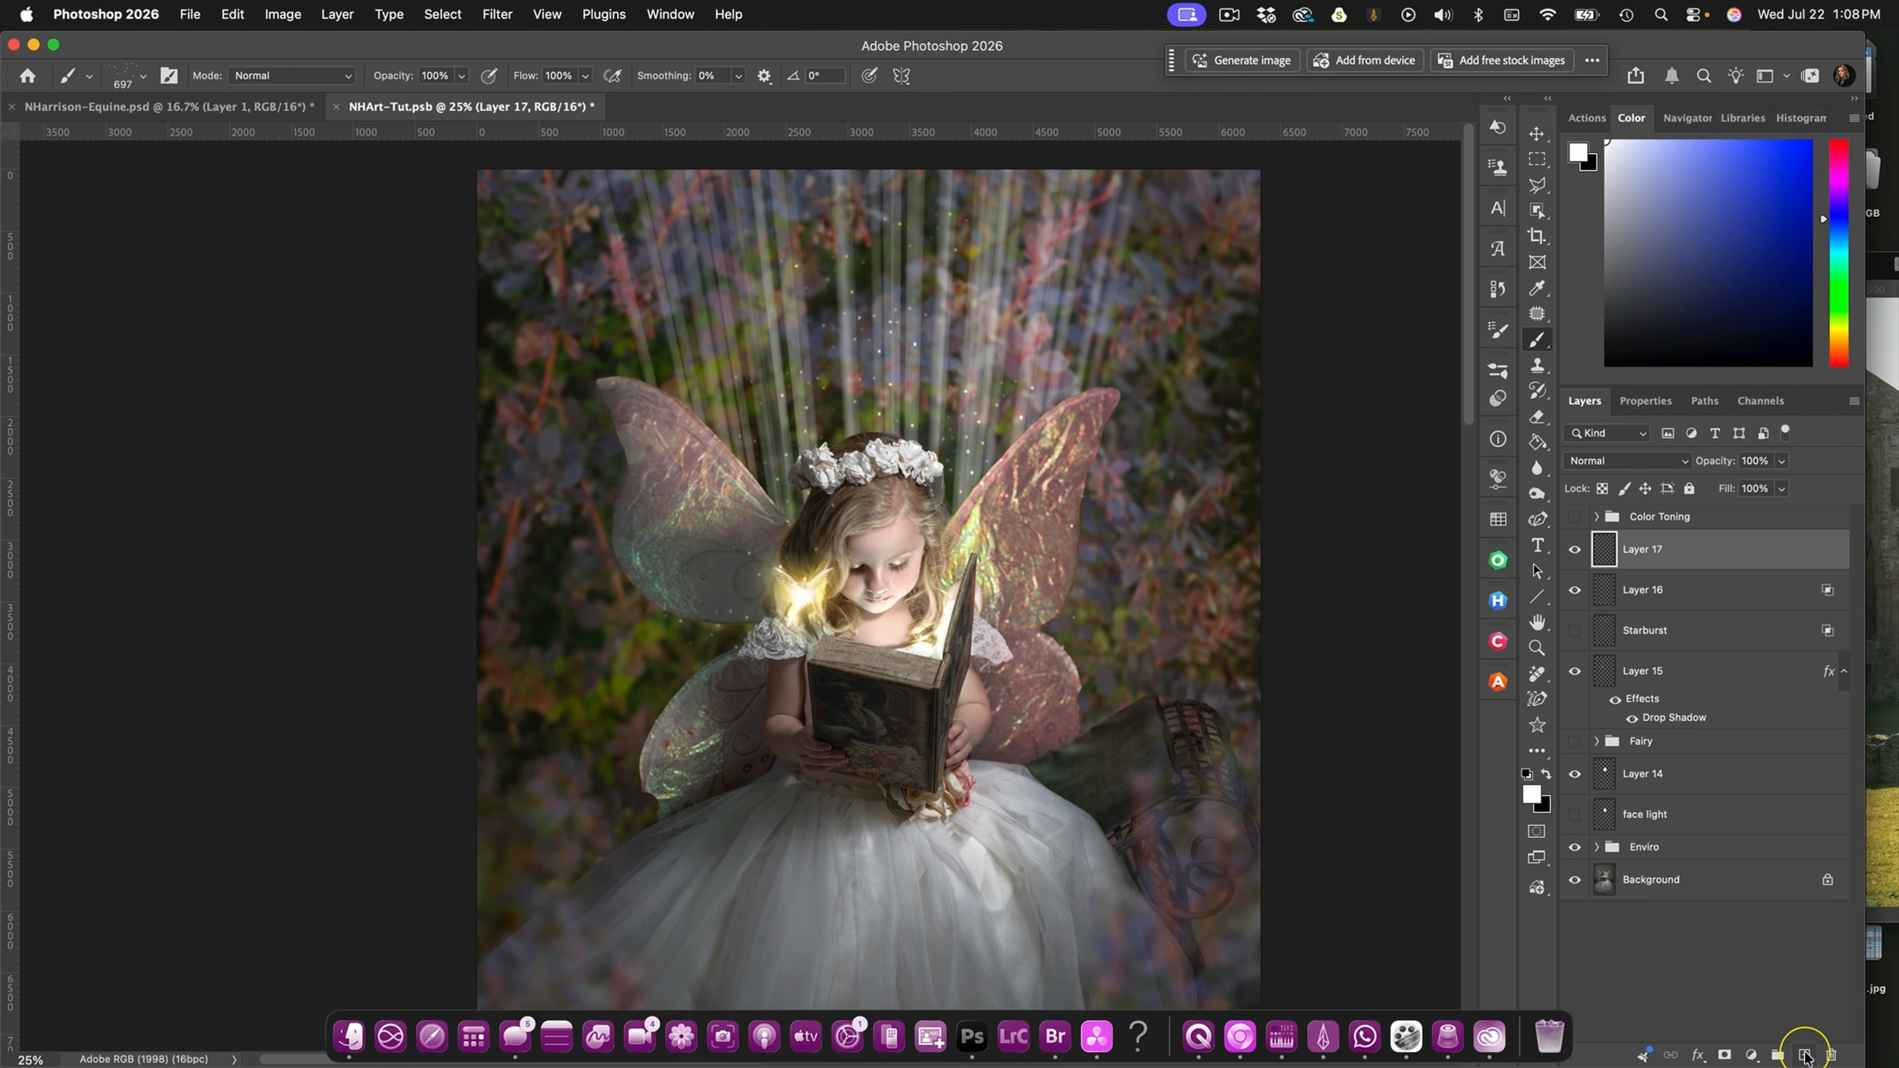
left_click(1498, 370)
left_click(1230, 759)
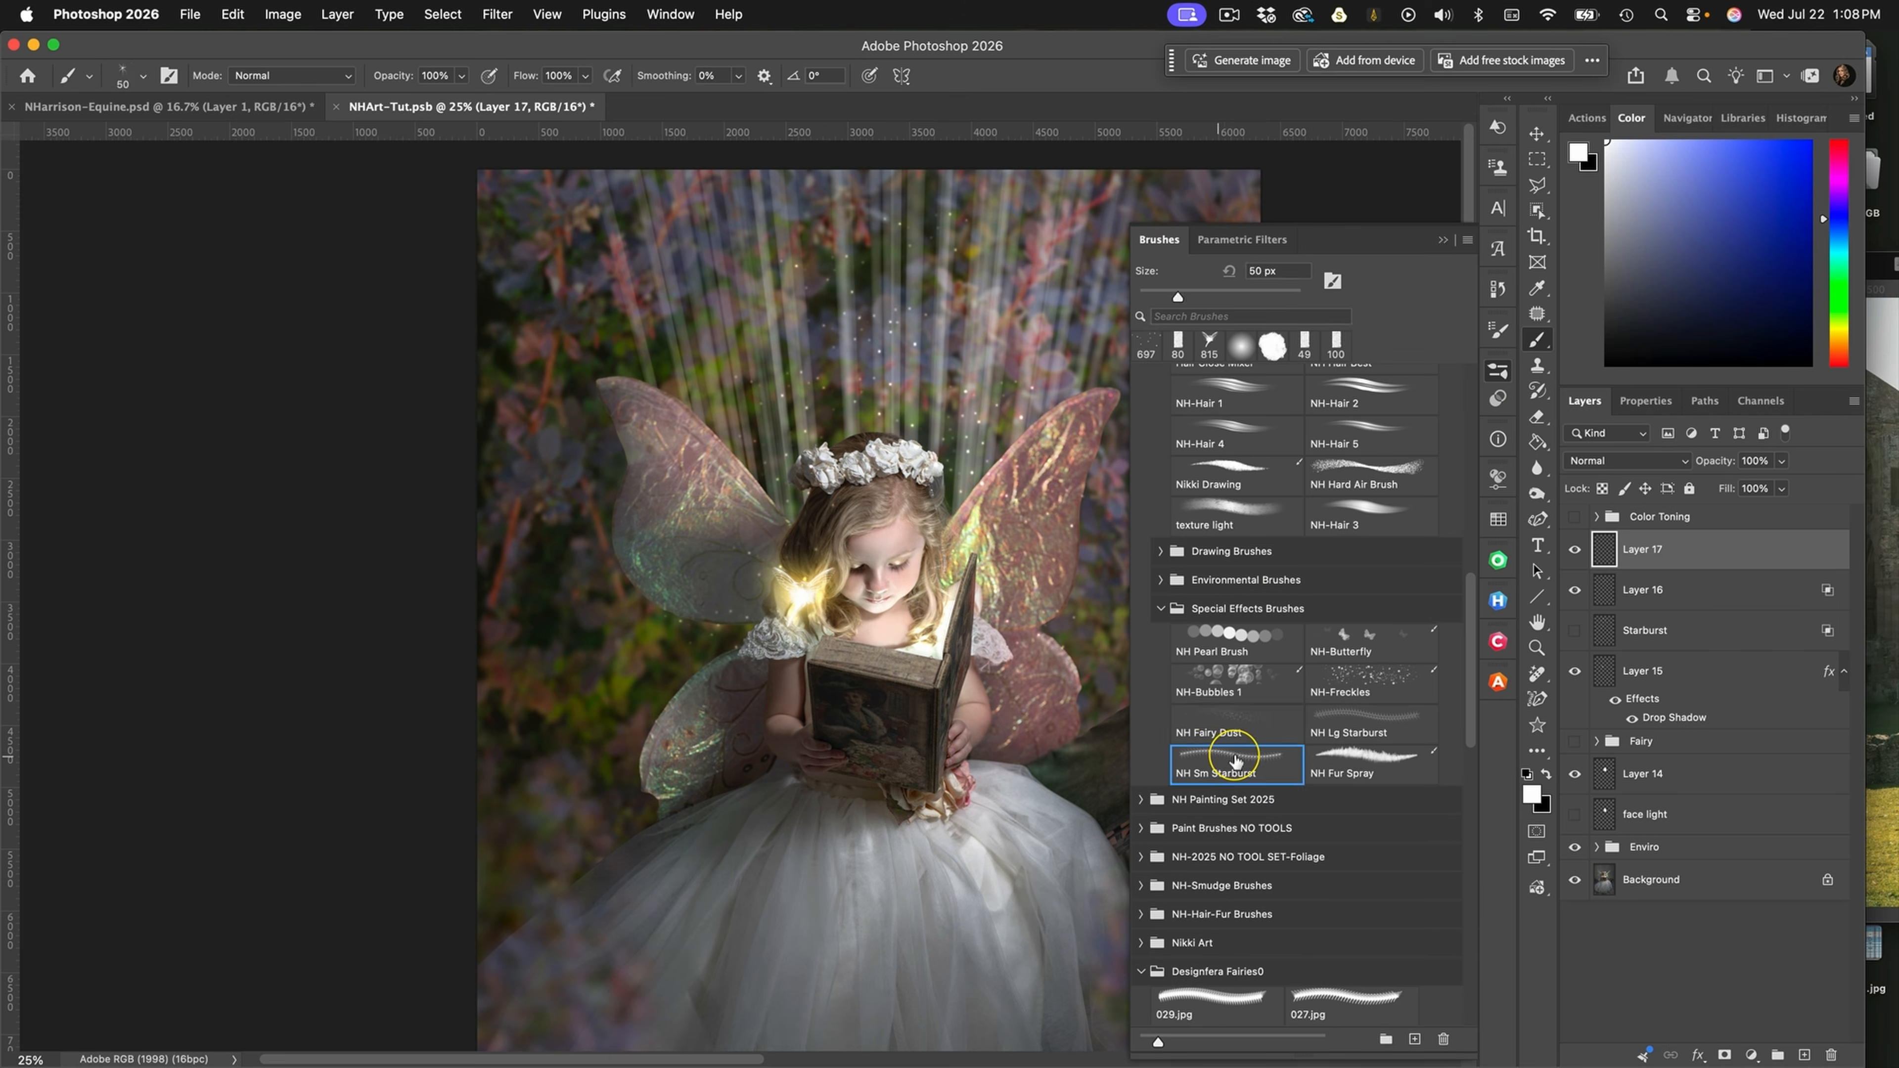
left_click(1442, 239)
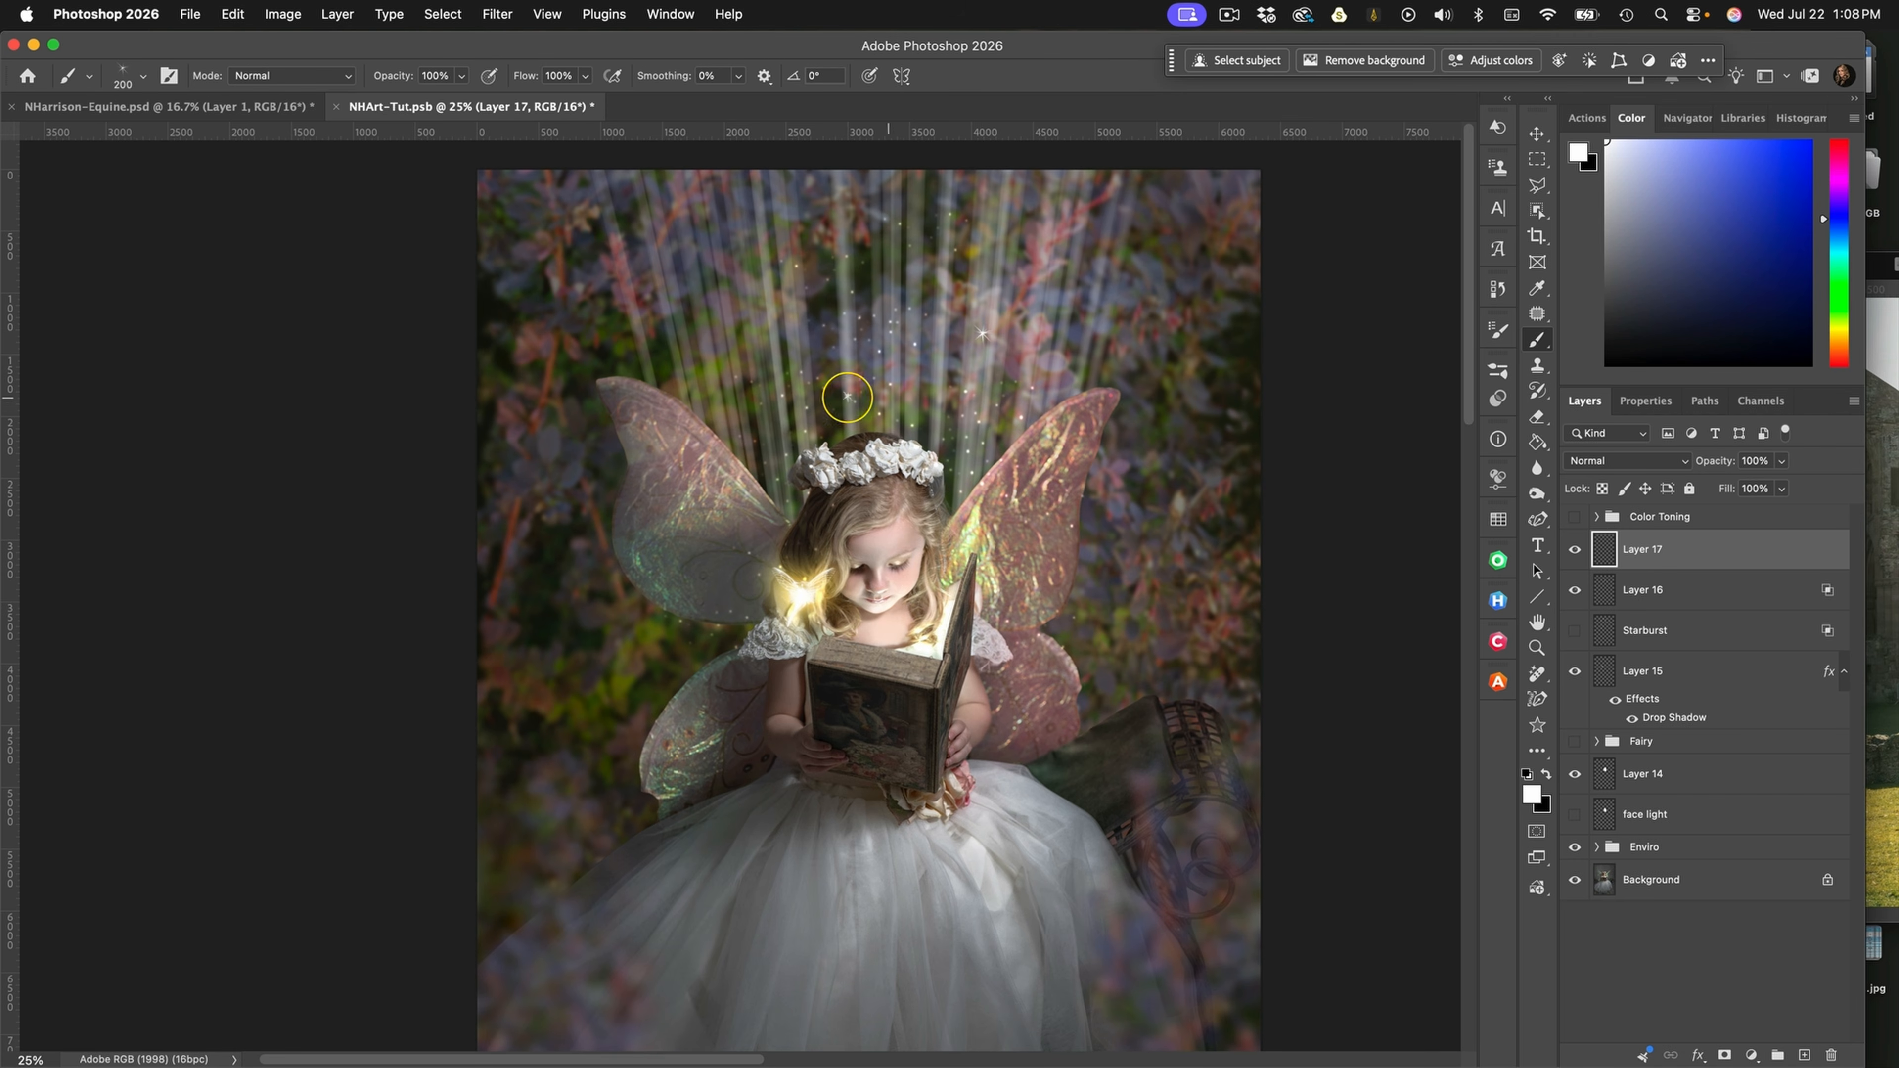
left_click(827, 411)
key("[")
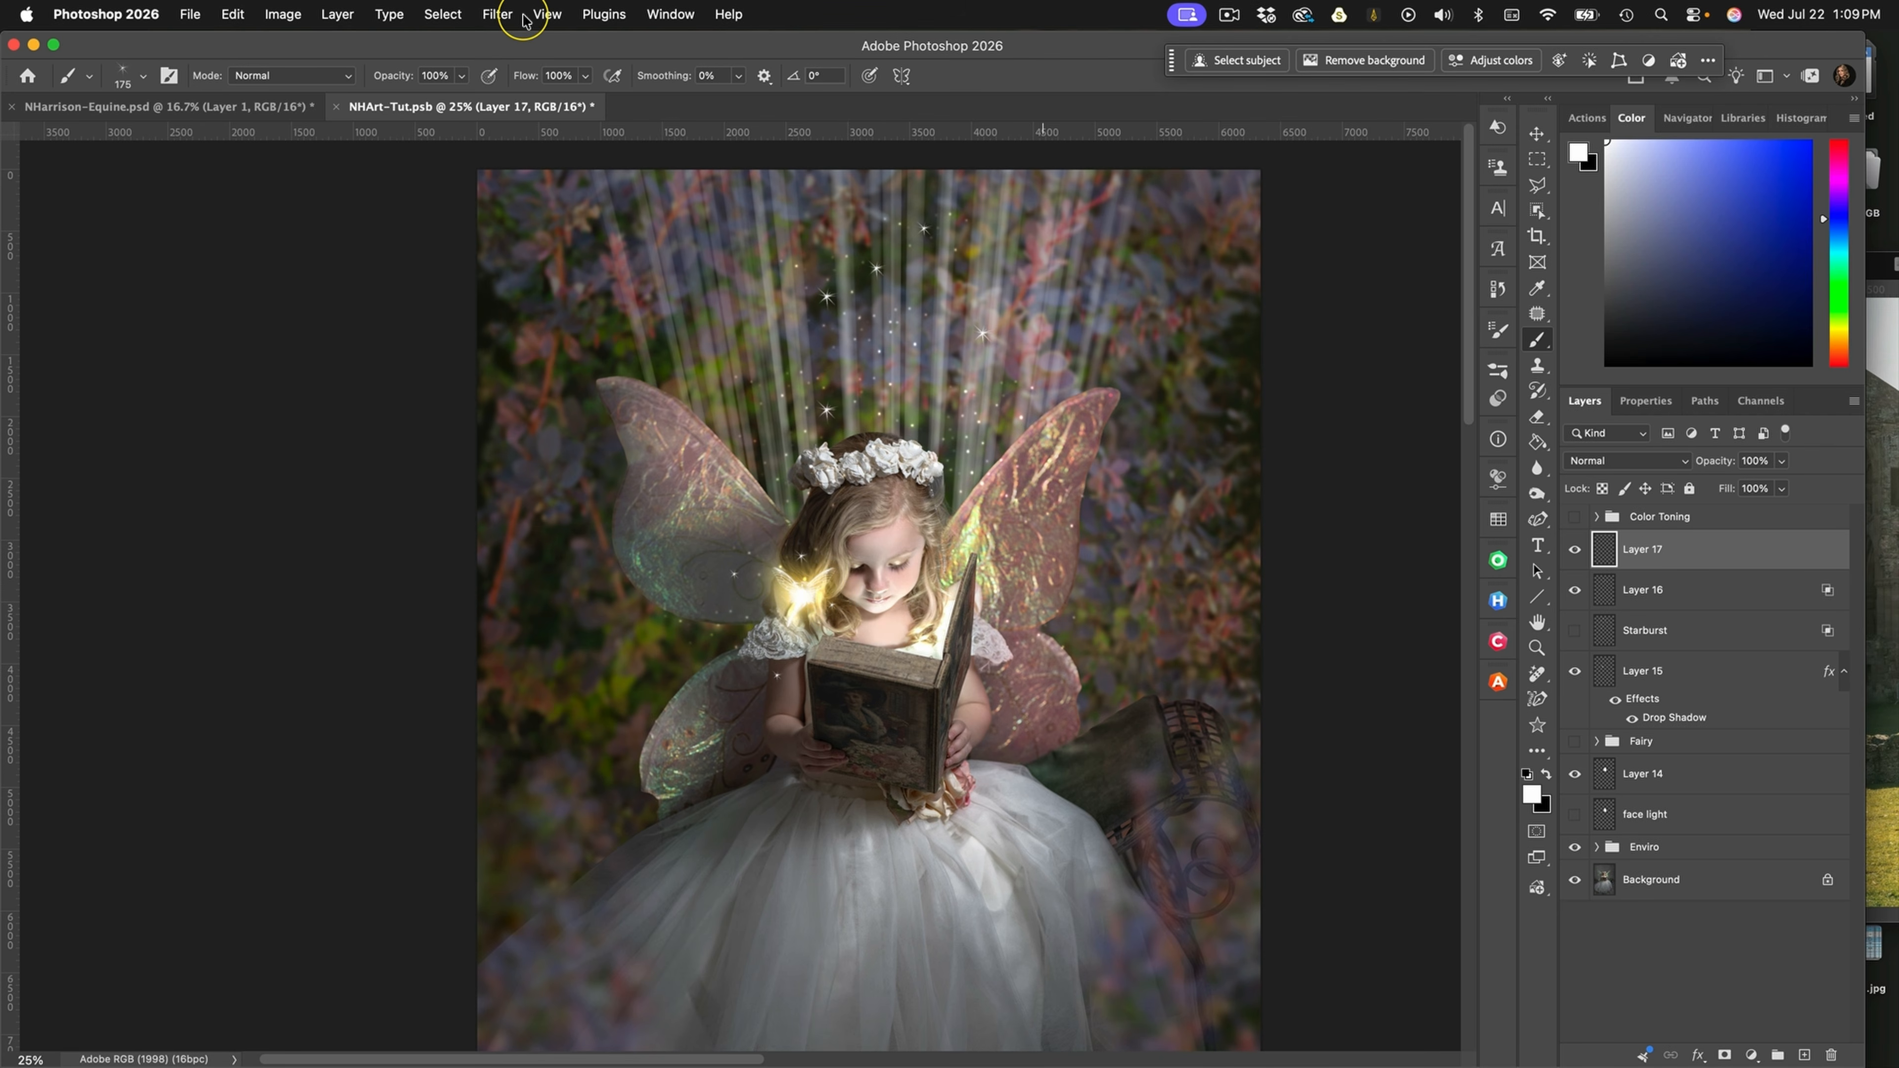
Set the small starburst layer to Color Dodge and turn off Transparency Shapes Layer in its blending options
left_click(1629, 461)
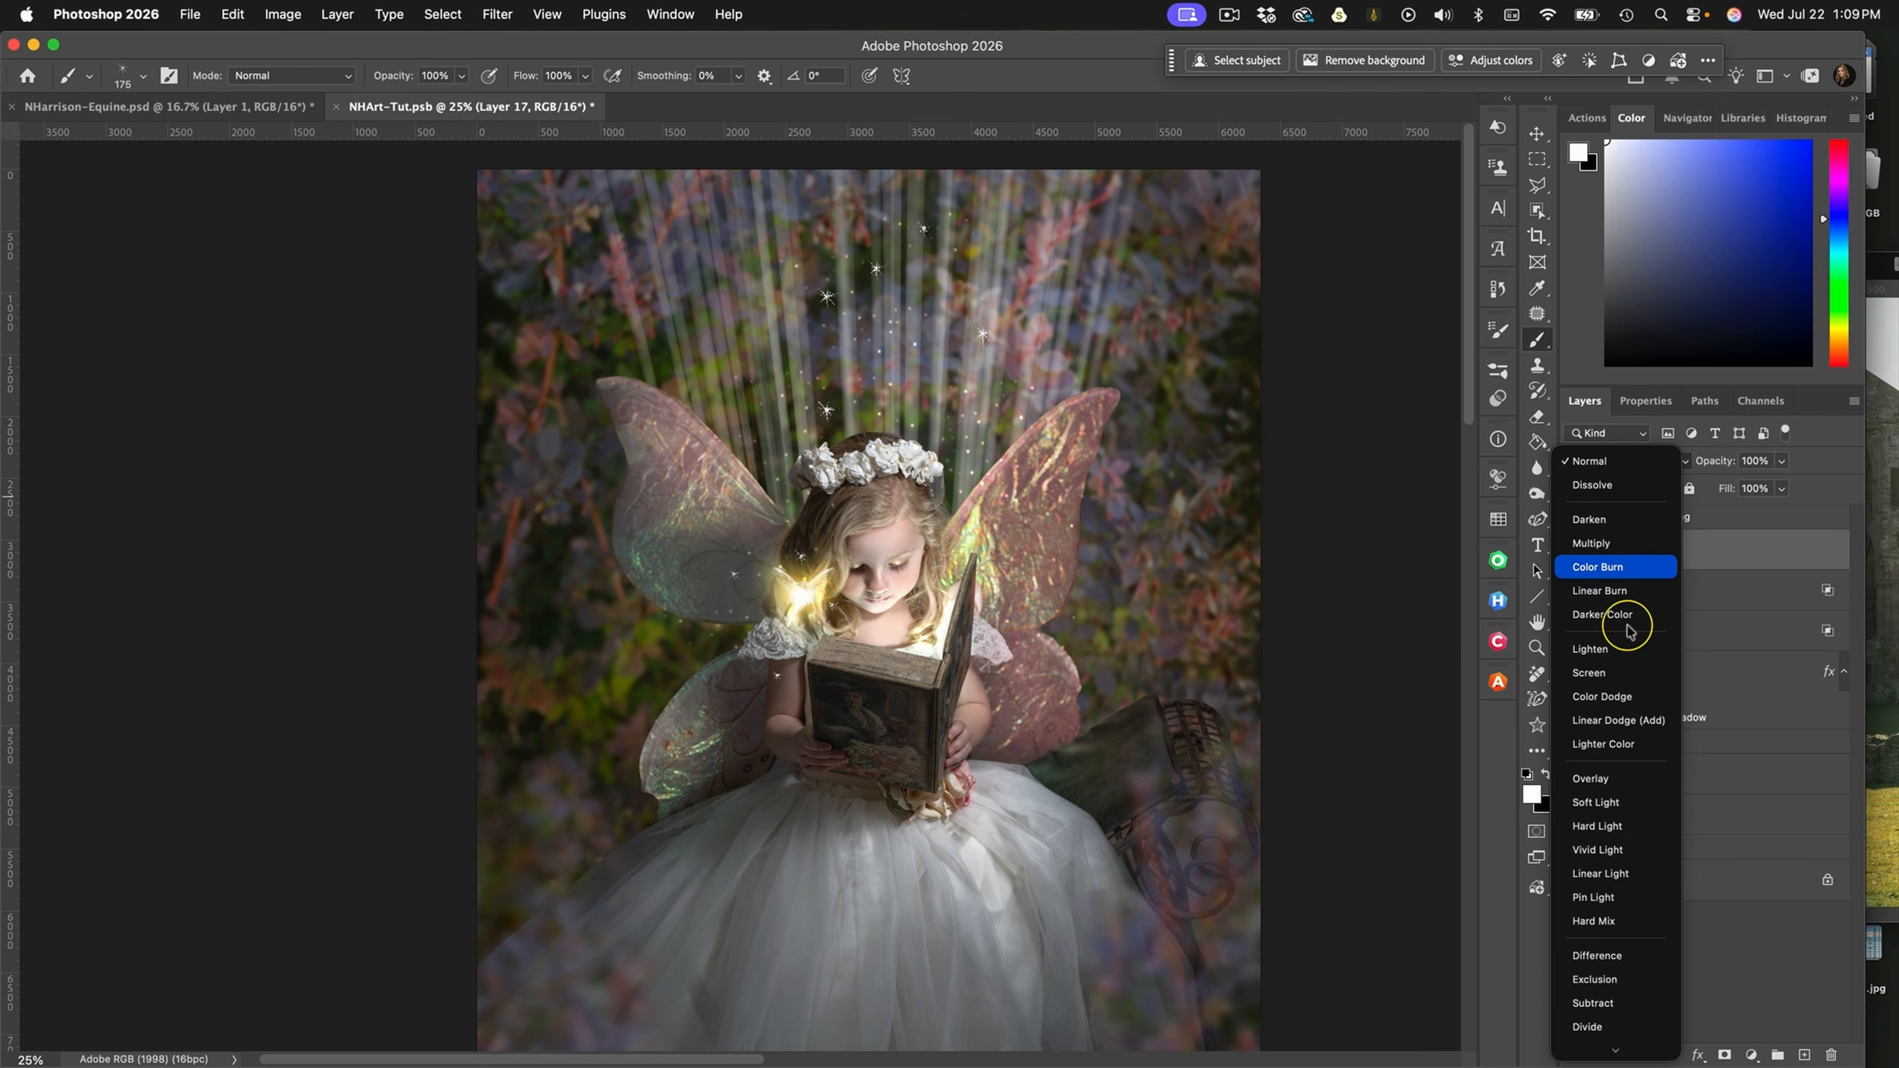
left_click(1659, 698)
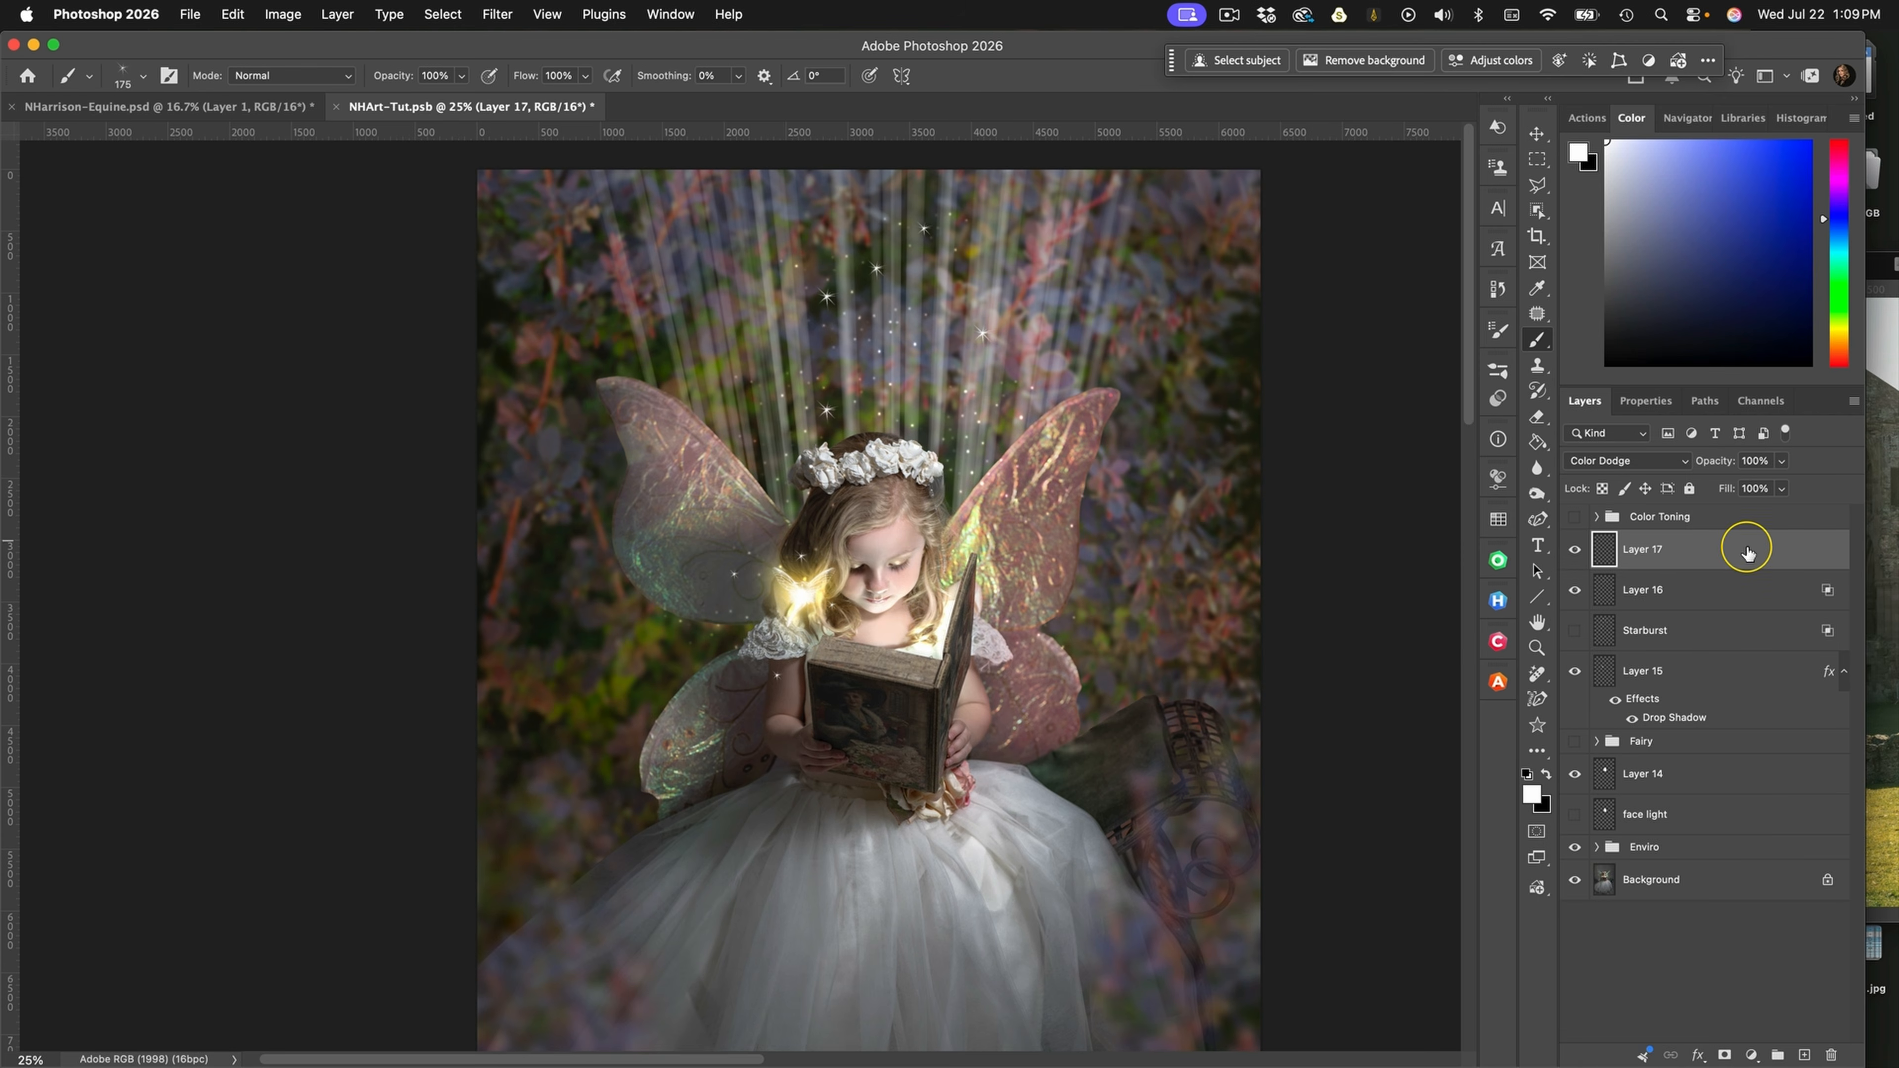
double_click(1746, 552)
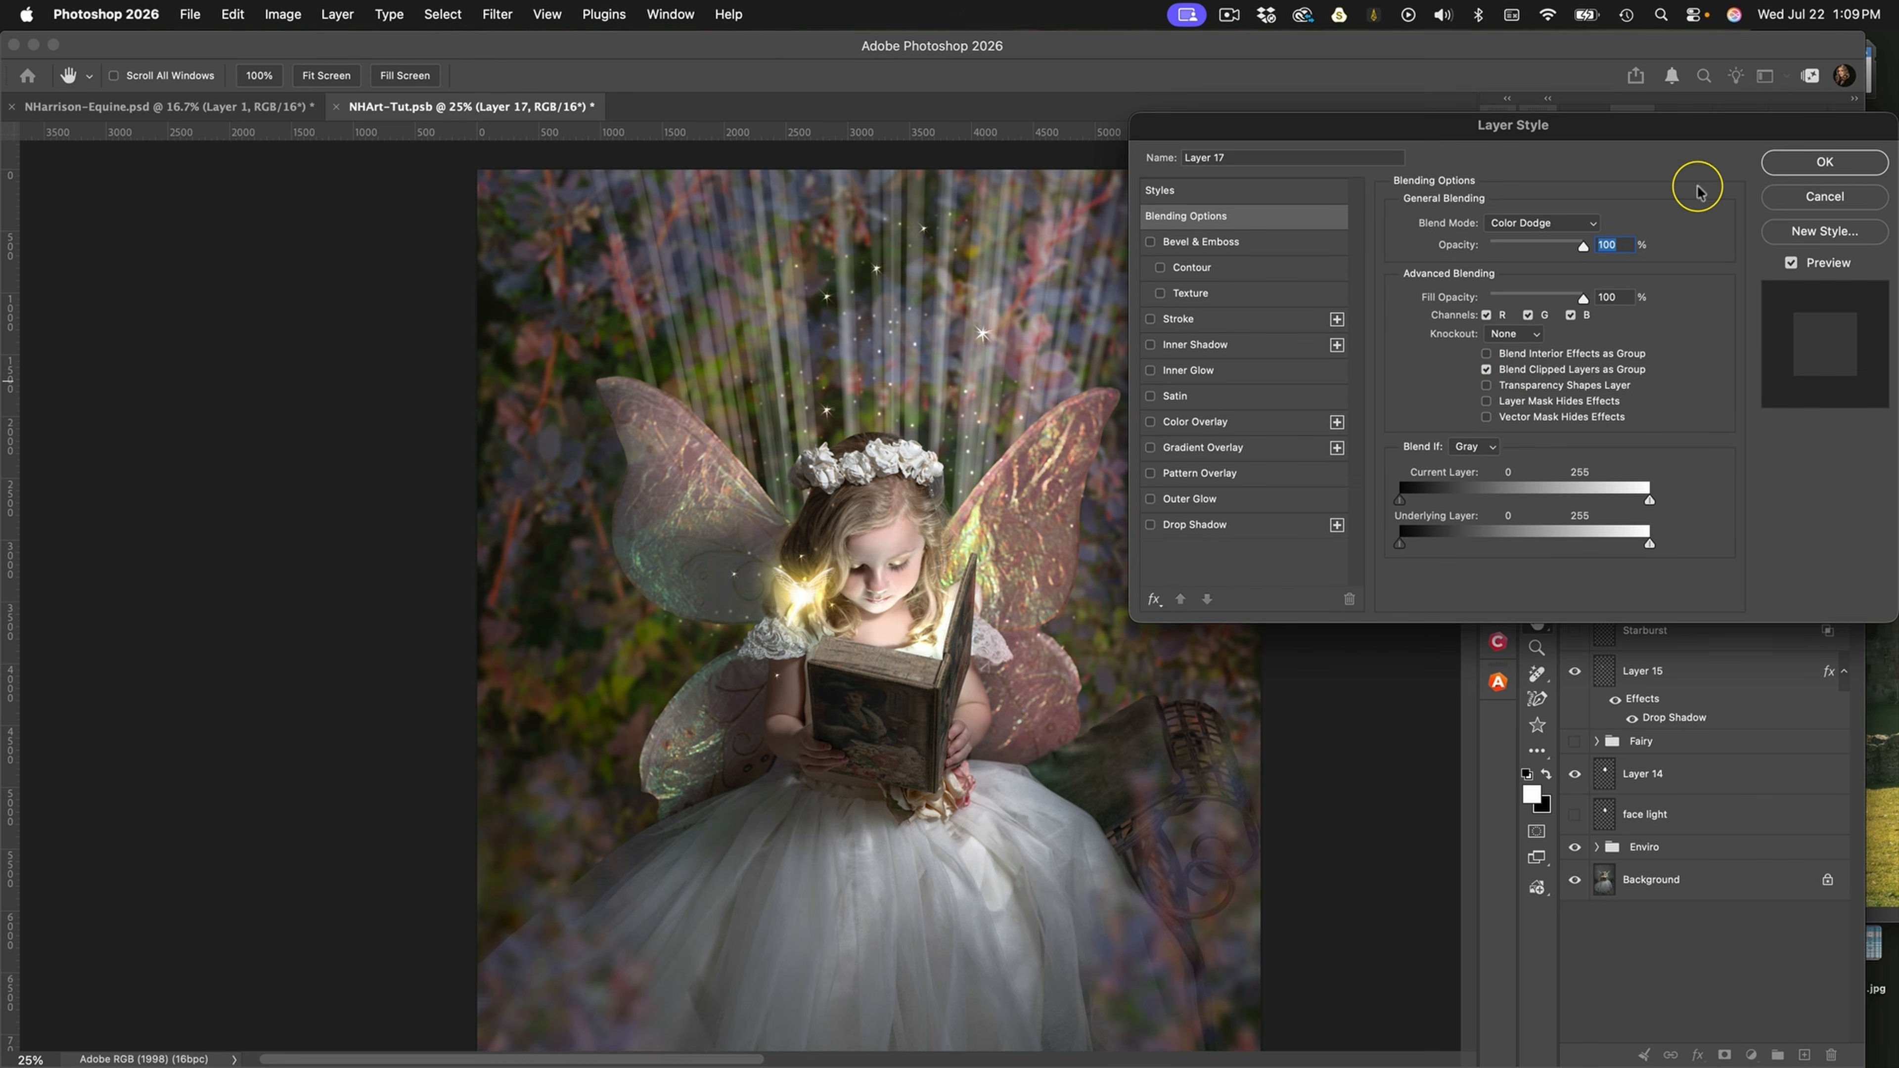
left_click(1822, 163)
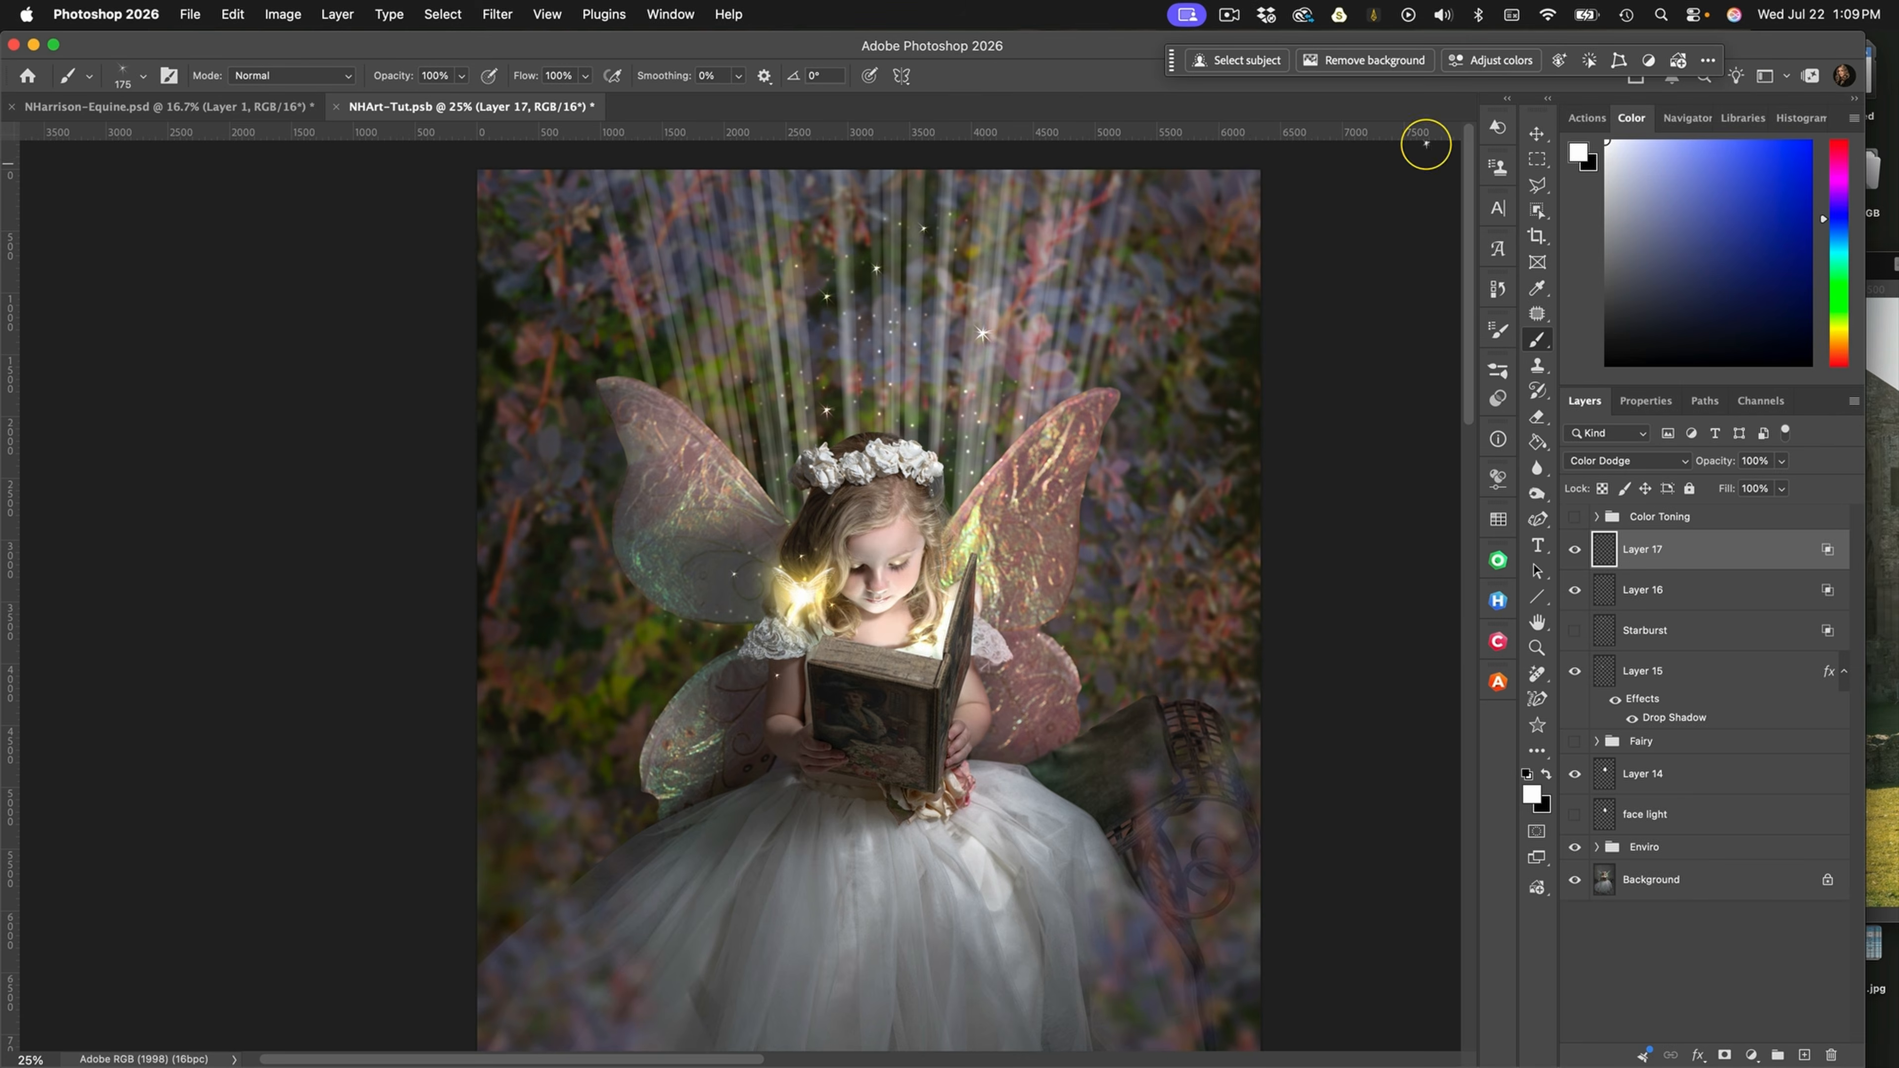
Reapply the last-used Gaussian Blur to the small starburst layer and show the Color Toning group over the composite
left_click(507, 10)
left_click(513, 48)
key("super+minus")
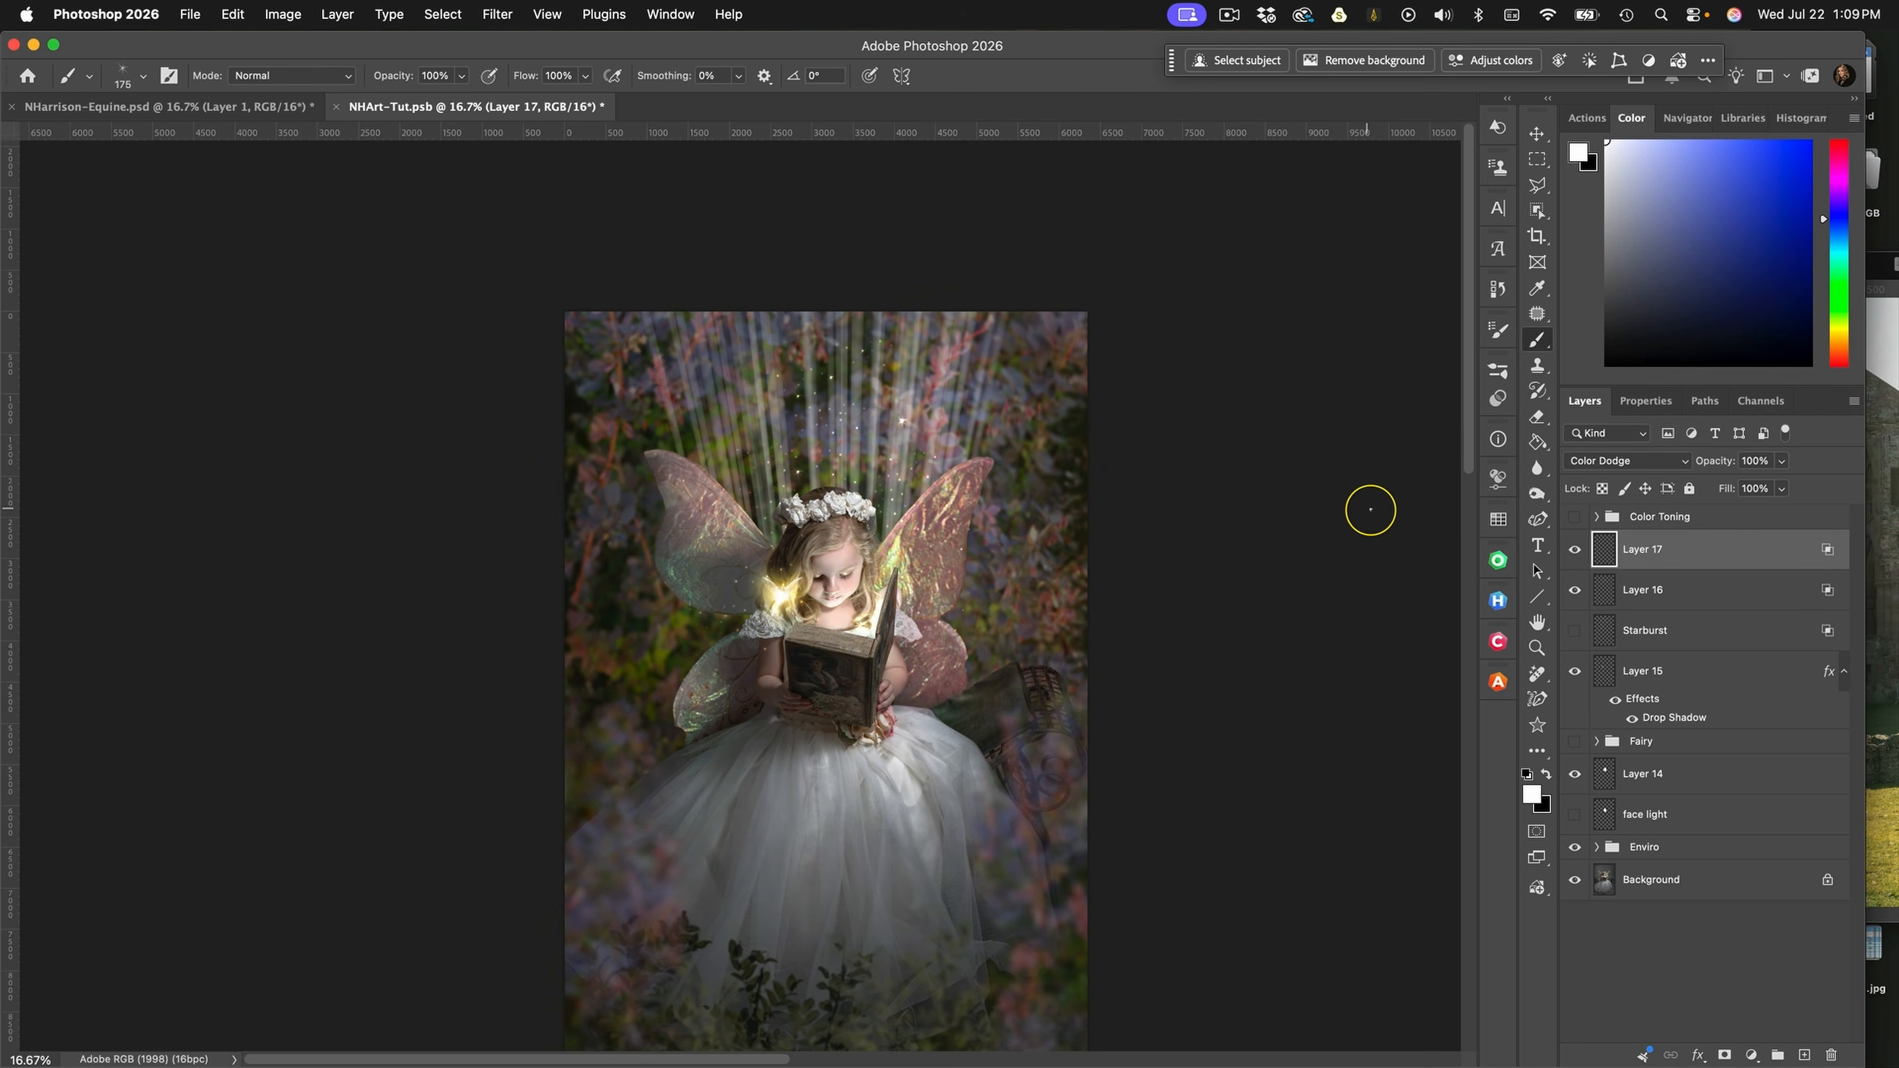
left_click(1575, 516)
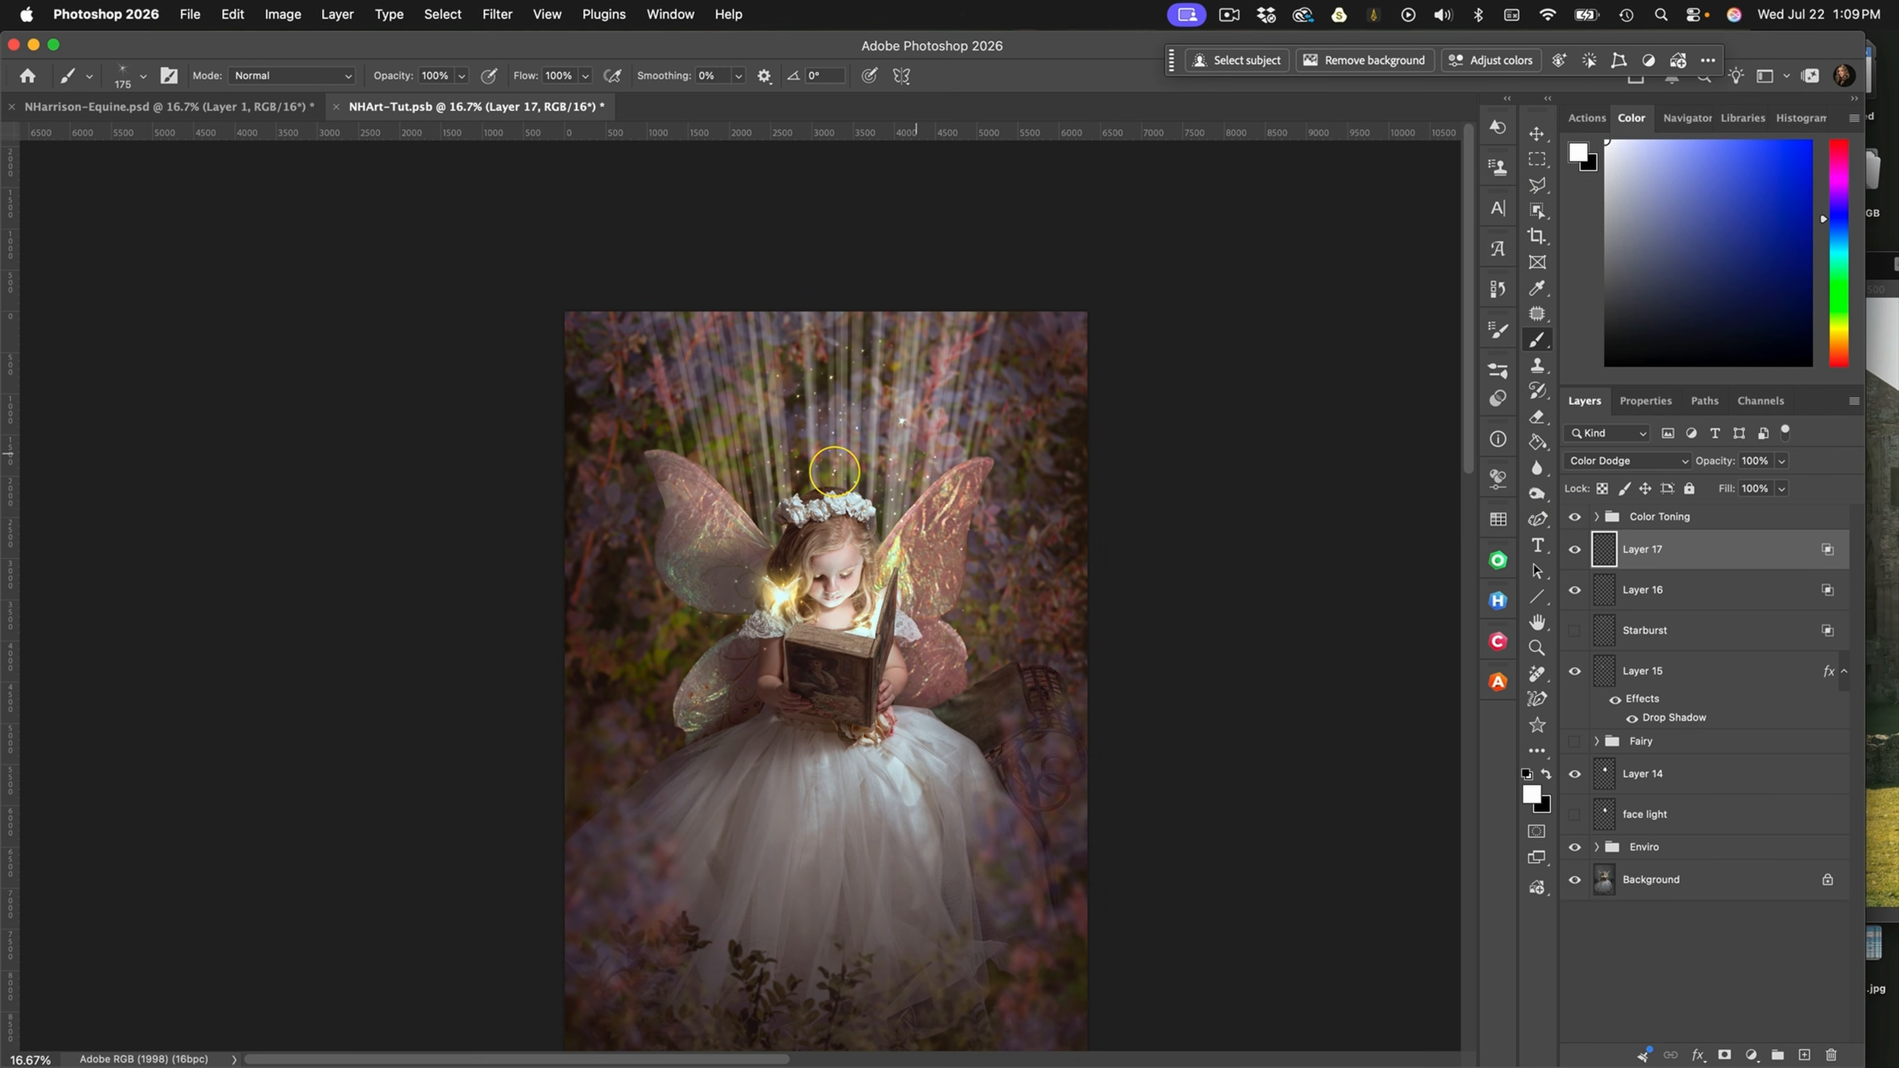
left_click_drag(939, 546, 1071, 441)
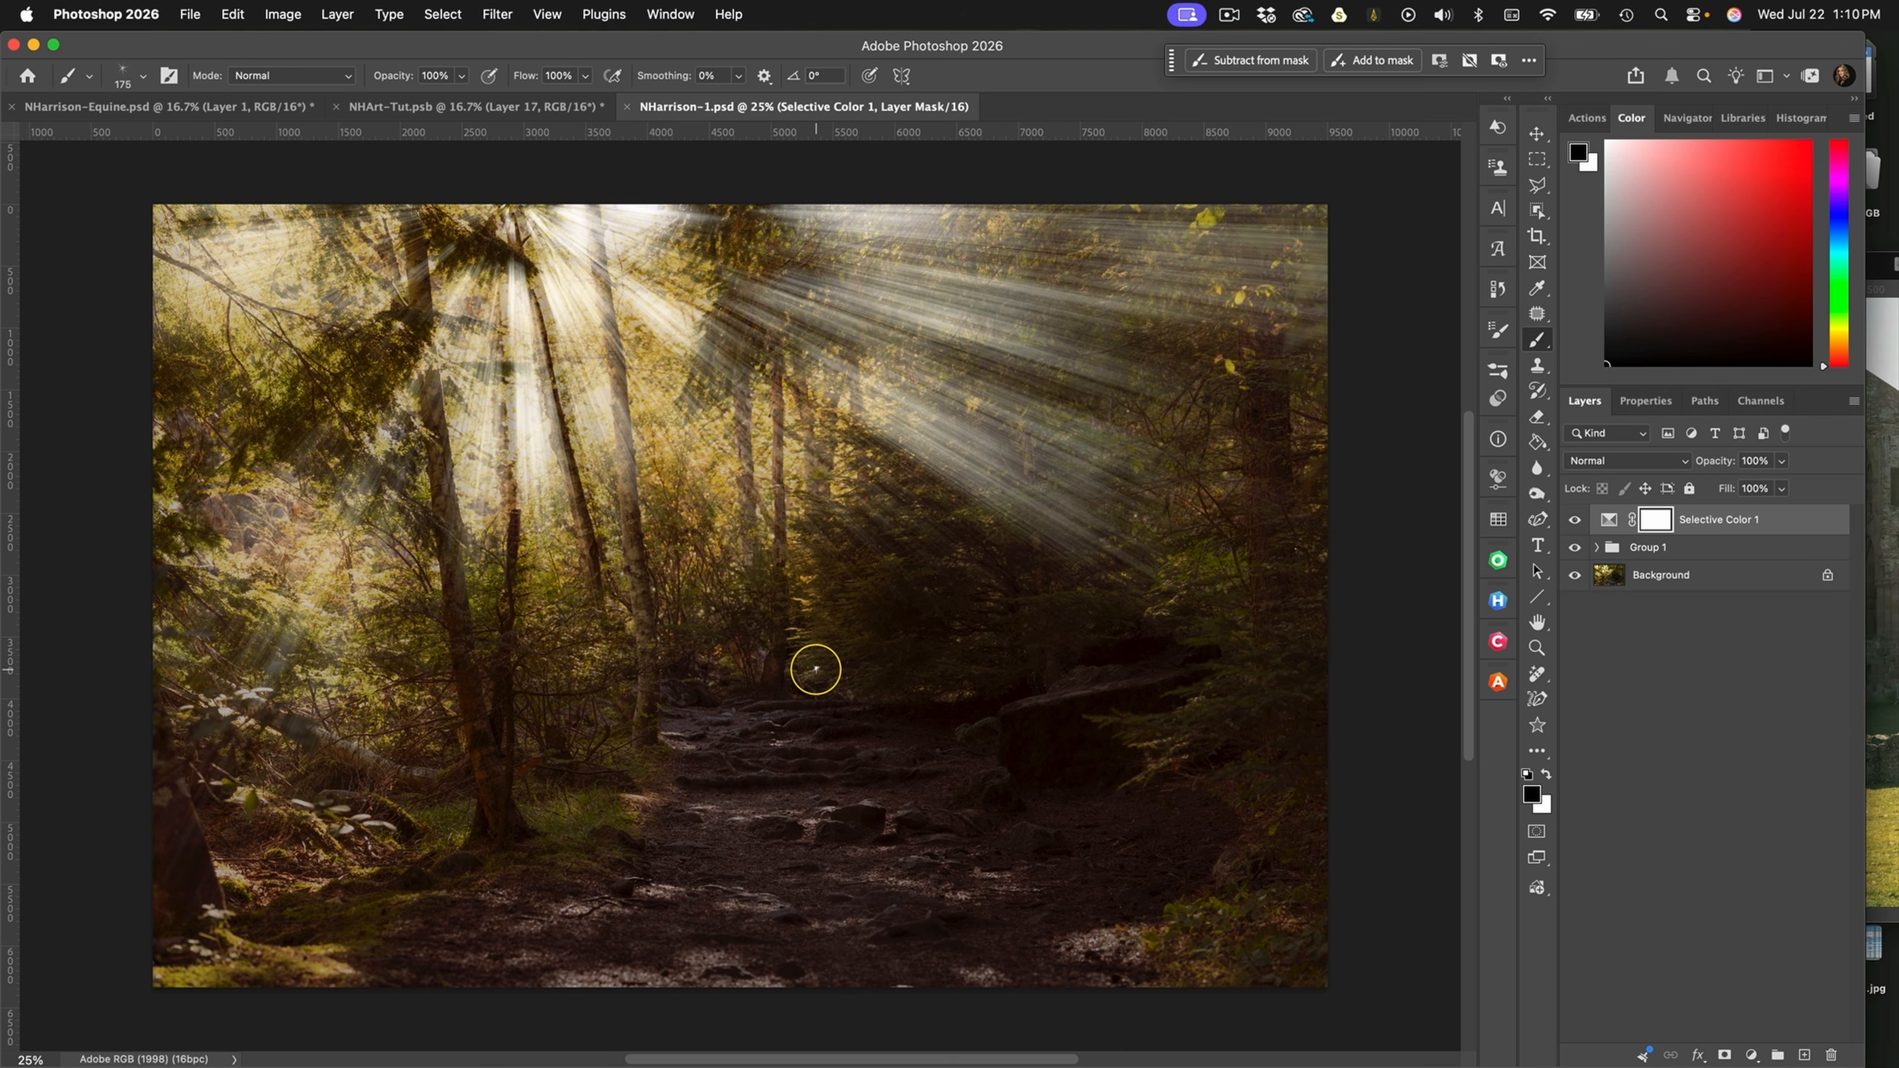
left_click(1575, 521)
left_click(1577, 549)
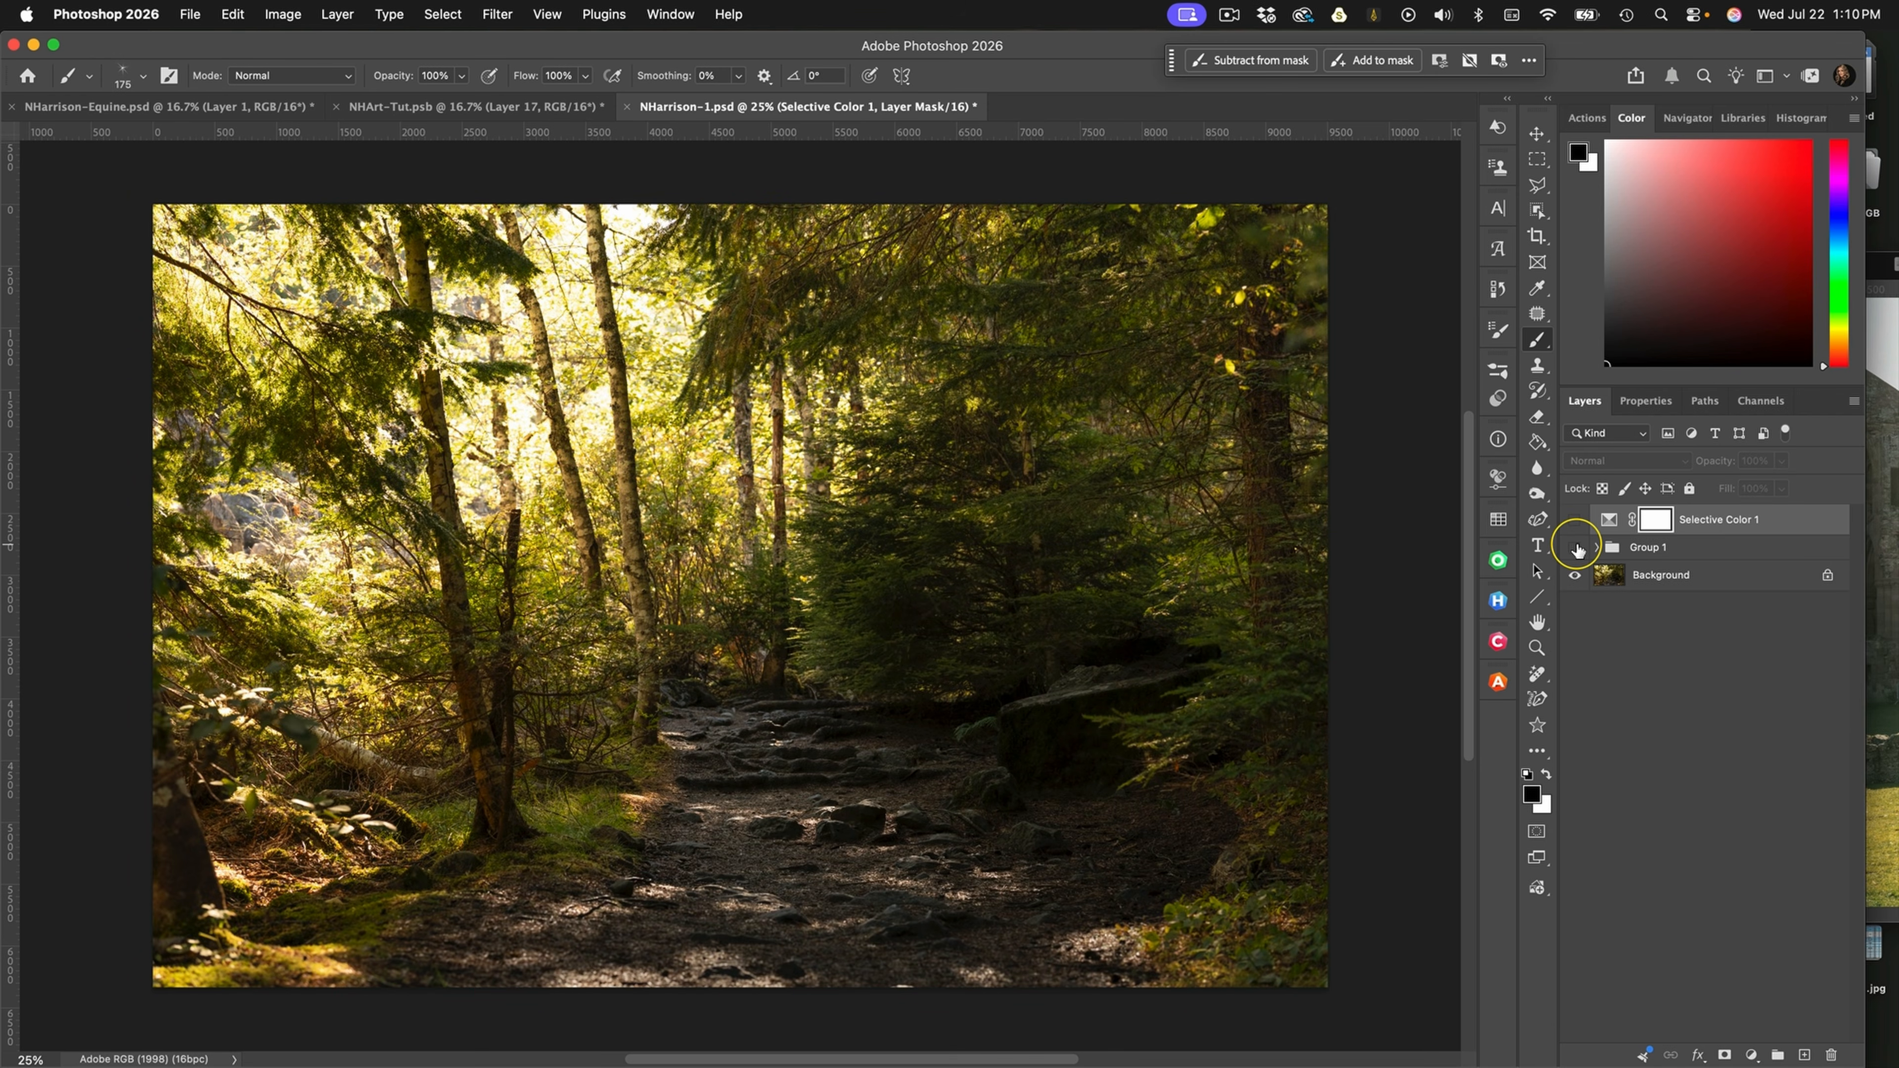
left_click(1576, 548)
left_click(1576, 548)
left_click(1719, 577)
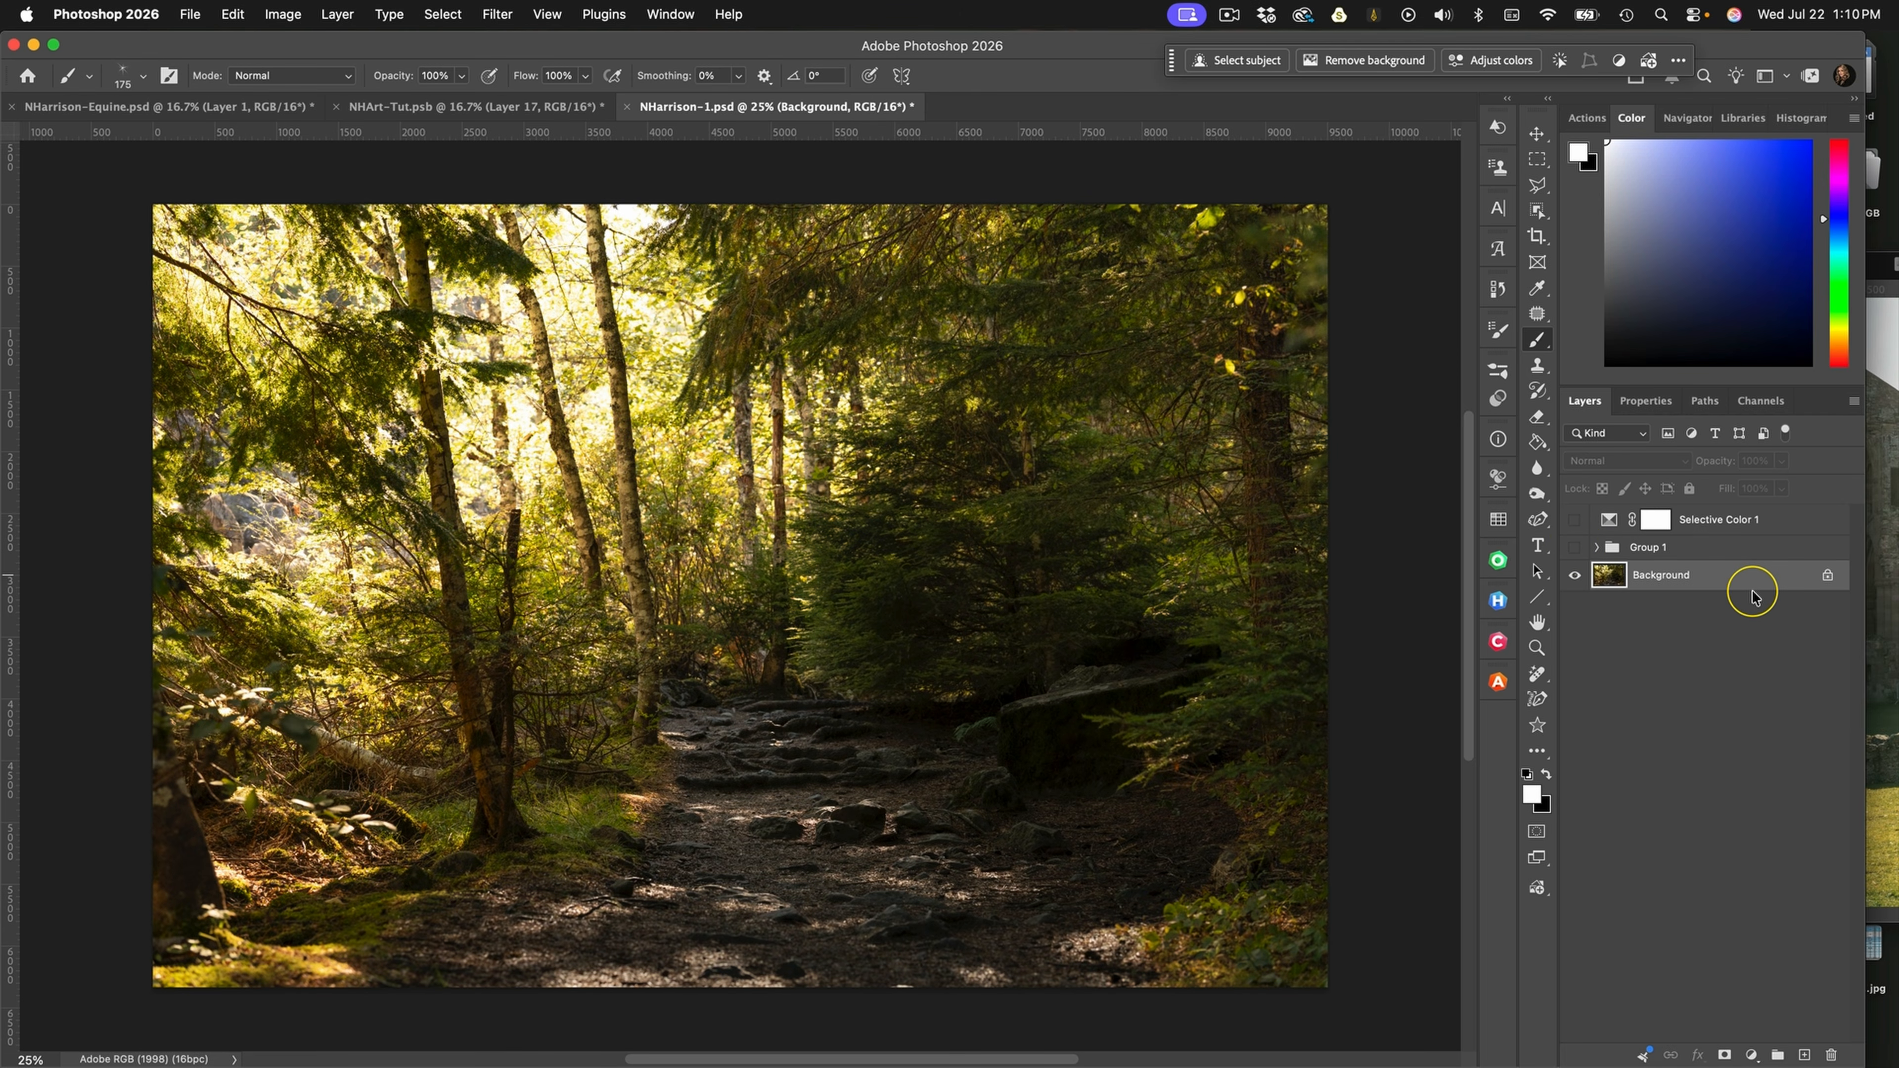
key("super+j")
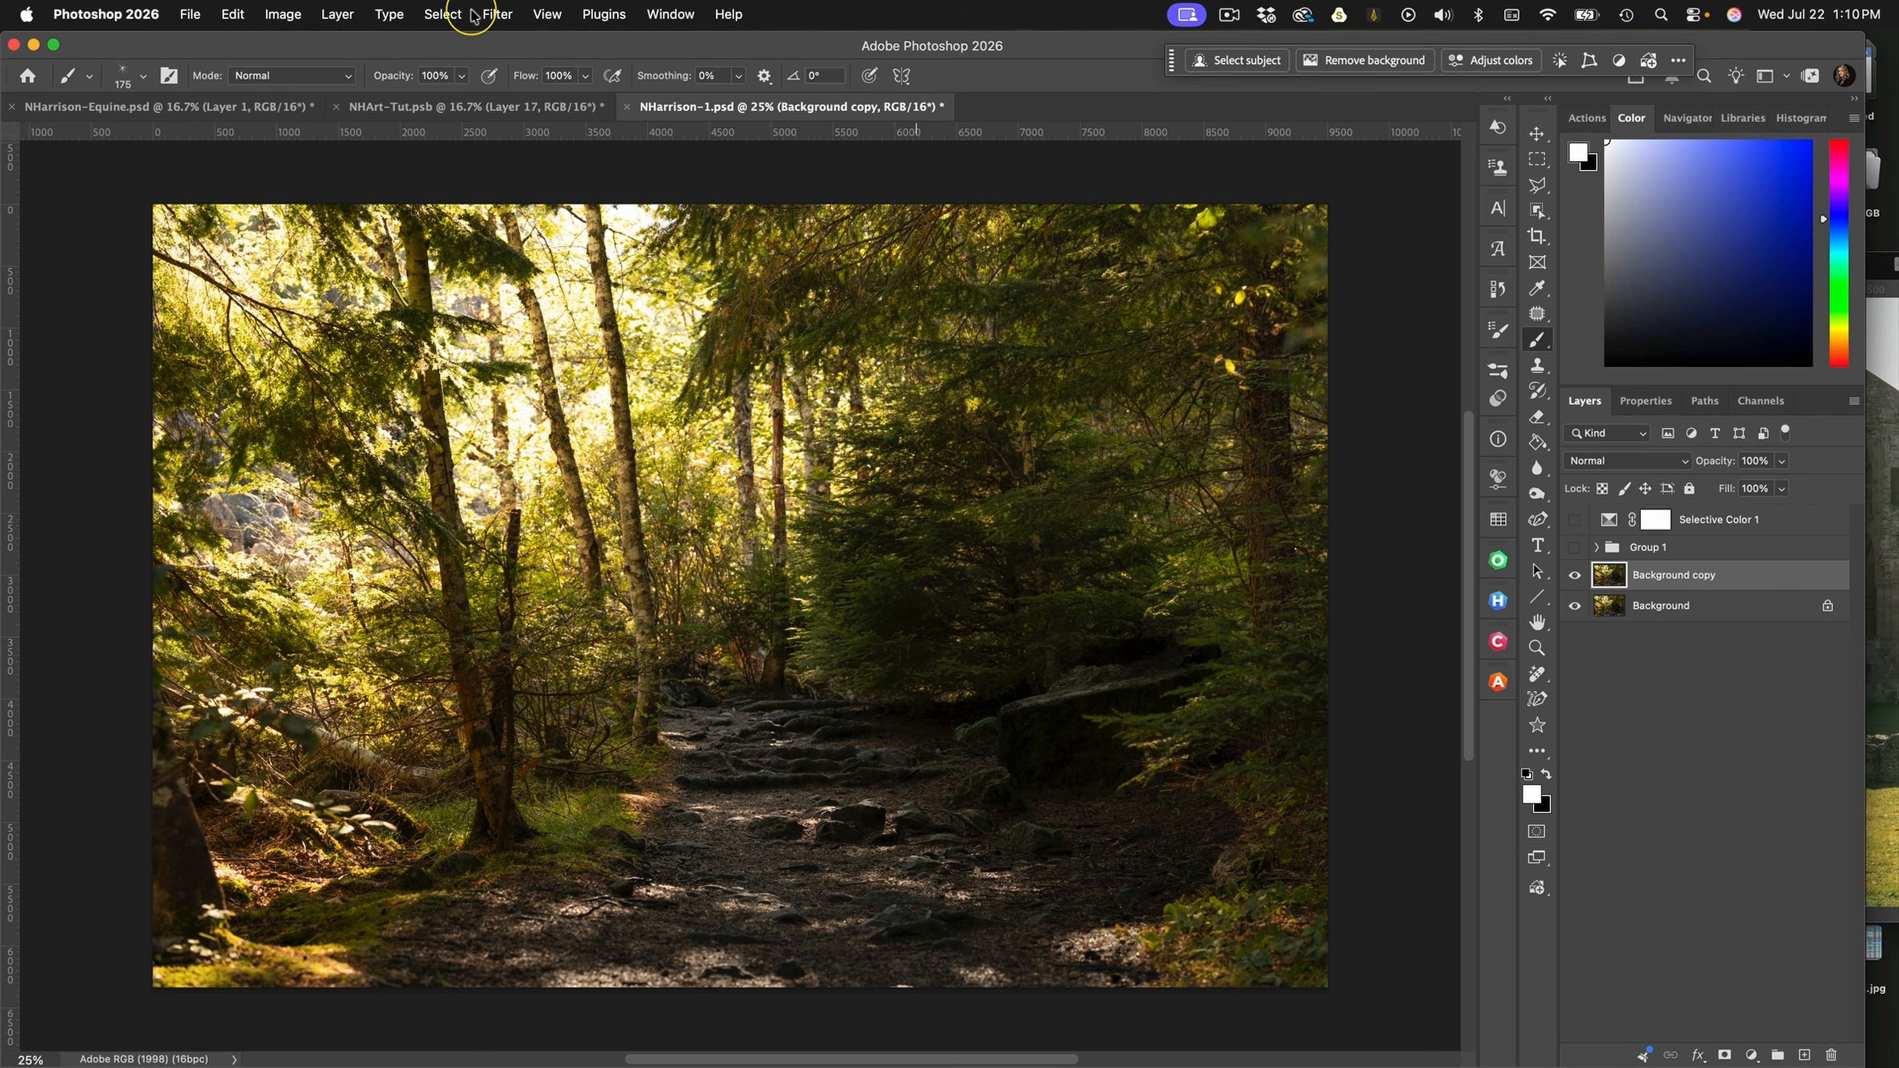
Select the forest's highlights with Color Range, using 26% fuzziness and a range of 255
left_click(440, 15)
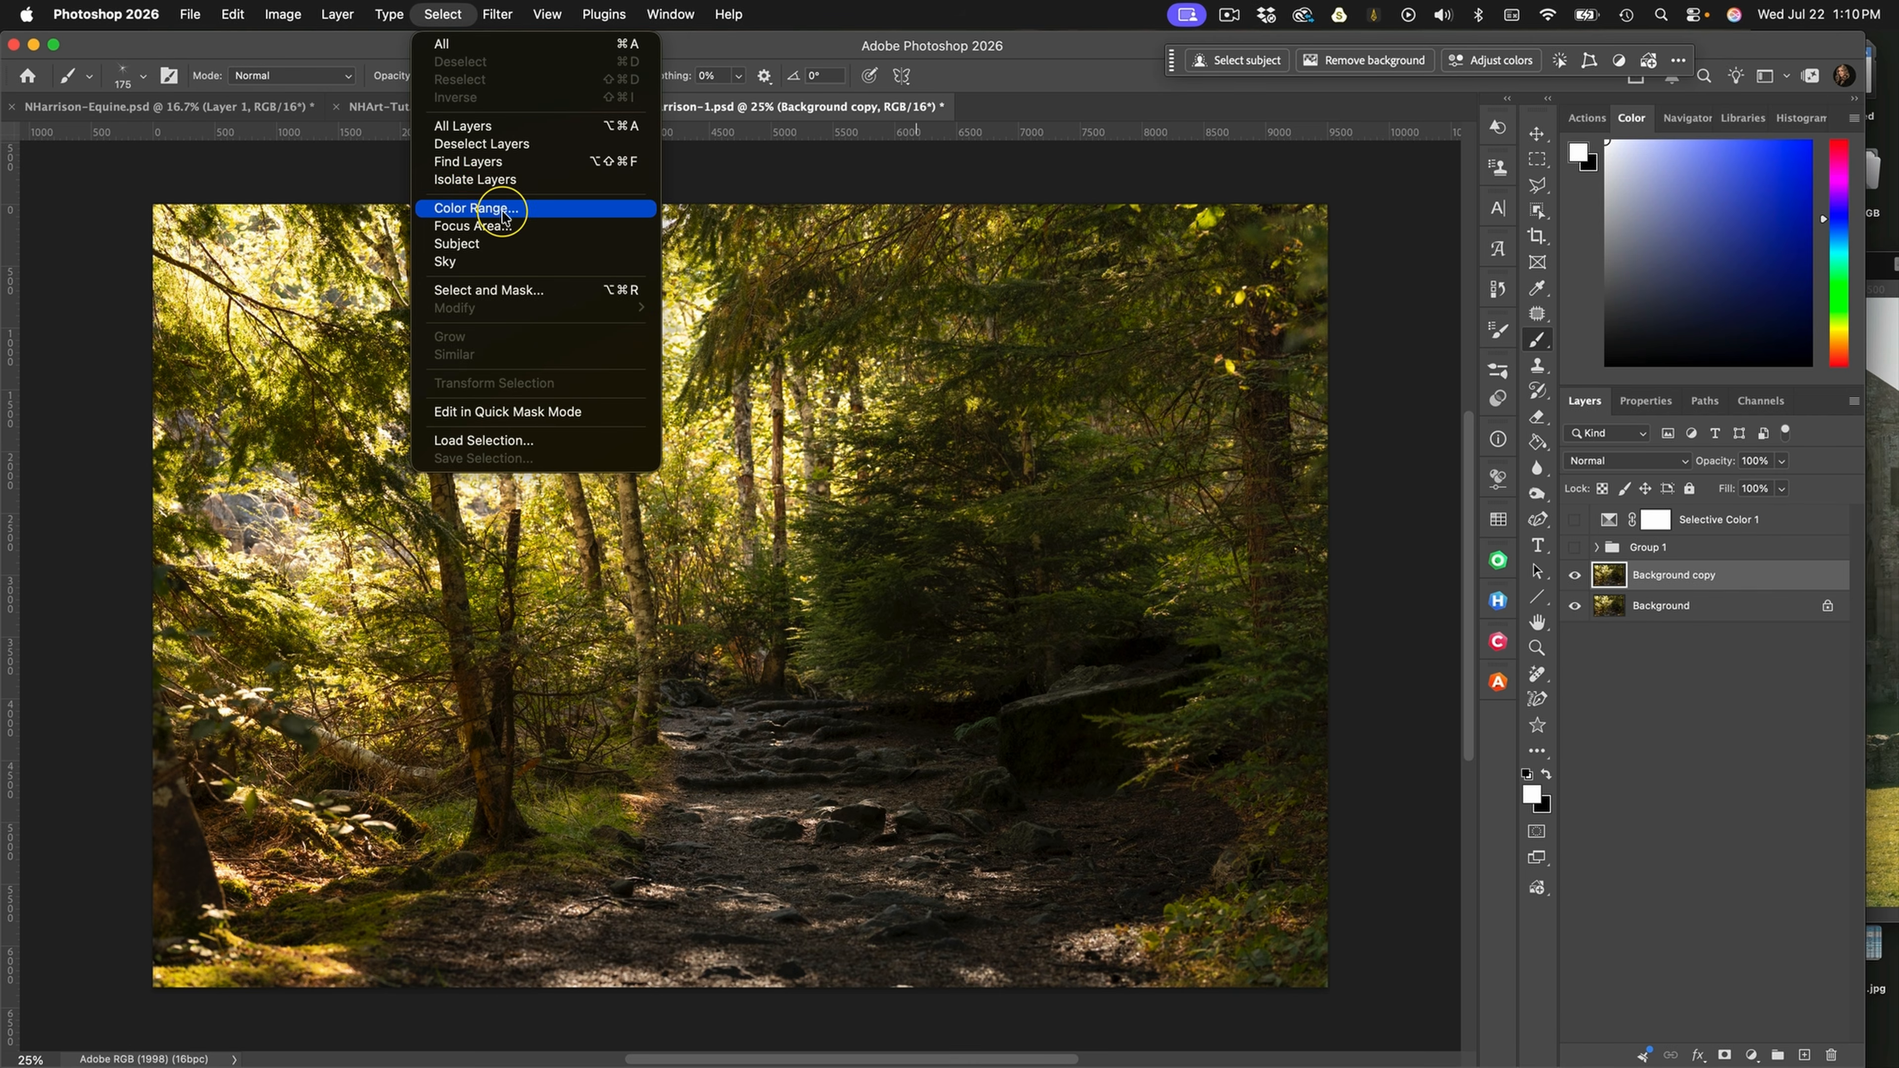
left_click(586, 199)
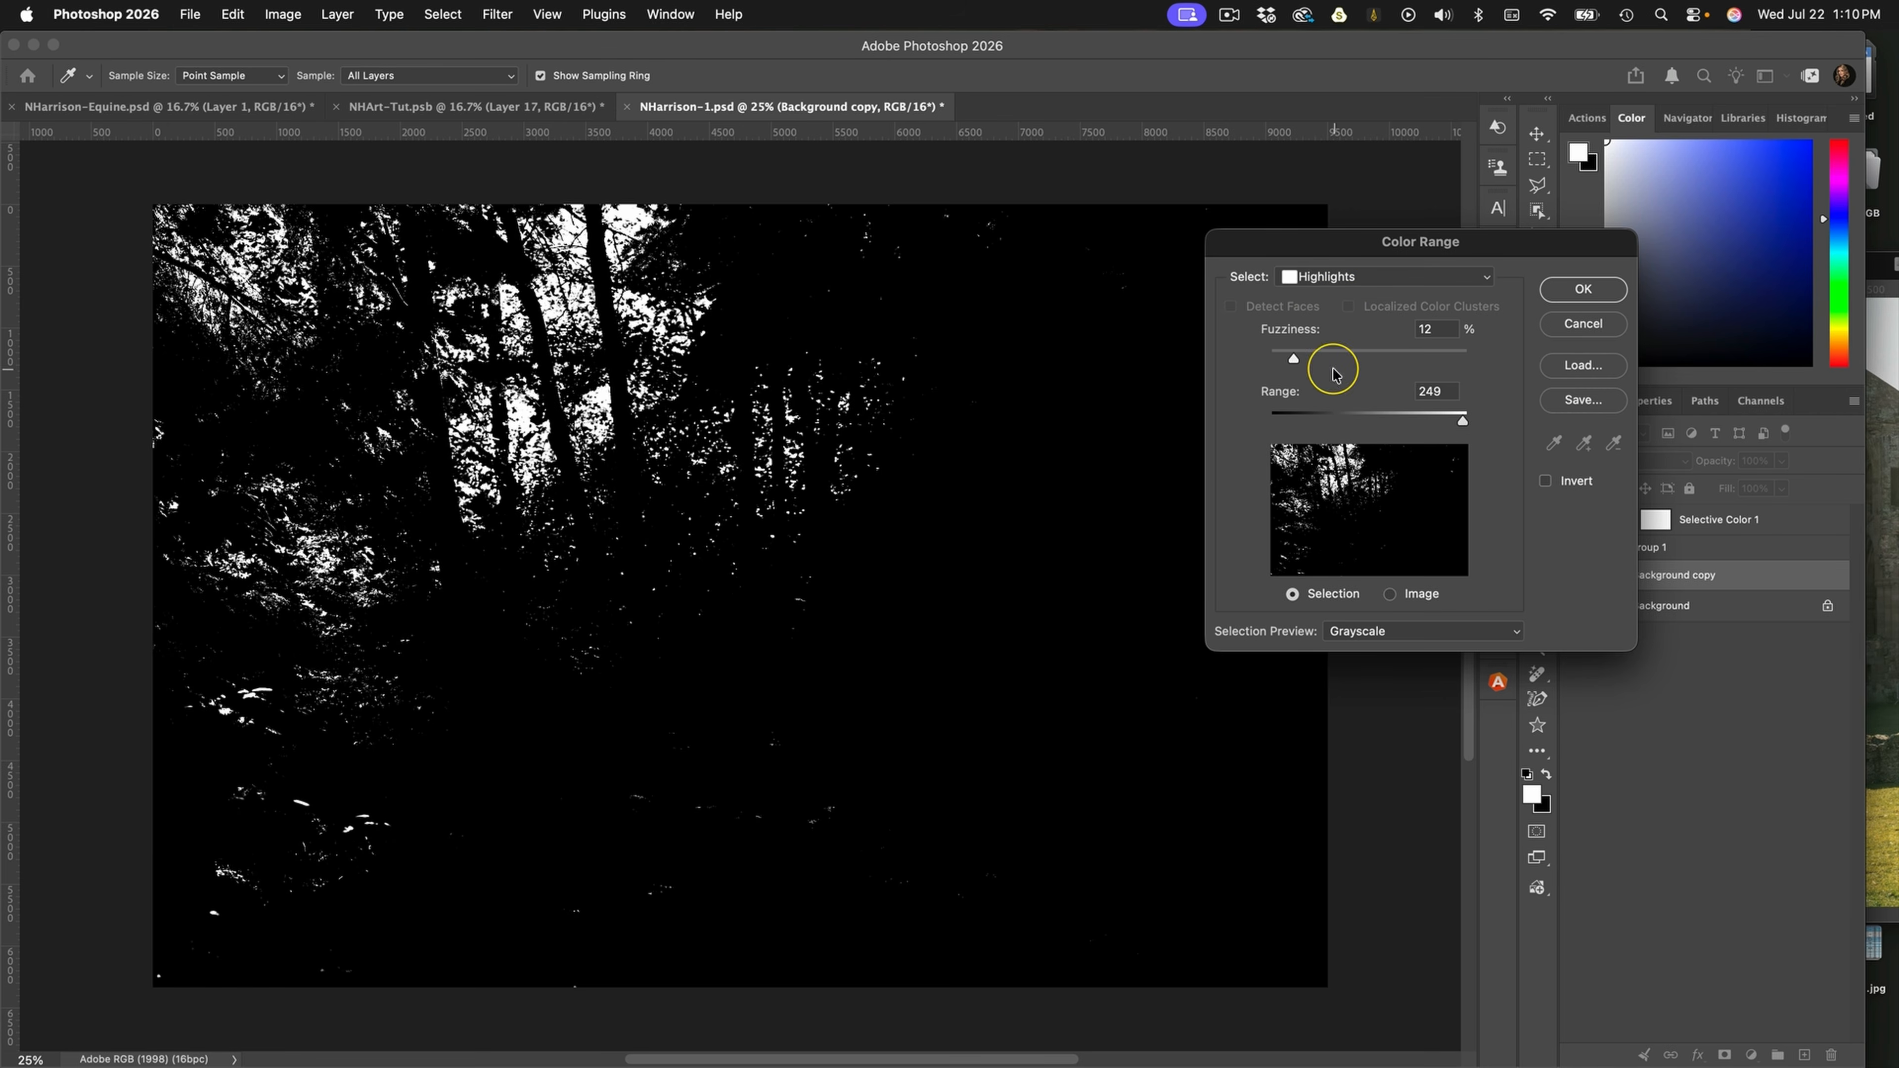
left_click_drag(1462, 423, 1468, 420)
left_click_drag(1294, 362, 1310, 361)
left_click_drag(1304, 362, 1322, 362)
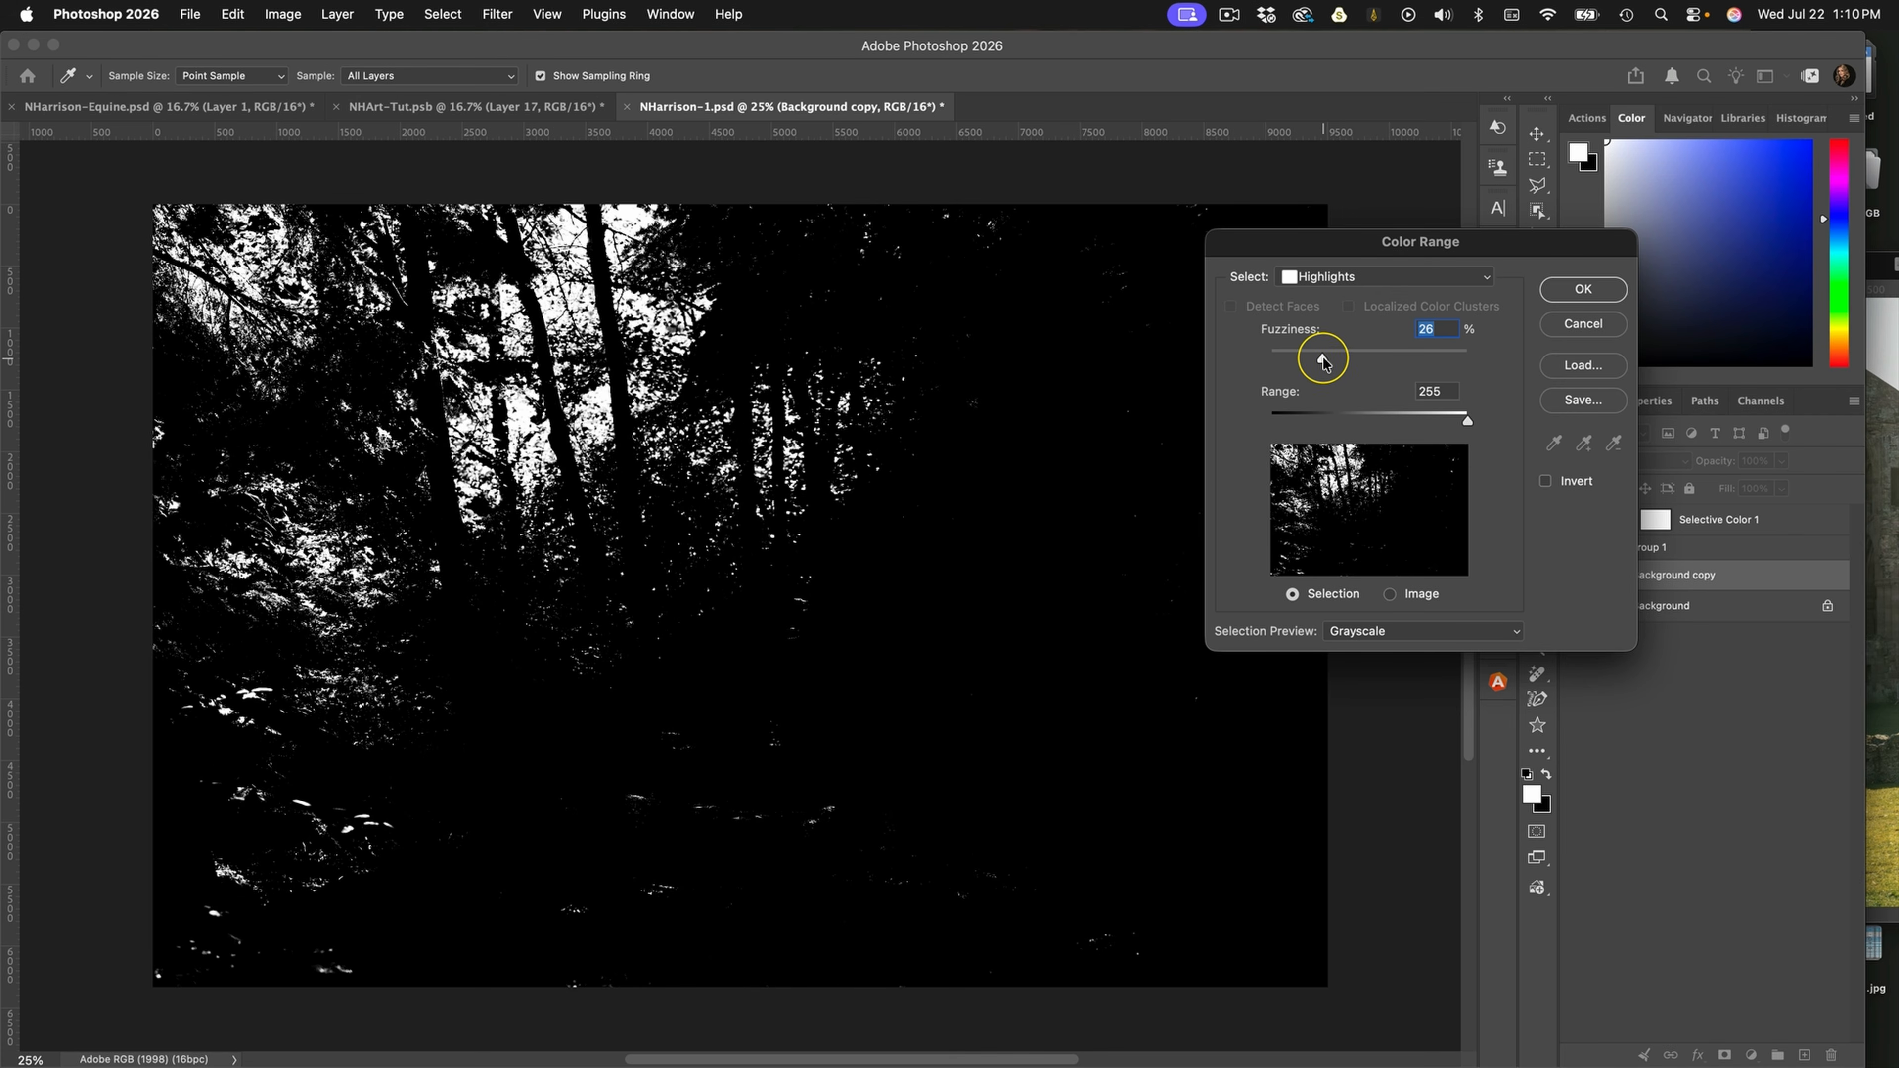
left_click(1575, 295)
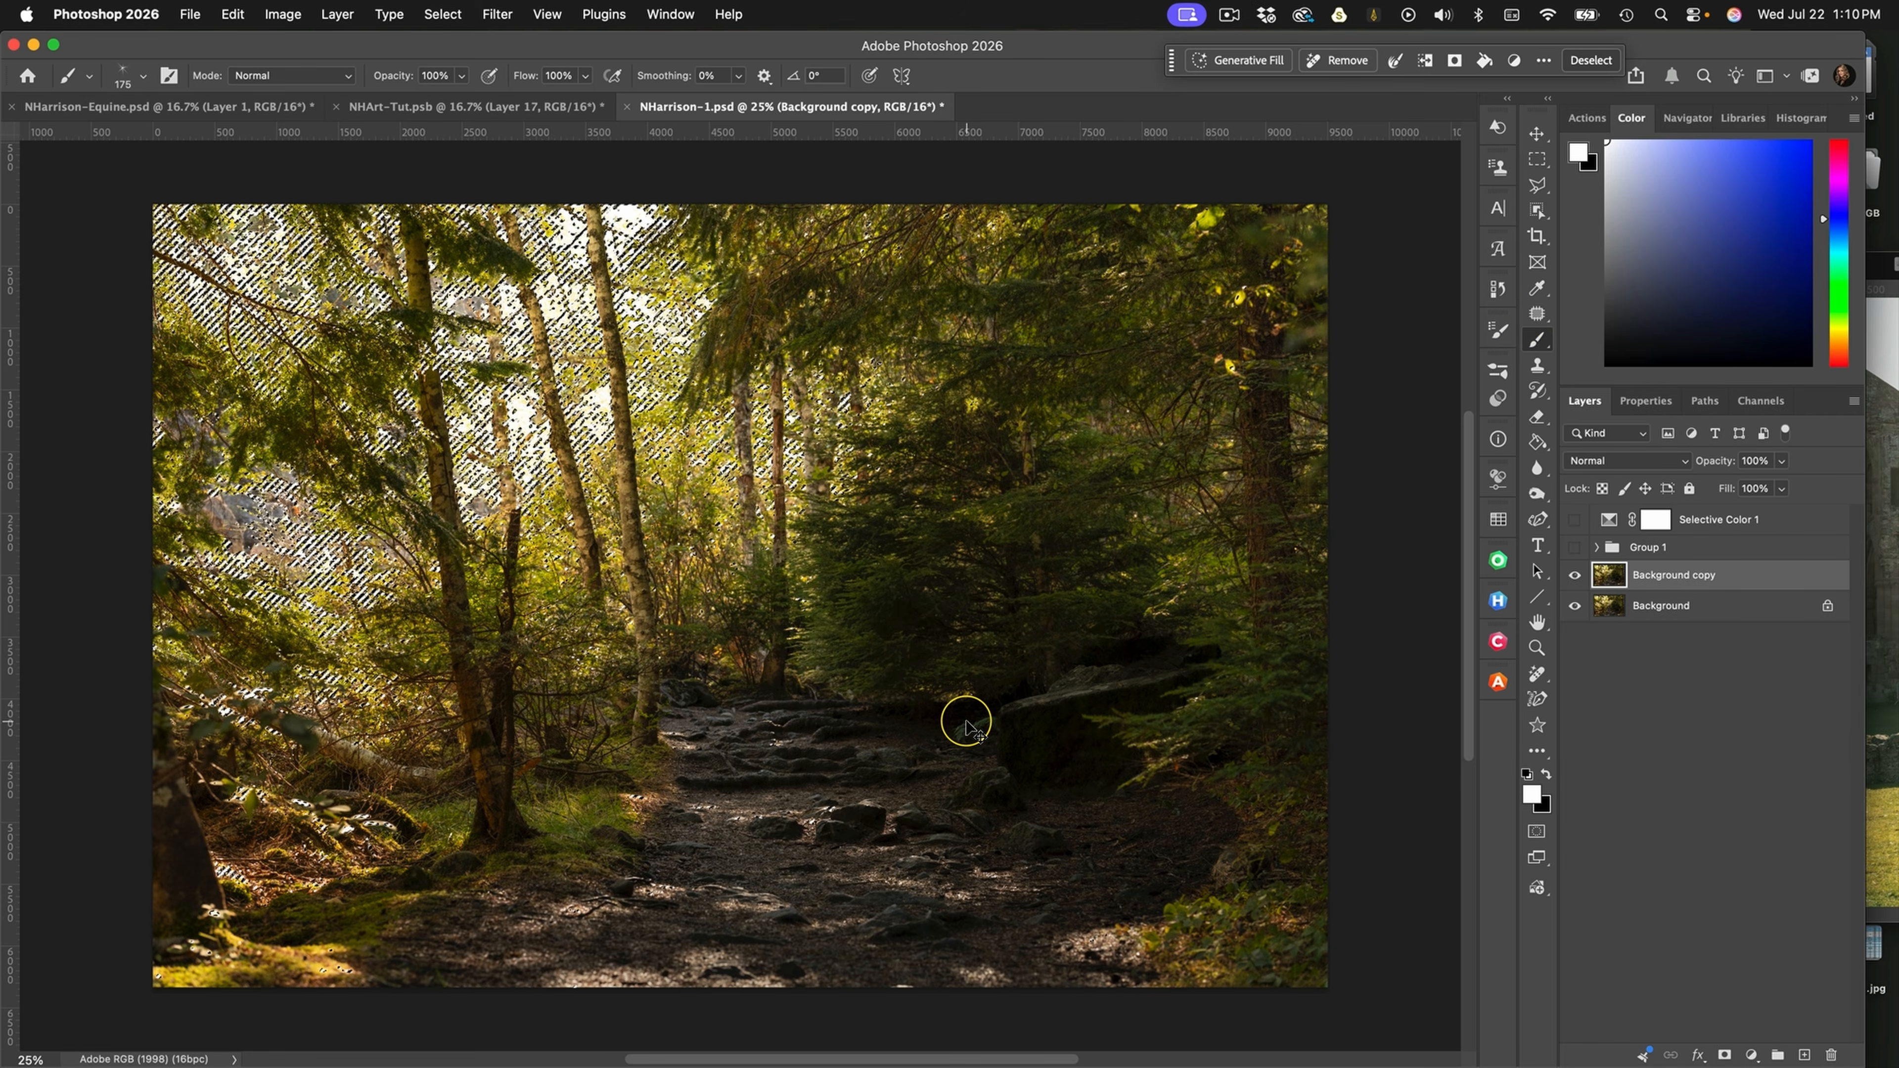
Copy the selected highlights to a new layer and set its blend mode to Screen
key("super+j")
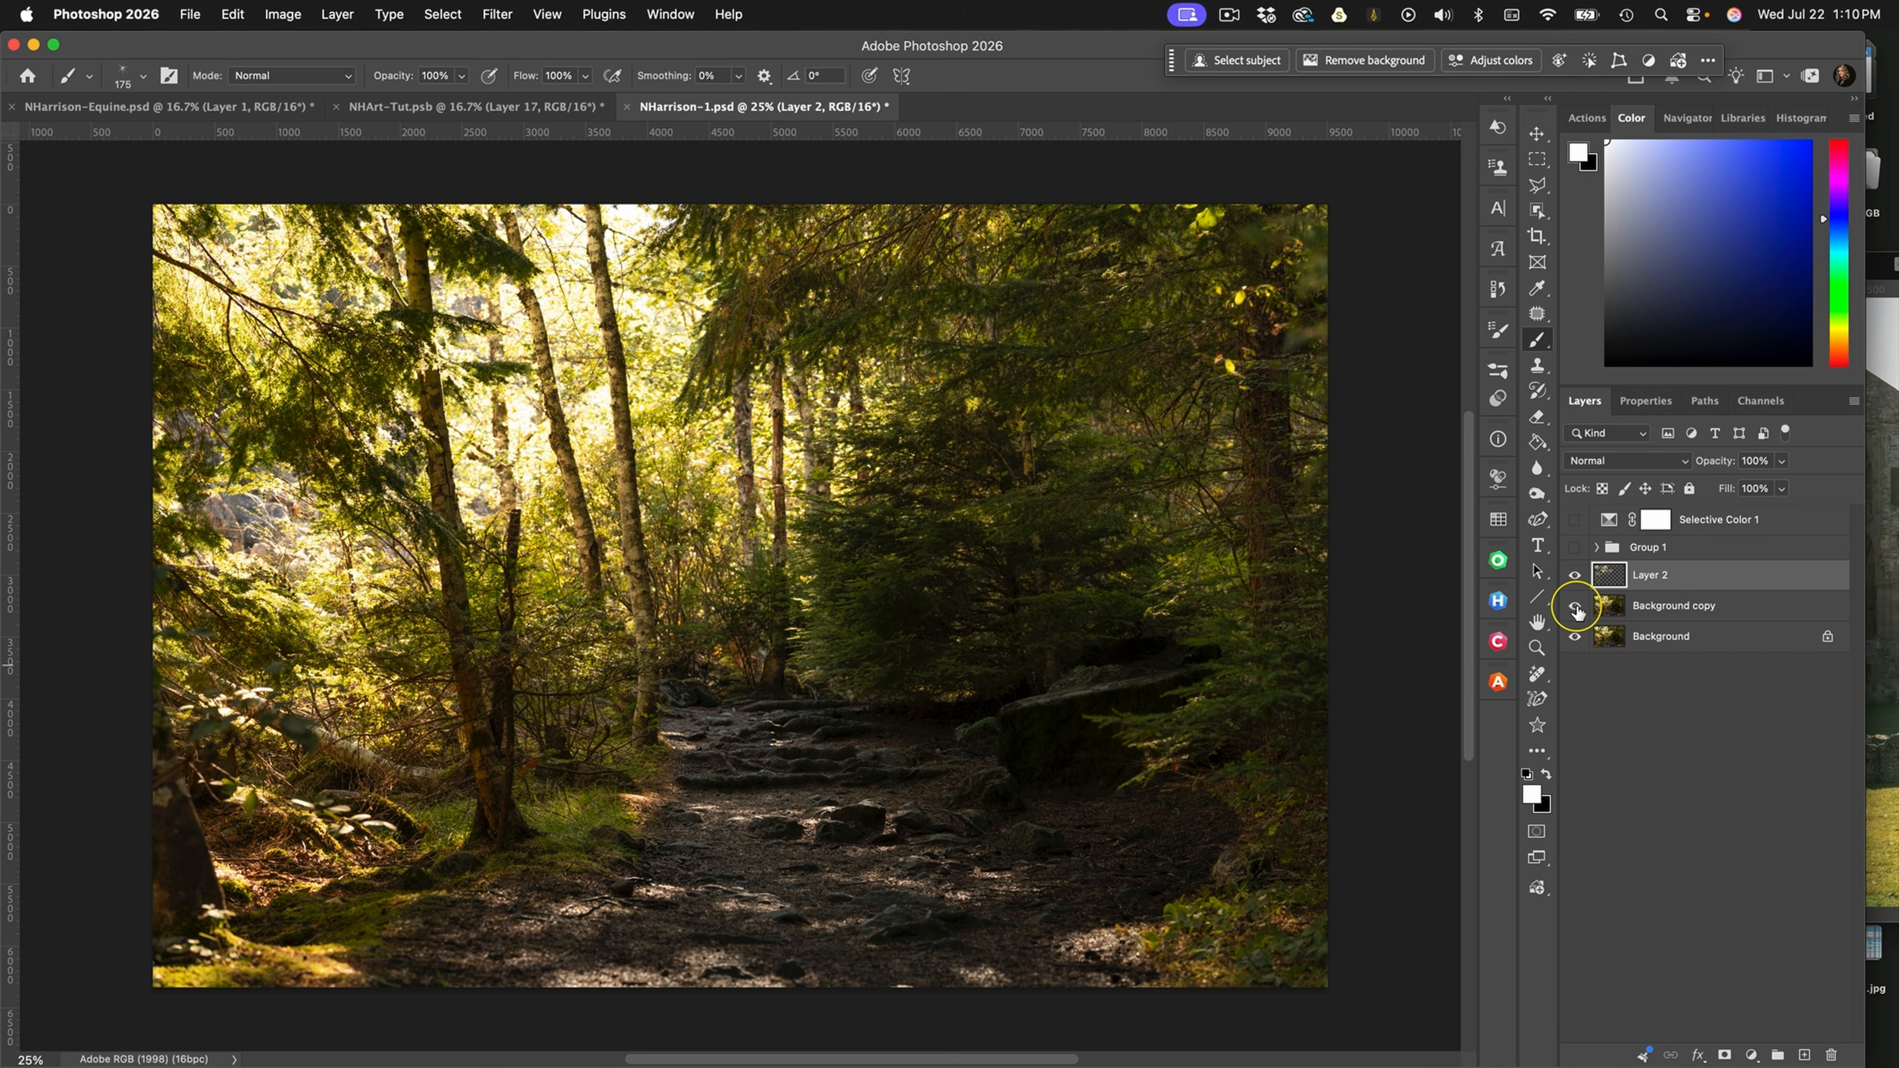
left_click(1600, 461)
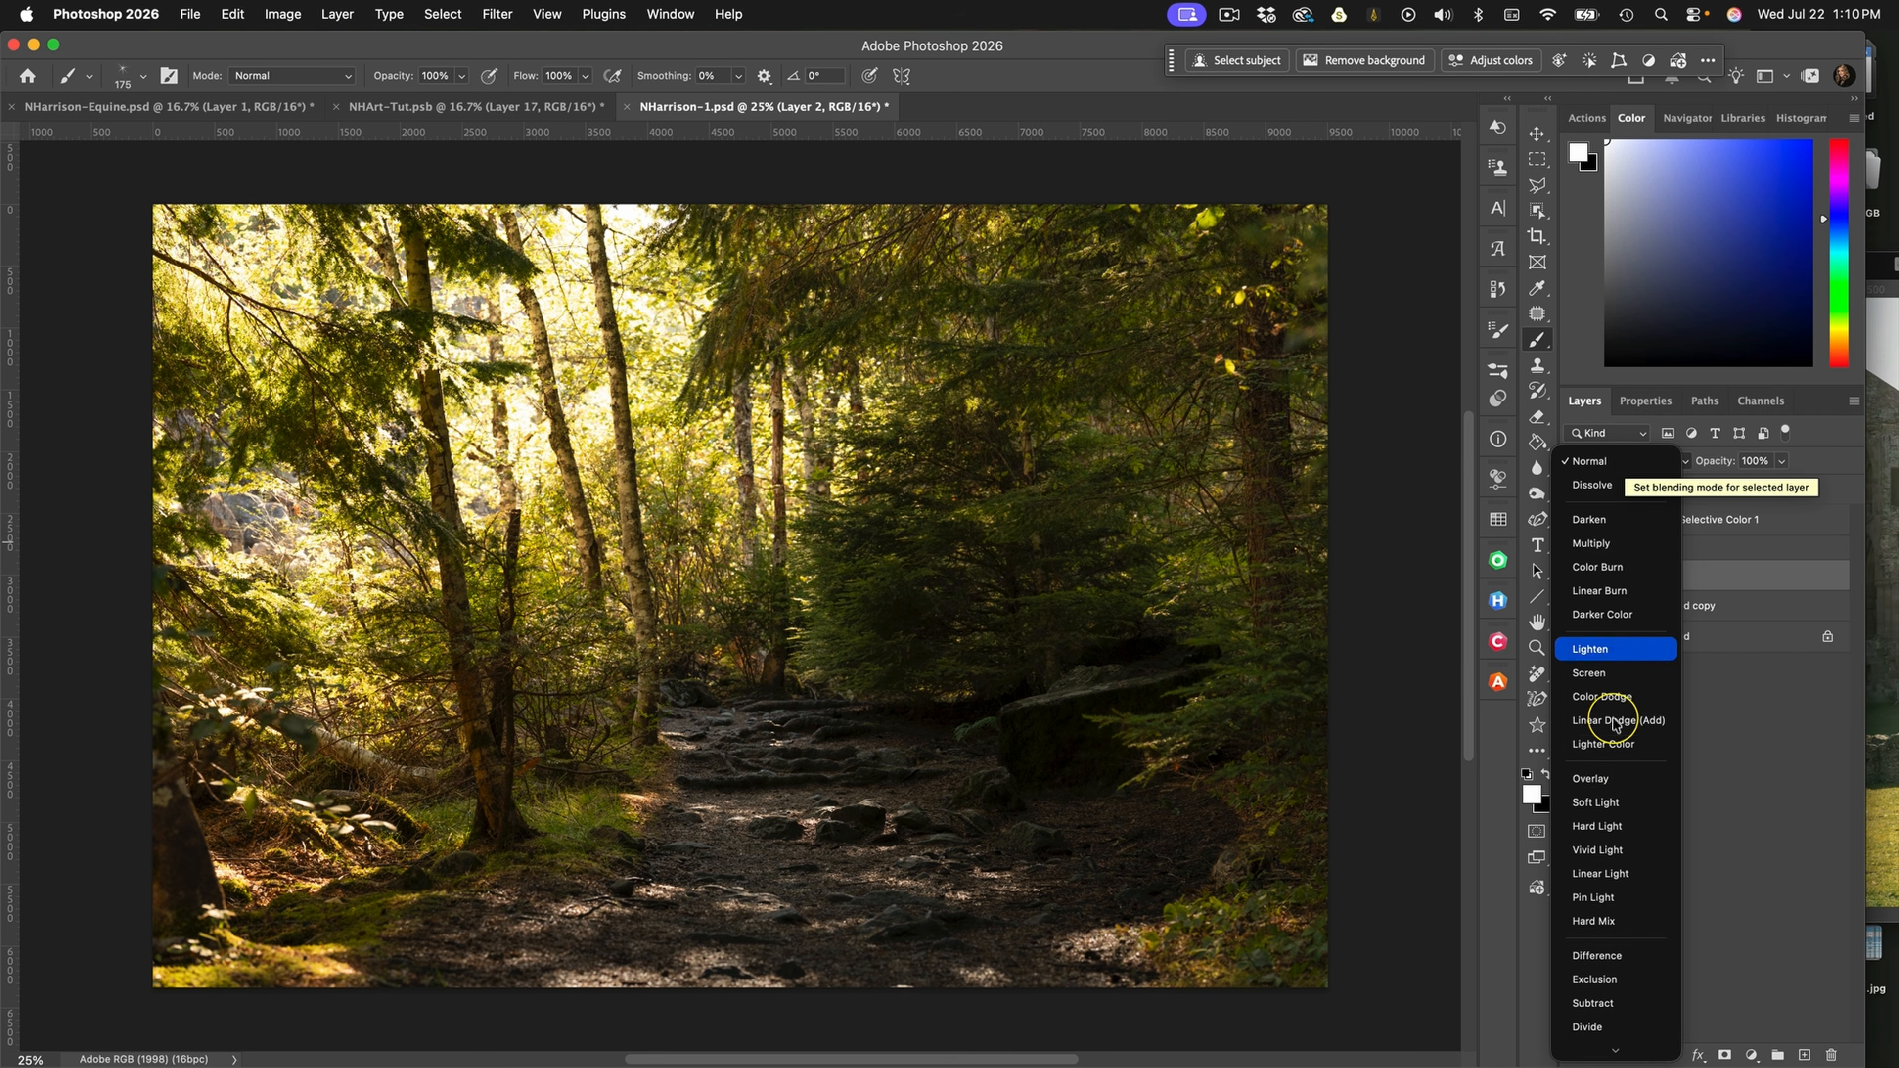
left_click(1591, 673)
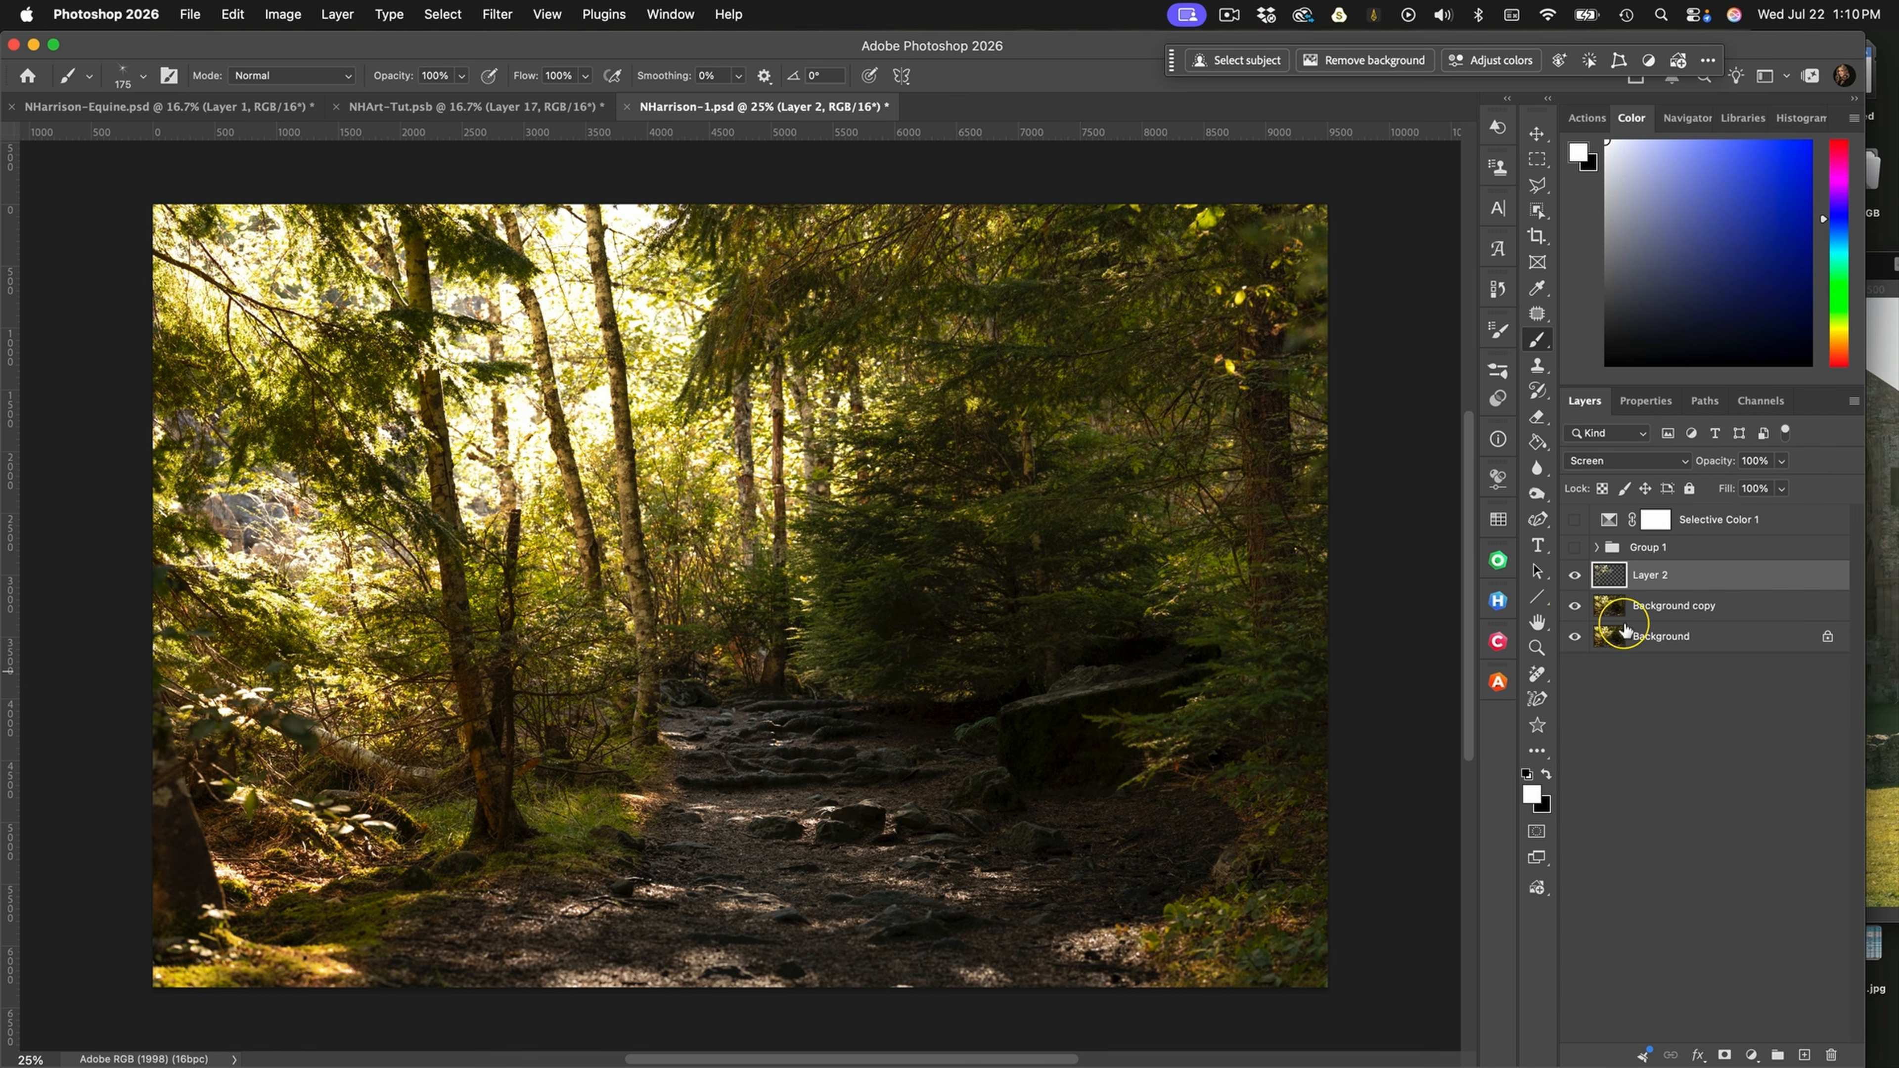
Hide both background layers and add a black-filled layer directly beneath the highlights layer
left_click(1575, 605)
left_click(1576, 636)
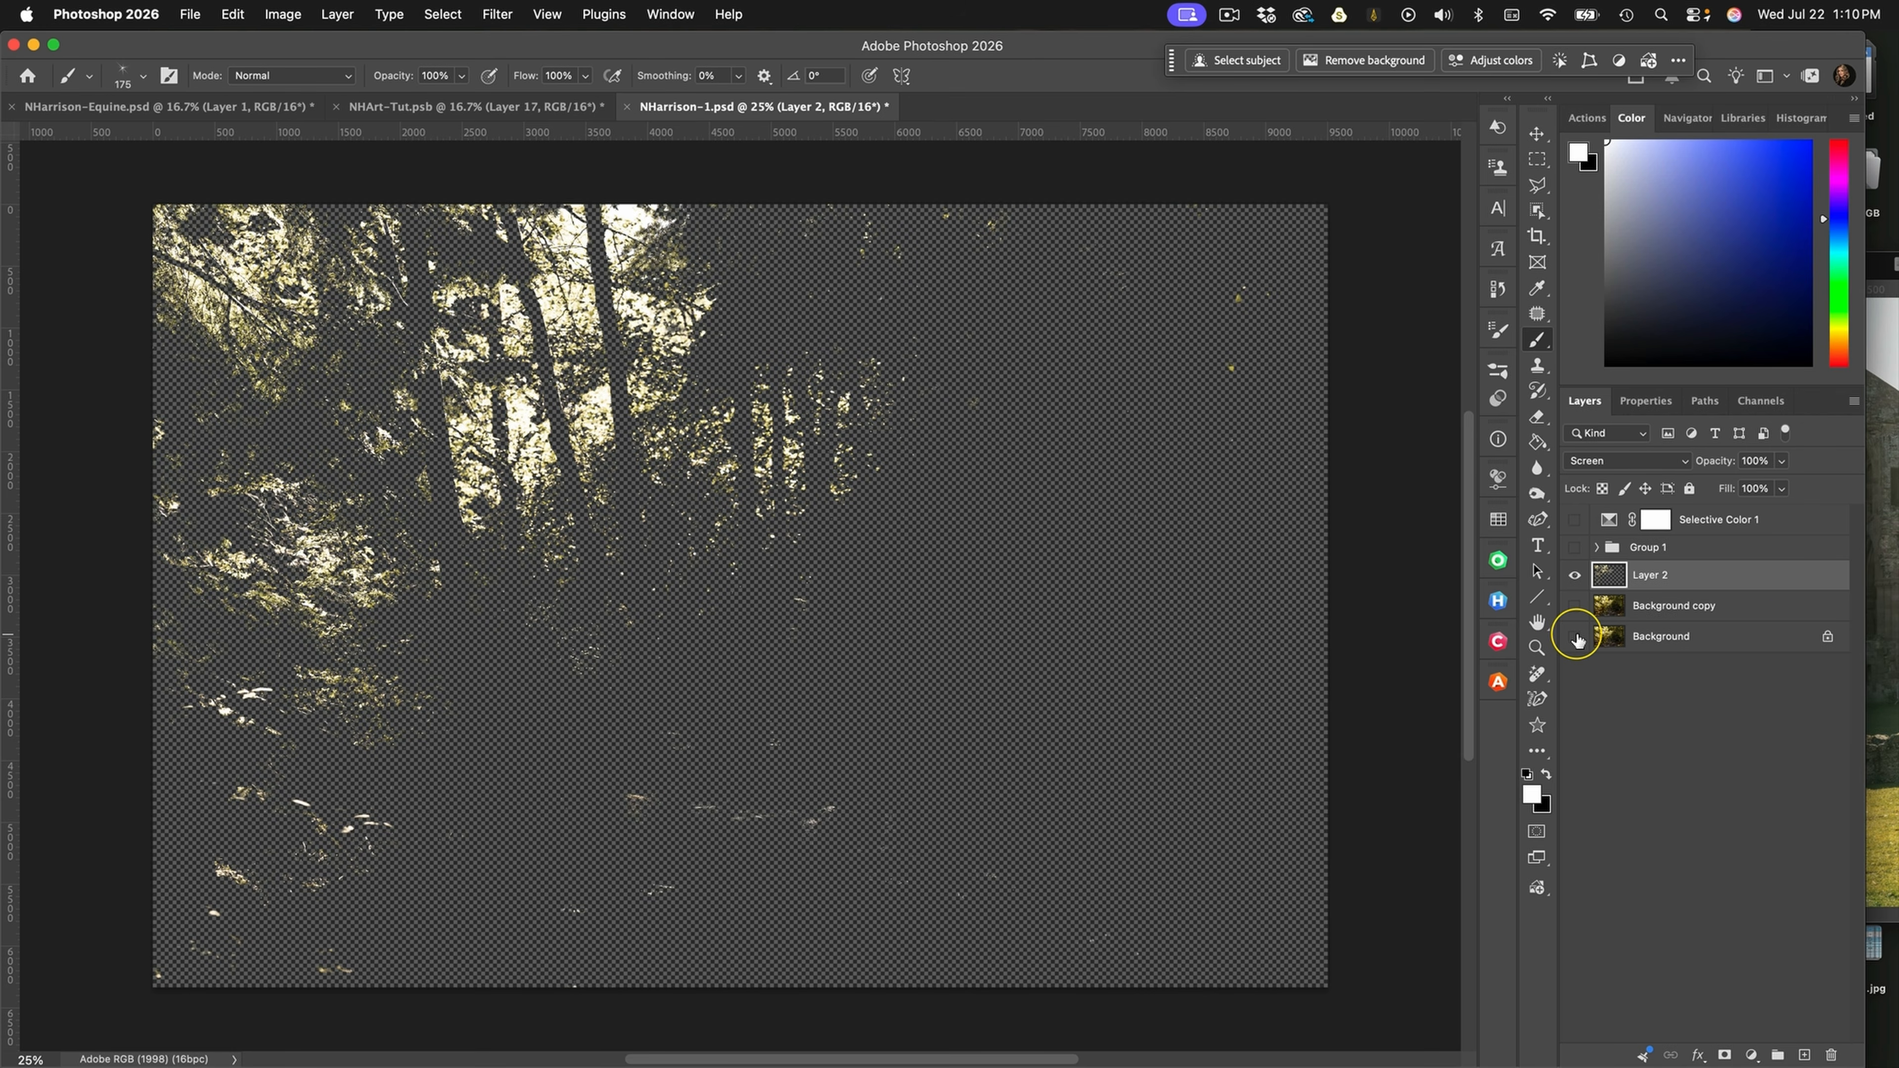
left_click(1755, 612)
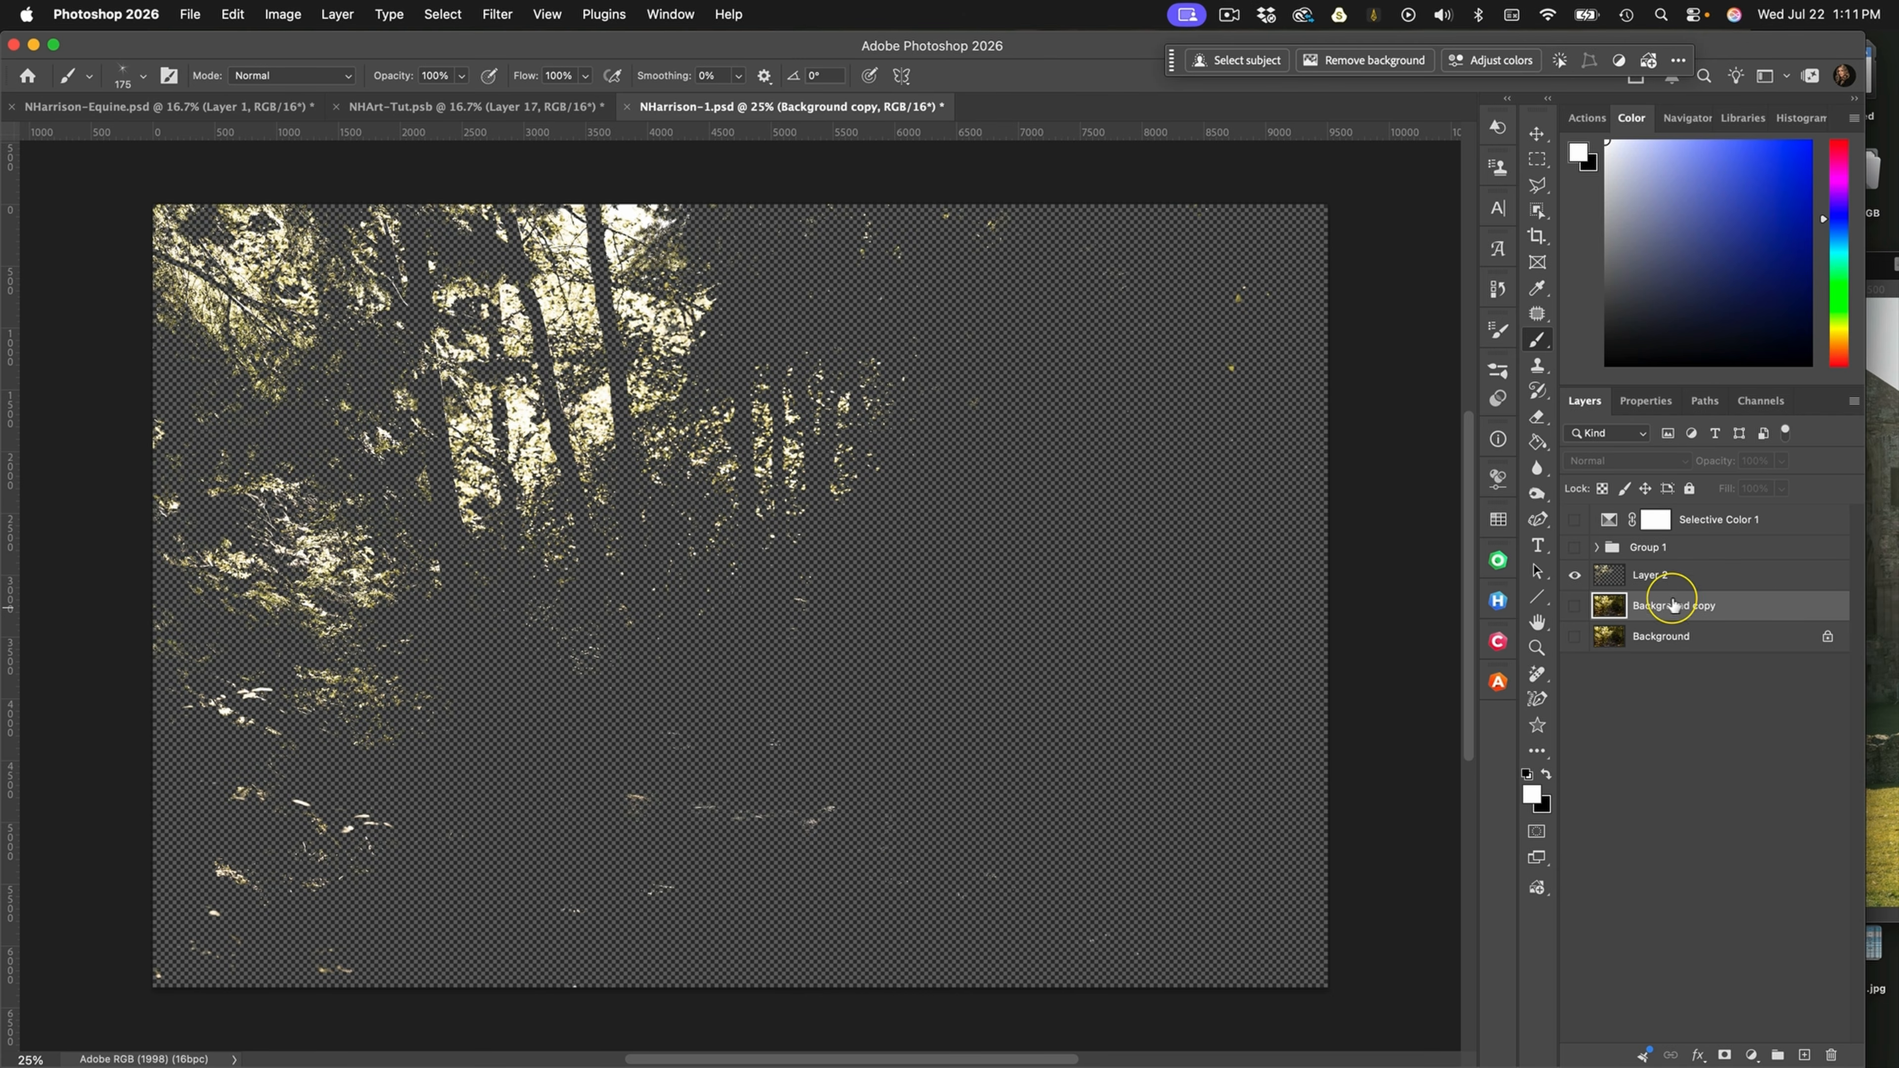
left_click(1804, 1054)
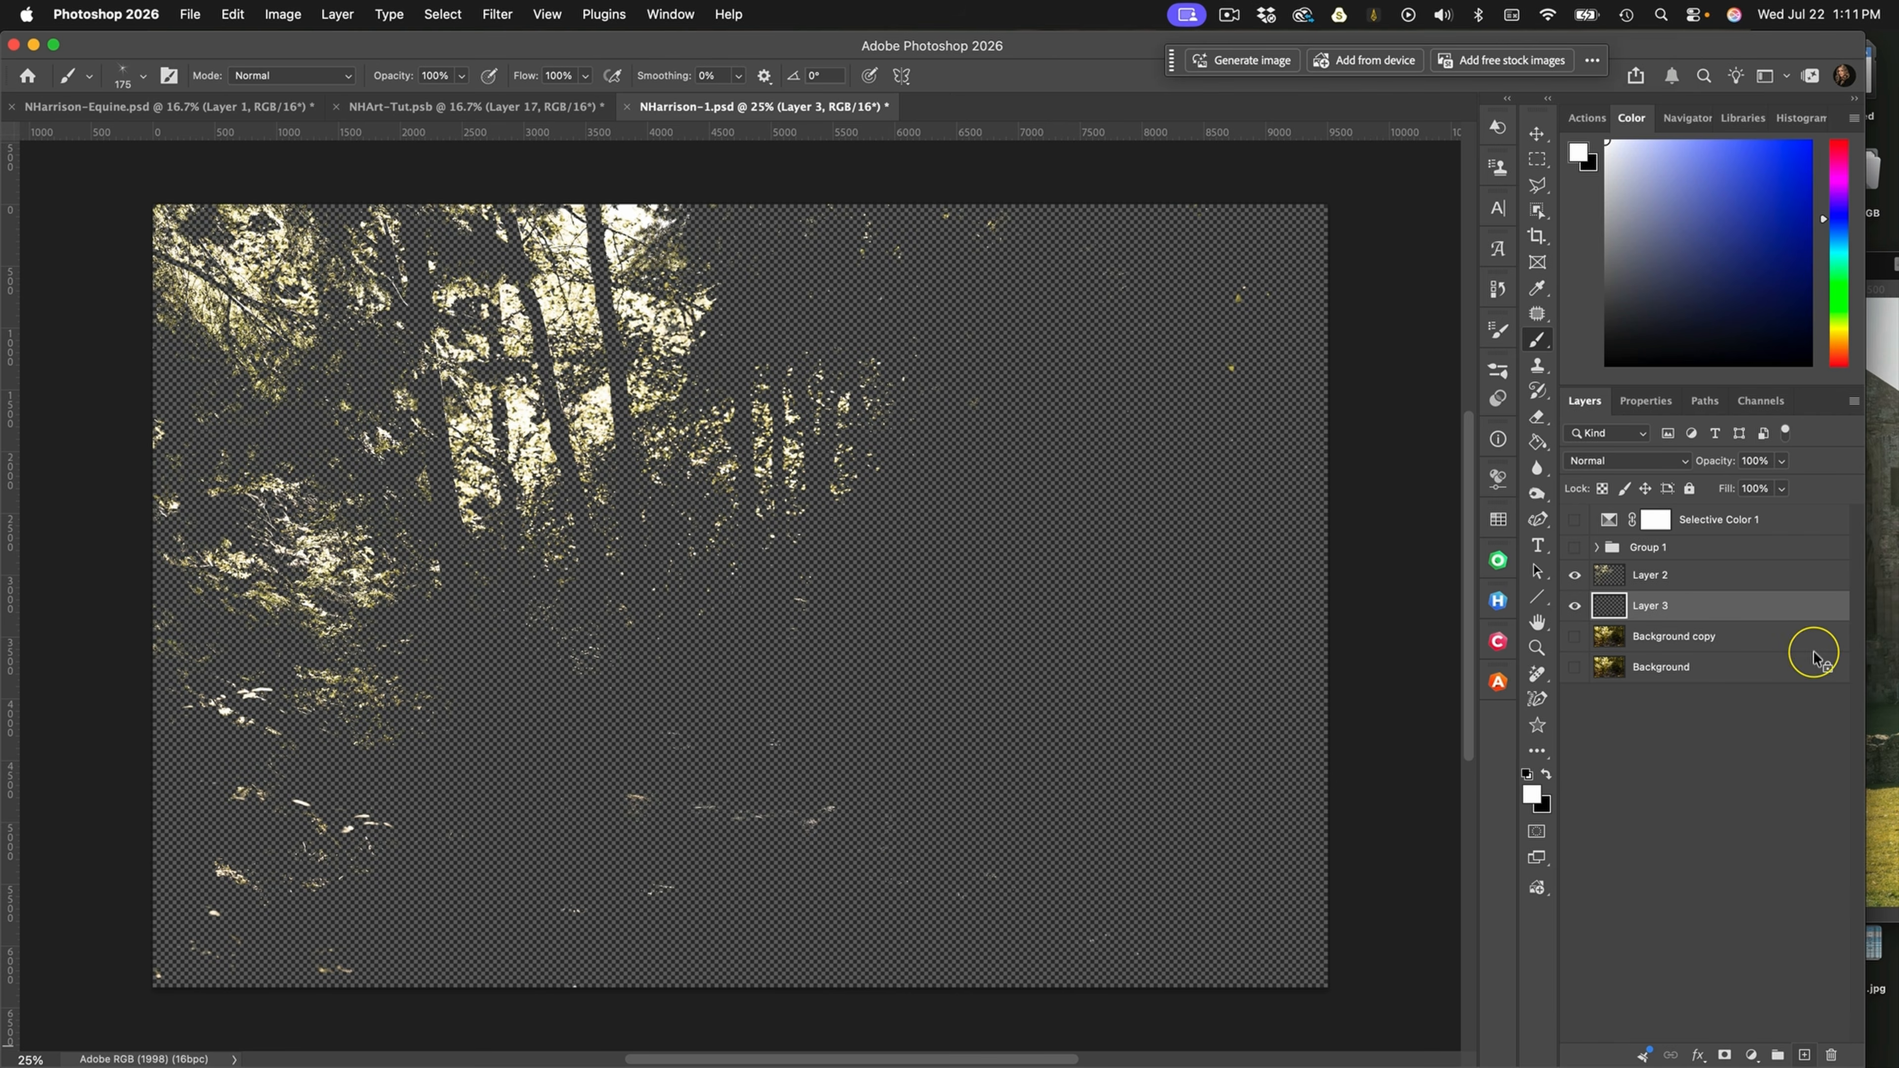
left_click_drag(1624, 357, 1577, 374)
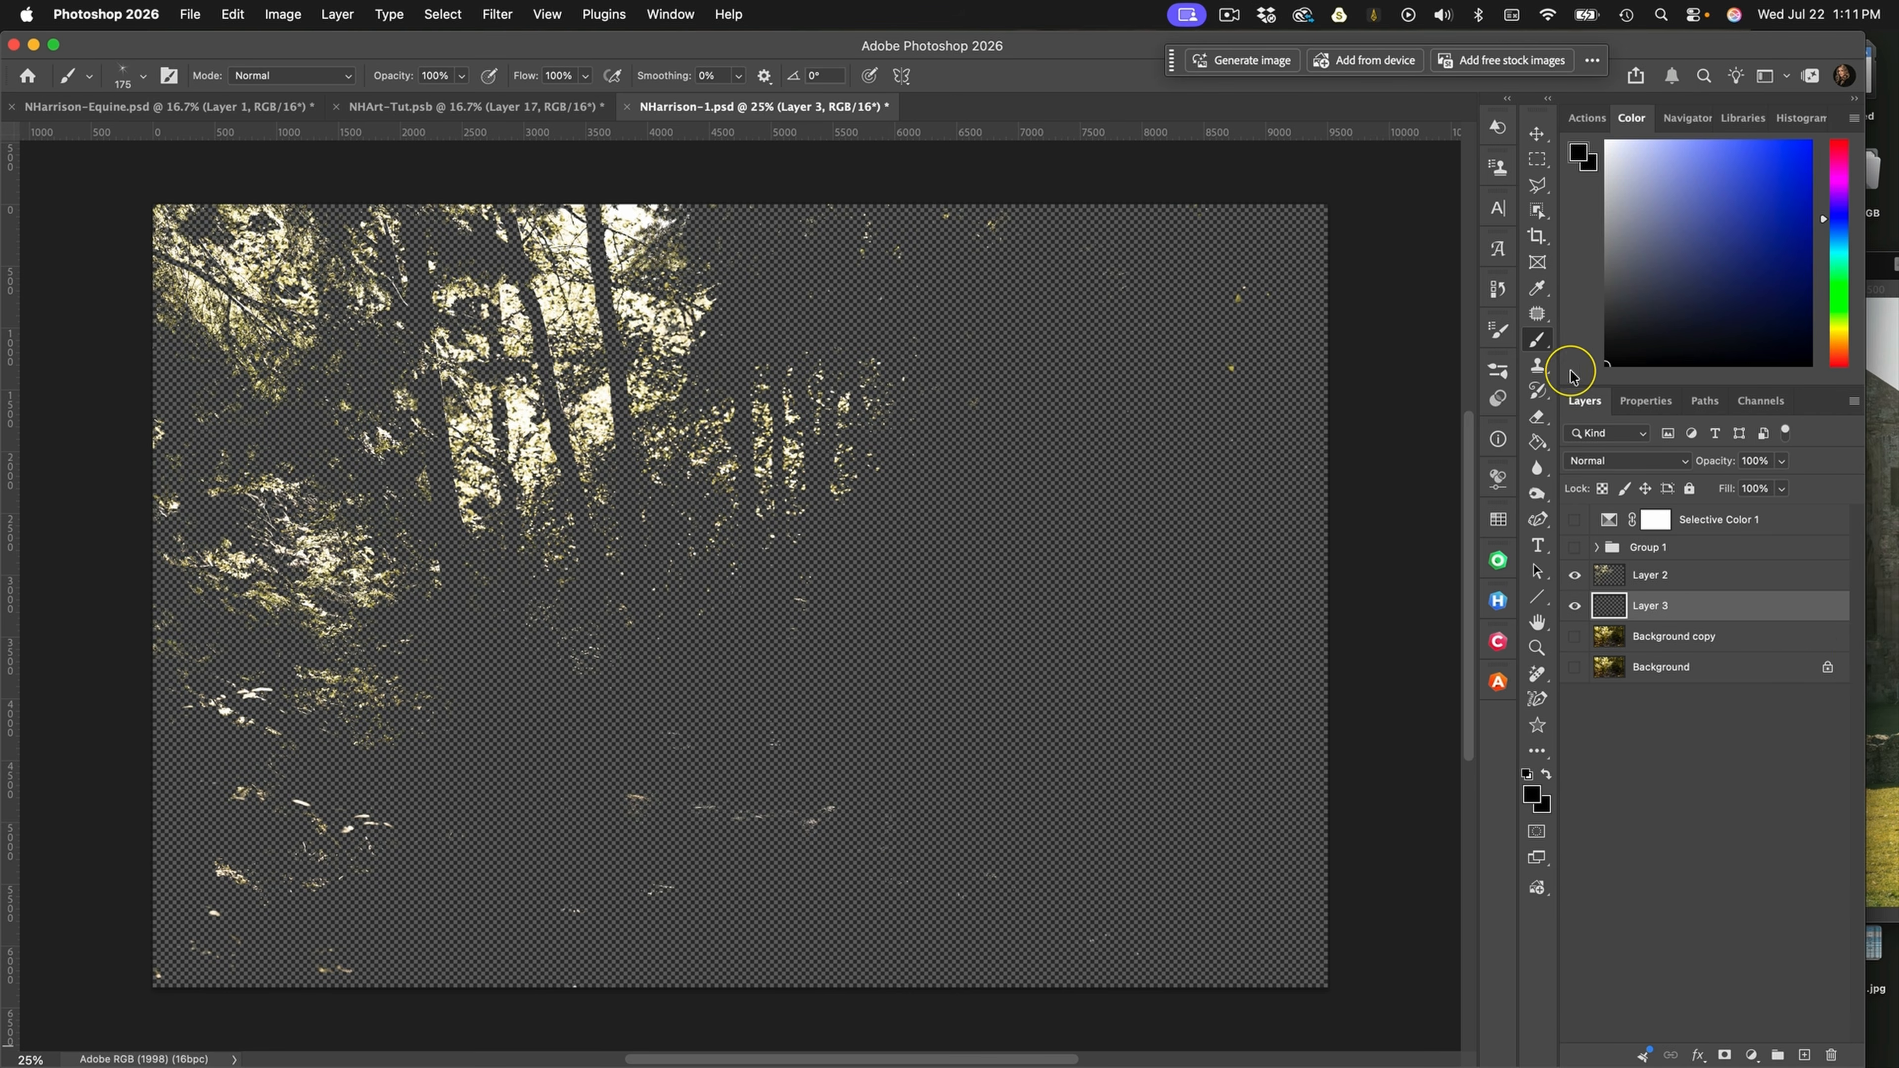
left_click(1536, 441)
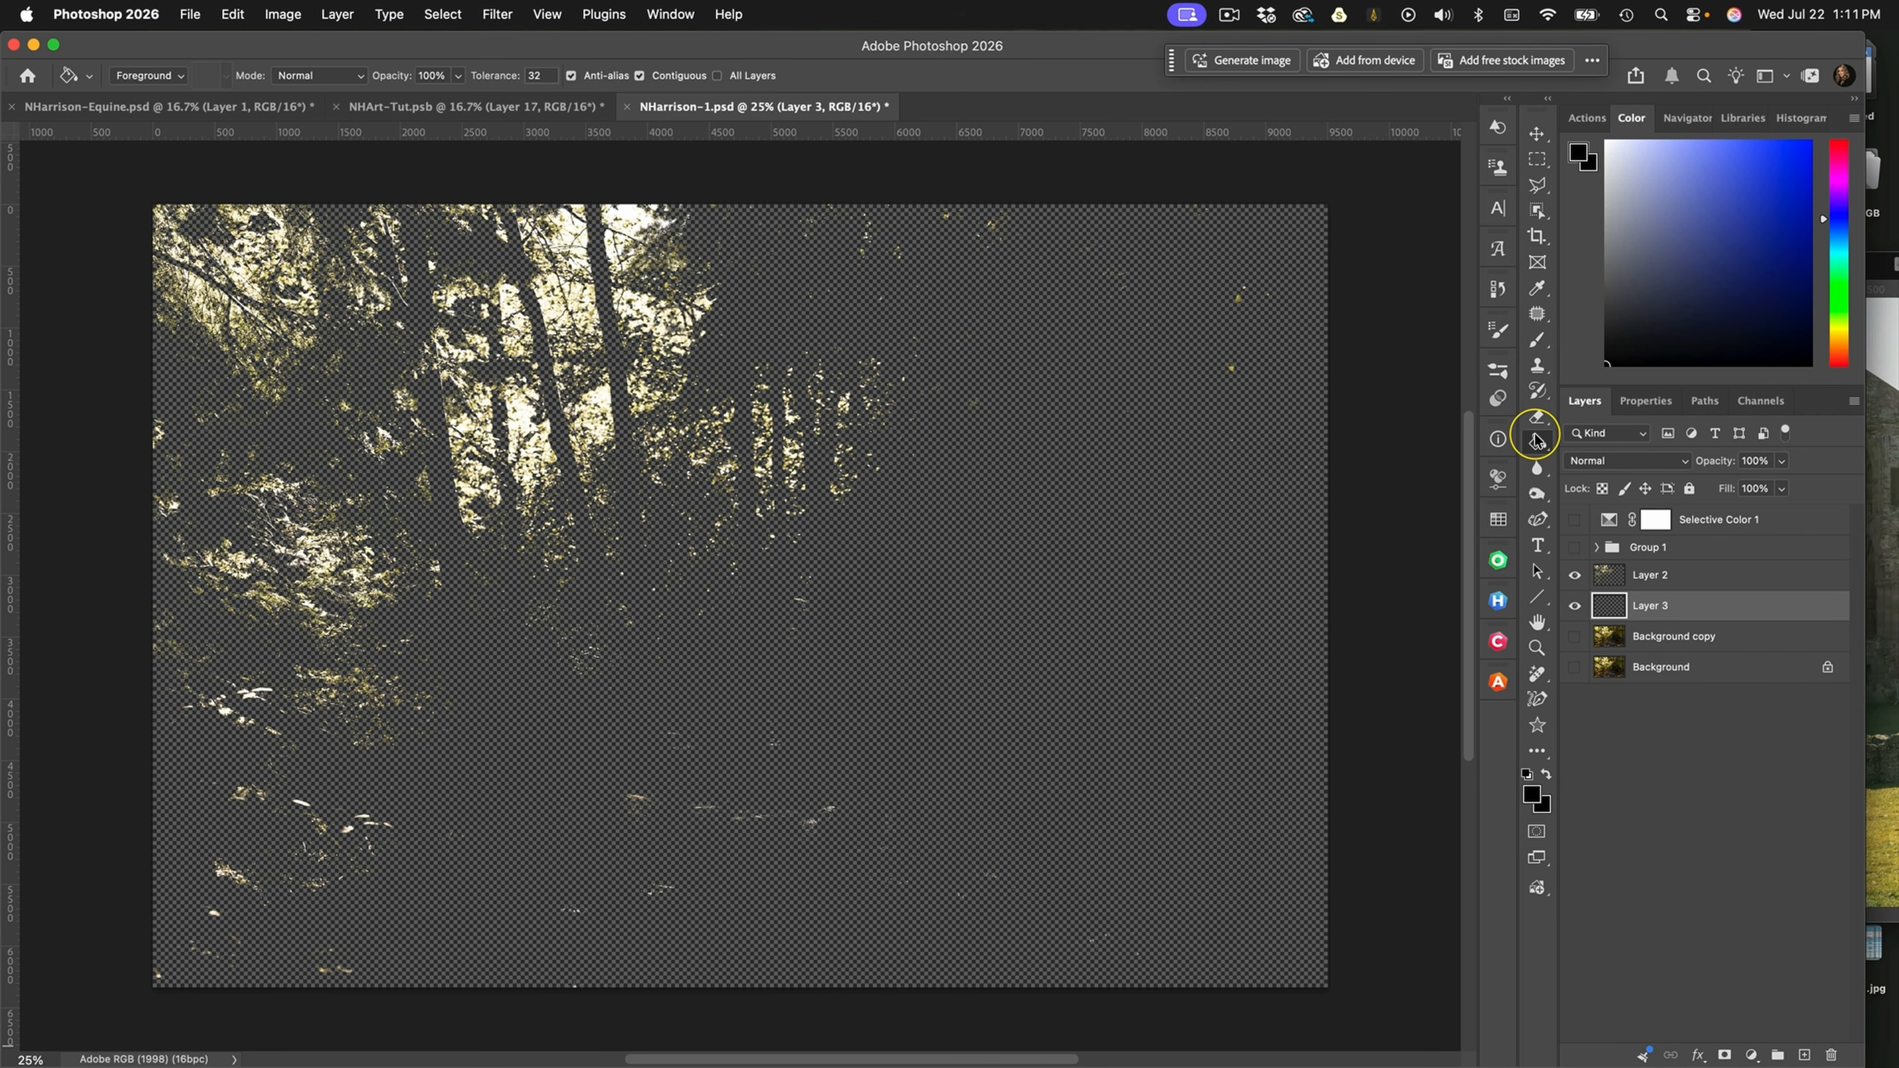
left_click(1287, 607)
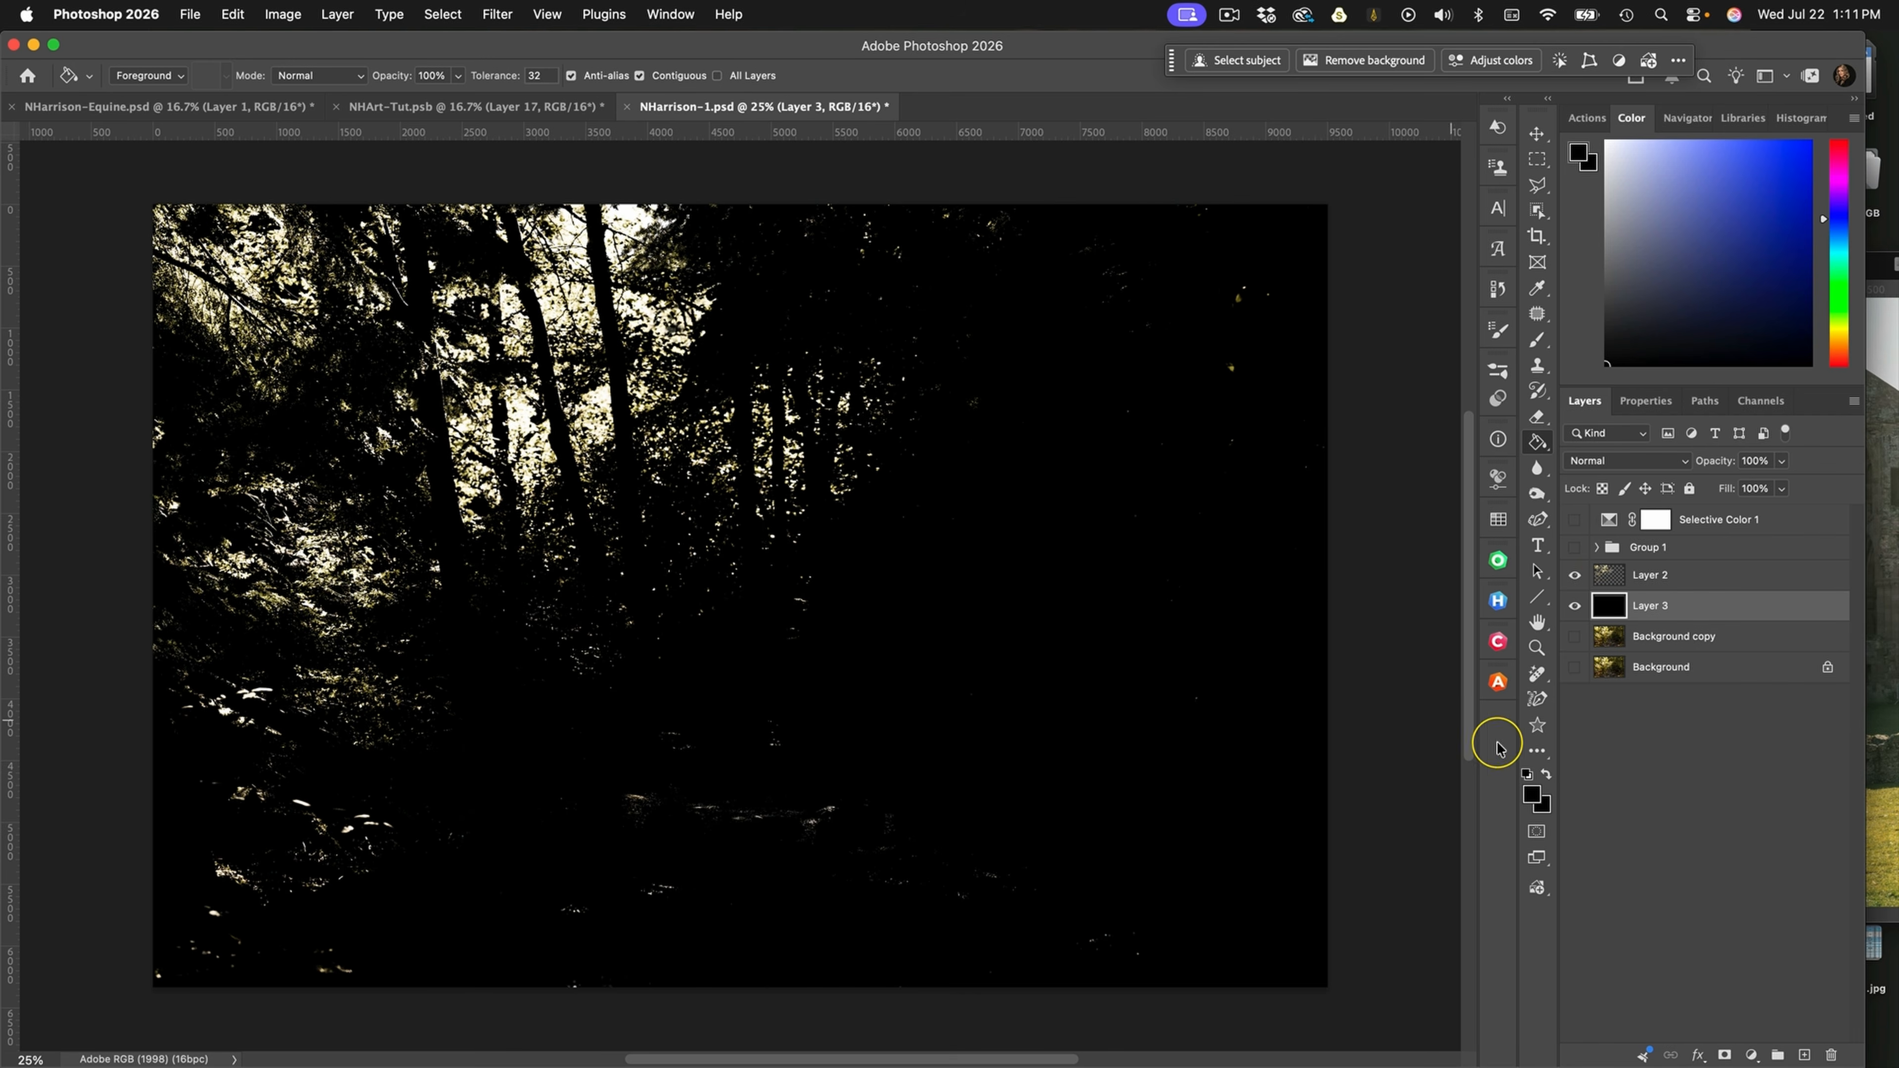
Erase the stray highlights across the lower part of the highlights layer with the NH-Over Paint Brush at about 829 px
left_click(1601, 575)
left_click(1537, 415)
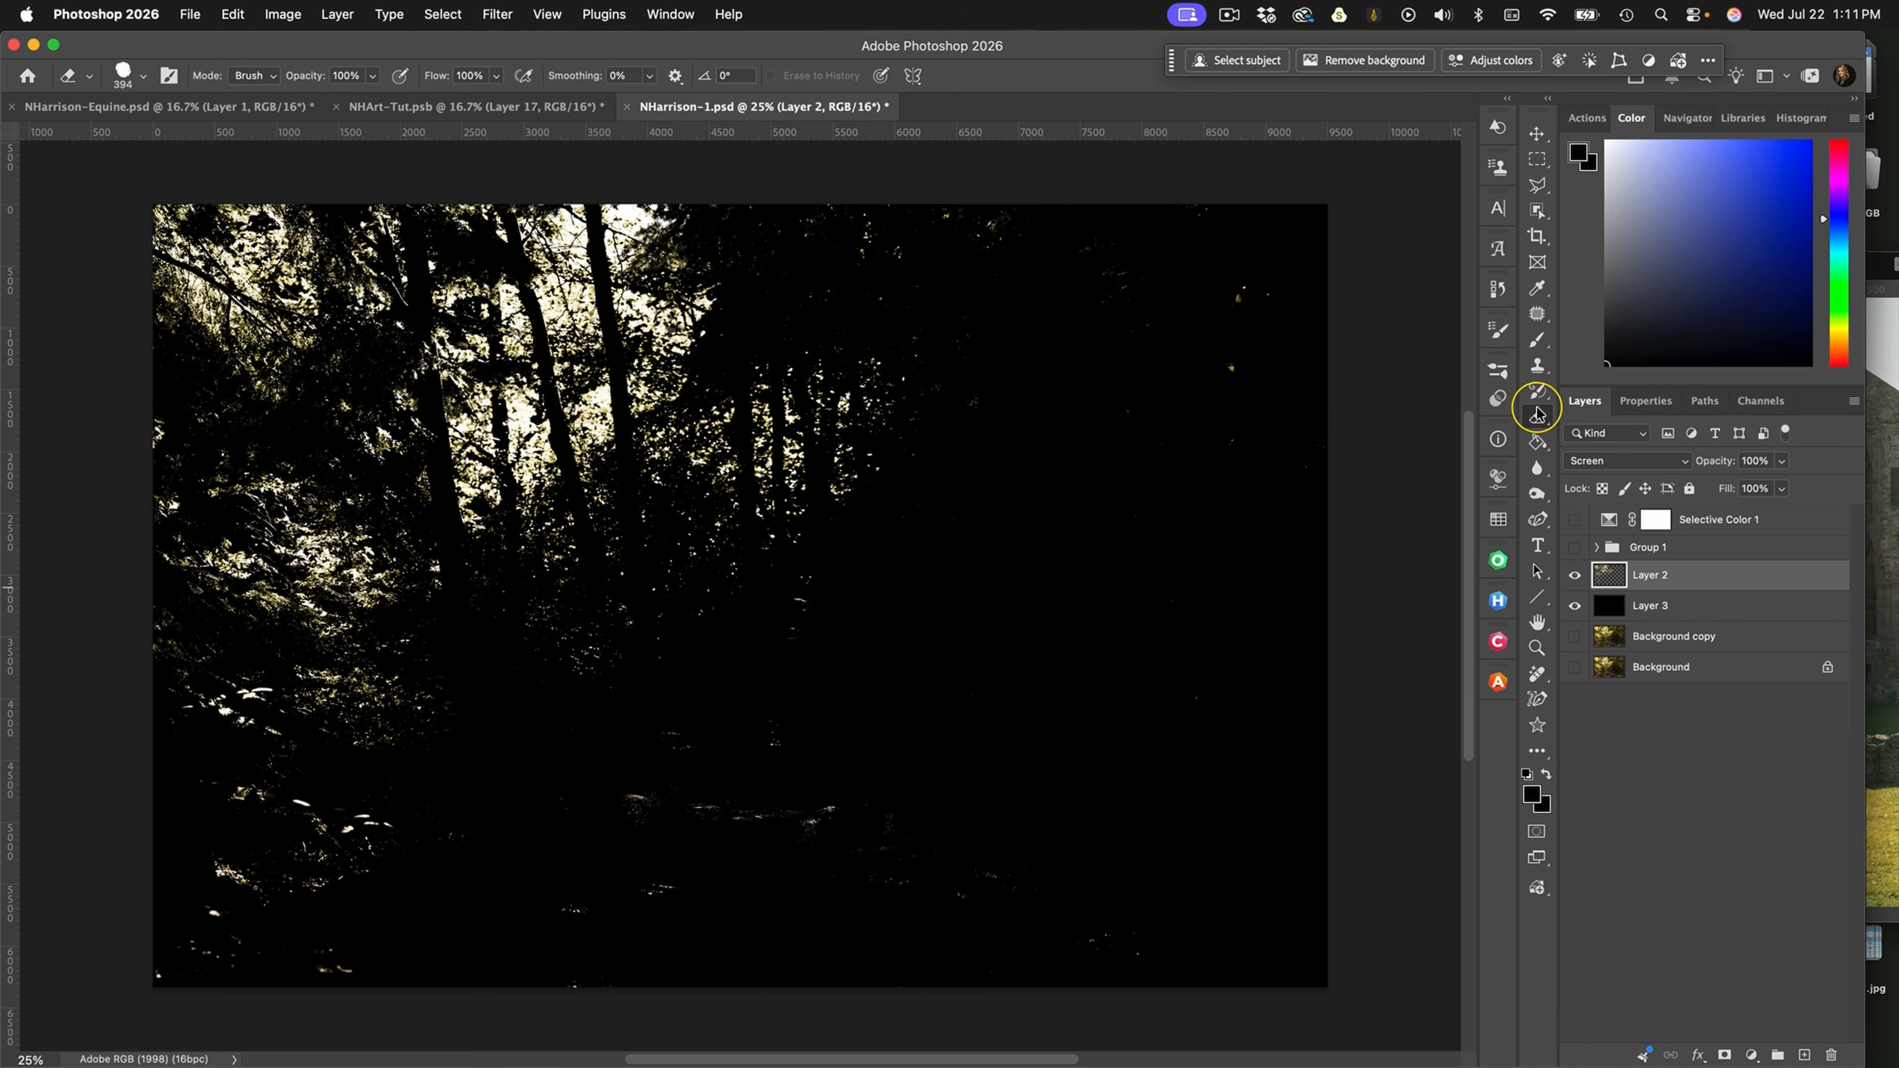
left_click(1497, 370)
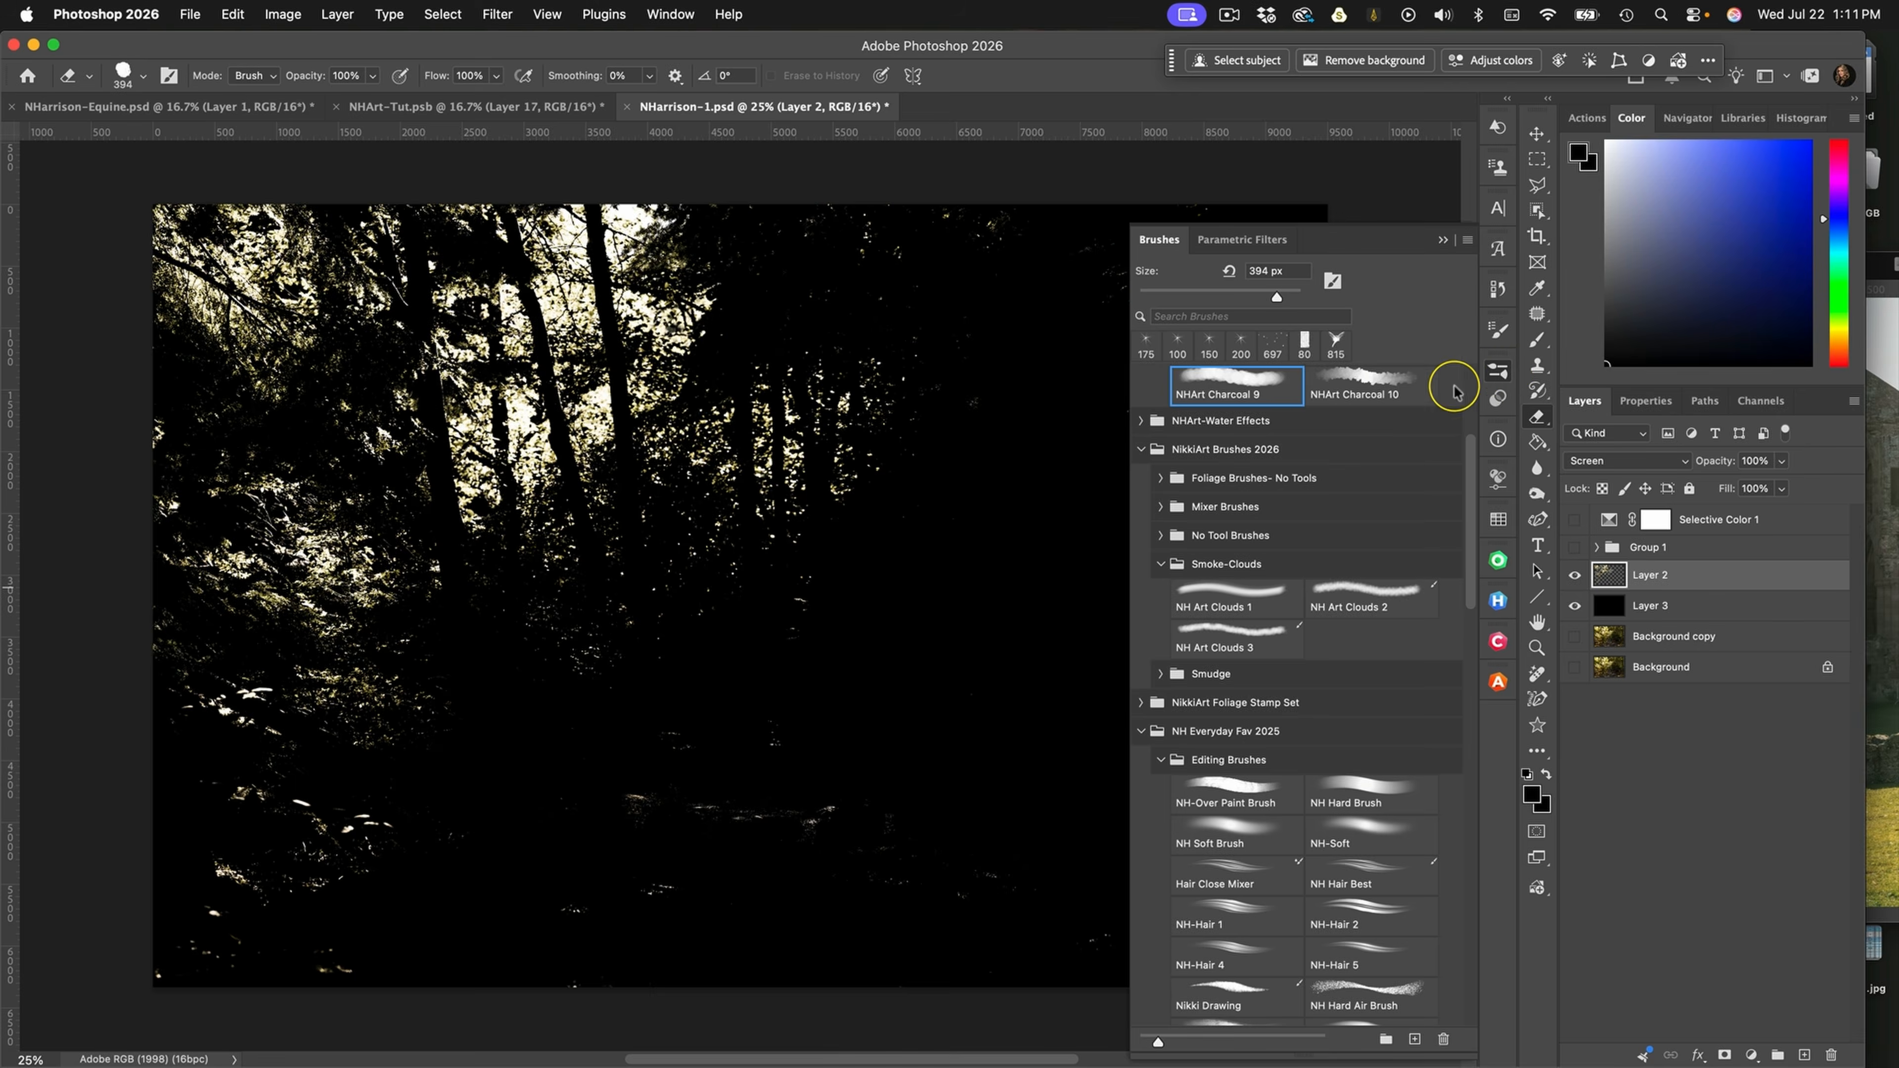
left_click(1223, 805)
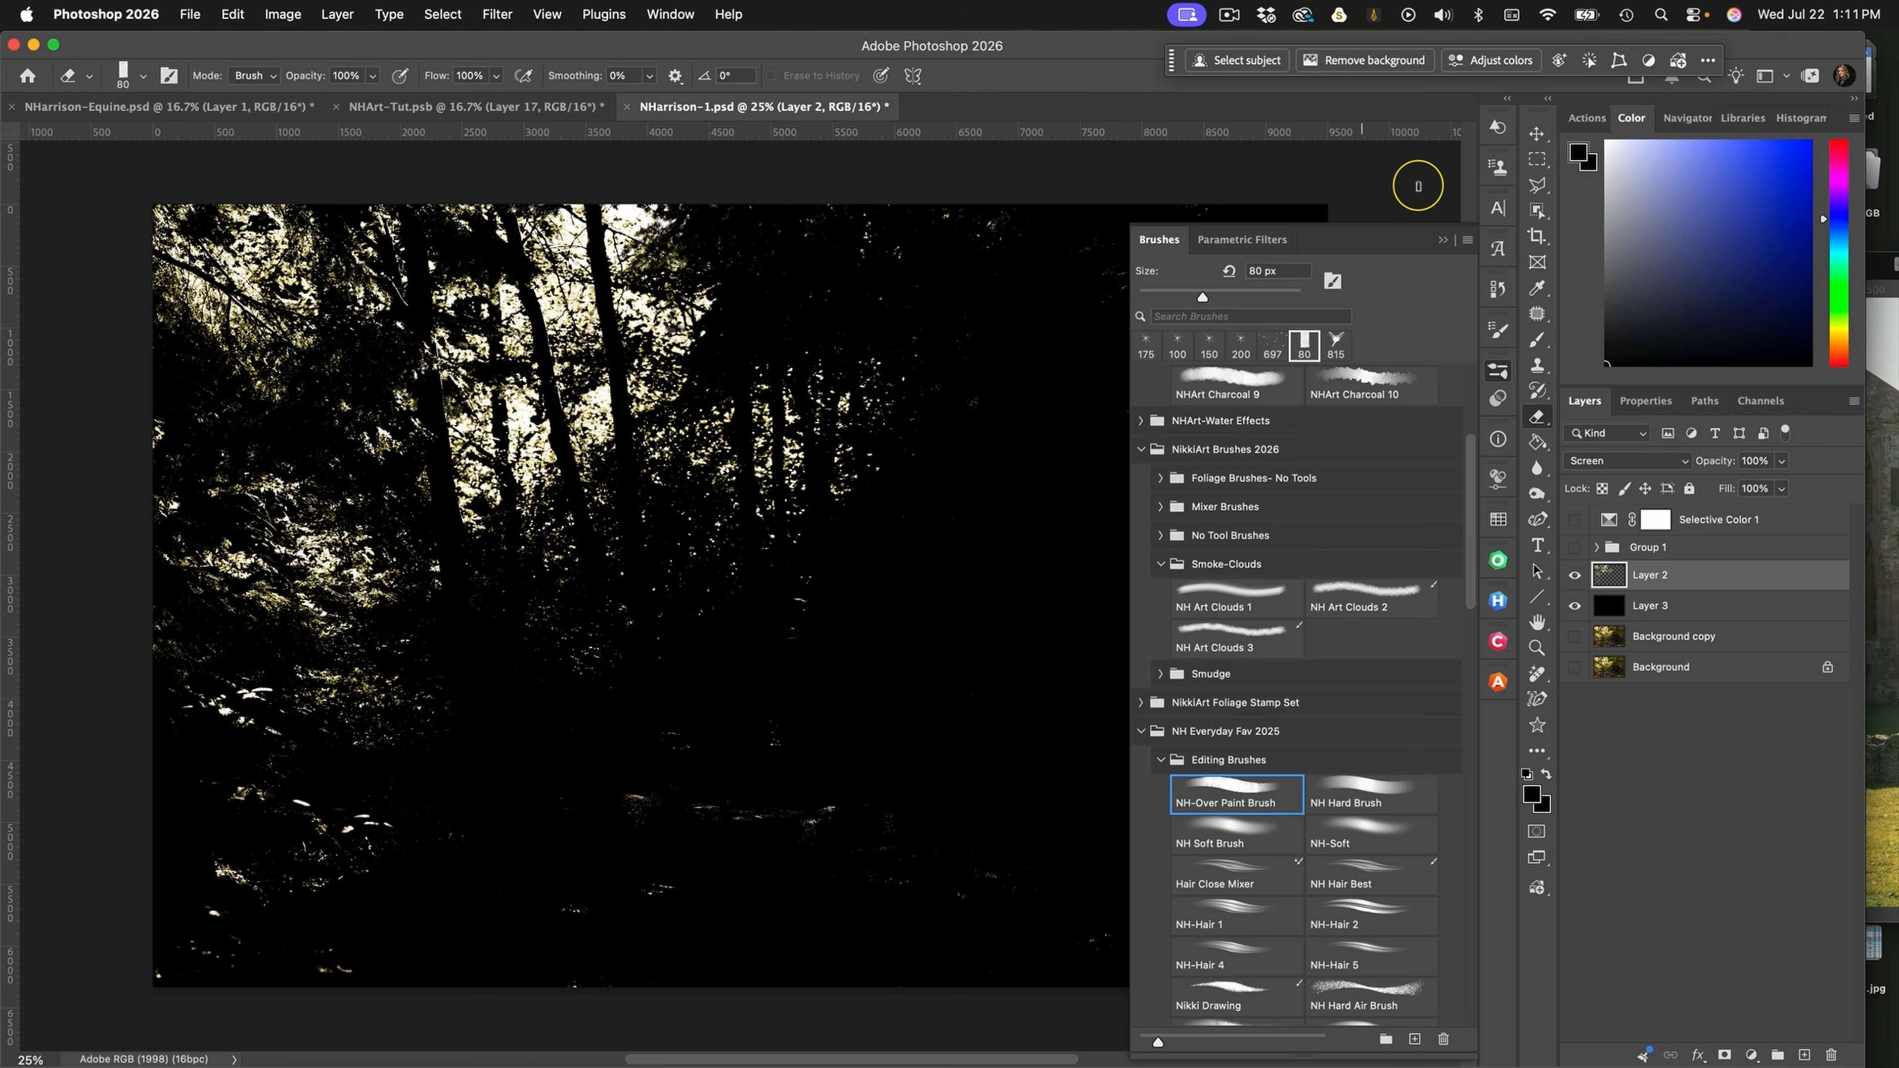
left_click(1443, 243)
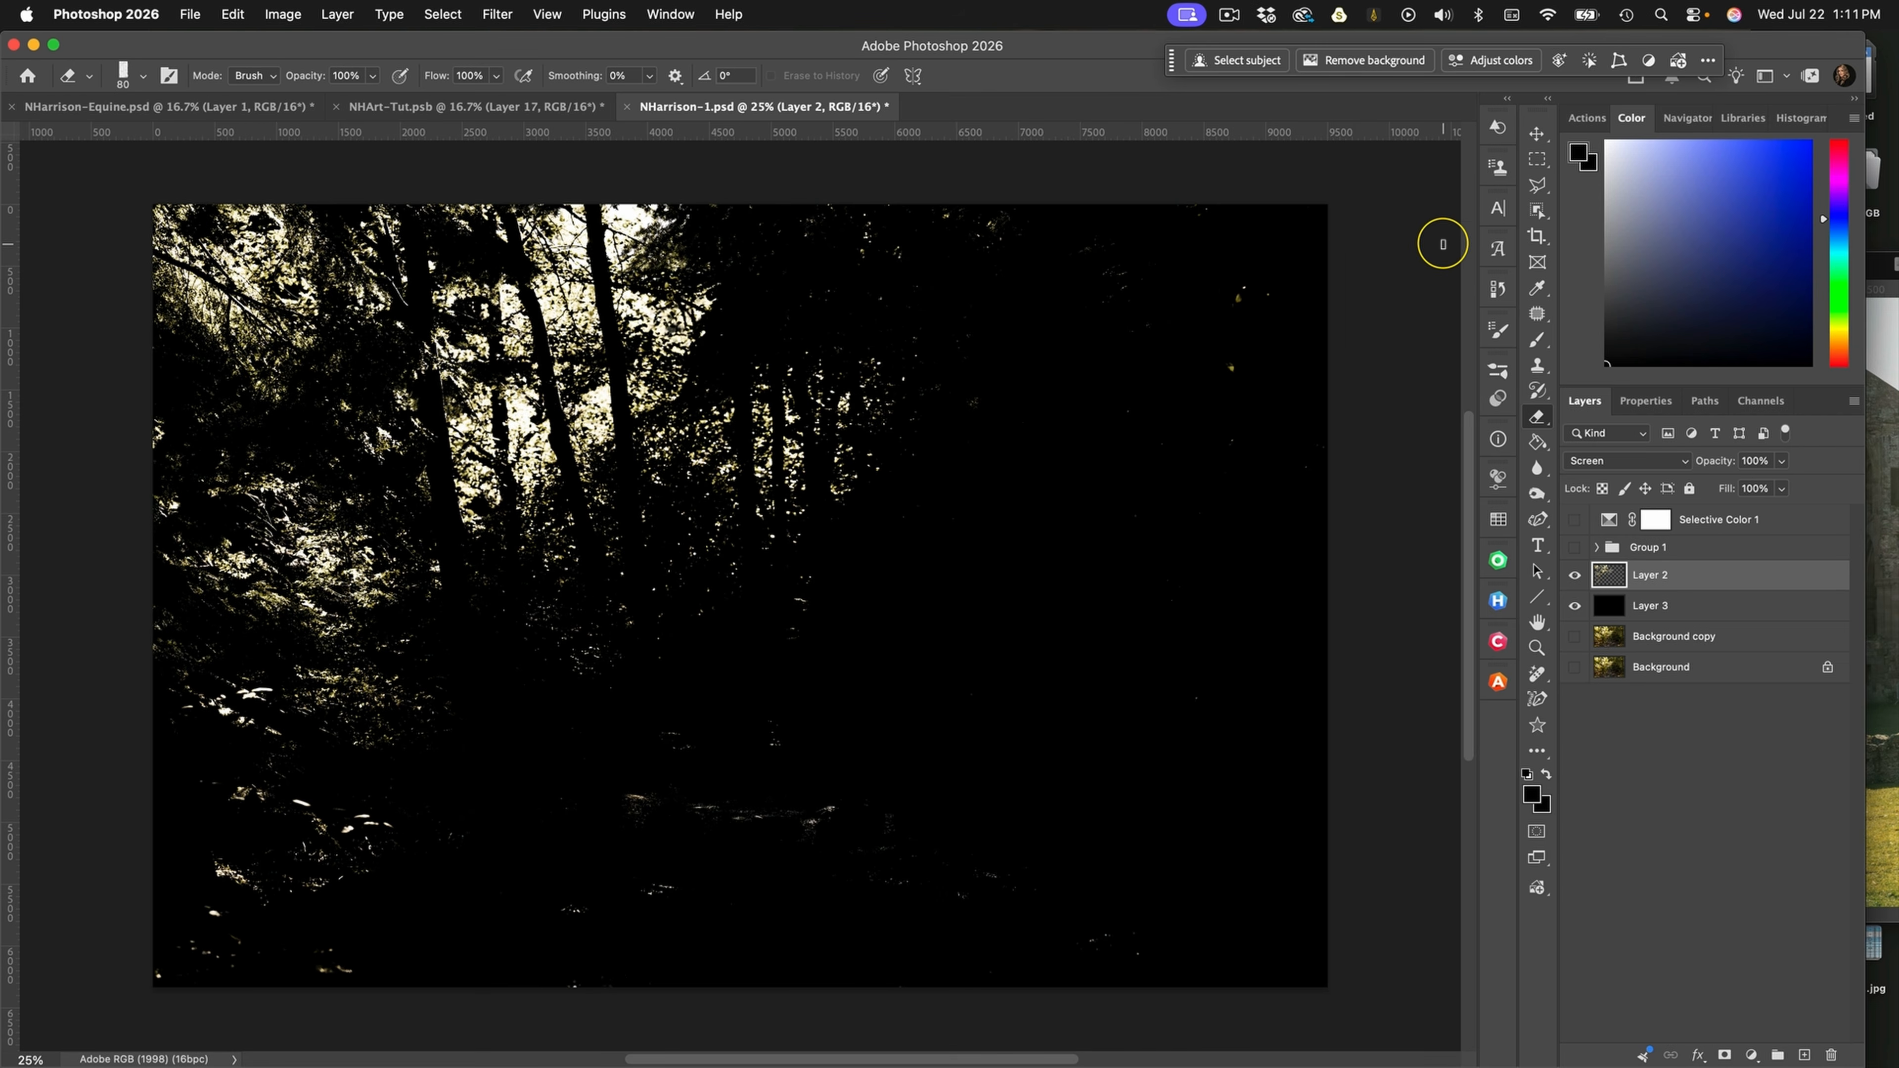
left_click_drag(996, 738, 1088, 718)
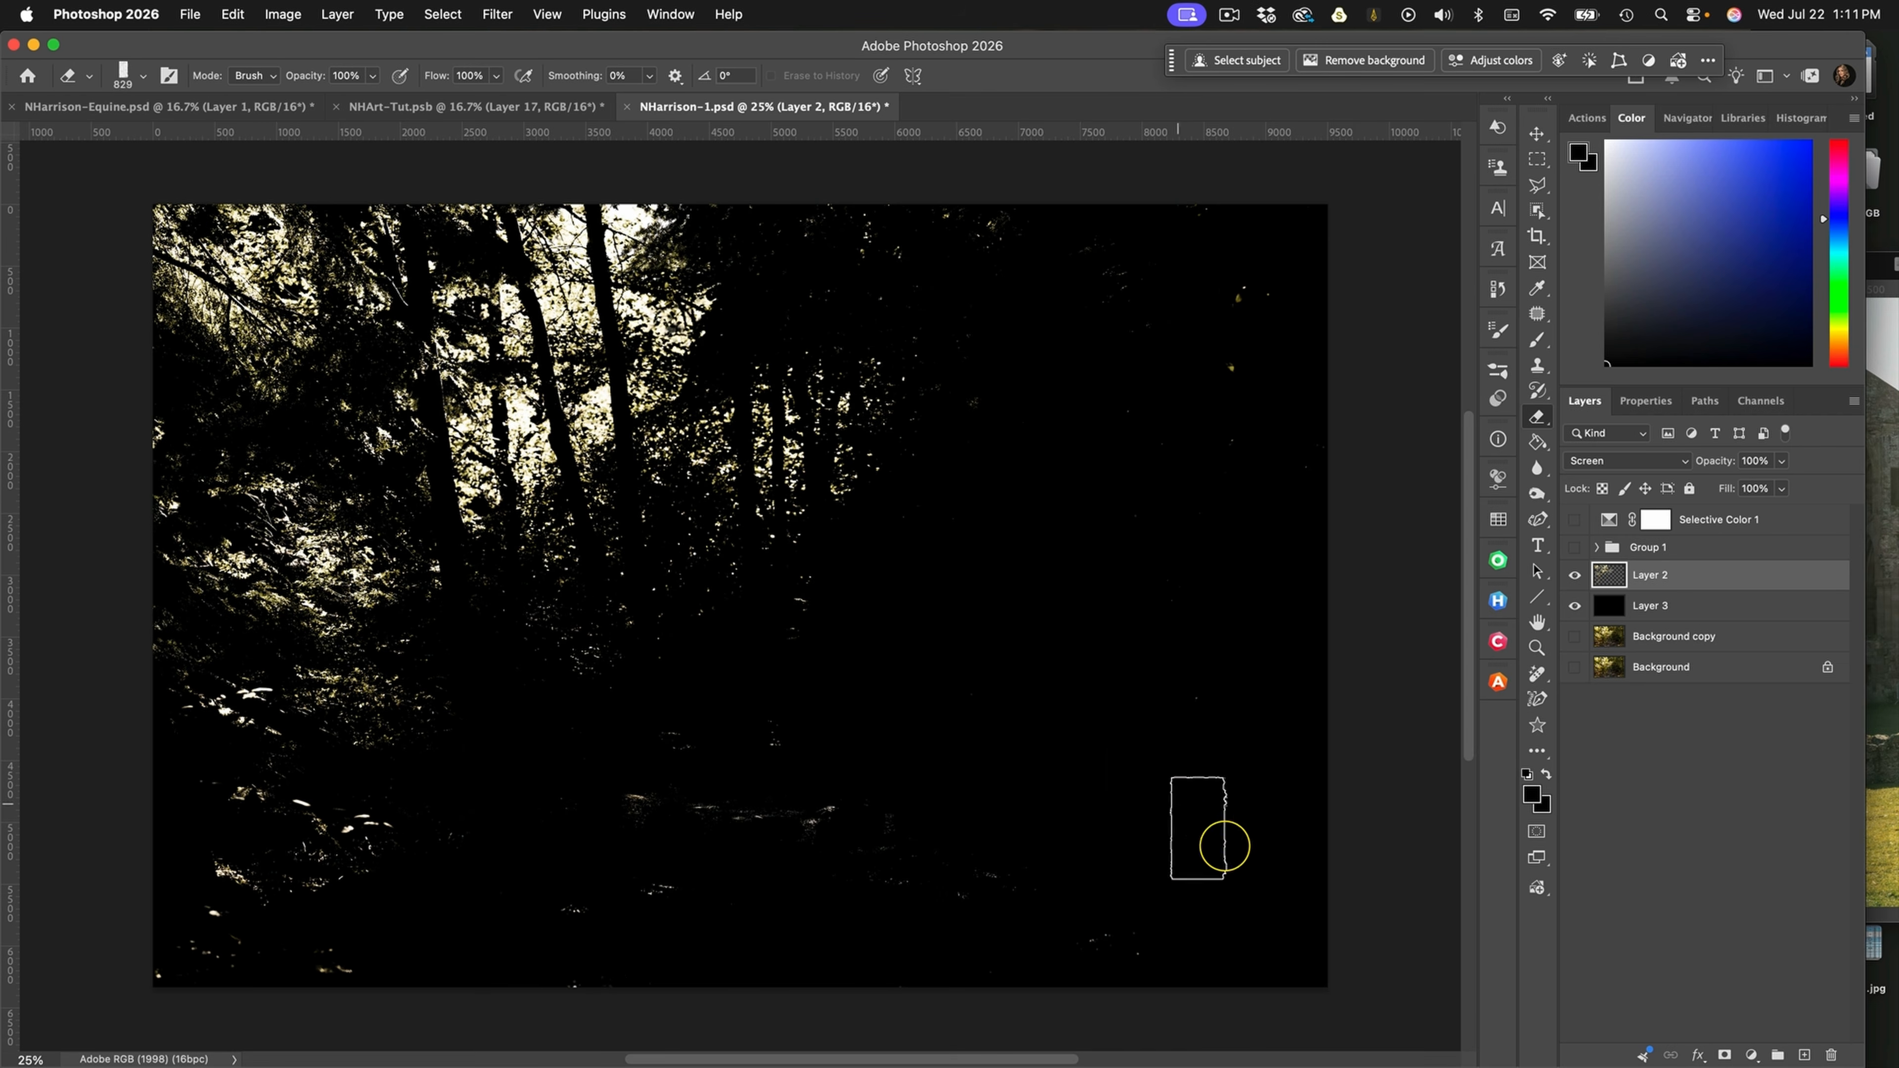
mouse_move(1143, 964)
left_mouse_down()
mouse_move(1108, 941)
mouse_move(1077, 850)
mouse_move(1015, 818)
mouse_move(872, 854)
mouse_move(642, 844)
mouse_move(564, 917)
mouse_move(621, 965)
mouse_move(661, 935)
mouse_move(559, 912)
mouse_move(484, 839)
mouse_move(189, 817)
mouse_move(364, 880)
mouse_move(351, 957)
mouse_move(298, 880)
mouse_move(184, 867)
mouse_move(360, 916)
mouse_move(333, 876)
mouse_move(353, 885)
mouse_move(439, 786)
mouse_move(382, 705)
mouse_move(290, 732)
mouse_move(168, 620)
mouse_move(276, 705)
mouse_move(488, 757)
mouse_move(539, 845)
mouse_move(754, 800)
mouse_move(979, 698)
mouse_move(929, 705)
mouse_move(851, 660)
mouse_move(809, 724)
left_mouse_up()
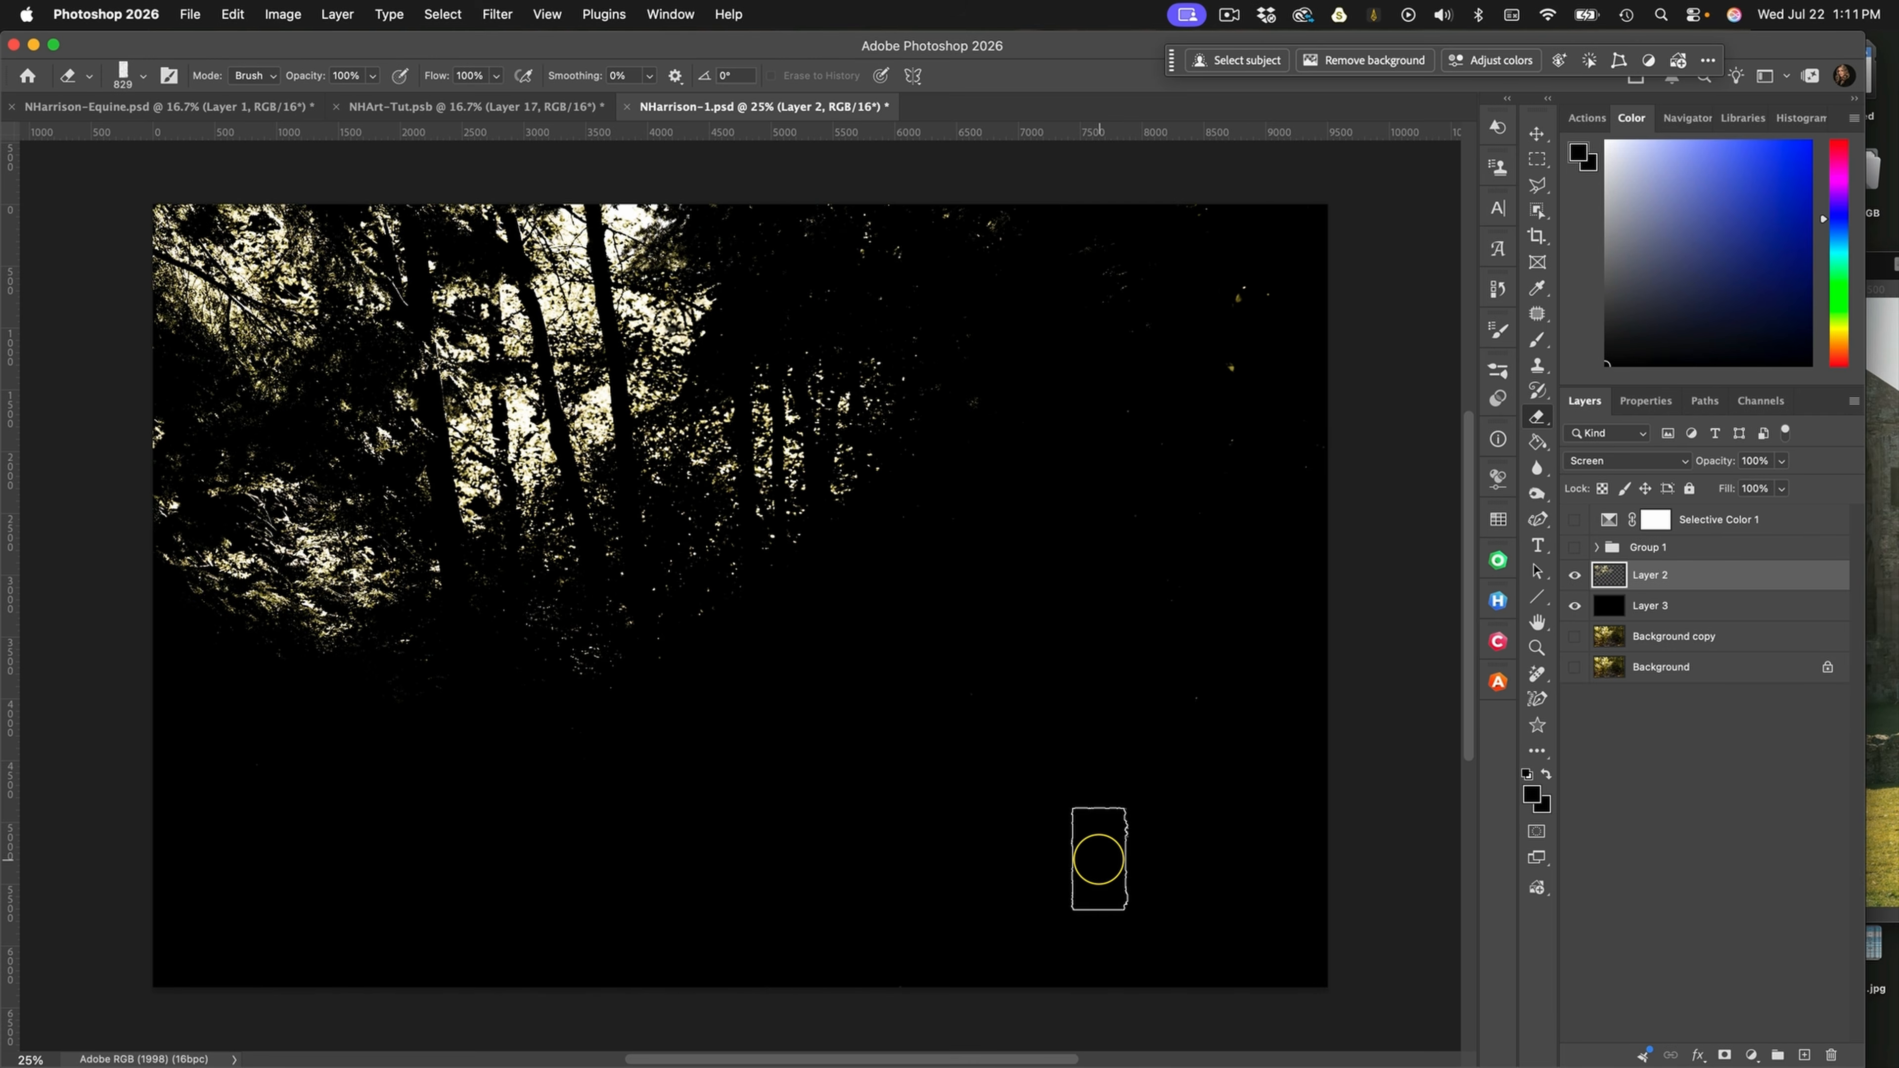
Mirror the highlights with a horizontally flipped duplicate of their layer and merge the two layers into one
key("super+j")
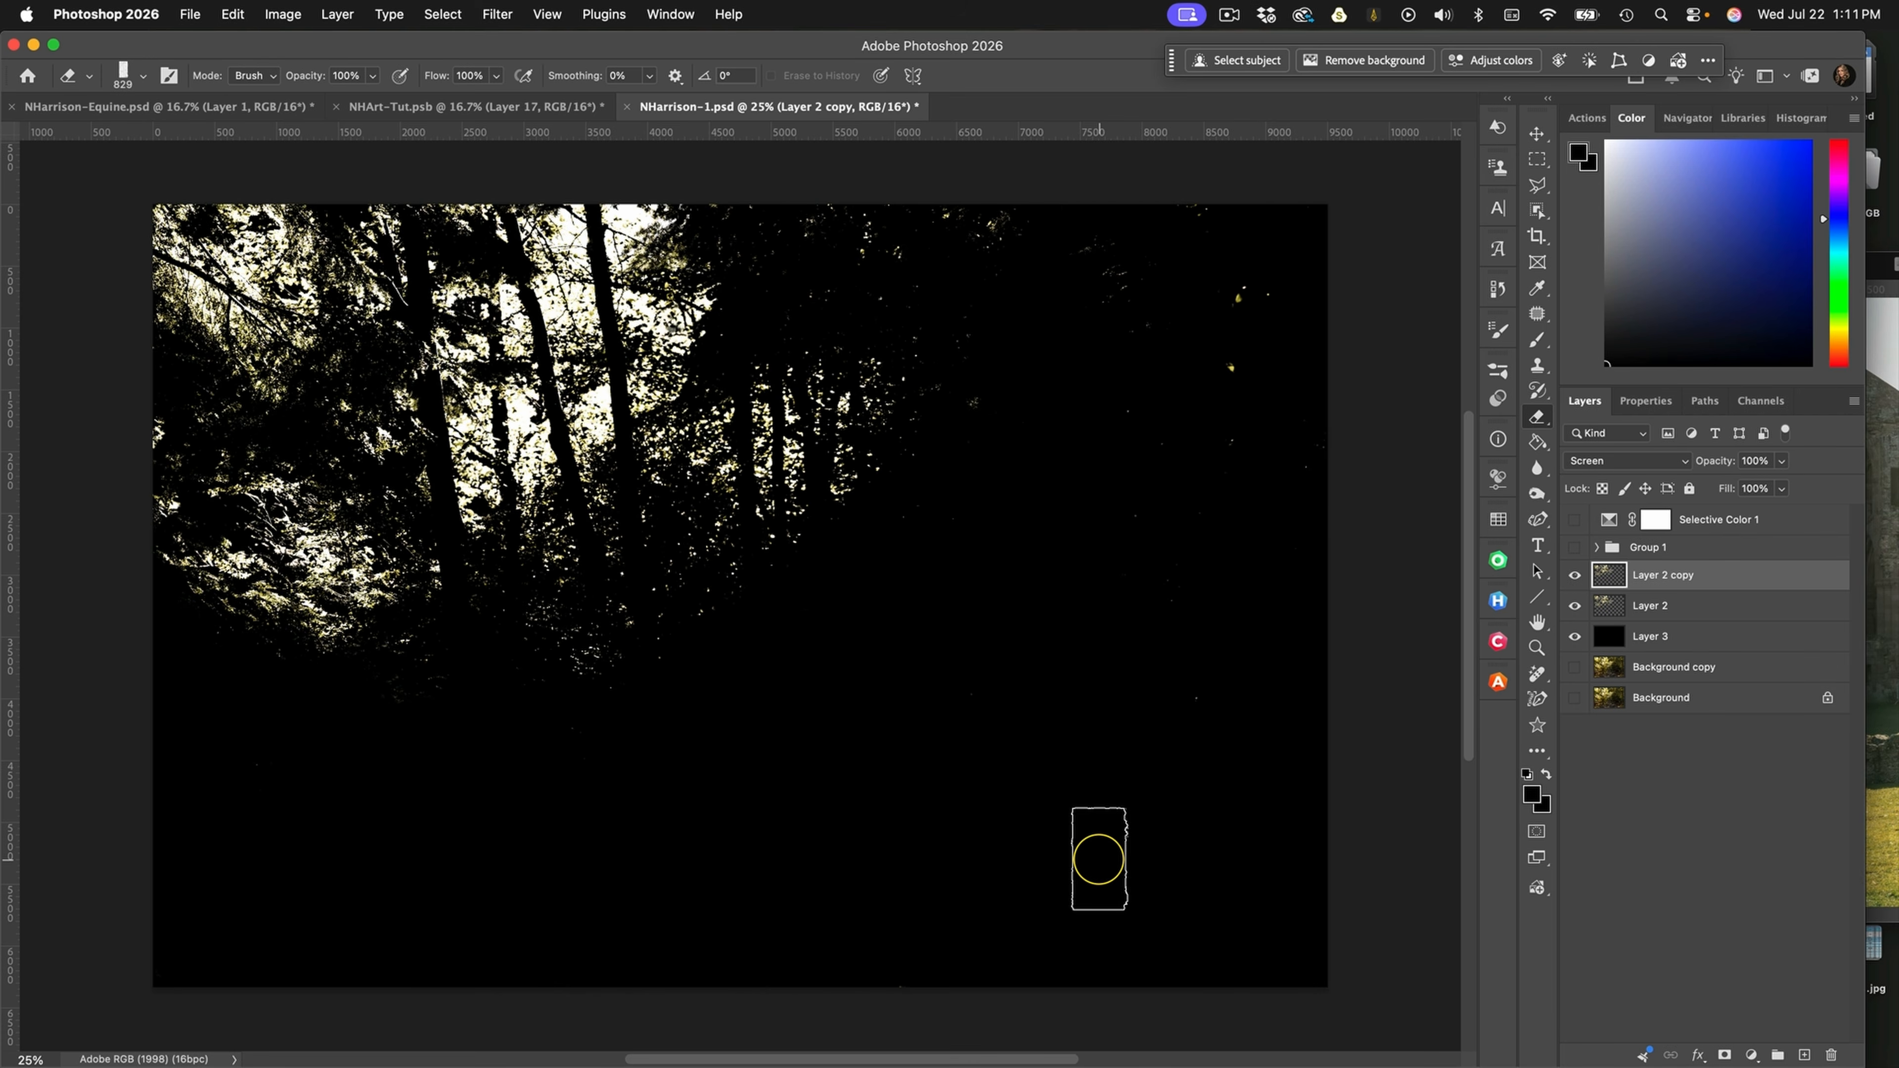
key("super+shift+h")
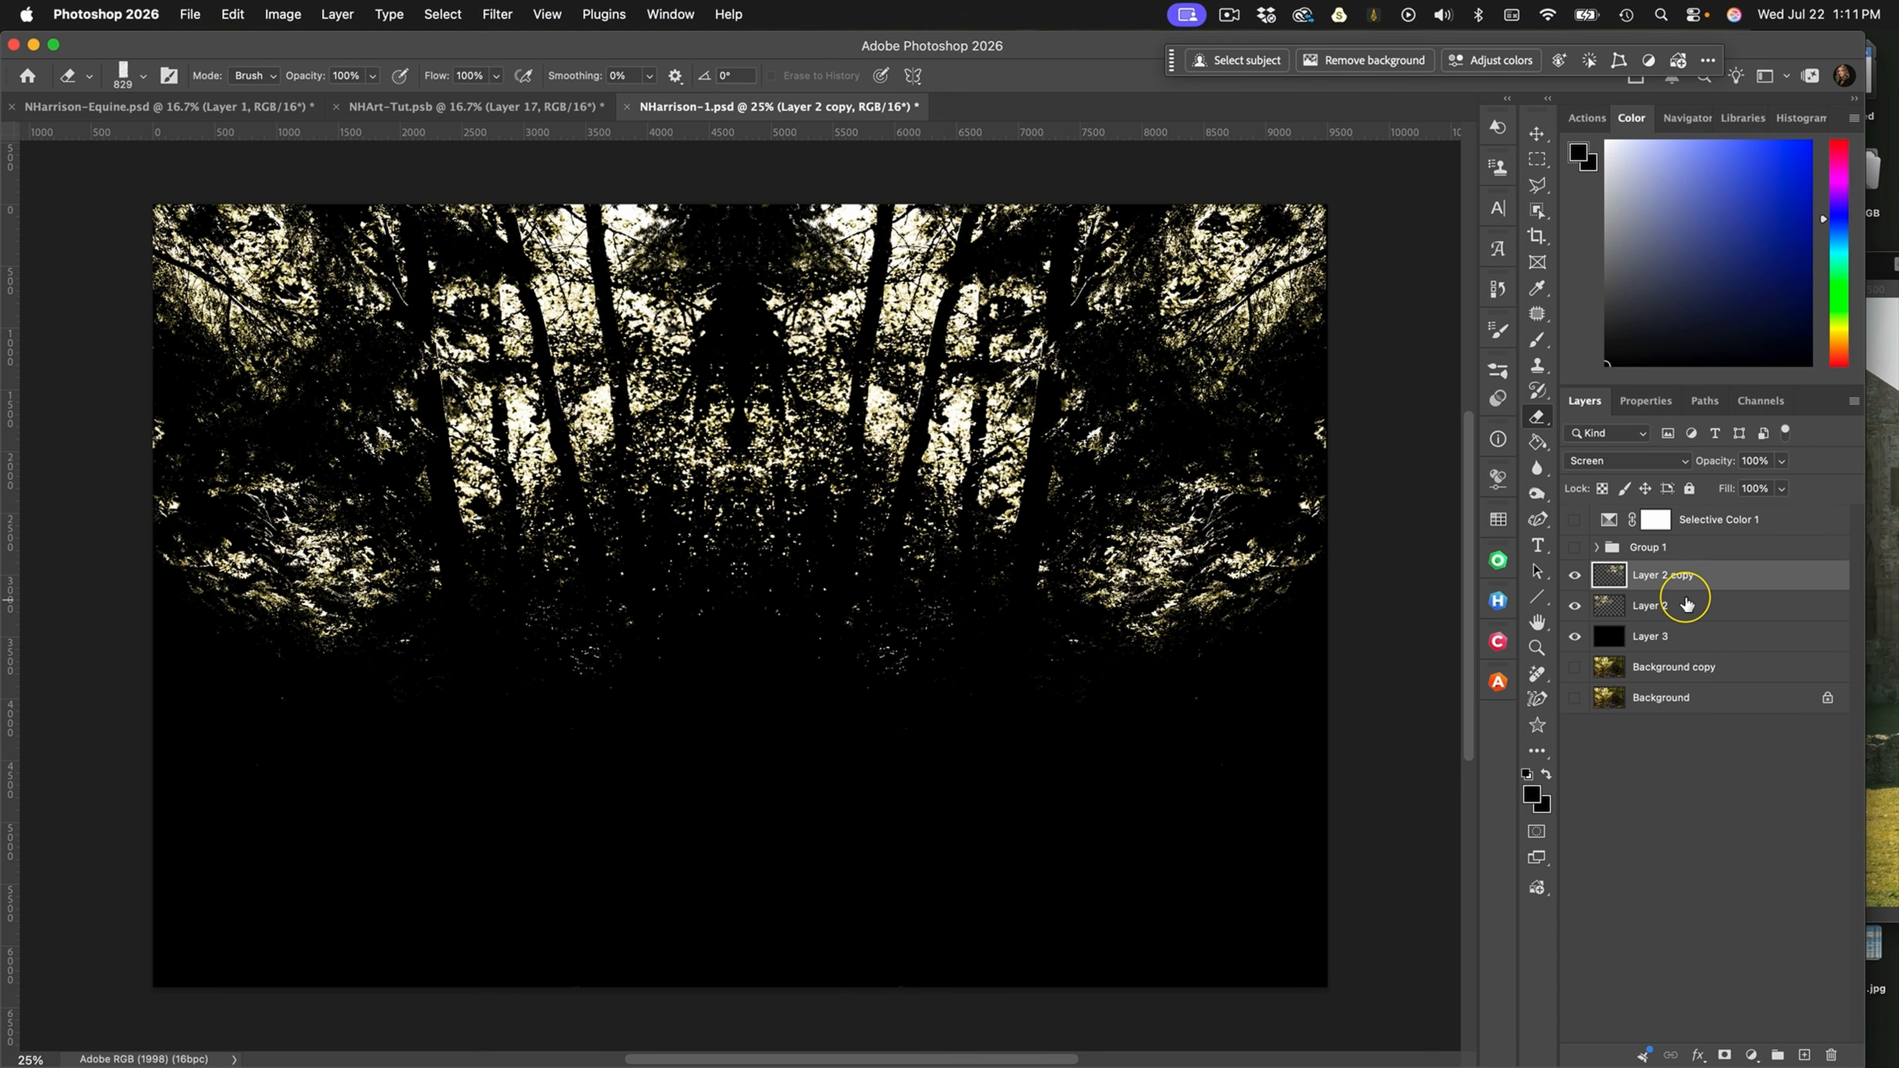
left_click(1714, 598, "shift")
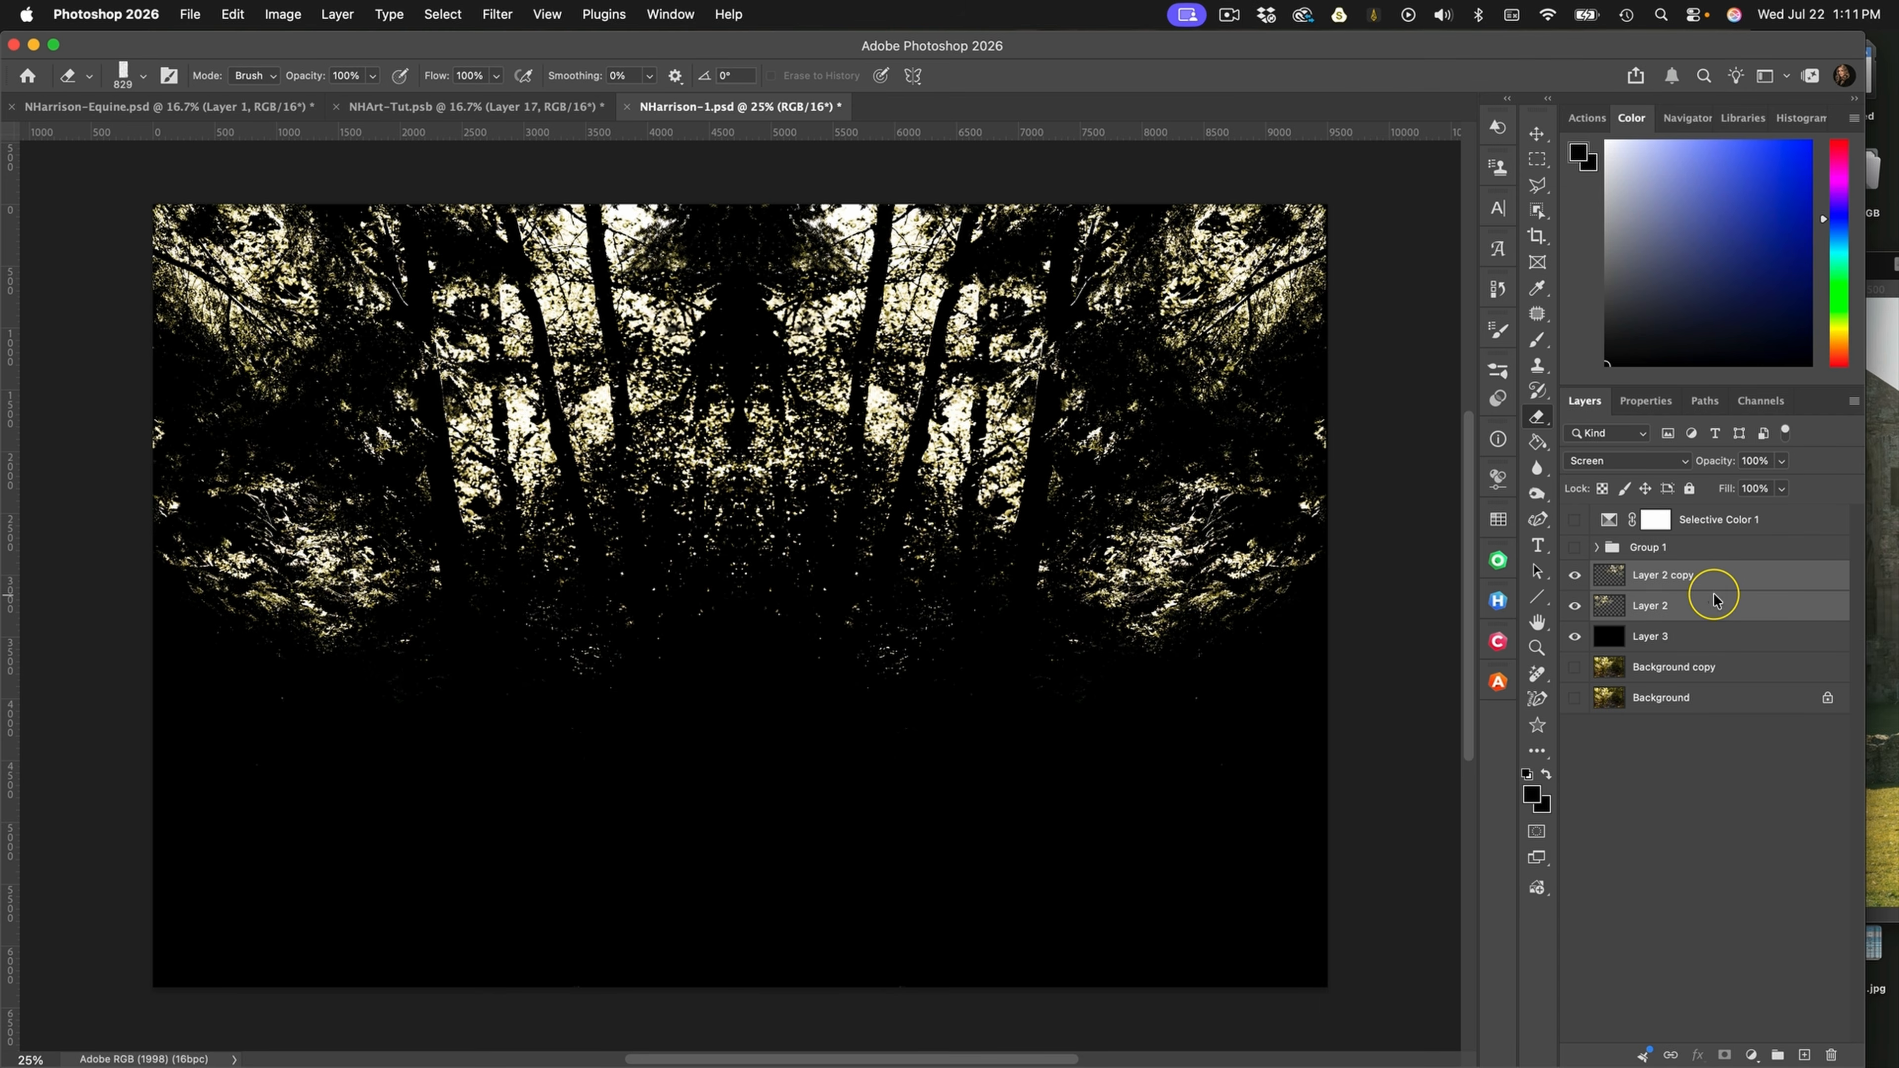
right_click(1713, 598)
left_click(1626, 744)
Show the background layers in place of the black layer and set the merged highlights layer's blend mode to Screen
left_click(1575, 606)
left_click(1576, 665)
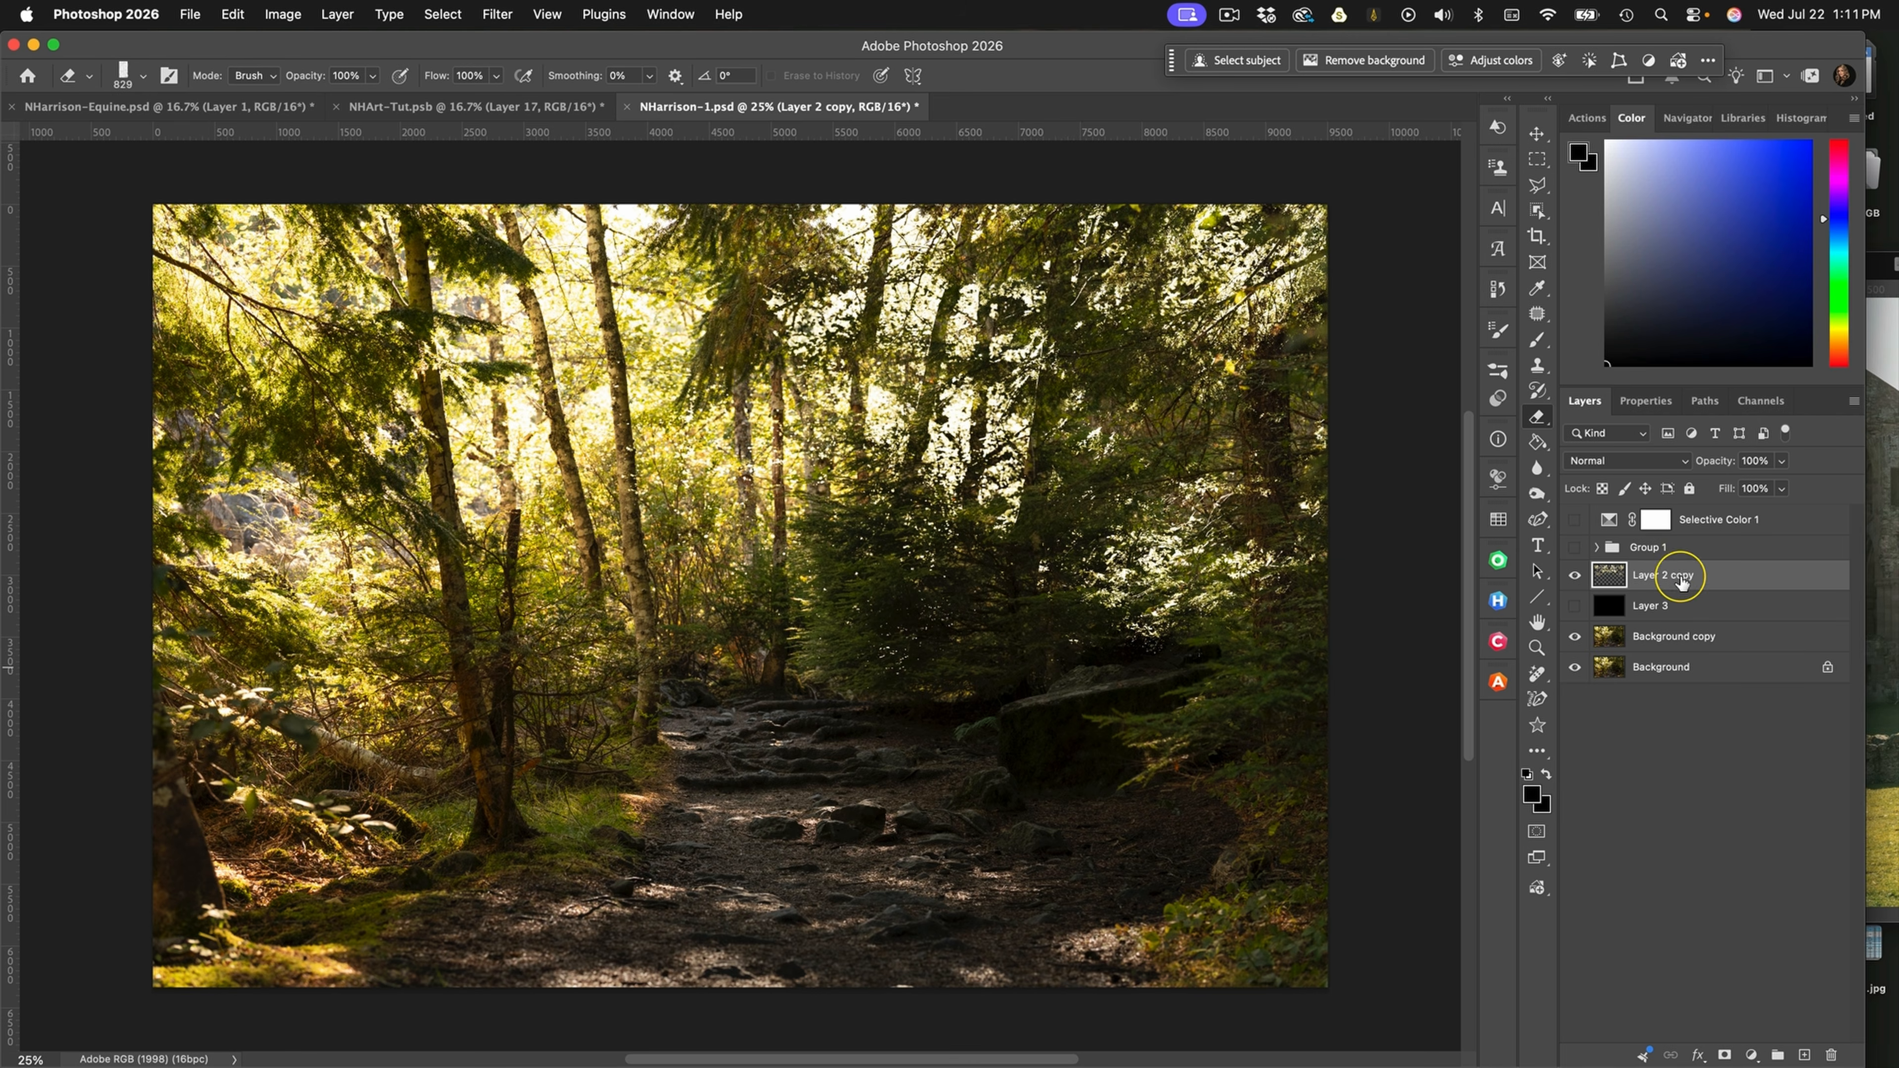
left_click(1625, 459)
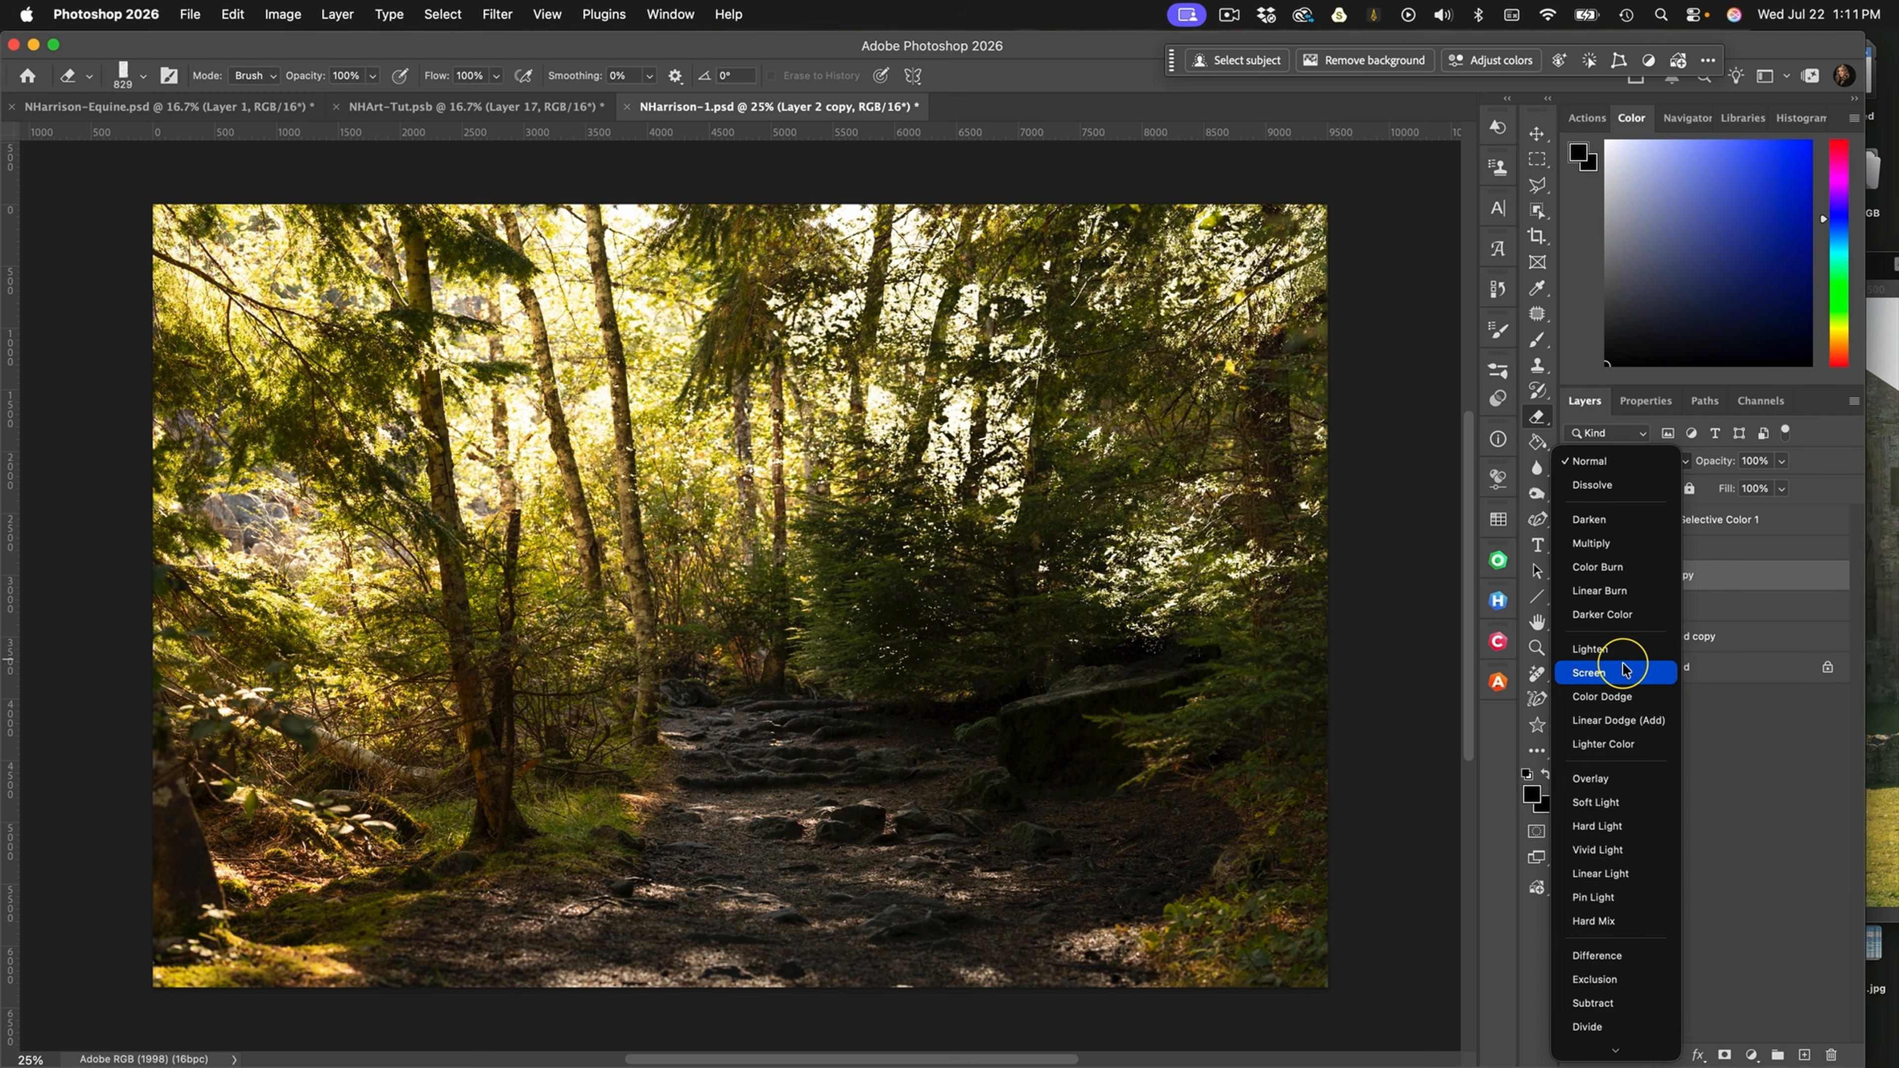
left_click(1623, 672)
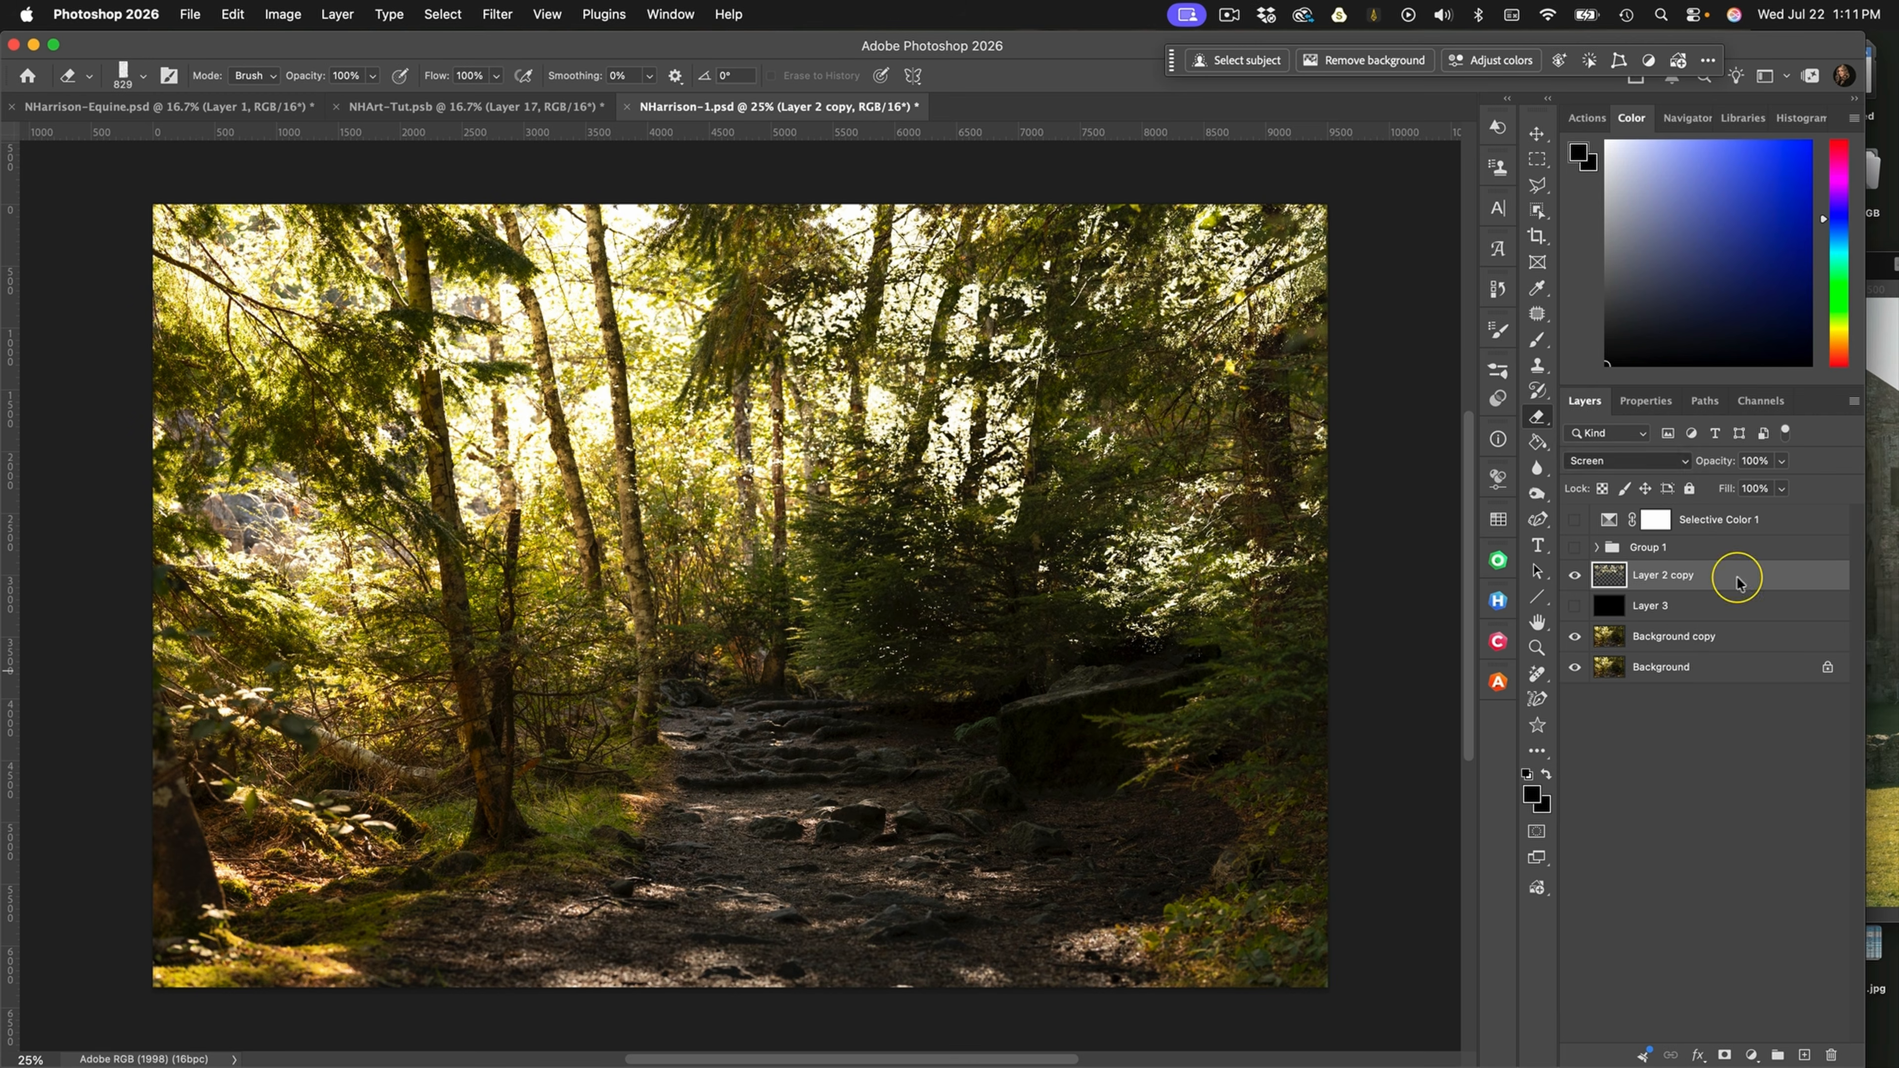
Apply a Radial Blur to the merged highlights with amount 100, Zoom method and Best quality, centered at the image's top middle
left_click(500, 15)
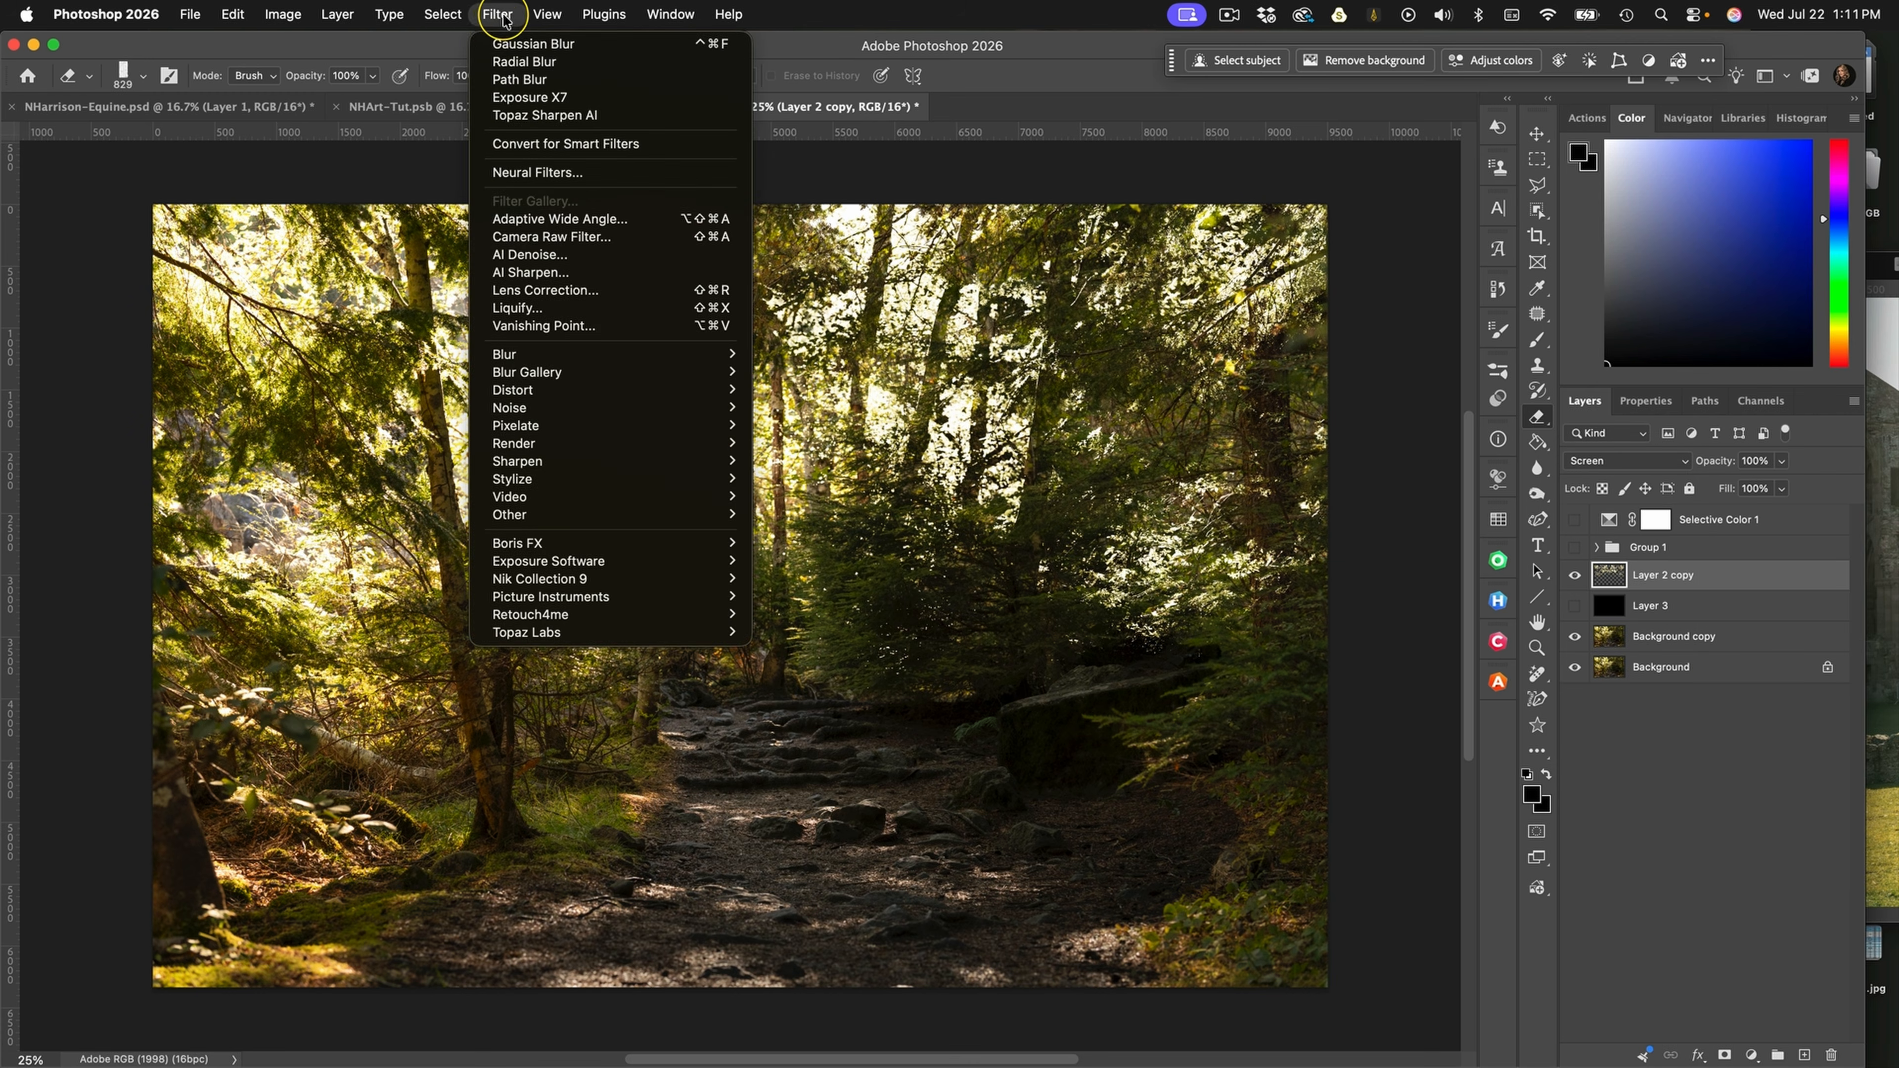
mouse_move(568, 355)
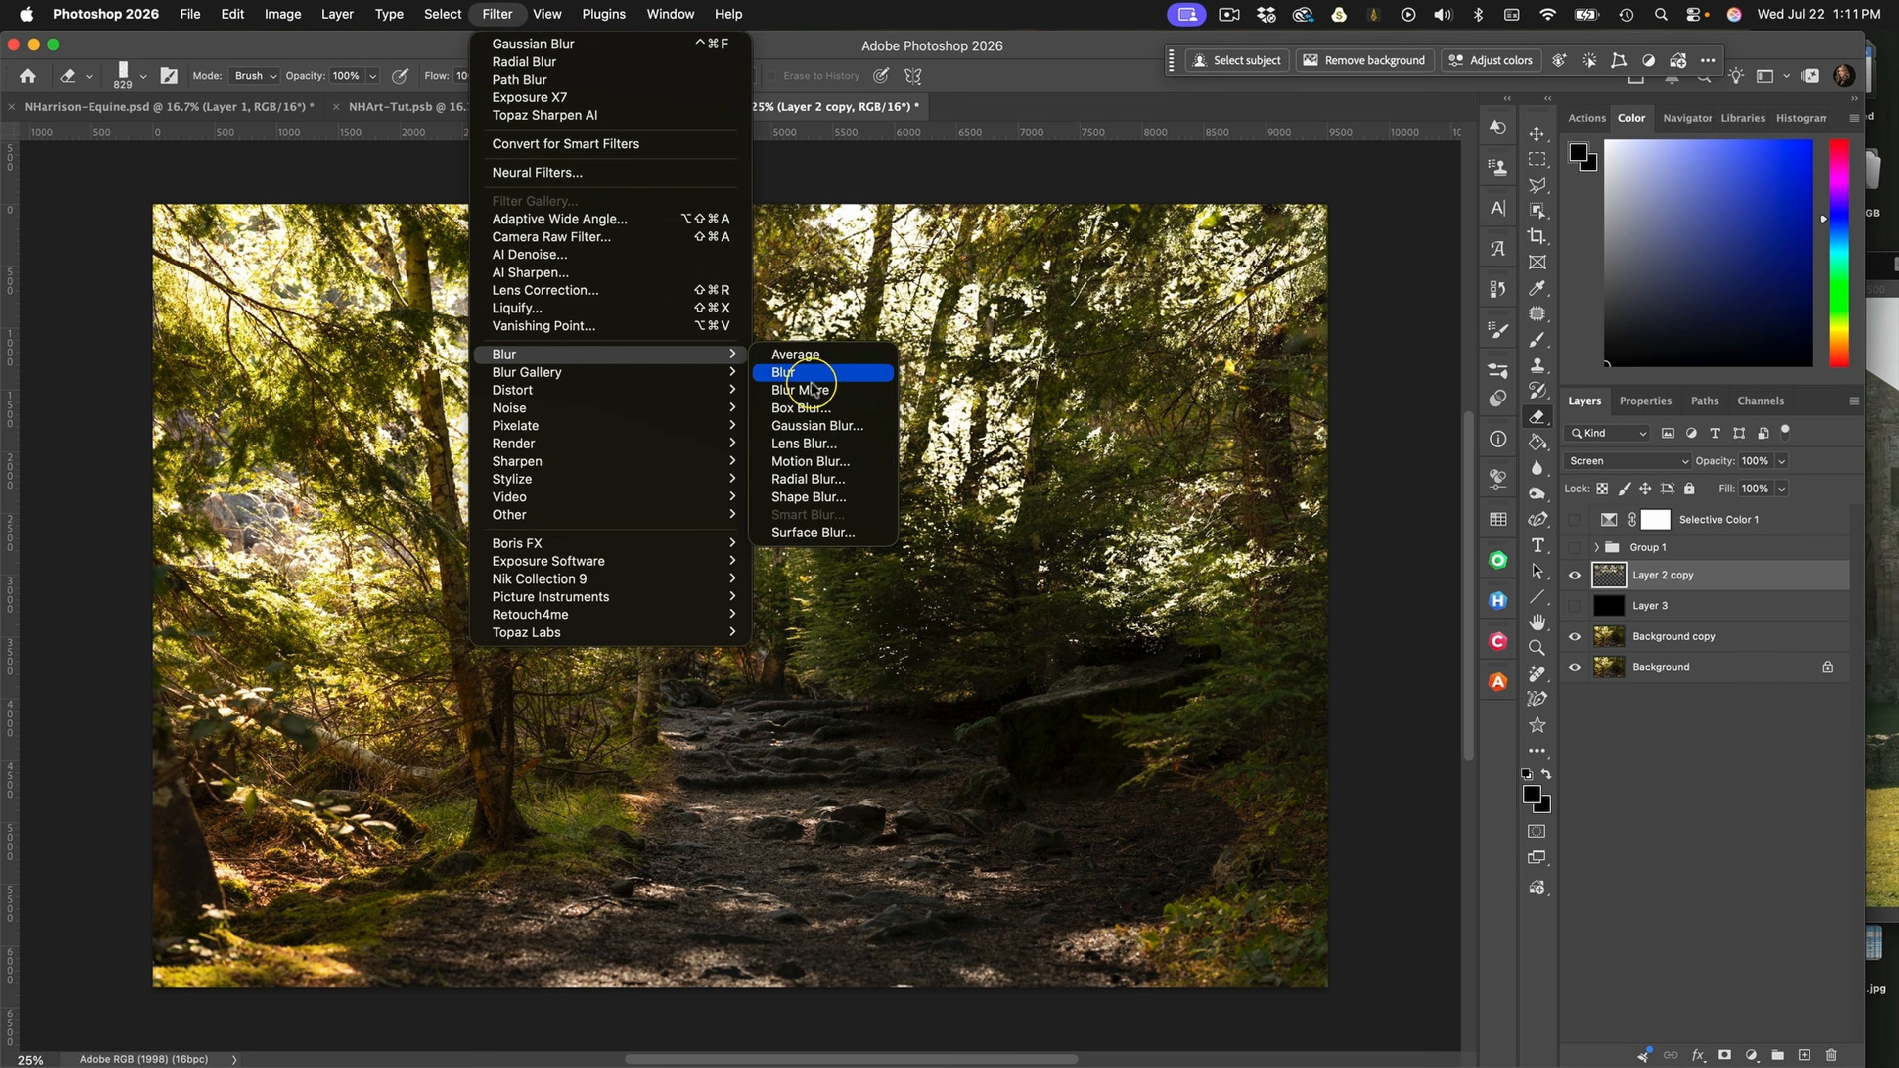
left_click(835, 478)
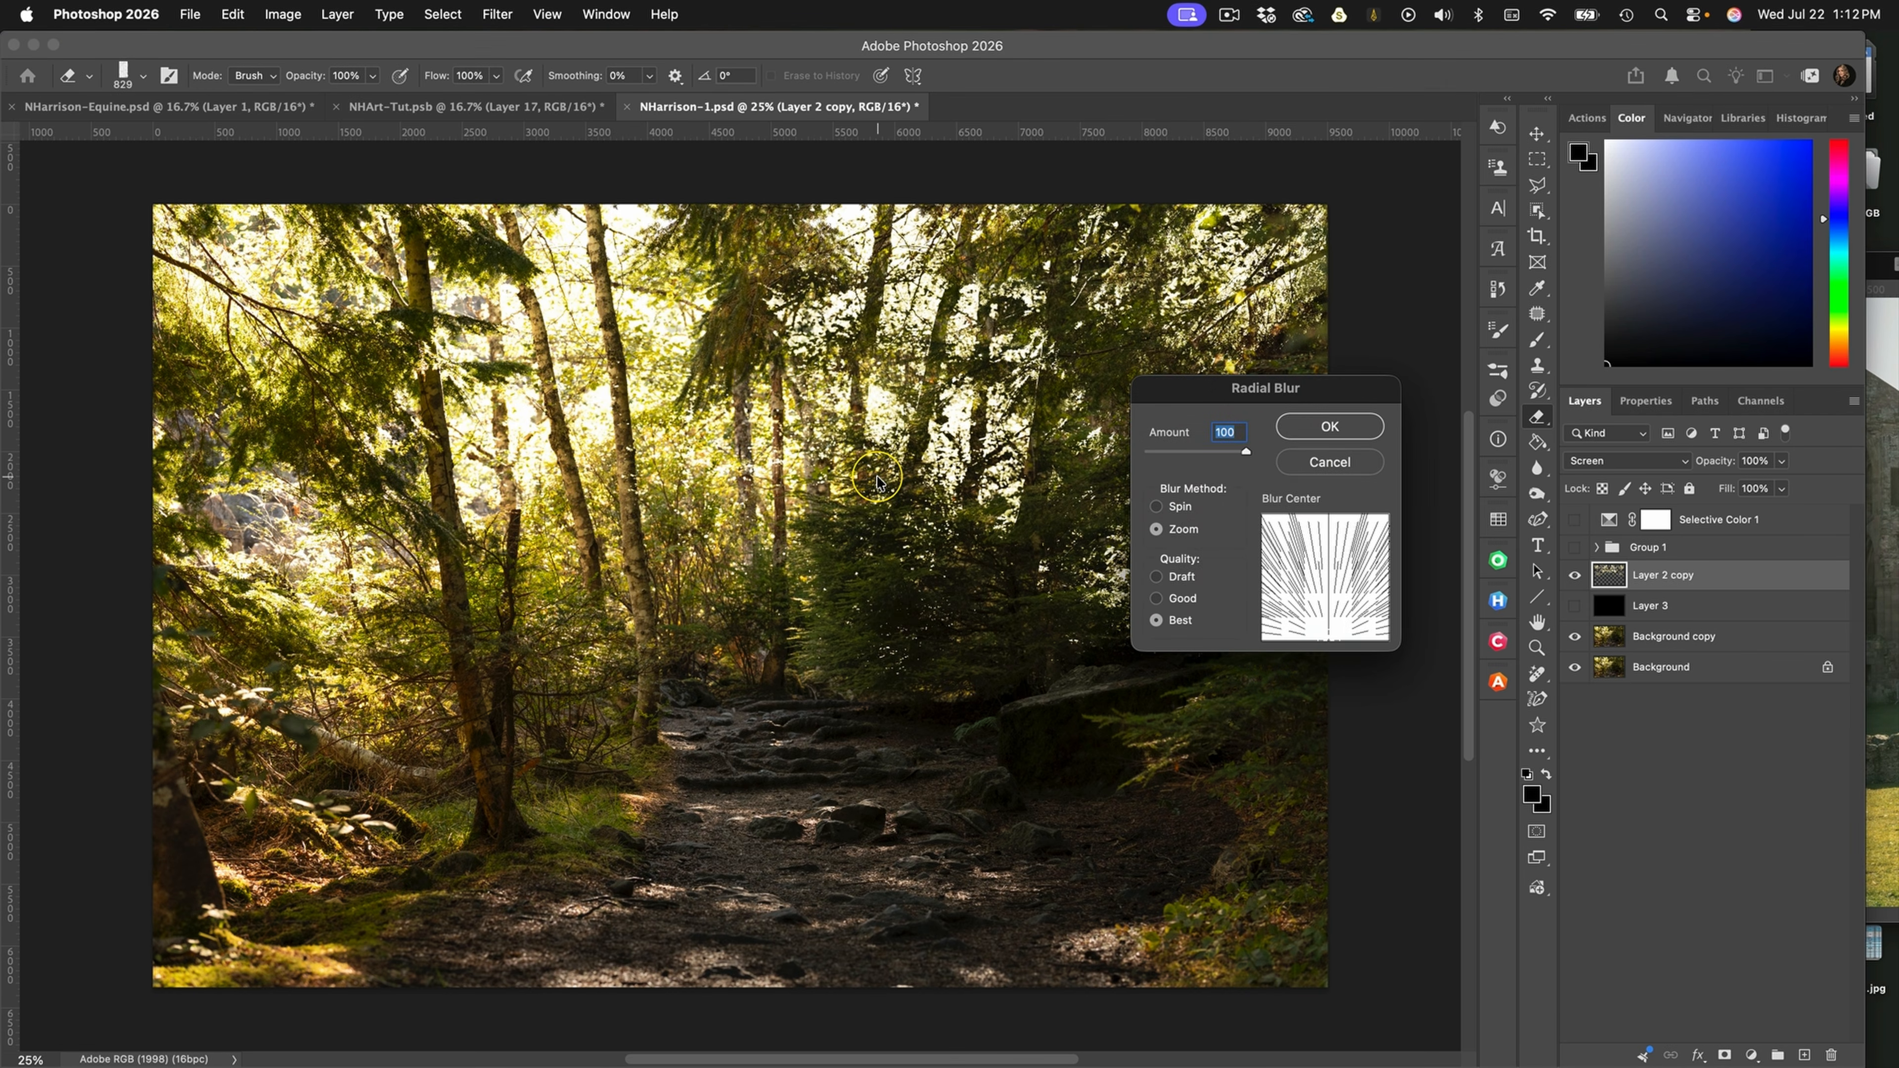
left_click_drag(1329, 635, 1327, 521)
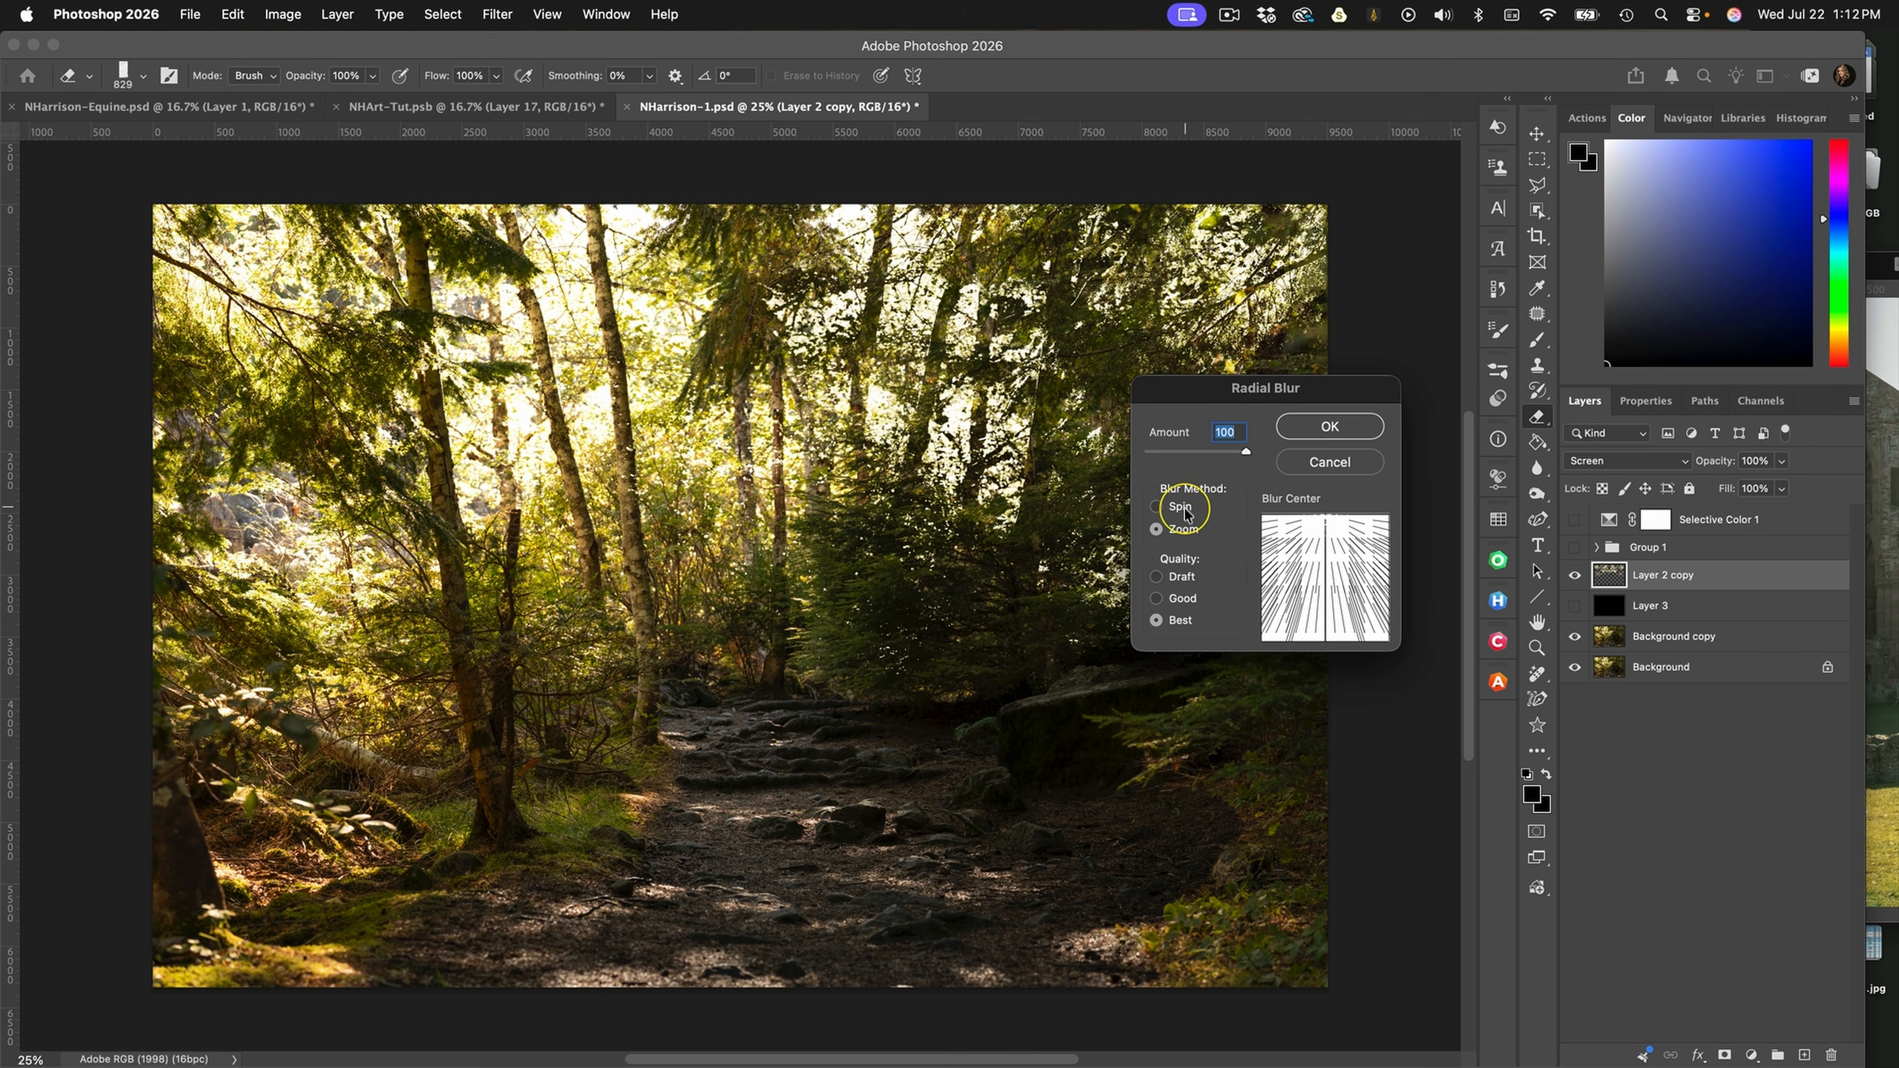
left_click(1341, 432)
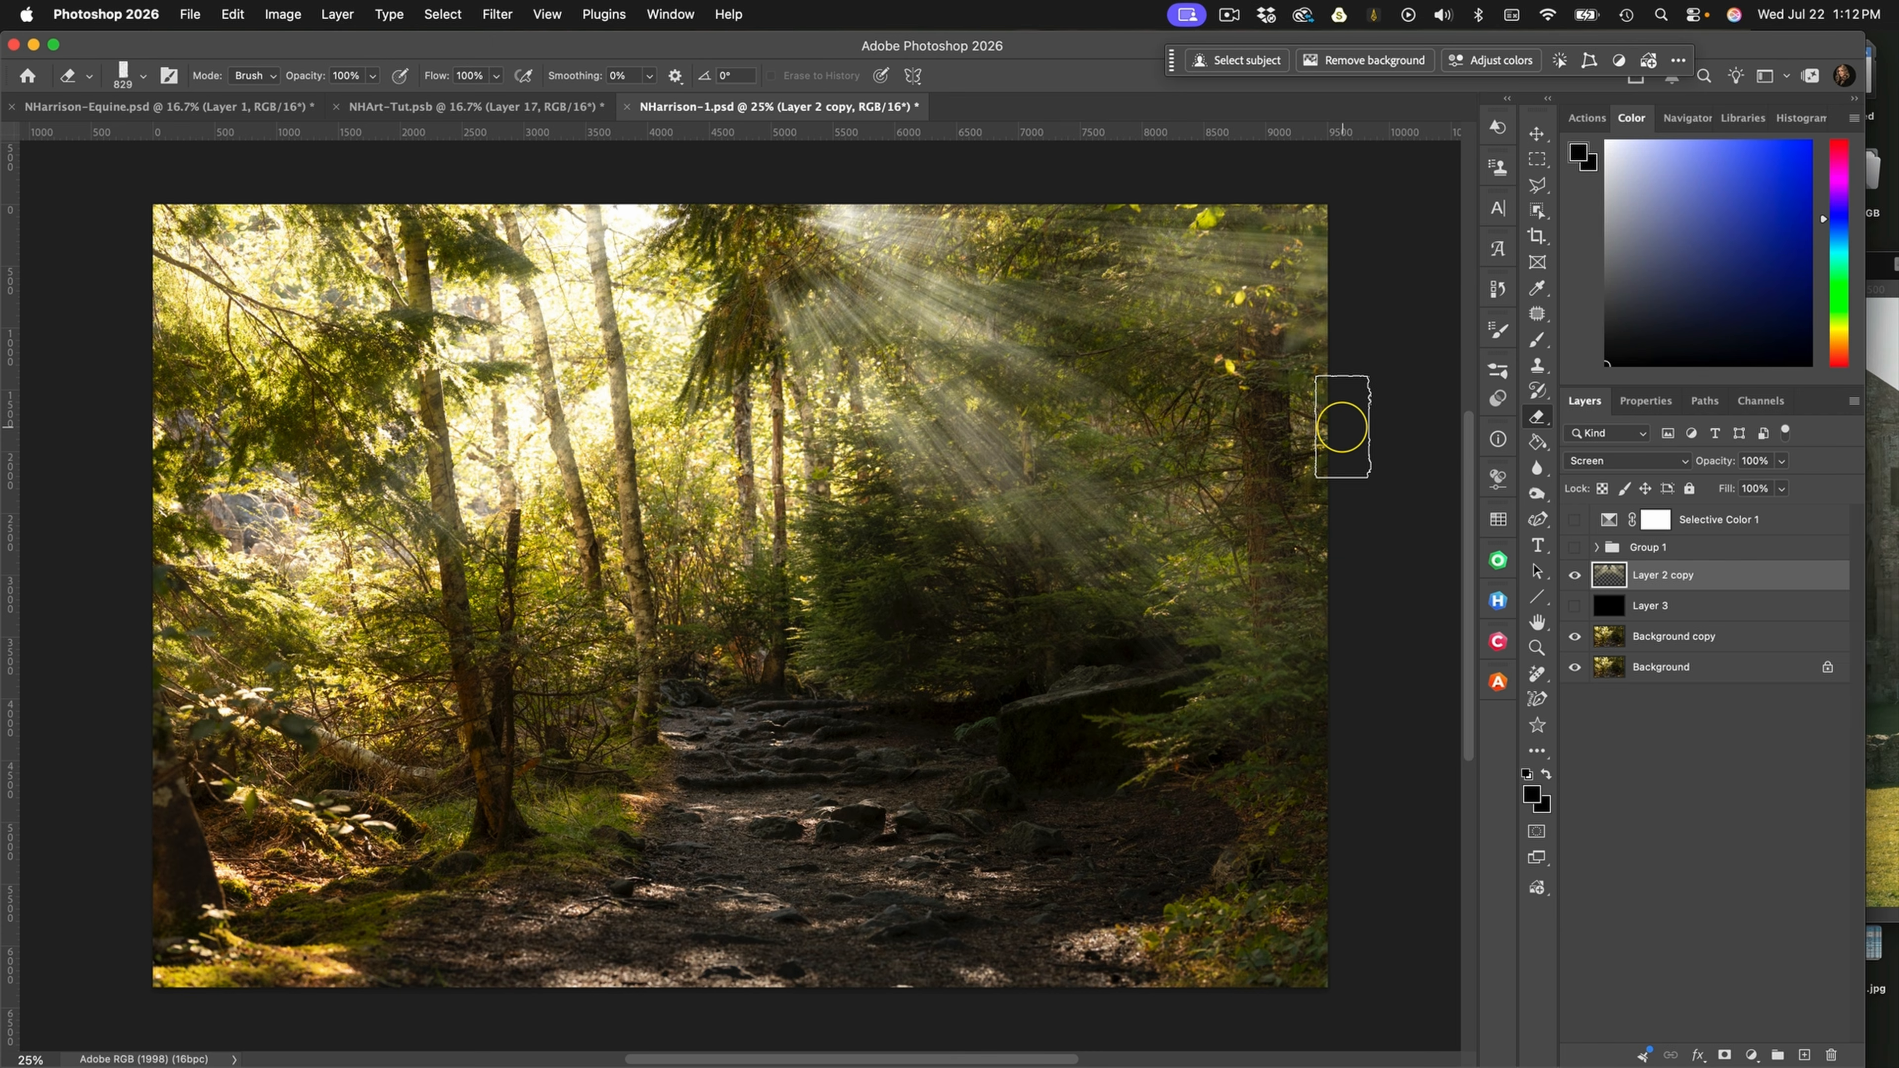
Duplicate the light rays layer and set the copy's fill to 32%
key("super+j")
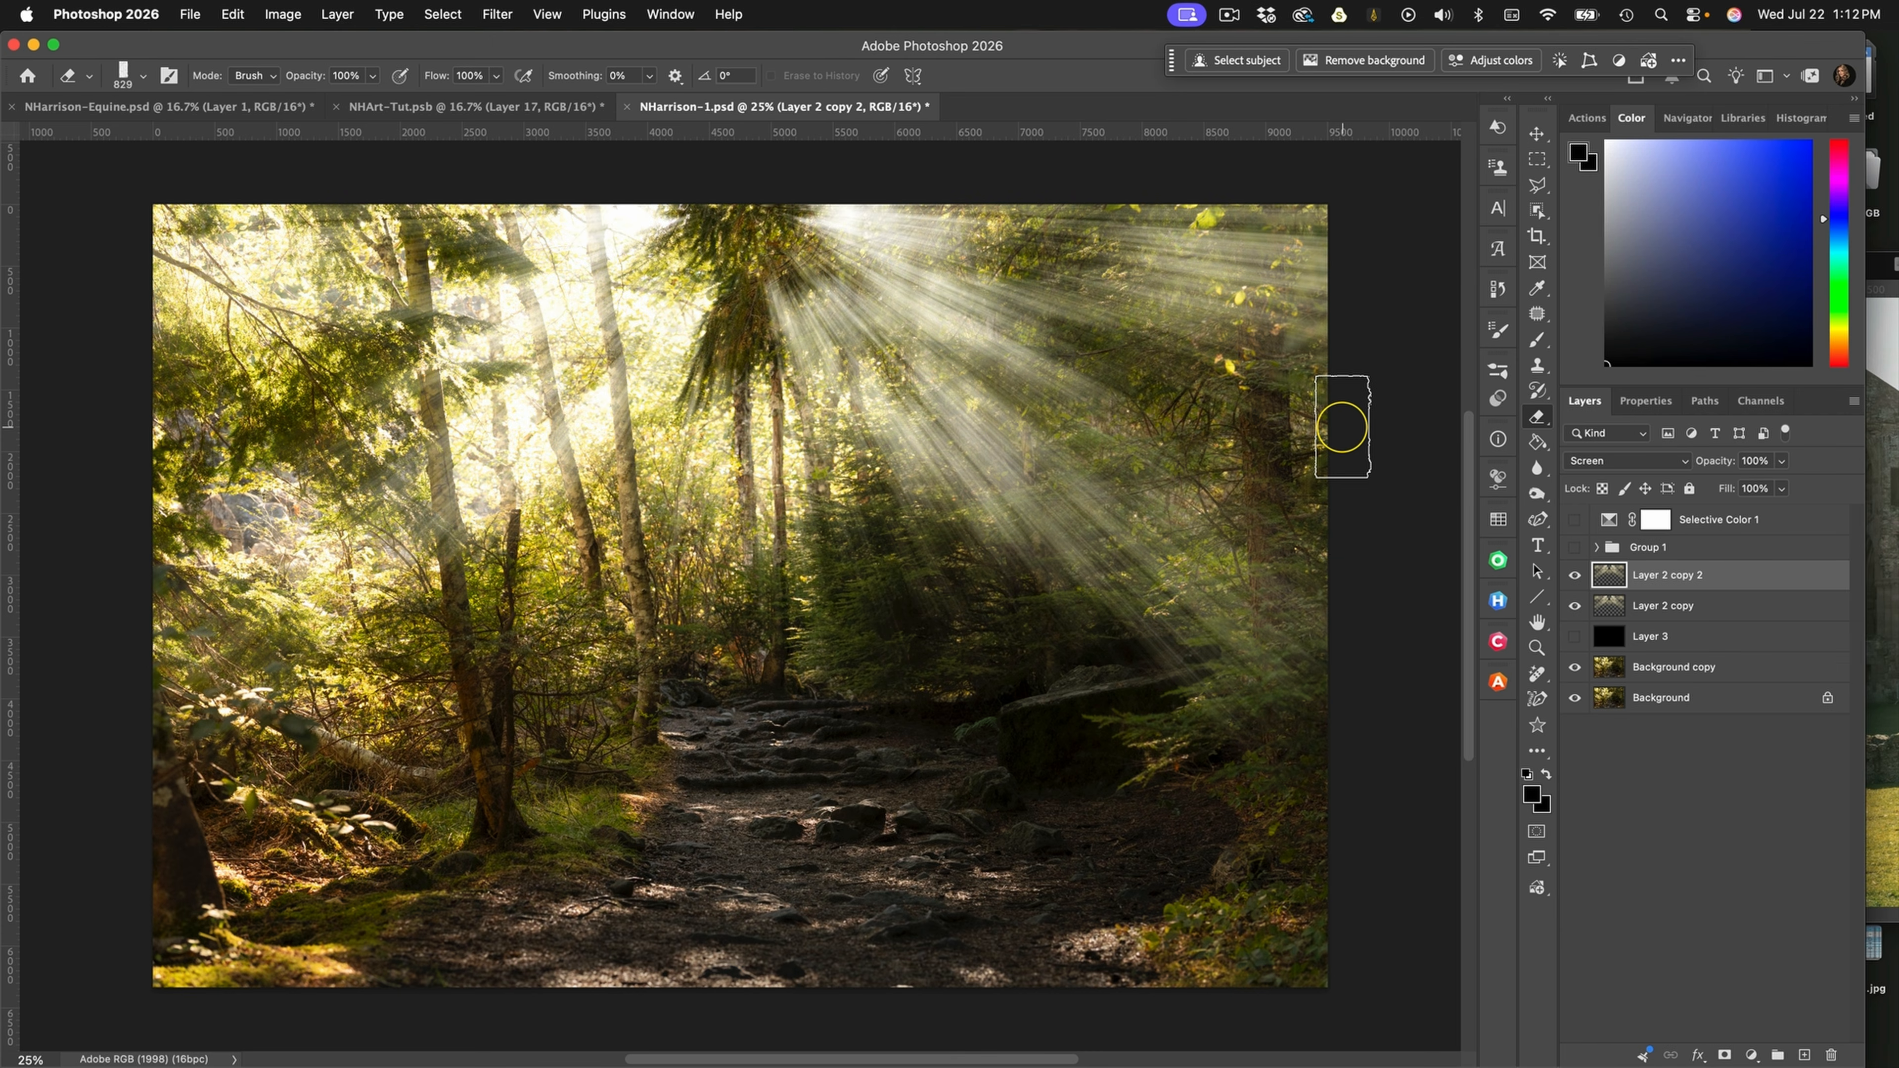
left_click(1782, 489)
left_click_drag(1780, 512, 1718, 512)
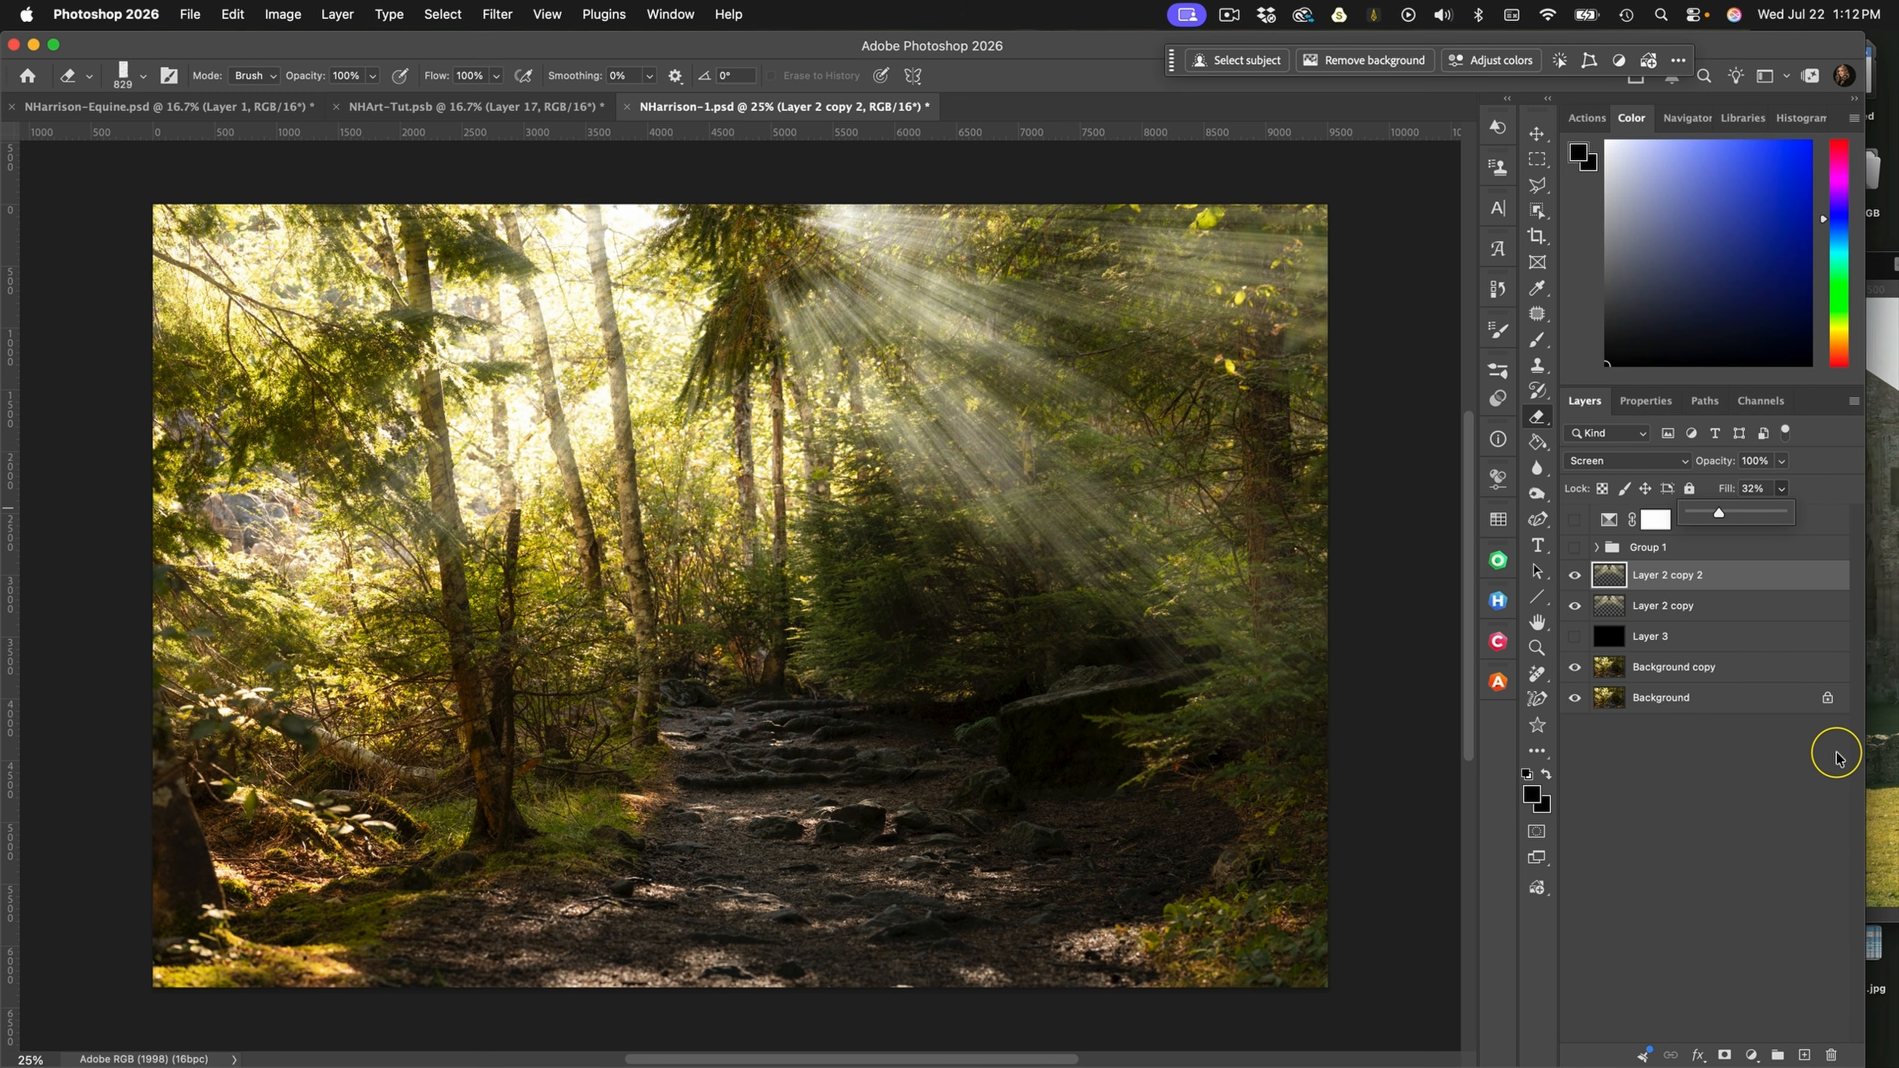